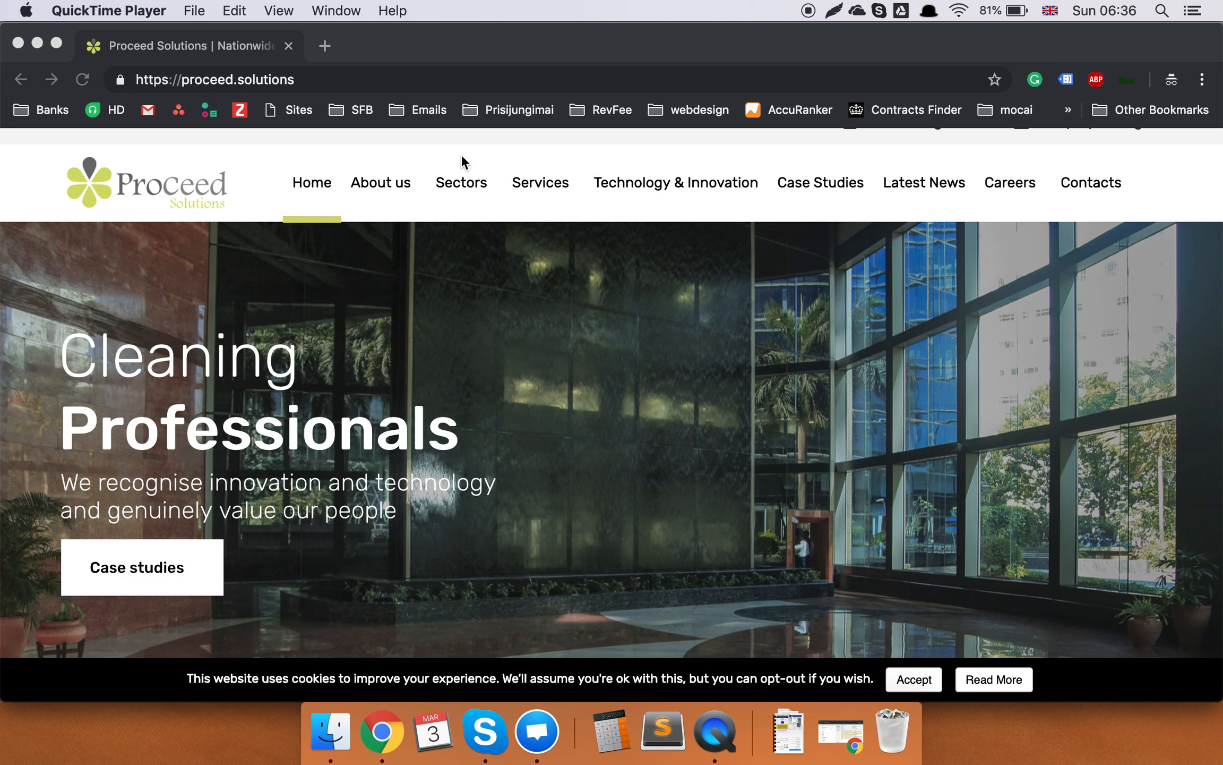
Go to the admin address proceed.solutions/wp-admin using the address bar's autocompletion.
{"action": "double_click", "coordinate": [427, 79]}
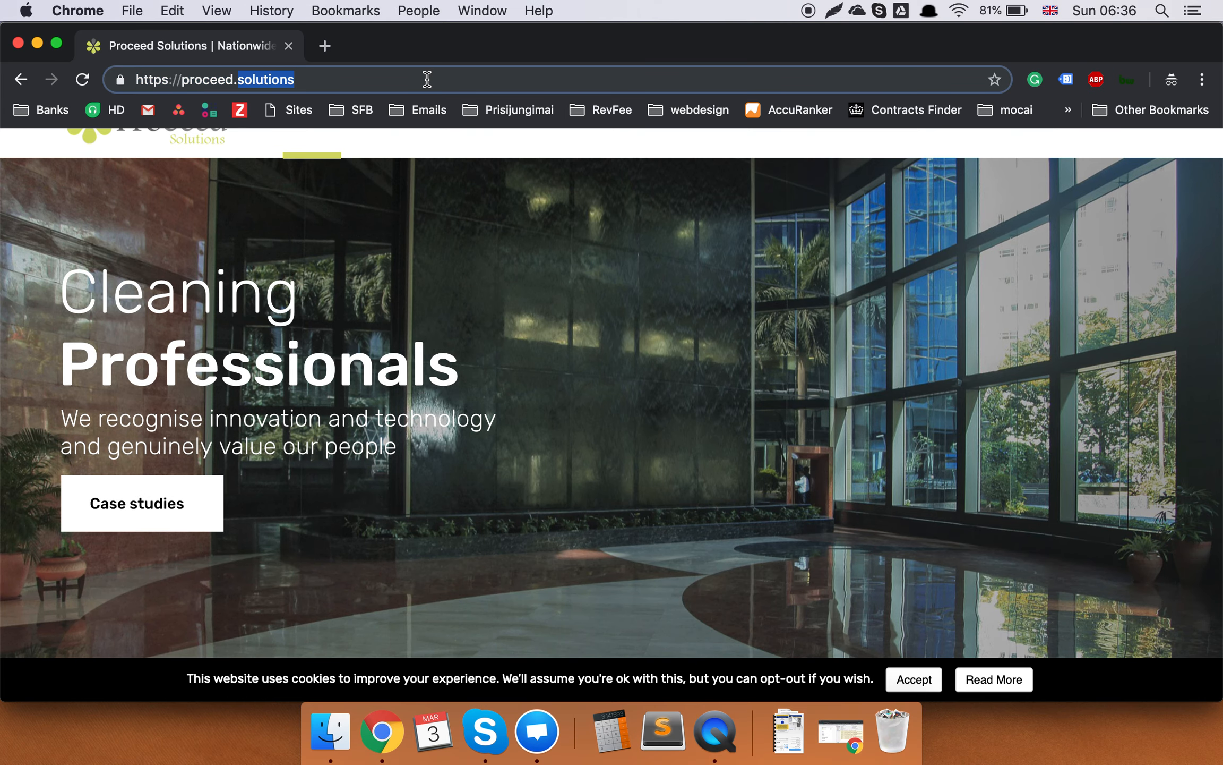
{"action": "left_click", "coordinate": [427, 79]}
{"action": "type", "text": "/wp"}
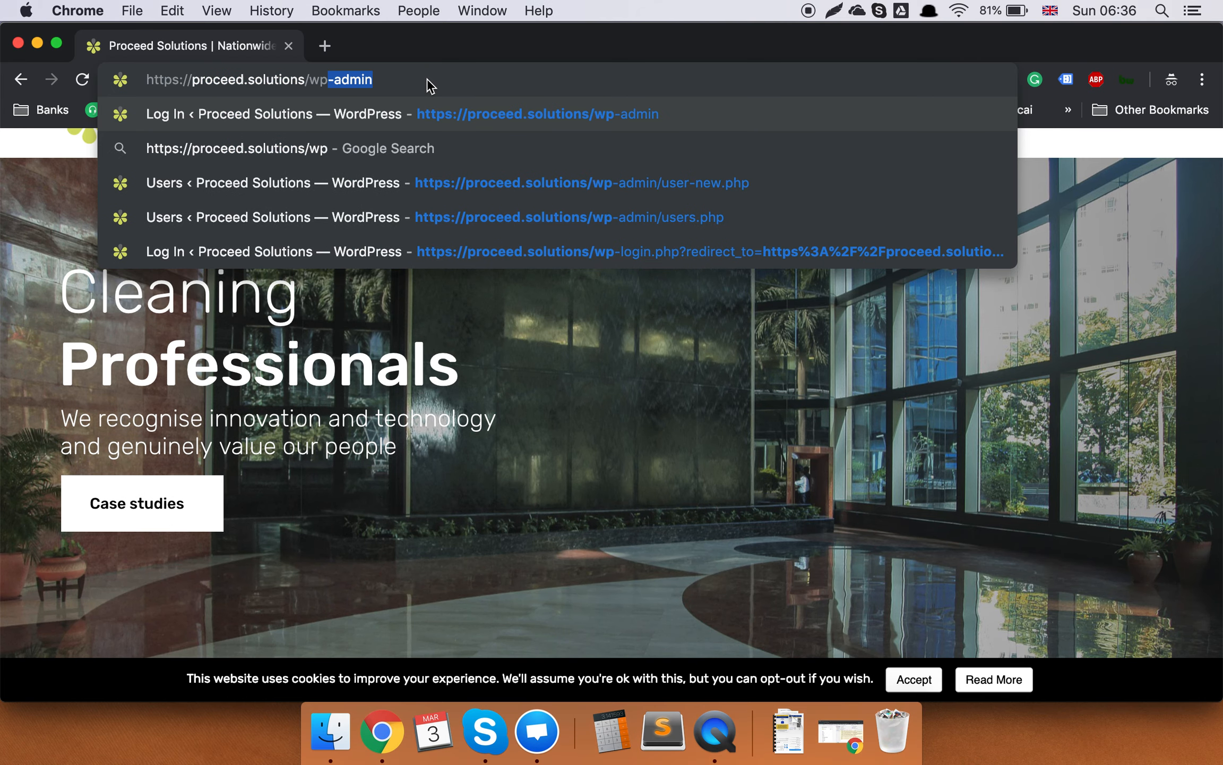
{"action": "key", "text": "Right"}
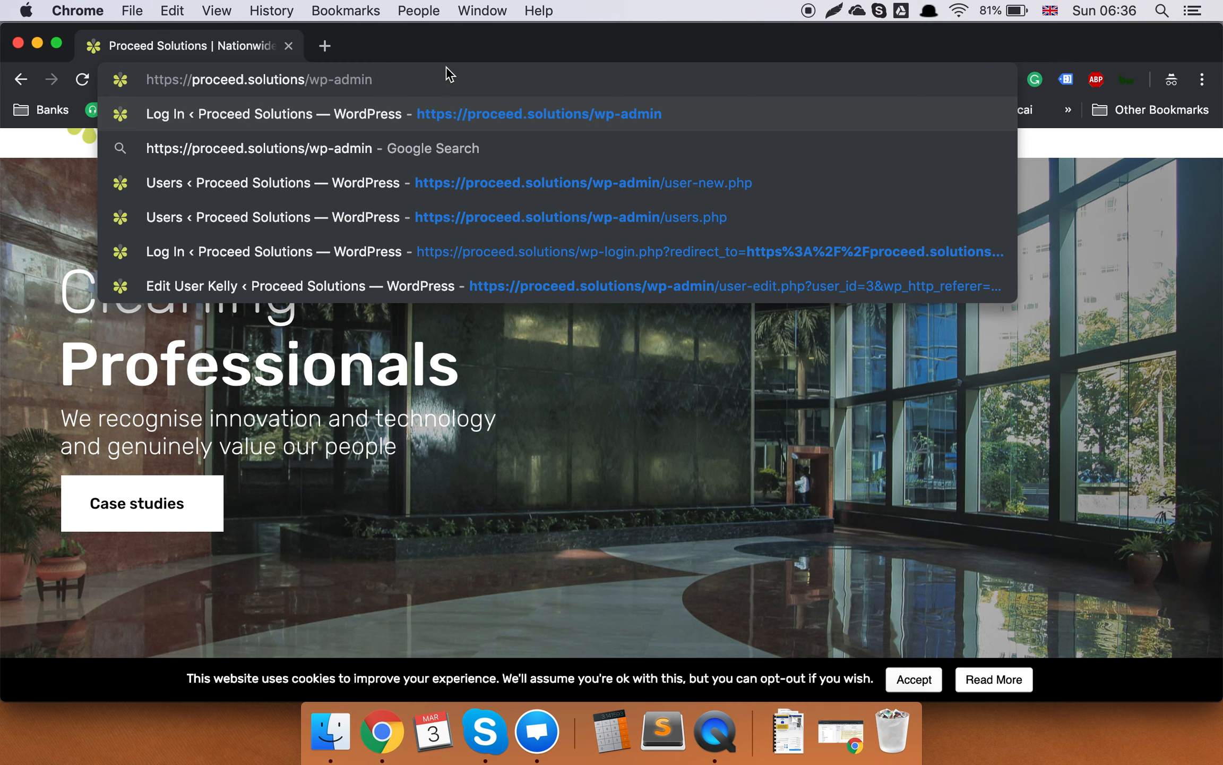
{"action": "key", "text": "Return"}
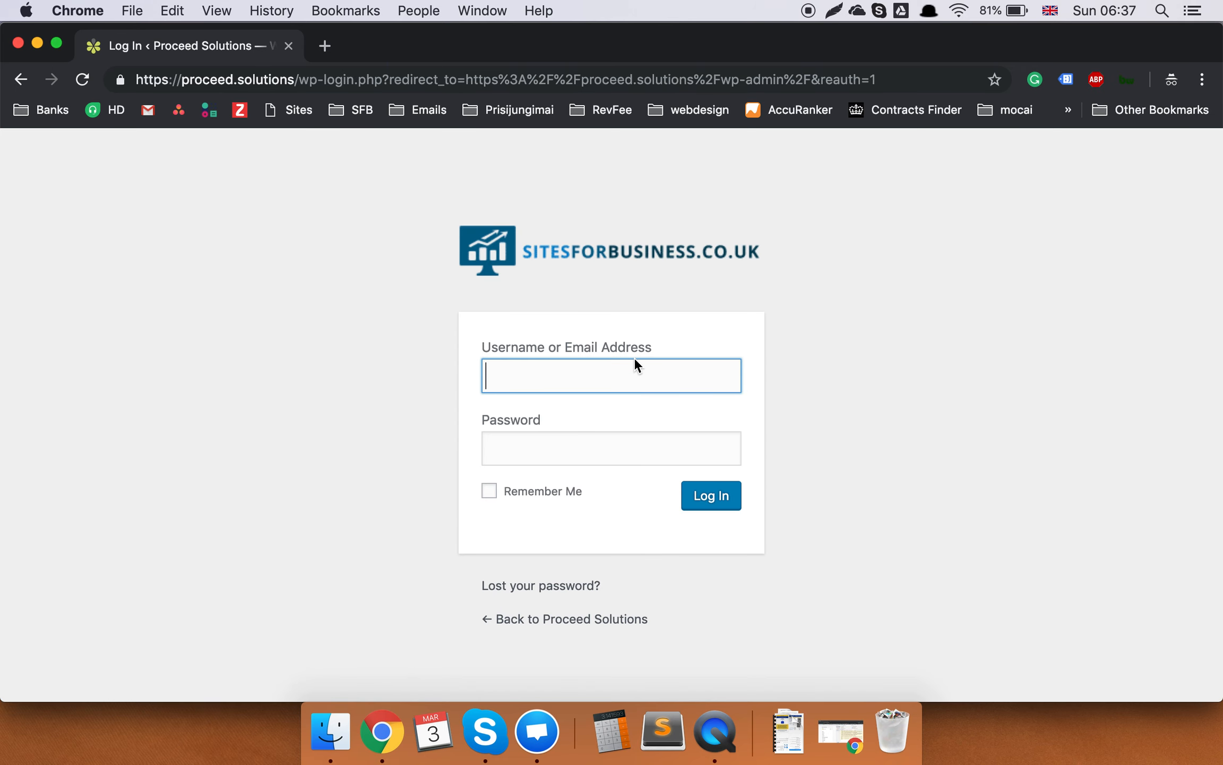
Log in with the demo account's username and pasted password.
{"action": "type", "text": "demo"}
{"action": "key", "text": "Tab"}
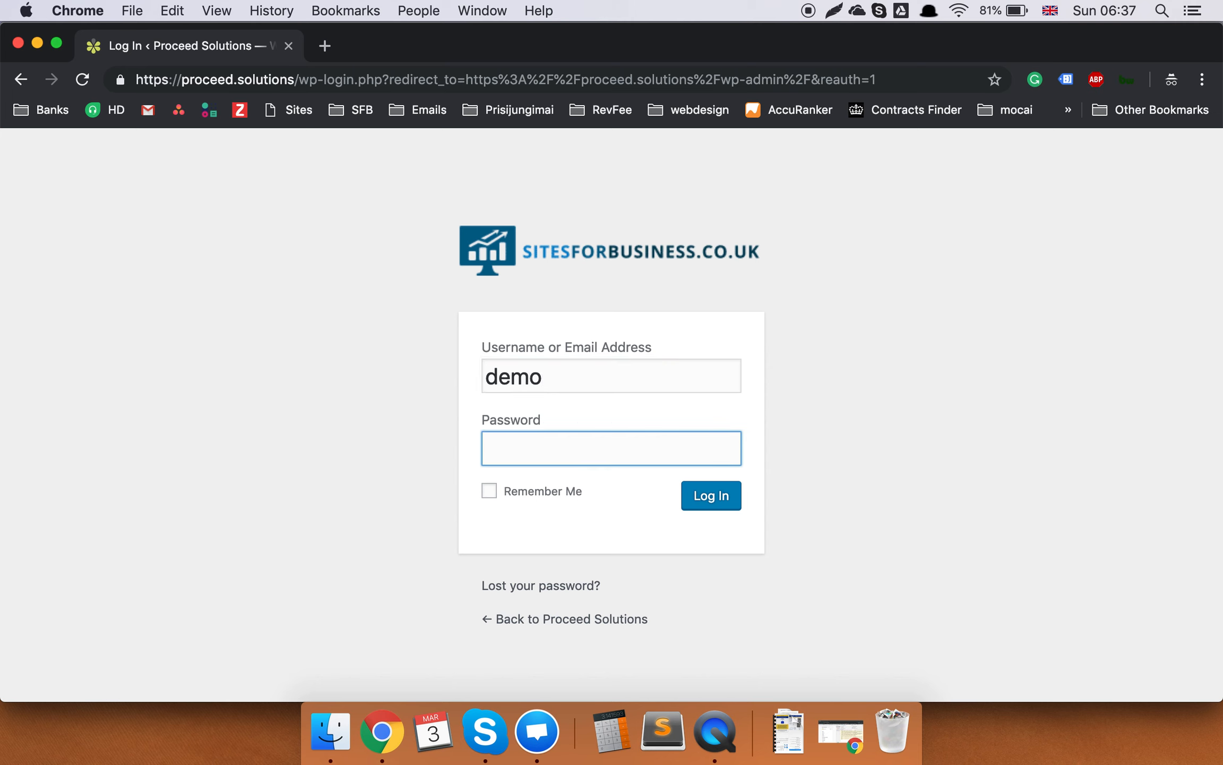
{"action": "key", "text": "super+v"}
{"action": "left_click", "coordinate": [590, 379]}
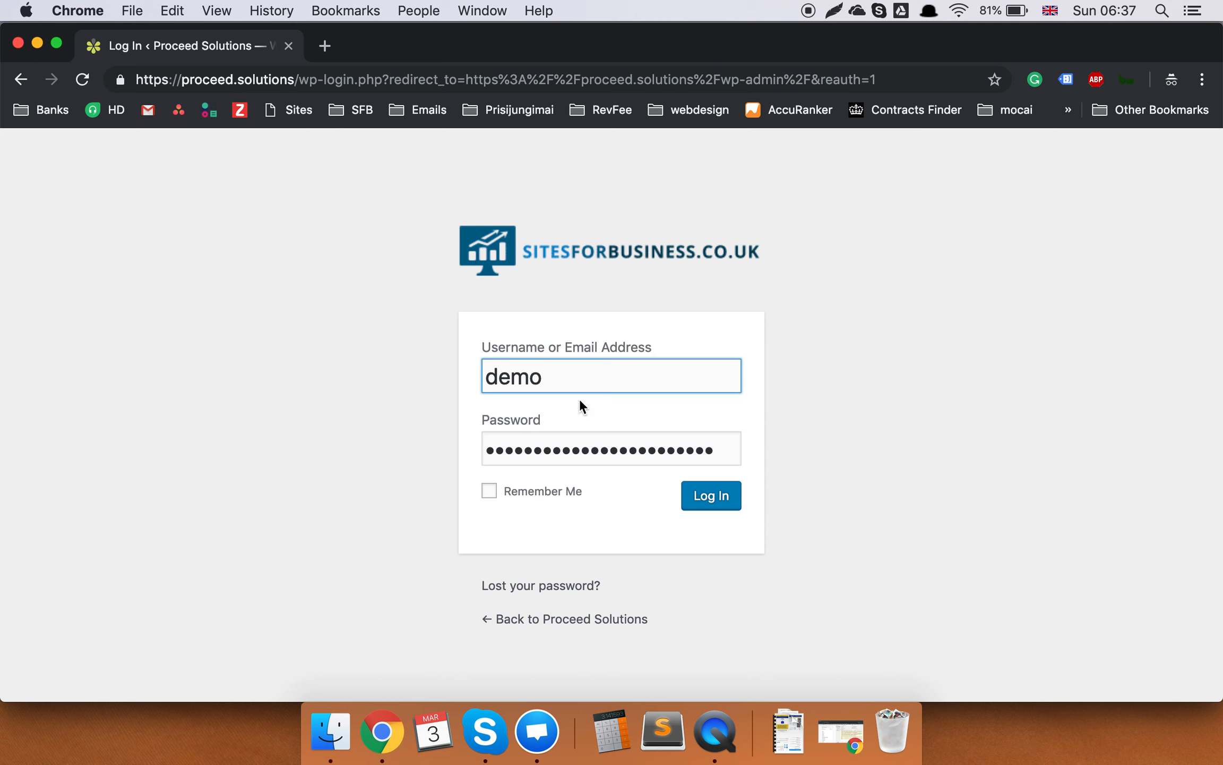
{"action": "left_click", "coordinate": [707, 500]}
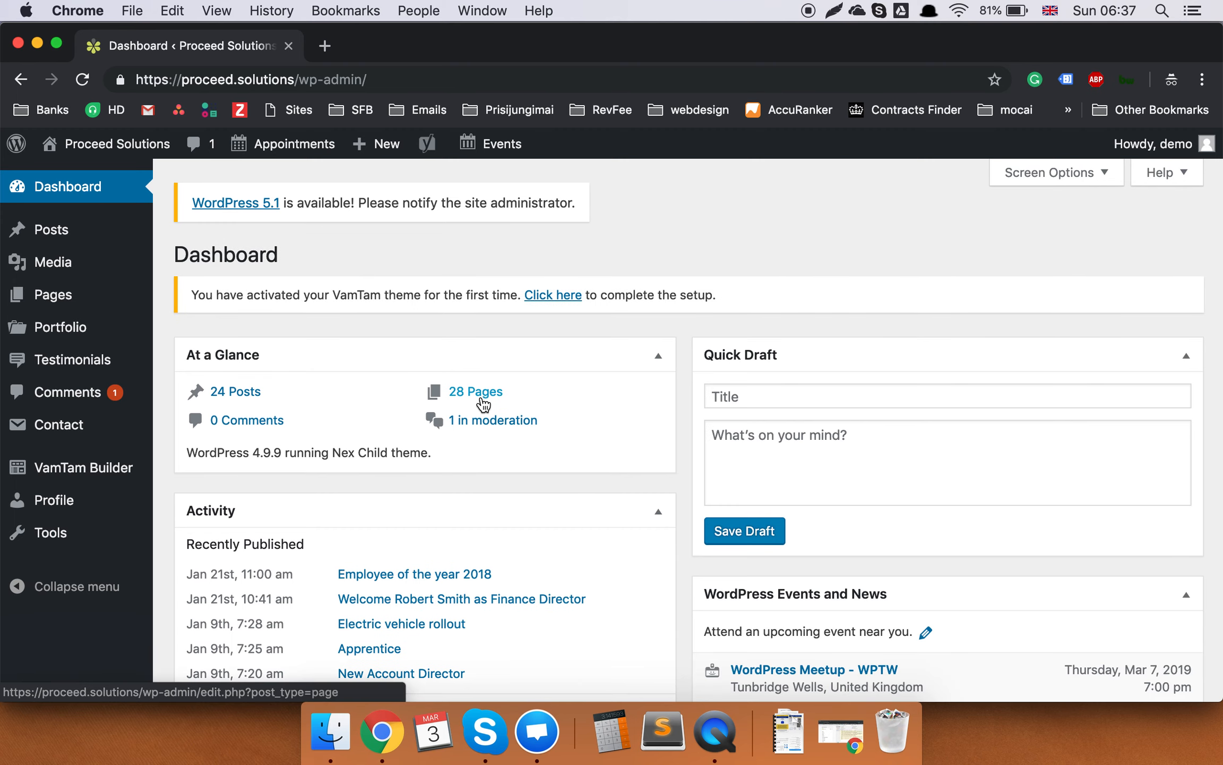
In the Posts list, duplicate the 'Employee of the year 2018' post.
{"action": "left_click", "coordinate": [78, 231]}
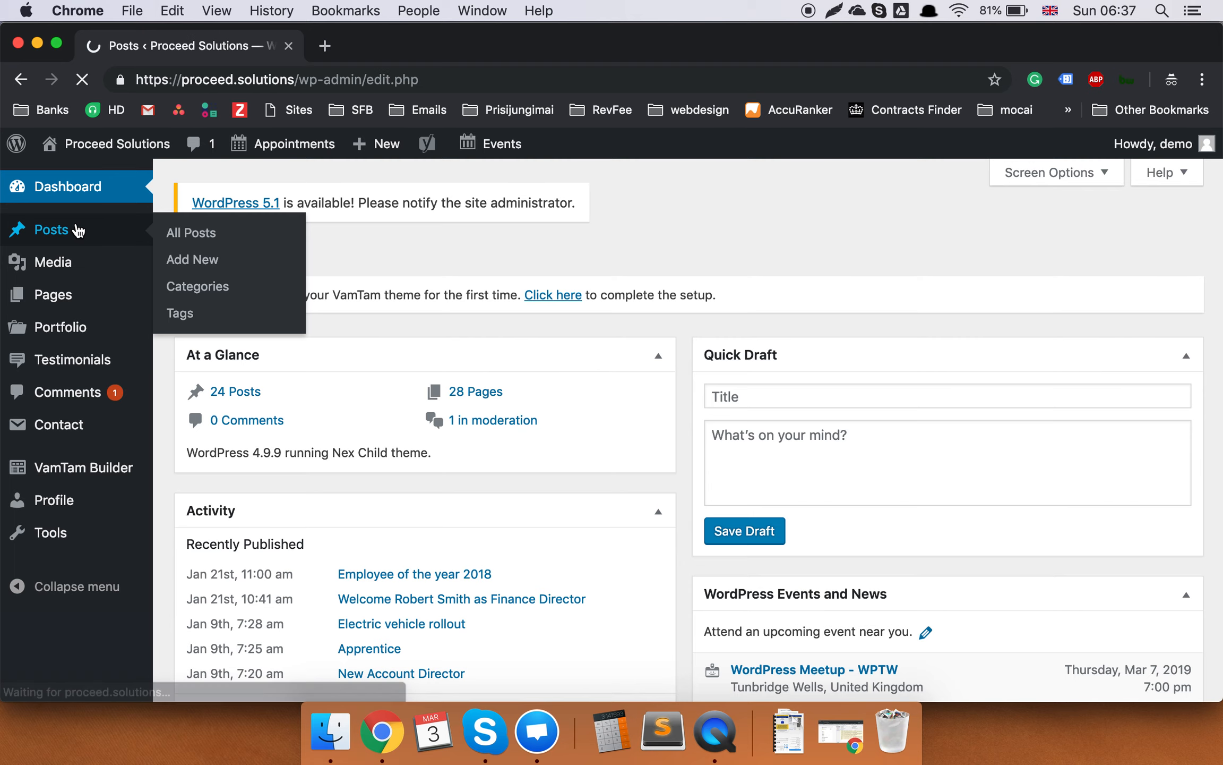
{"action": "scroll", "coordinate": [519, 227], "scroll_direction": "down", "scroll_amount": 10}
{"action": "scroll", "coordinate": [520, 227], "scroll_direction": "down", "scroll_amount": 15}
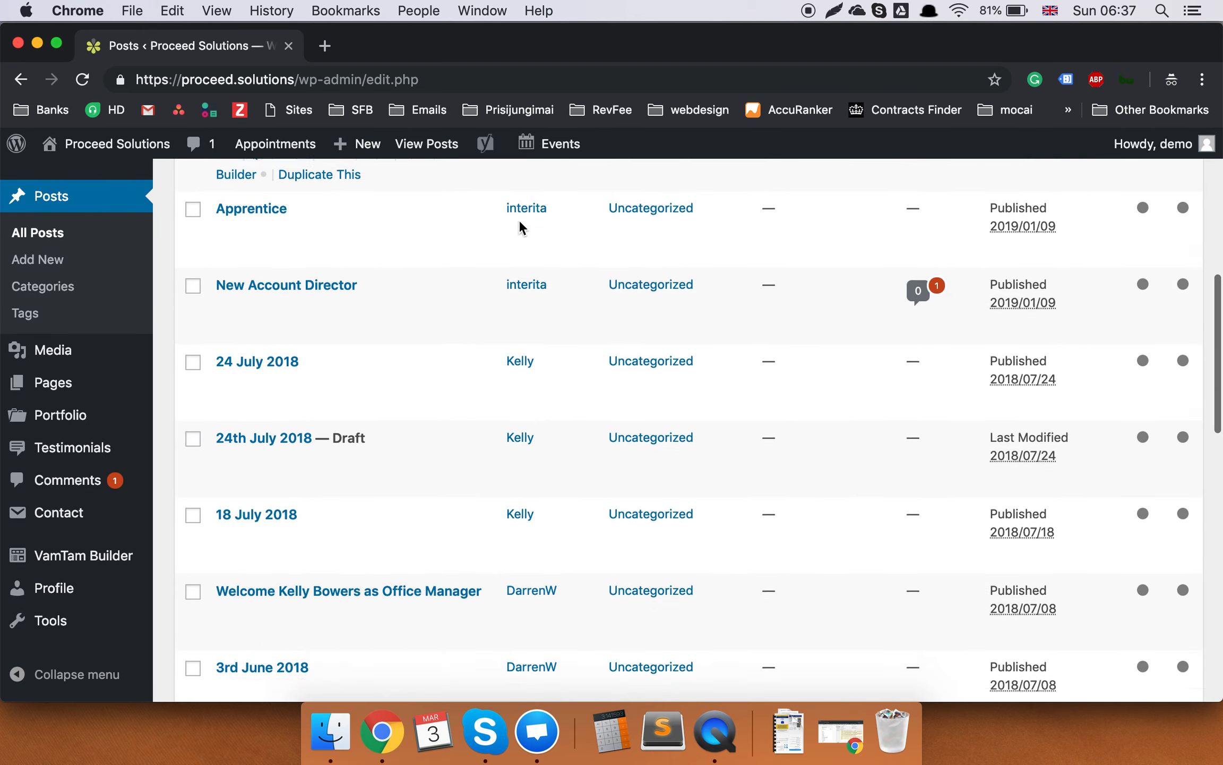
{"action": "scroll", "coordinate": [520, 227], "scroll_direction": "up", "scroll_amount": 20}
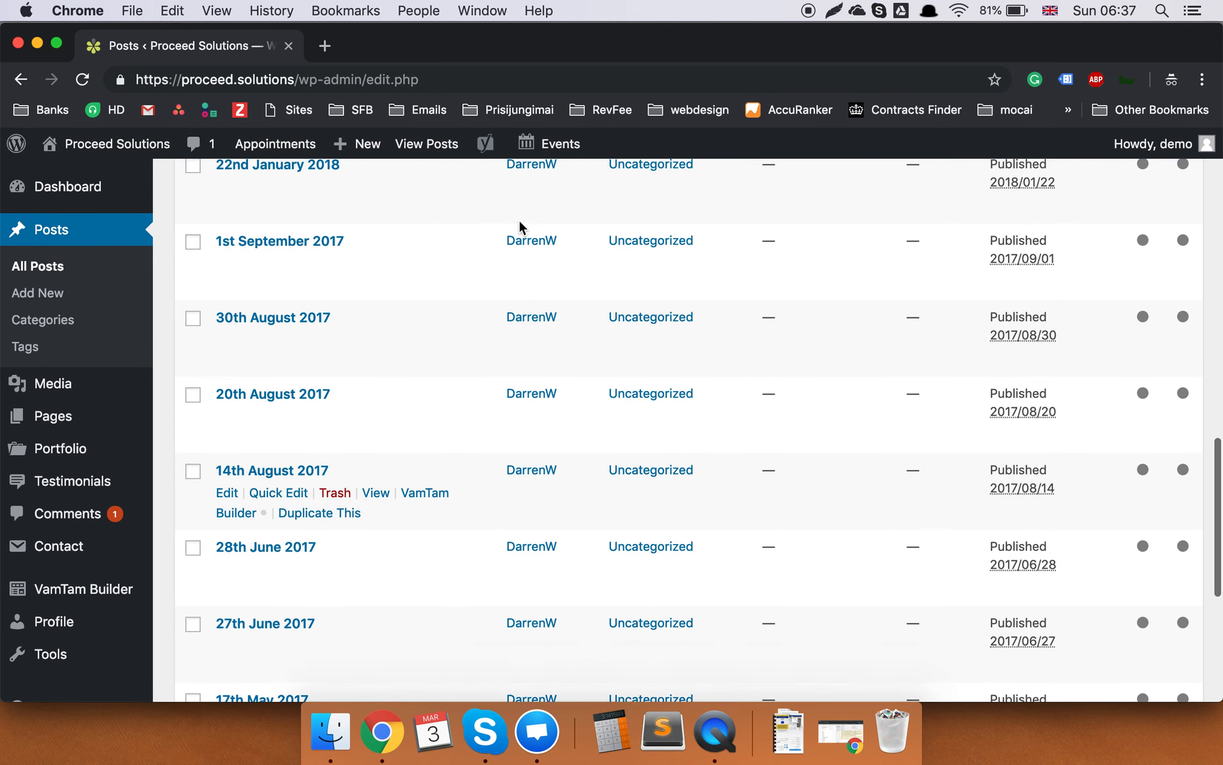
{"action": "scroll", "coordinate": [504, 440], "scroll_direction": "up", "scroll_amount": 3}
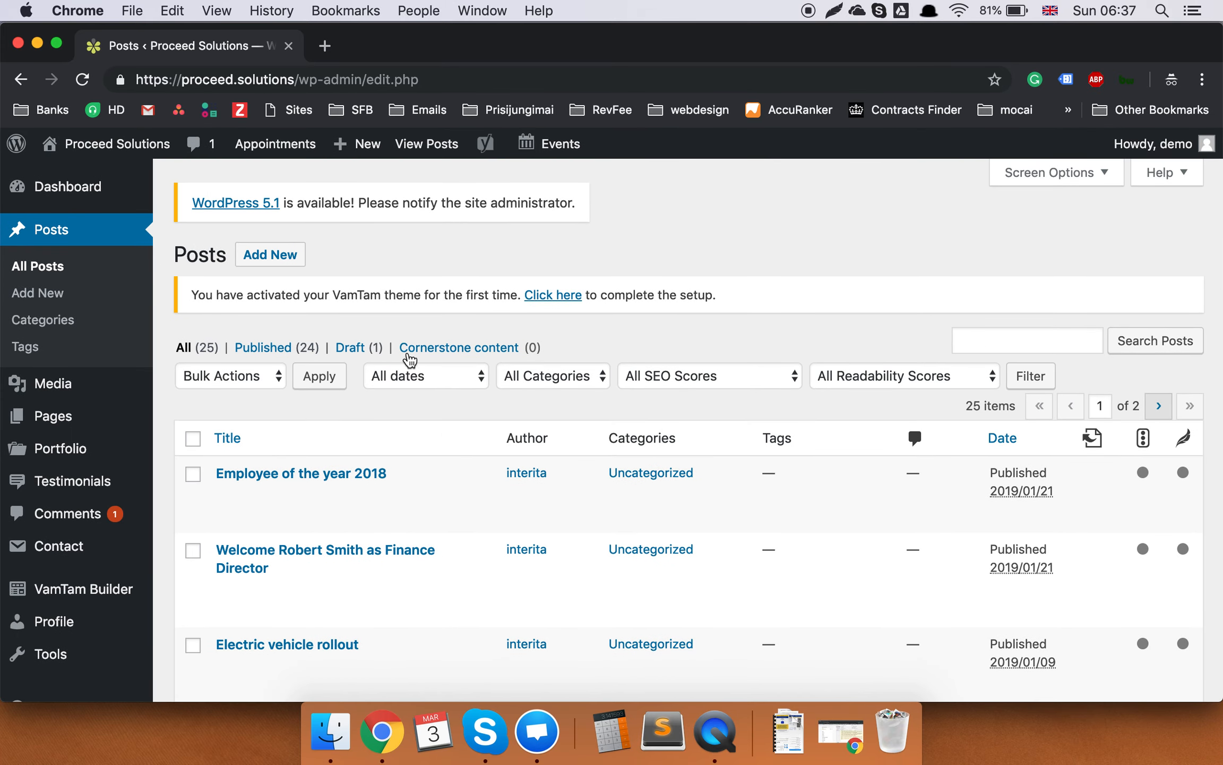
{"action": "mouse_move", "coordinate": [511, 484]}
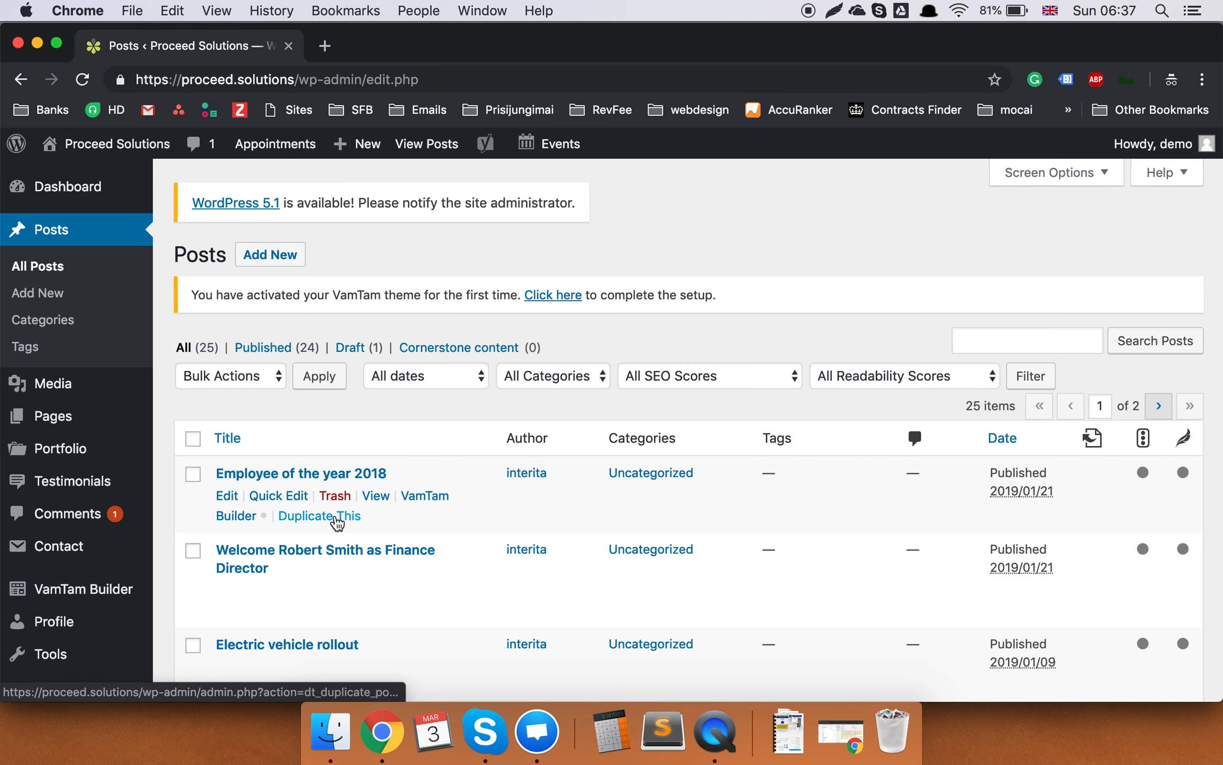
{"action": "left_click", "coordinate": [346, 516]}
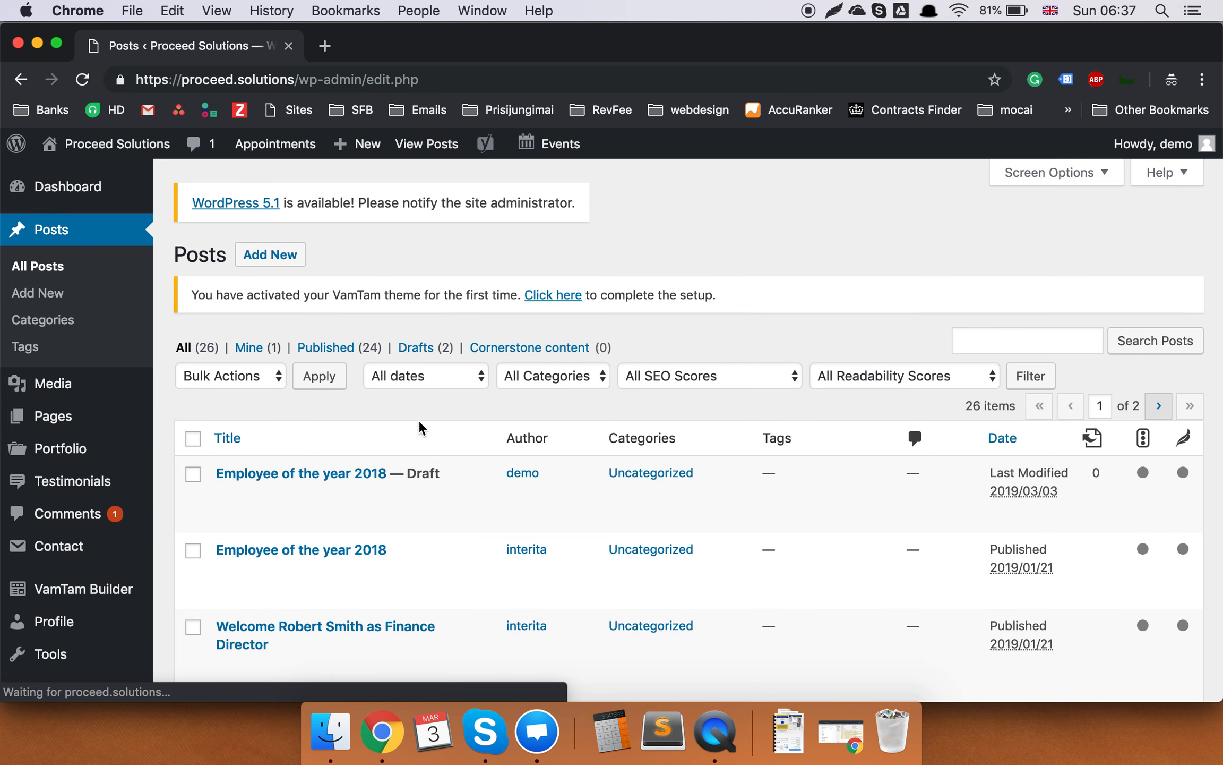
Open the new draft copy in the Edit Post screen.
{"action": "scroll", "coordinate": [419, 427], "scroll_direction": "down", "scroll_amount": 2}
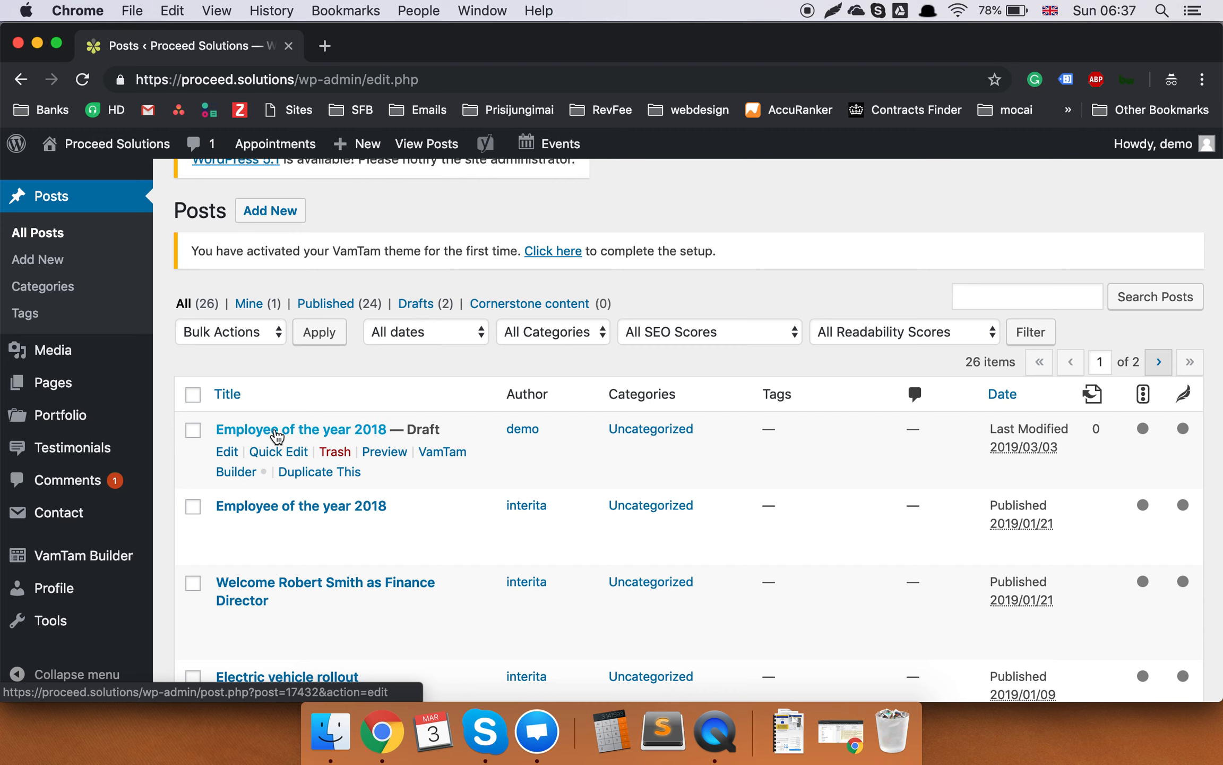
{"action": "left_click", "coordinate": [275, 432]}
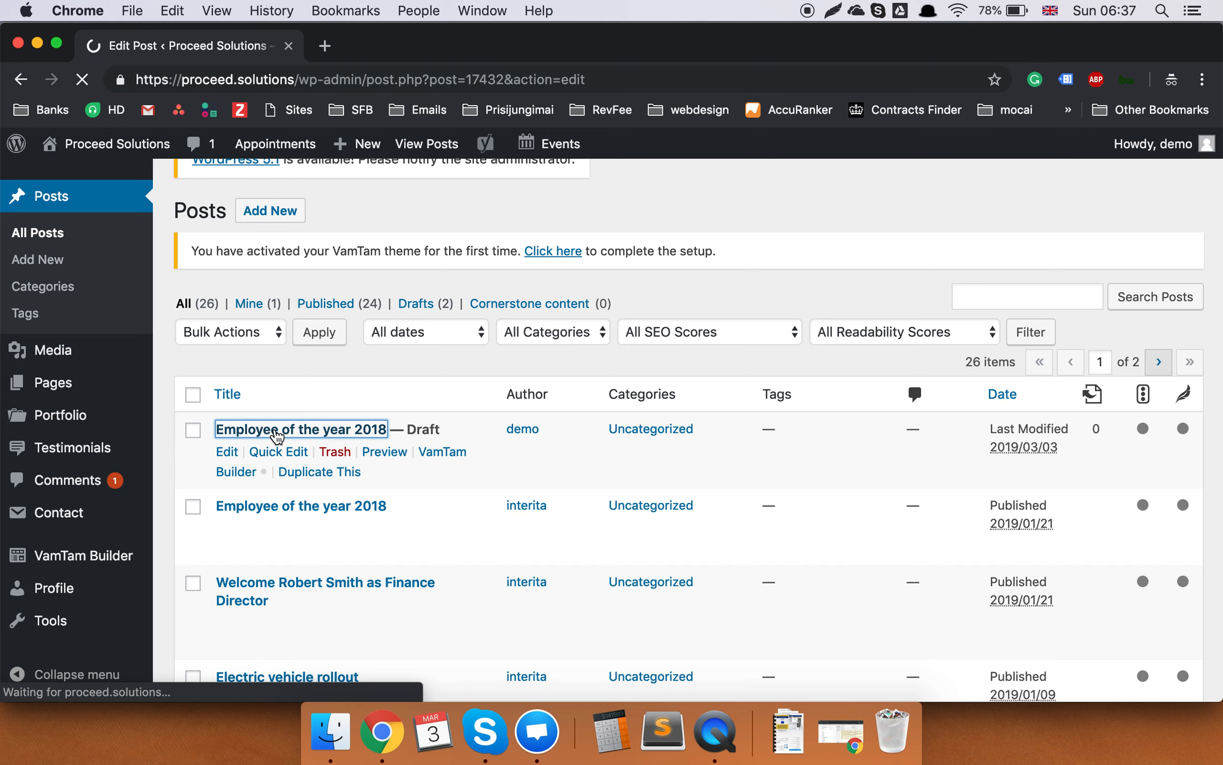
{"action": "scroll", "coordinate": [460, 393], "scroll_direction": "down", "scroll_amount": 4}
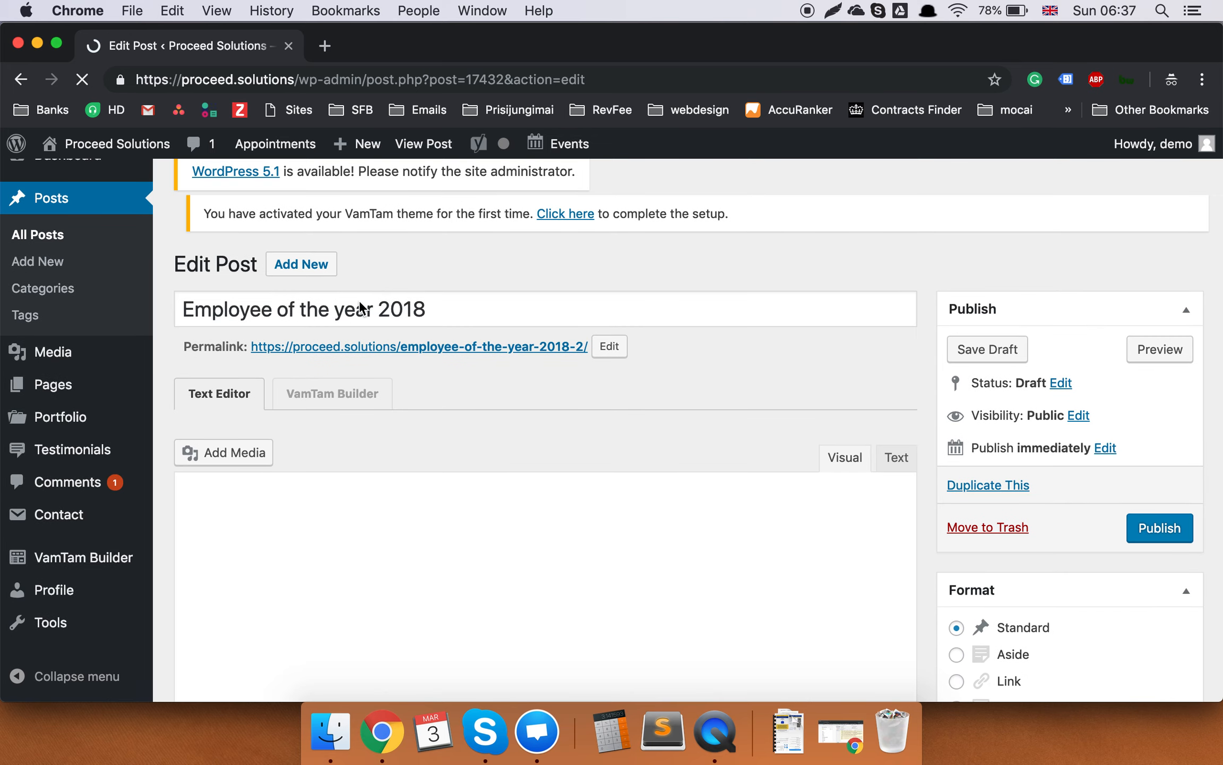
Select the draft's title and collapse the post format help box.
{"action": "triple_click", "coordinate": [361, 332]}
{"action": "scroll", "coordinate": [635, 386], "scroll_direction": "down", "scroll_amount": 4}
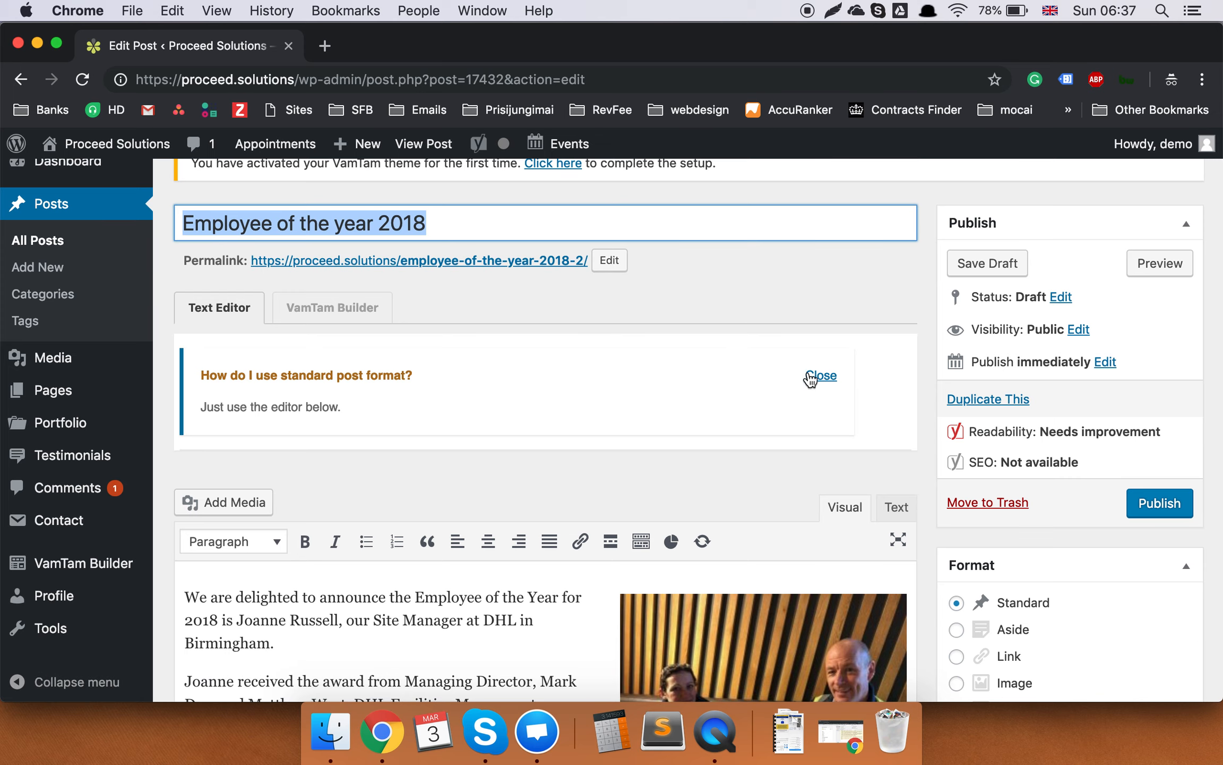
{"action": "left_click", "coordinate": [833, 381]}
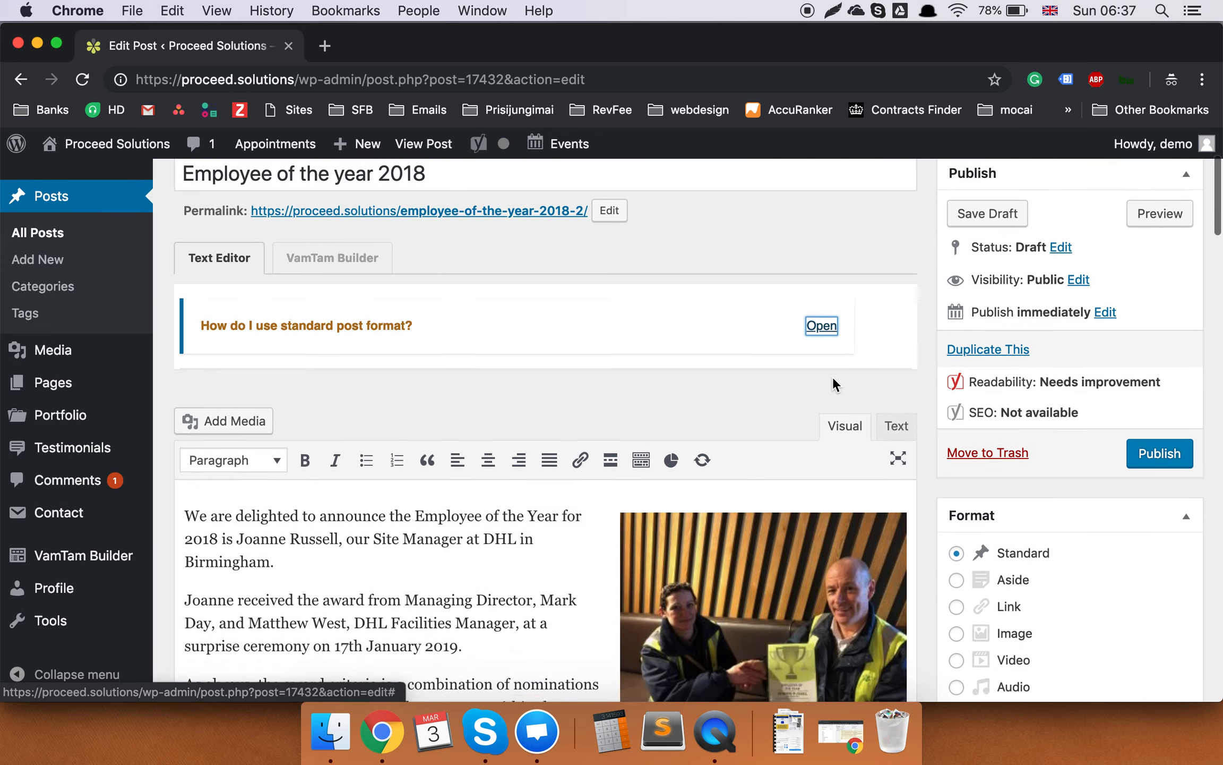
Tick the Uncategorized category and scroll down to the Featured Image box.
{"action": "scroll", "coordinate": [832, 376], "scroll_direction": "down", "scroll_amount": 6}
{"action": "scroll", "coordinate": [832, 376], "scroll_direction": "down", "scroll_amount": 15}
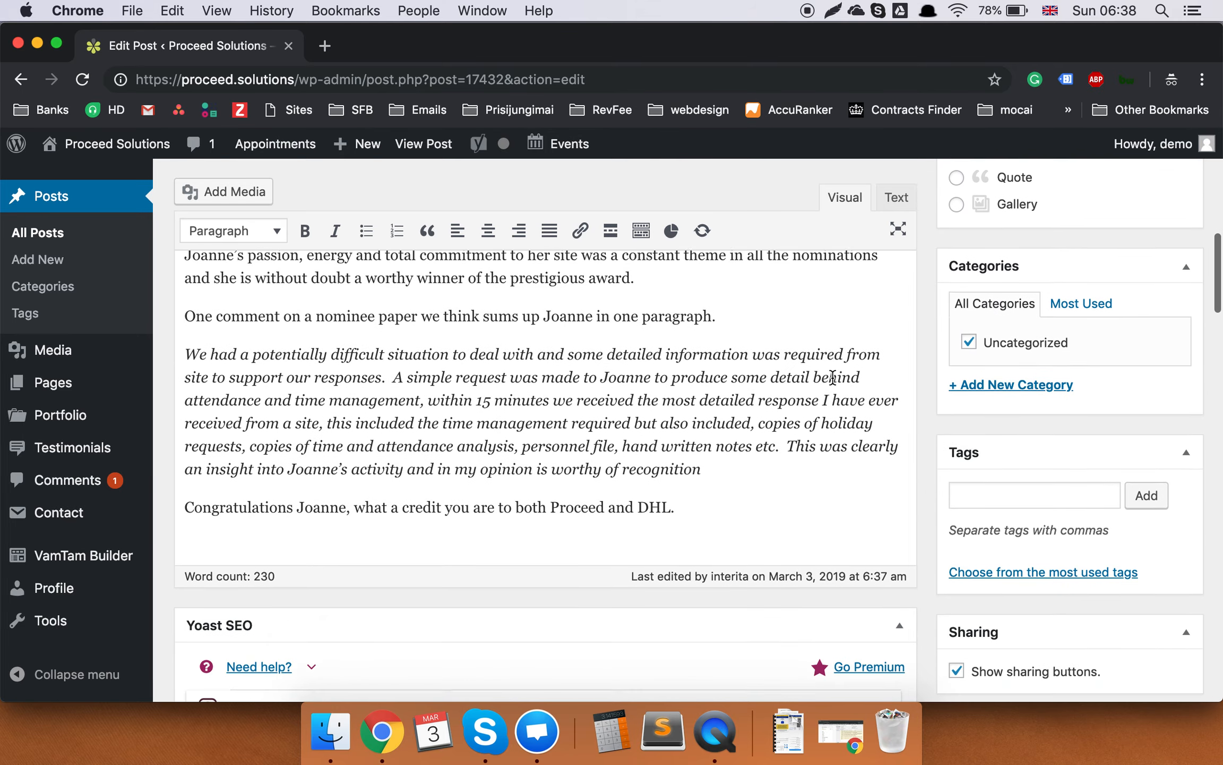
{"action": "scroll", "coordinate": [674, 393], "scroll_direction": "up", "scroll_amount": 17}
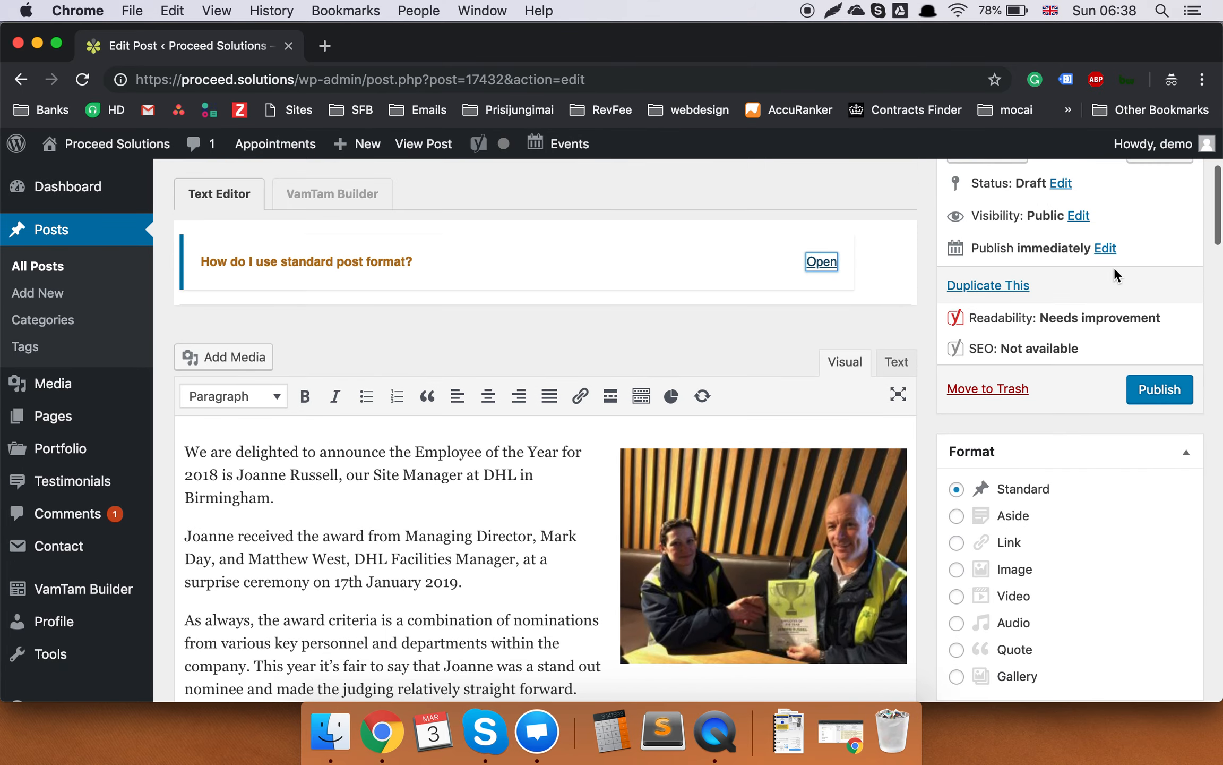
{"action": "scroll", "coordinate": [1115, 266], "scroll_direction": "down", "scroll_amount": 18}
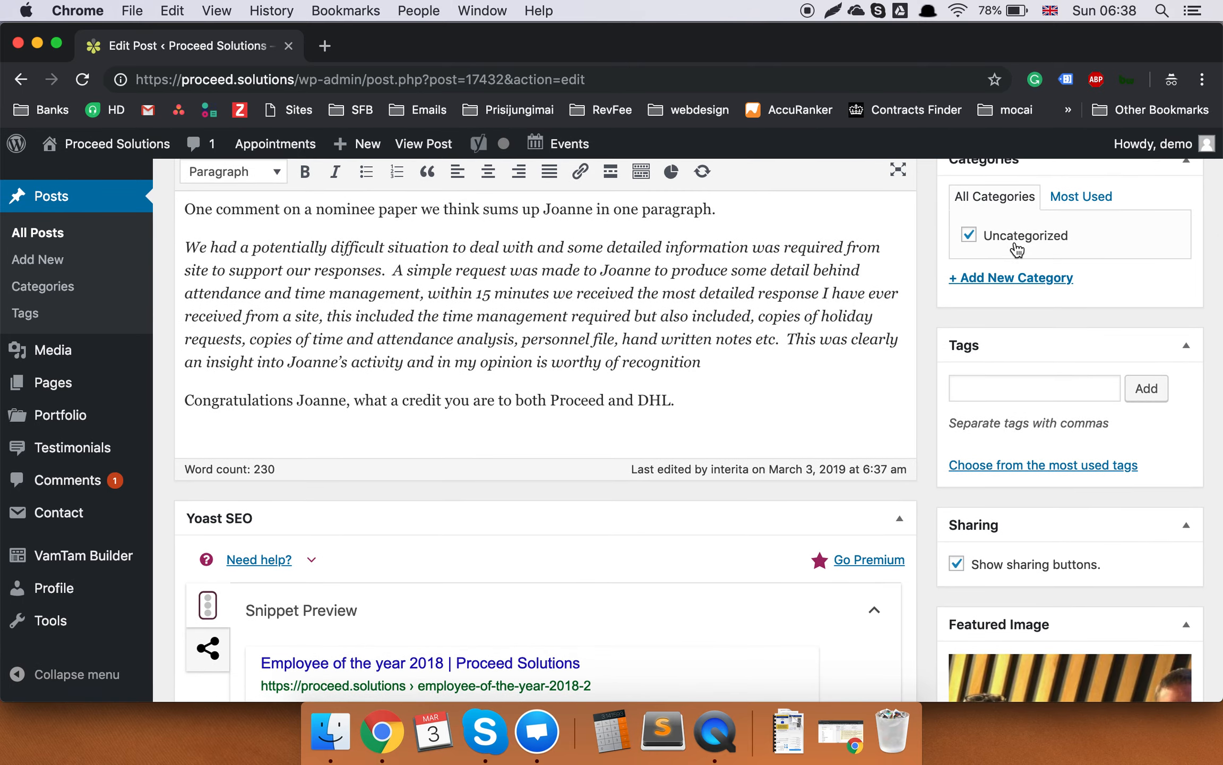
{"action": "scroll", "coordinate": [1017, 250], "scroll_direction": "up", "scroll_amount": 4}
{"action": "left_click", "coordinate": [968, 341]}
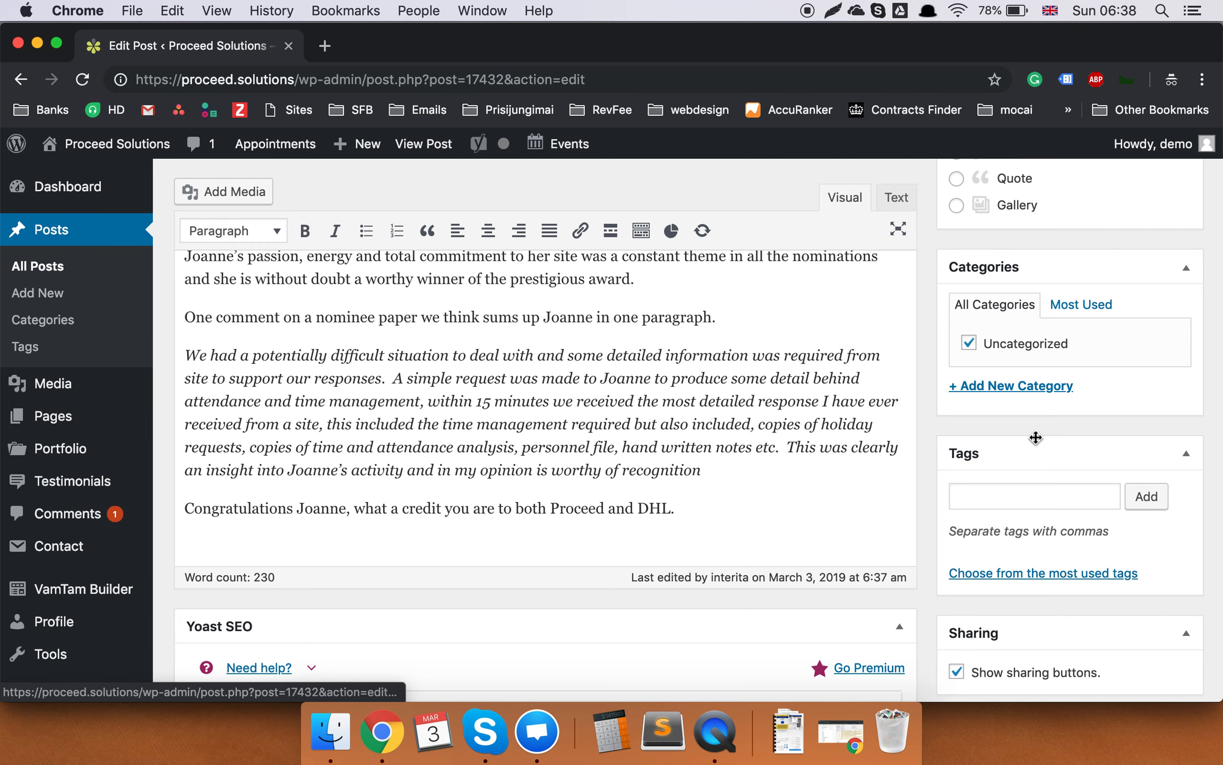
{"action": "scroll", "coordinate": [1035, 437], "scroll_direction": "down", "scroll_amount": 5}
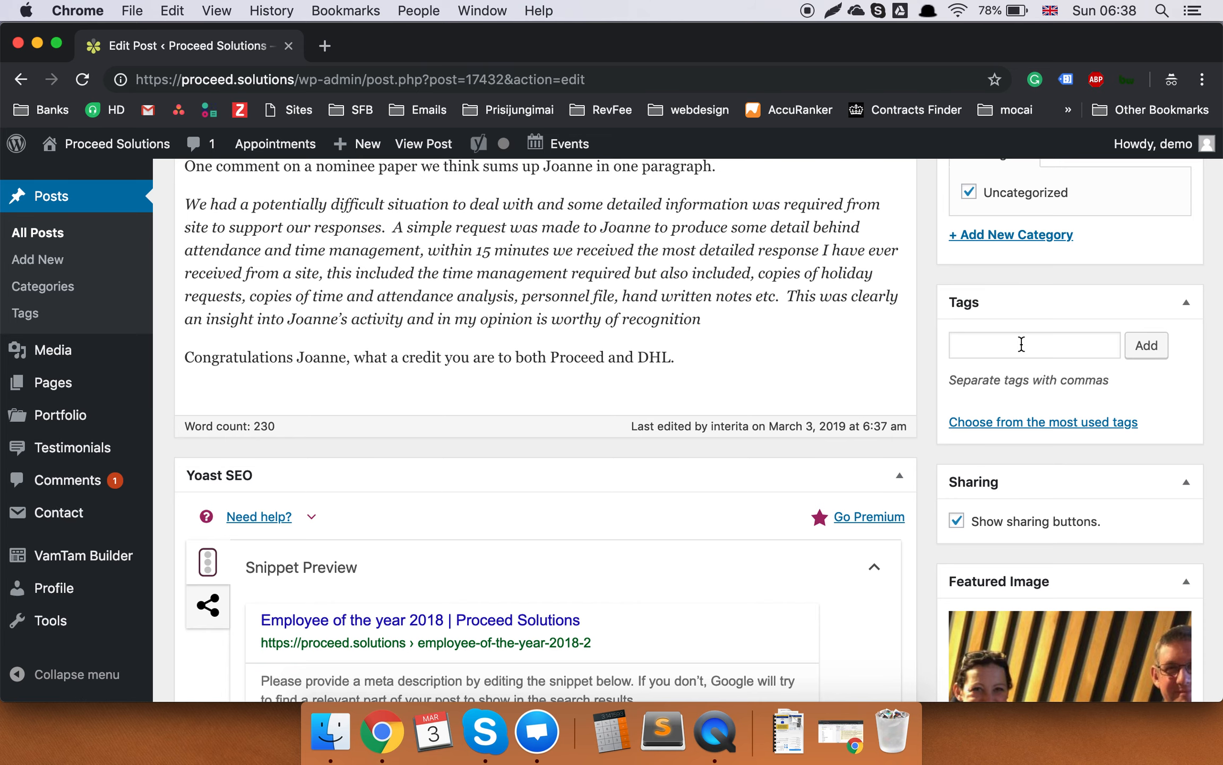
{"action": "scroll", "coordinate": [1021, 344], "scroll_direction": "down", "scroll_amount": 1}
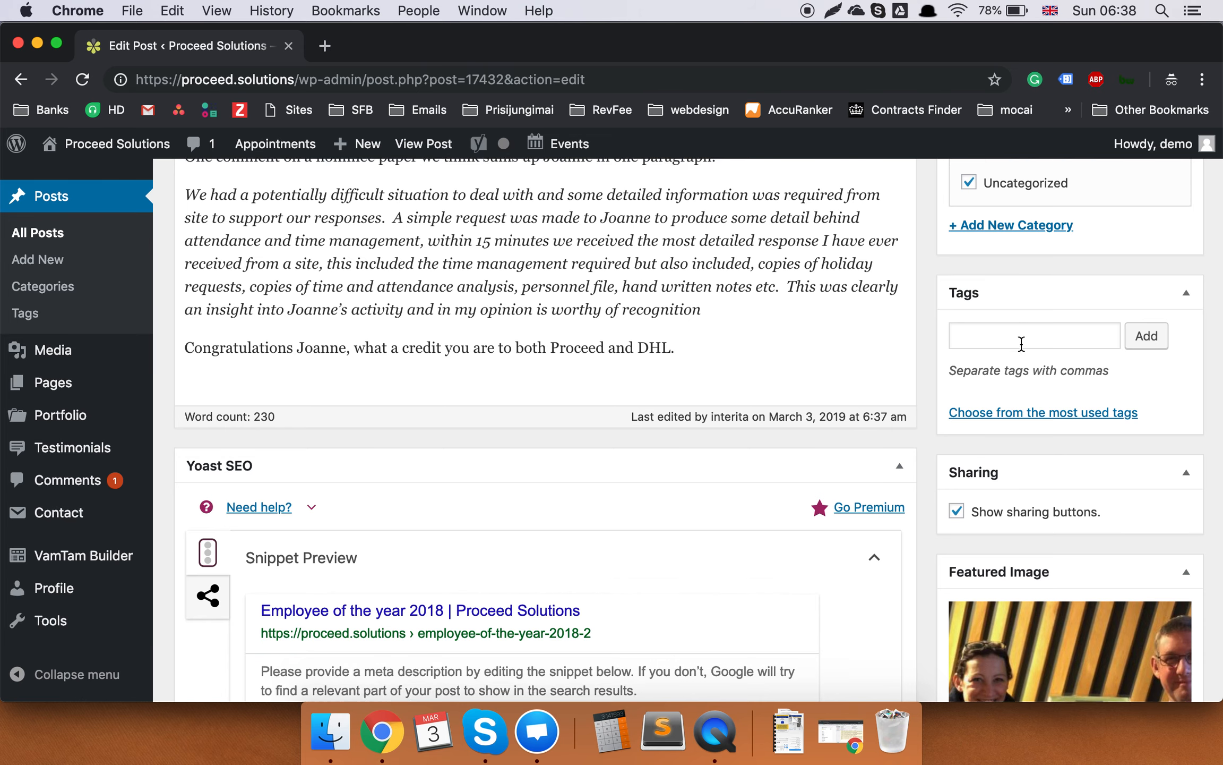
{"action": "scroll", "coordinate": [1022, 345], "scroll_direction": "up", "scroll_amount": 1}
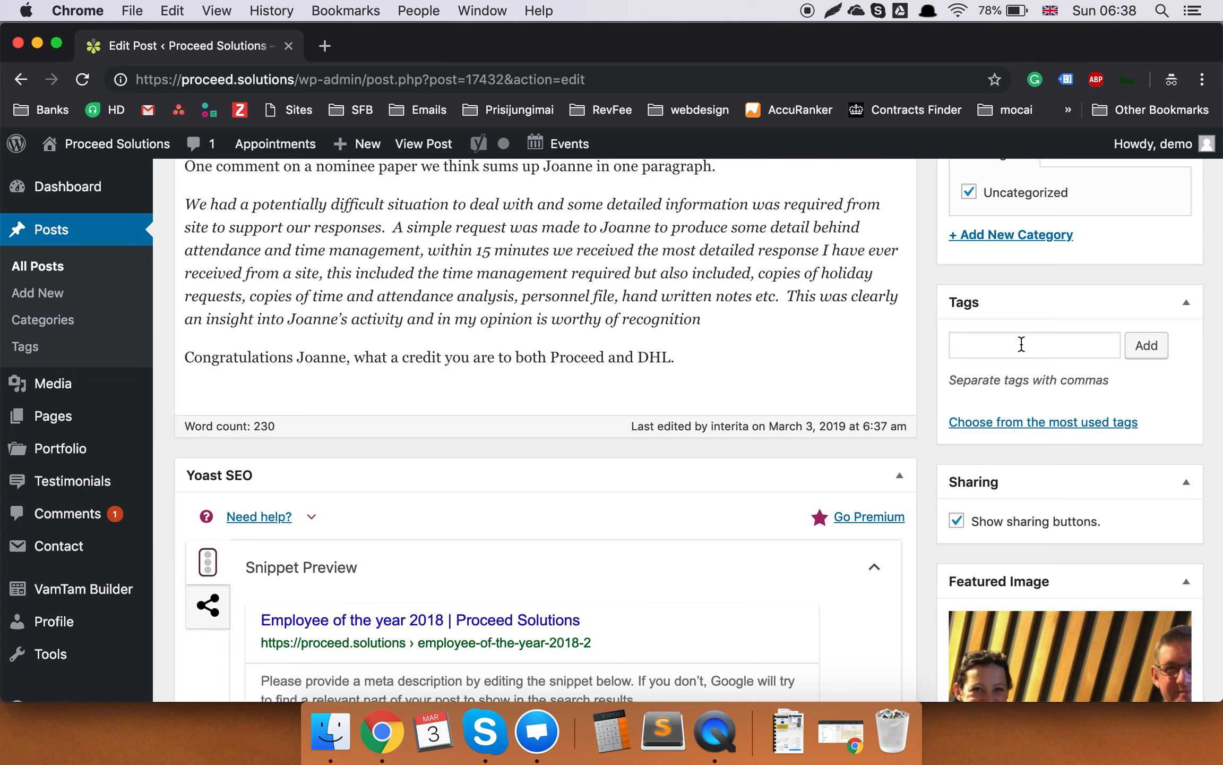
{"action": "scroll", "coordinate": [1017, 385], "scroll_direction": "down", "scroll_amount": 10}
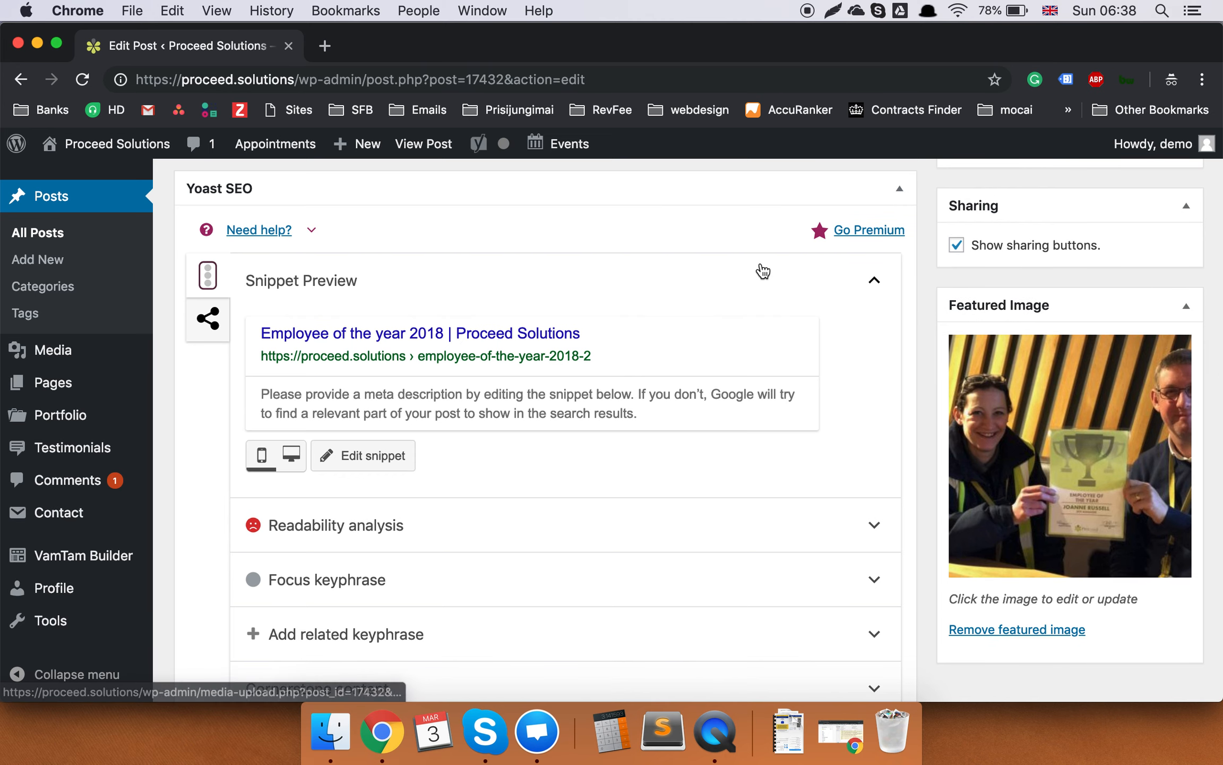
Load proceed.solutions in a new private tab and browse Case Studies and Latest News.
{"action": "left_click", "coordinate": [326, 46]}
{"action": "type", "text": "o"}
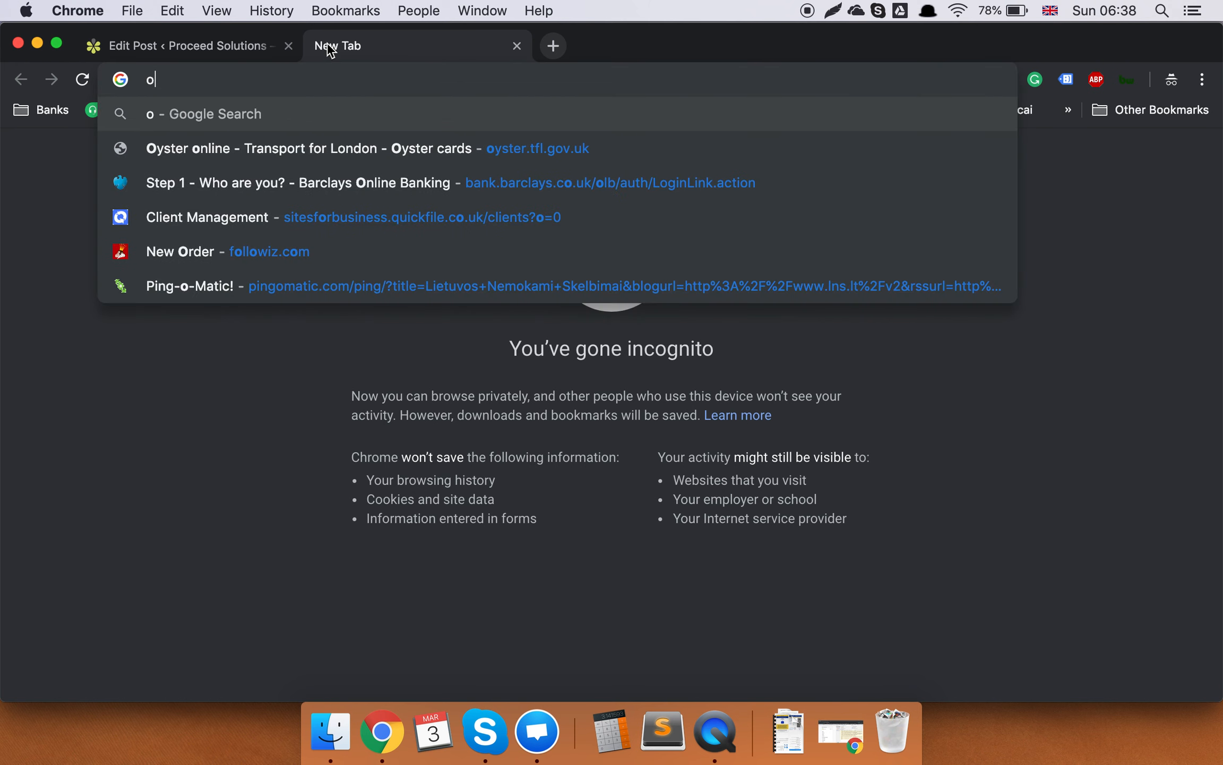
{"action": "key", "text": "BackSpace"}
{"action": "type", "text": "proceed.solutions"}
{"action": "key", "text": "Return"}
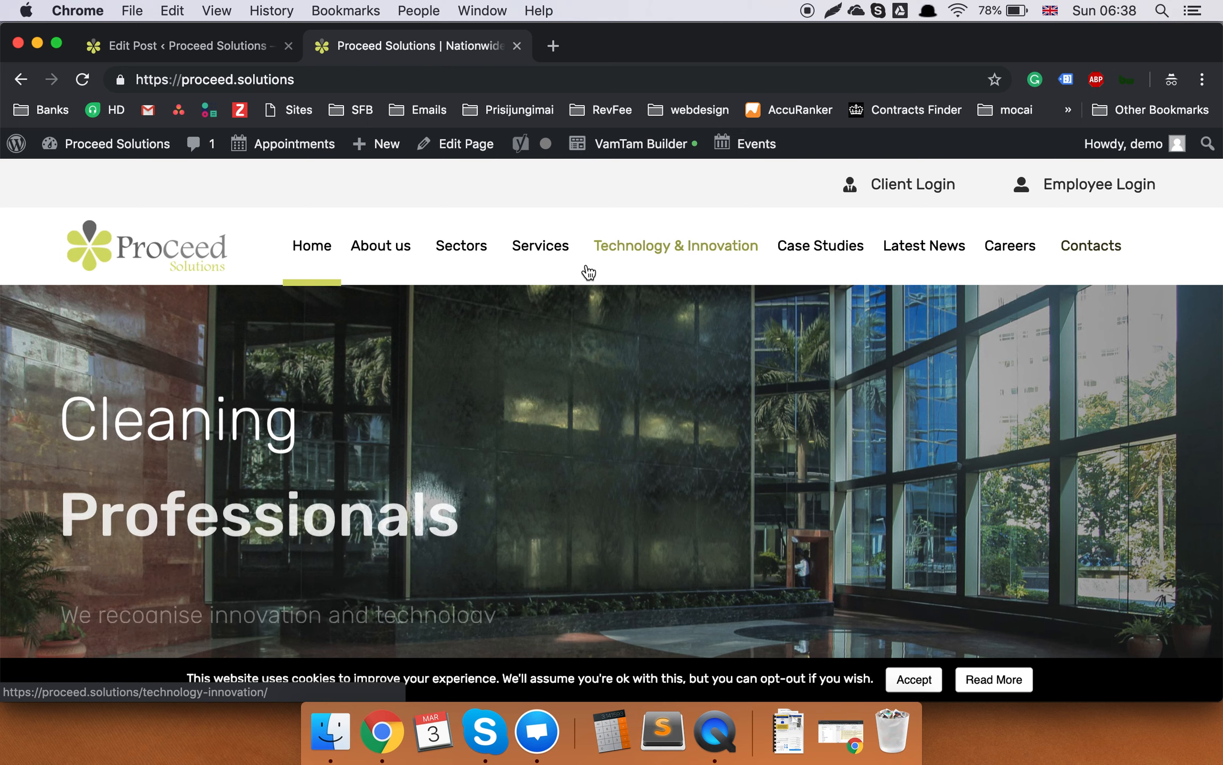
{"action": "left_click", "coordinate": [838, 257]}
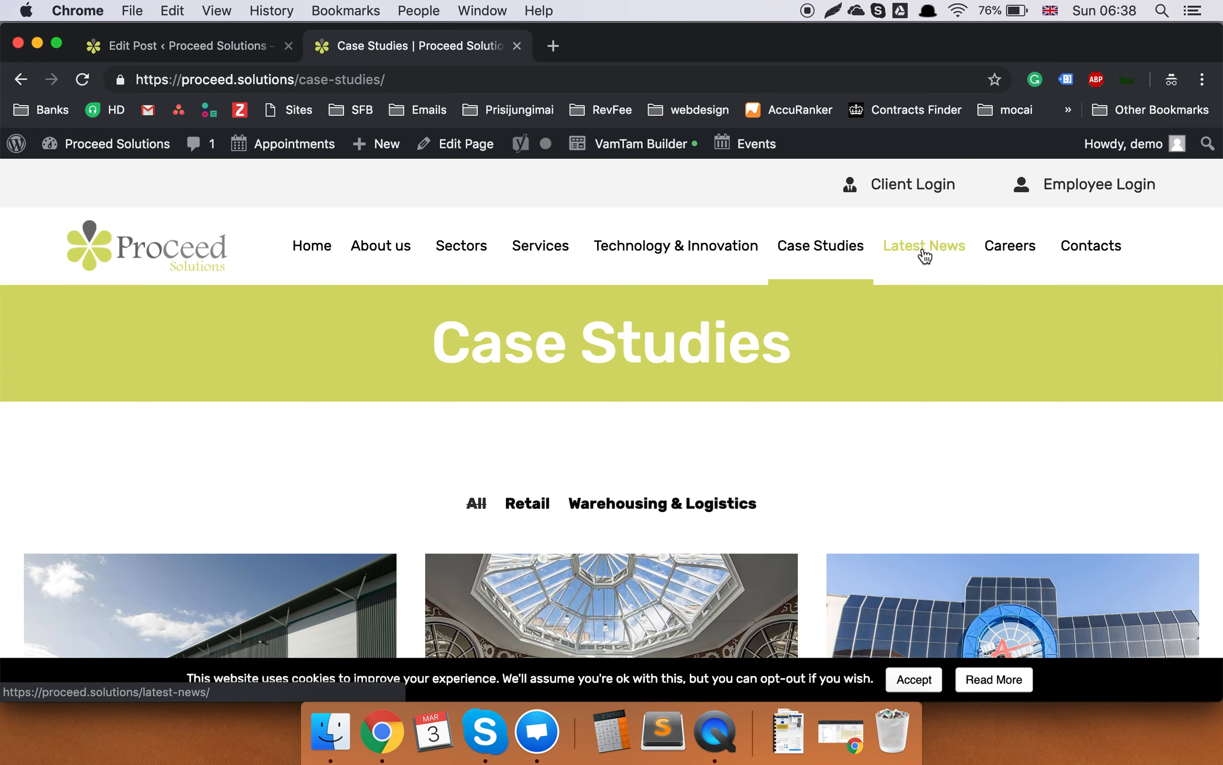
{"action": "left_click", "coordinate": [924, 256]}
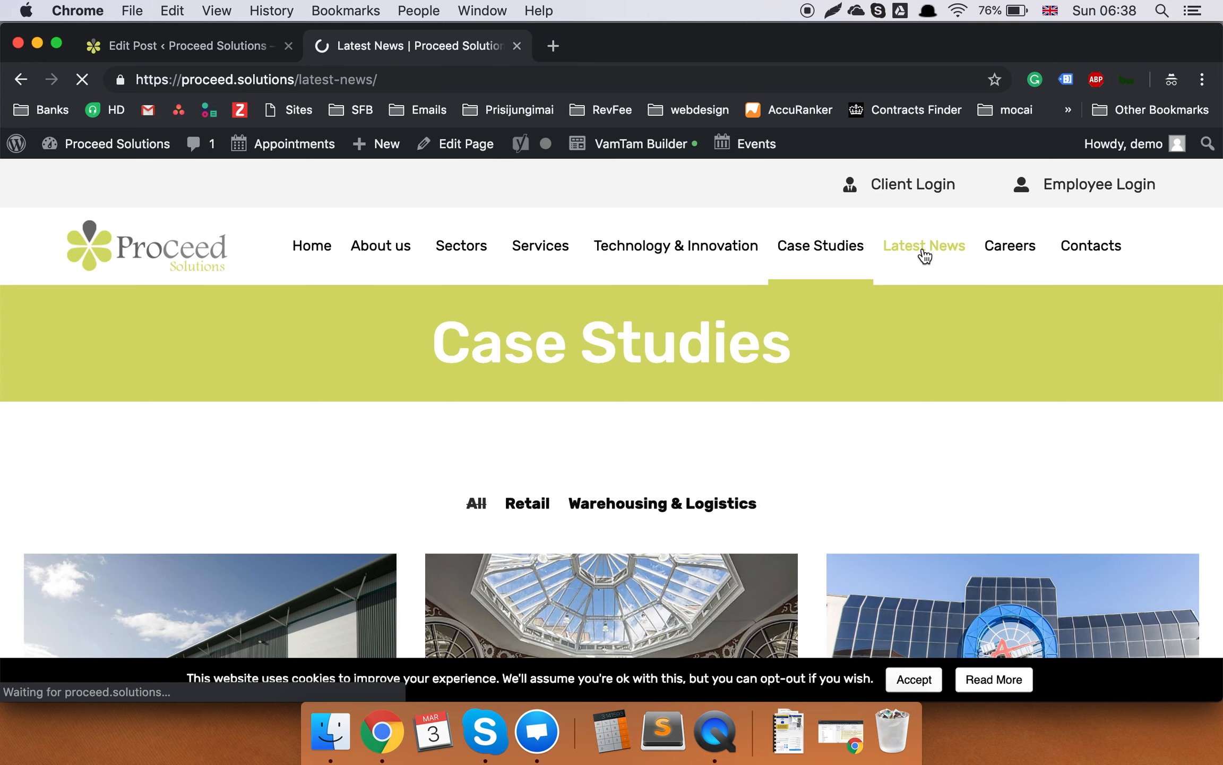
{"action": "scroll", "coordinate": [715, 302], "scroll_direction": "down", "scroll_amount": 5}
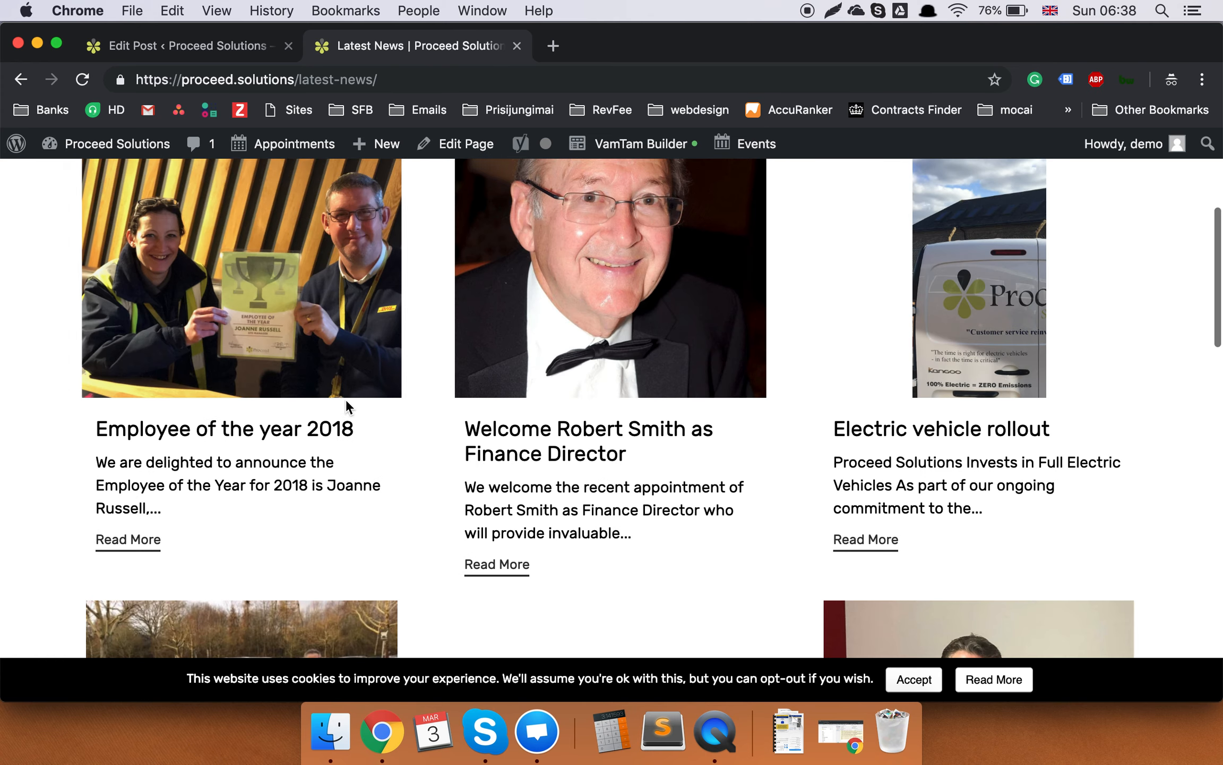
{"action": "scroll", "coordinate": [318, 383], "scroll_direction": "up", "scroll_amount": 2}
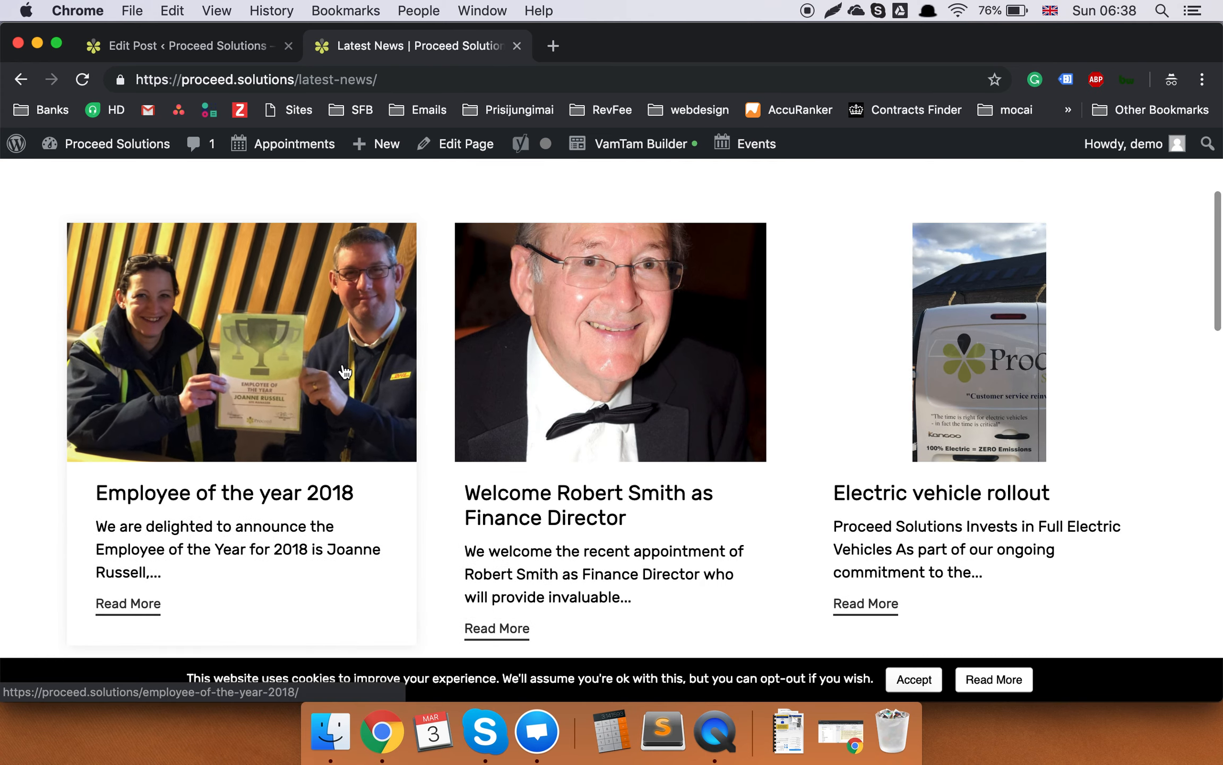
Read the live 'Employee of the year 2018' article, accepting cookies, then return to the editor.
{"action": "left_click", "coordinate": [238, 53]}
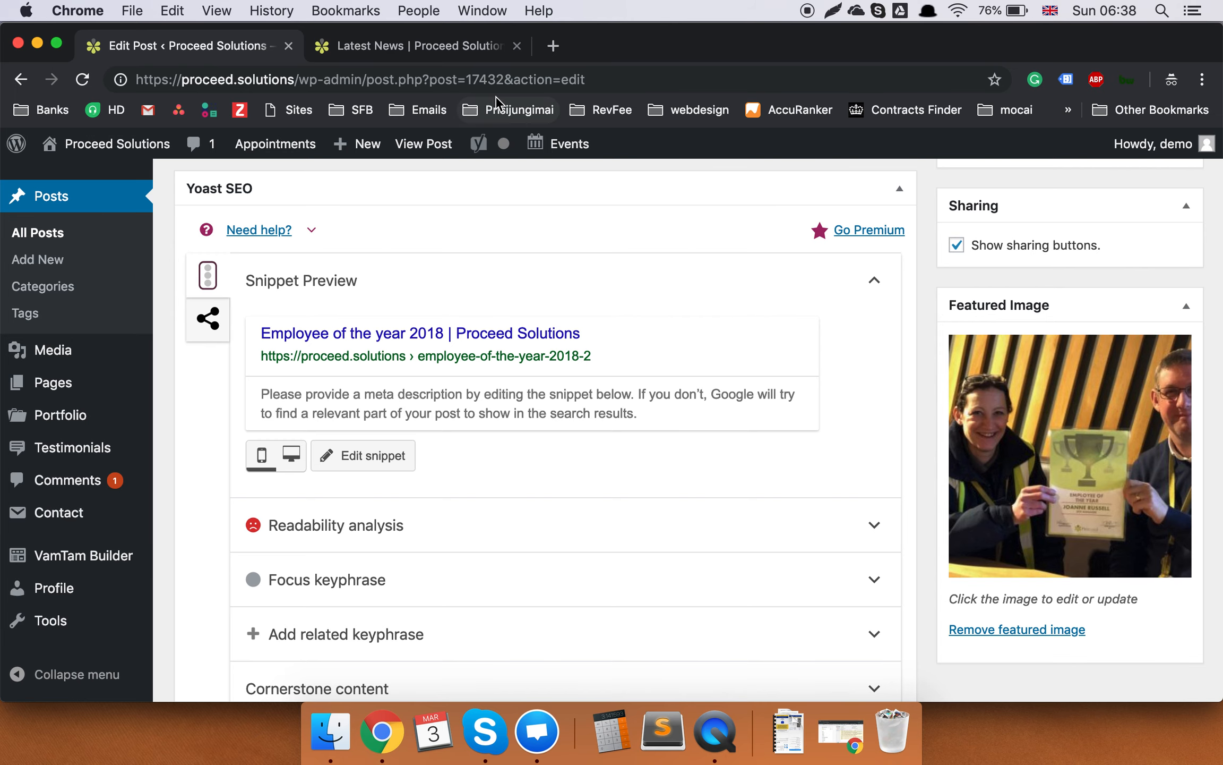
{"action": "left_click", "coordinate": [445, 51]}
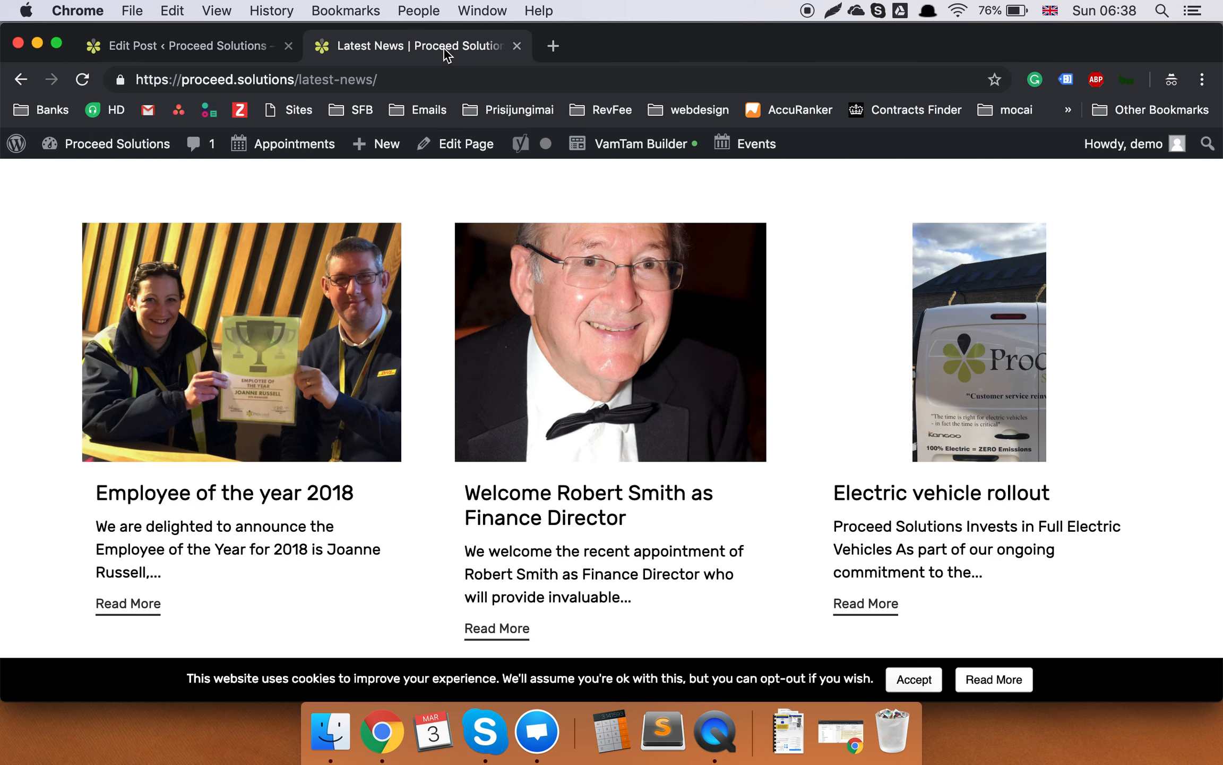
{"action": "left_click", "coordinate": [256, 509]}
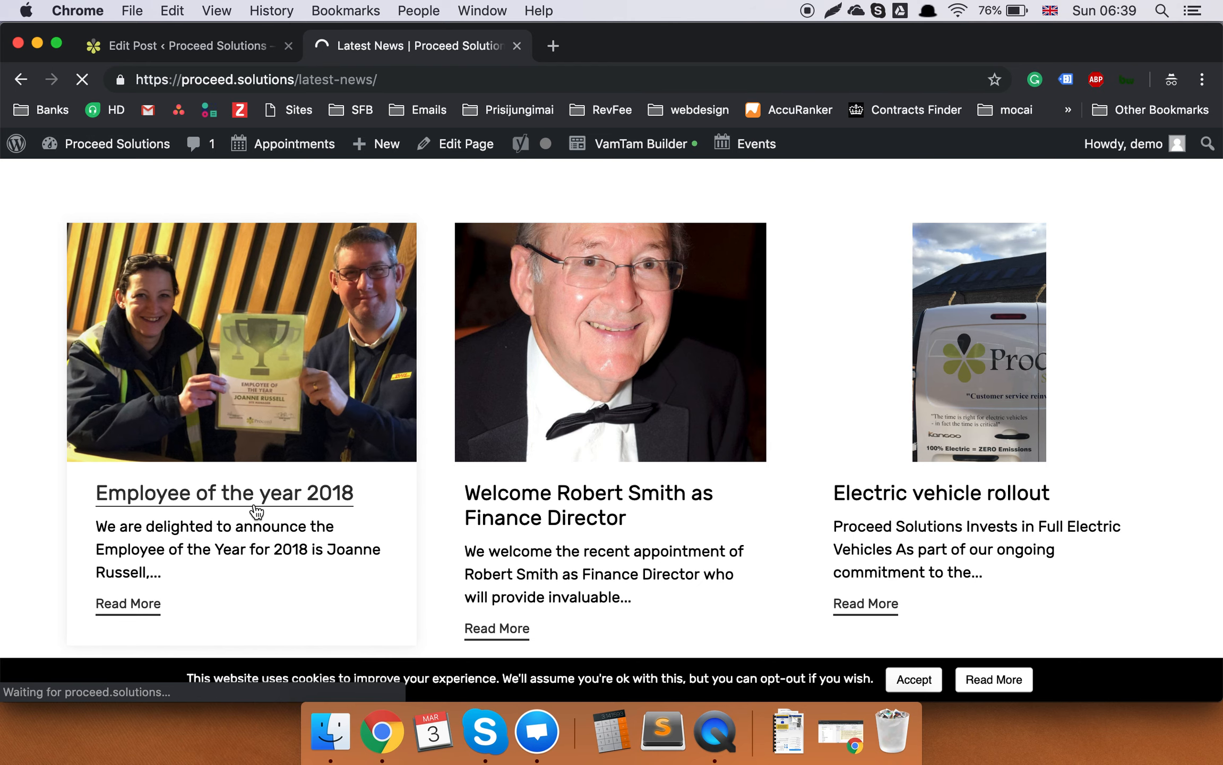
{"action": "scroll", "coordinate": [608, 381], "scroll_direction": "down", "scroll_amount": 3}
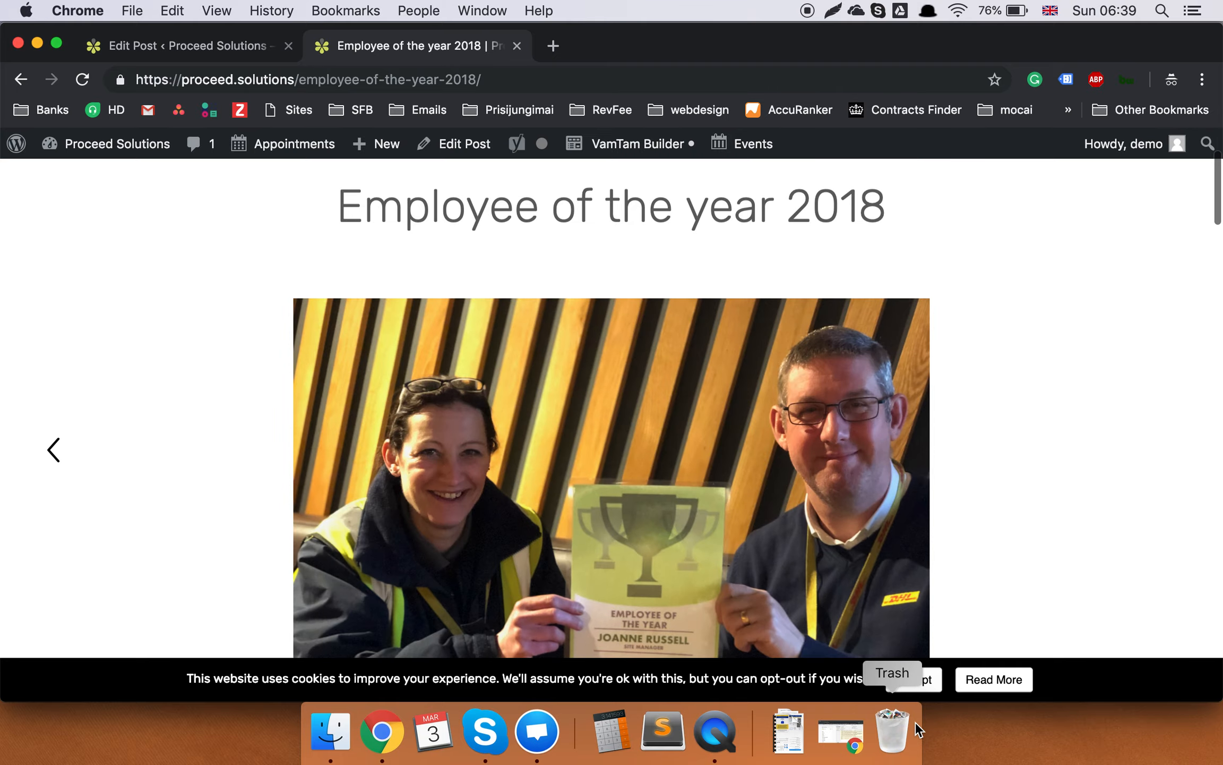
{"action": "left_click", "coordinate": [915, 680]}
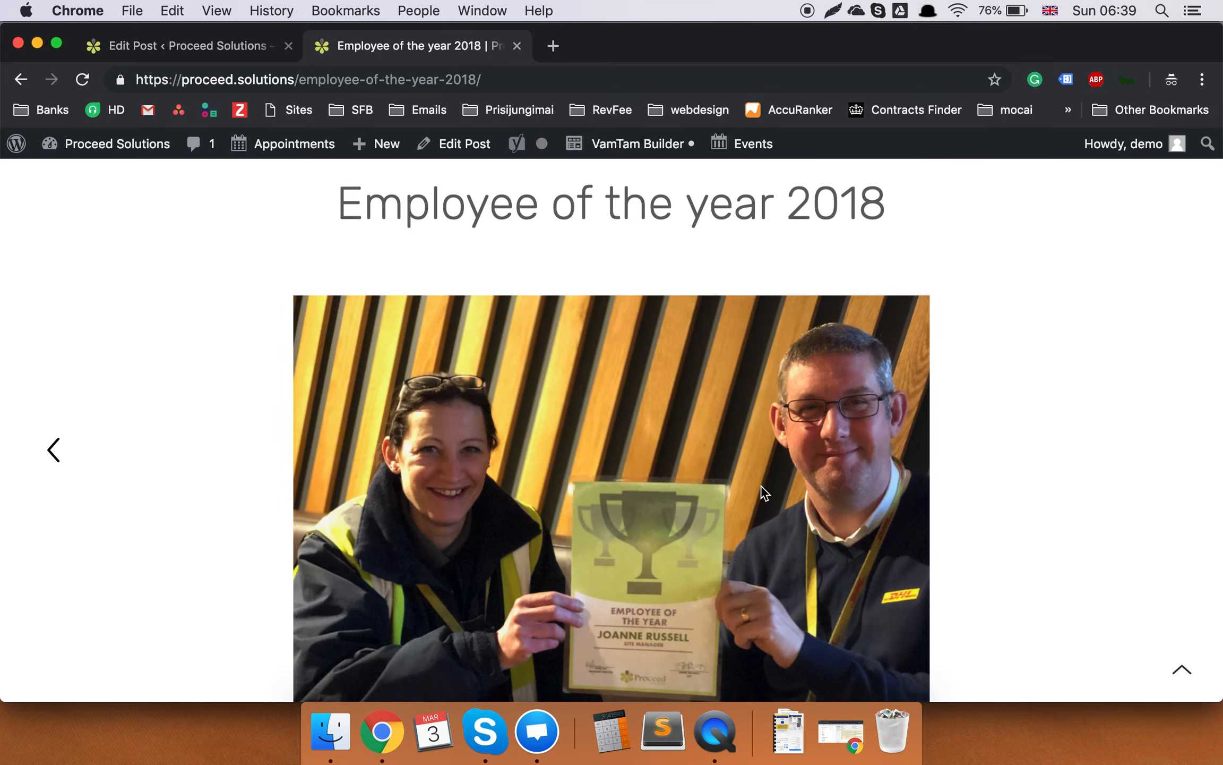
{"action": "scroll", "coordinate": [761, 485], "scroll_direction": "down", "scroll_amount": 6}
{"action": "scroll", "coordinate": [698, 405], "scroll_direction": "down", "scroll_amount": 4}
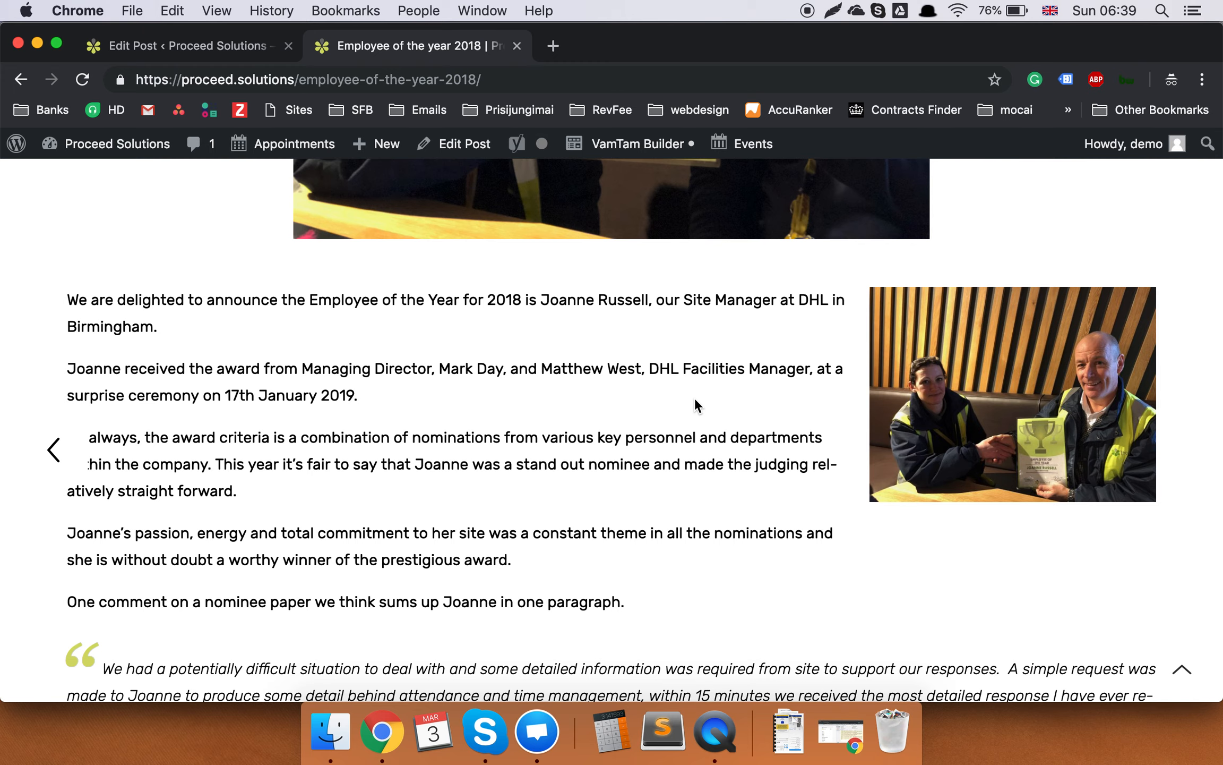
{"action": "scroll", "coordinate": [695, 400], "scroll_direction": "down", "scroll_amount": 6}
{"action": "scroll", "coordinate": [695, 396], "scroll_direction": "down", "scroll_amount": 3}
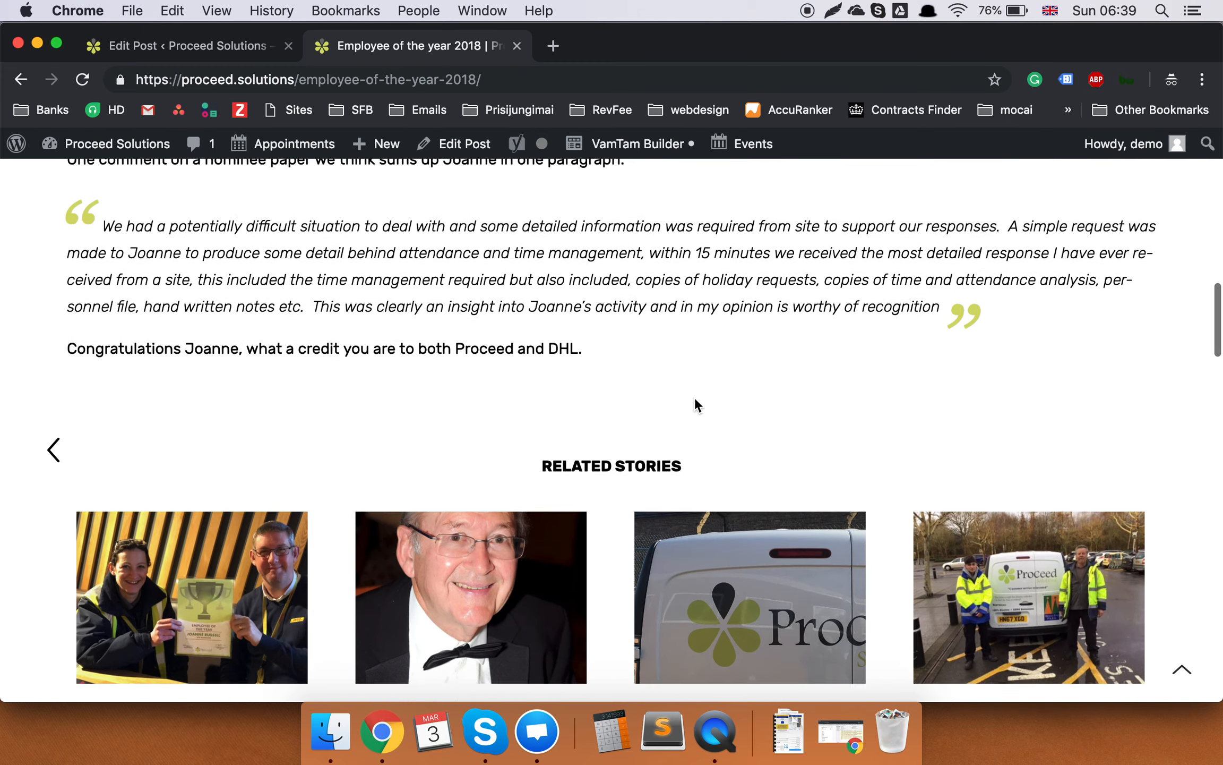
{"action": "scroll", "coordinate": [693, 398], "scroll_direction": "up", "scroll_amount": 2}
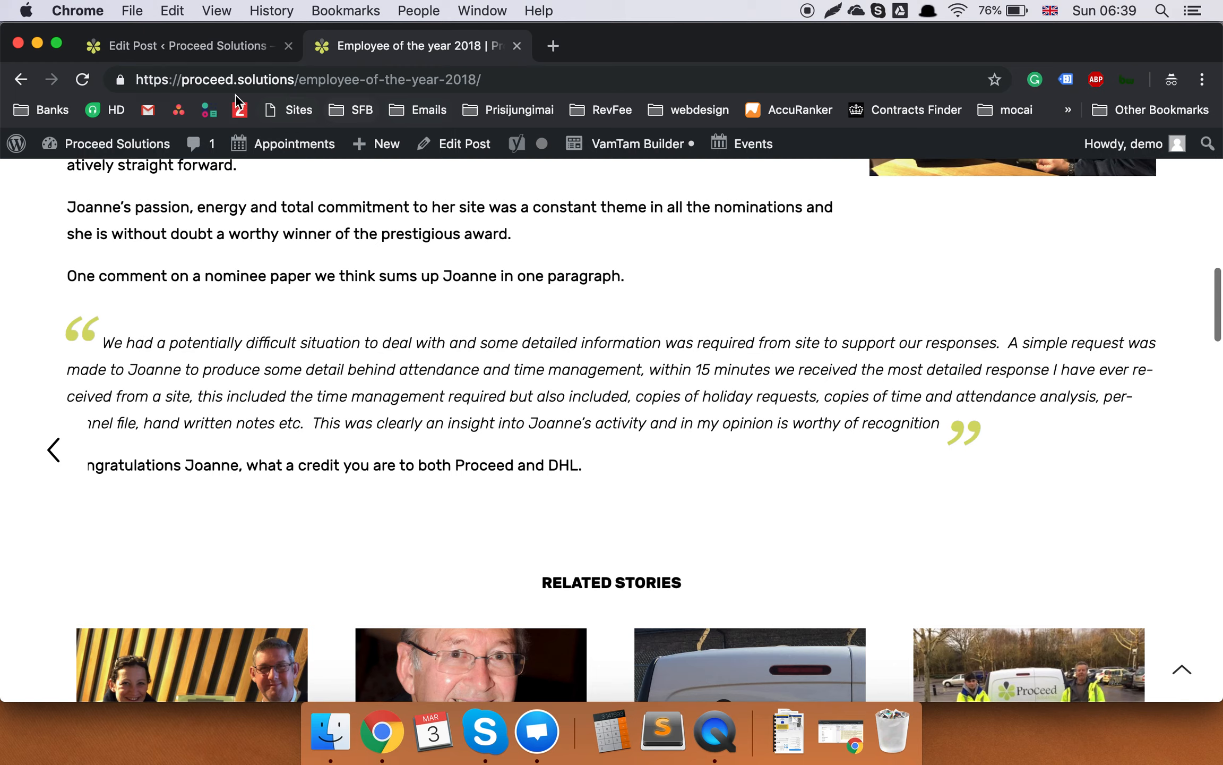
{"action": "left_click", "coordinate": [217, 59]}
{"action": "scroll", "coordinate": [568, 342], "scroll_direction": "up", "scroll_amount": 10}
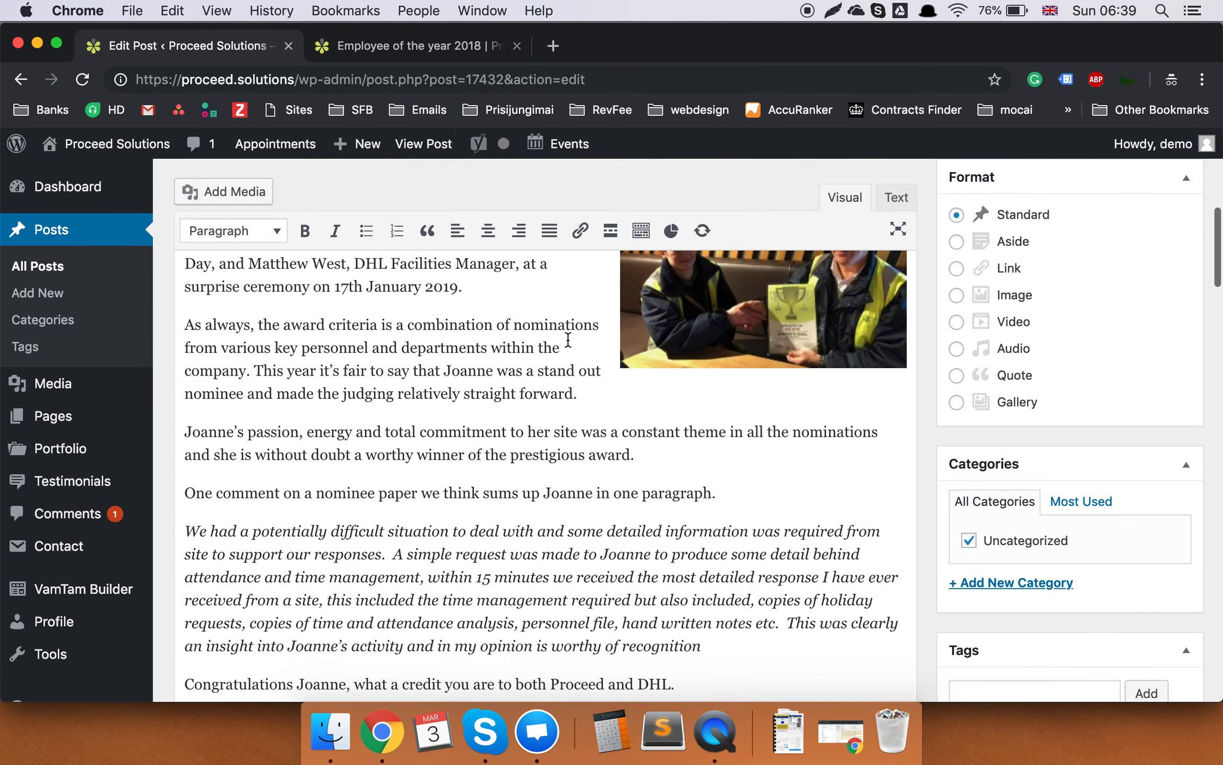
Scroll through the draft editor down to its option panels.
{"action": "scroll", "coordinate": [484, 461], "scroll_direction": "down", "scroll_amount": 5}
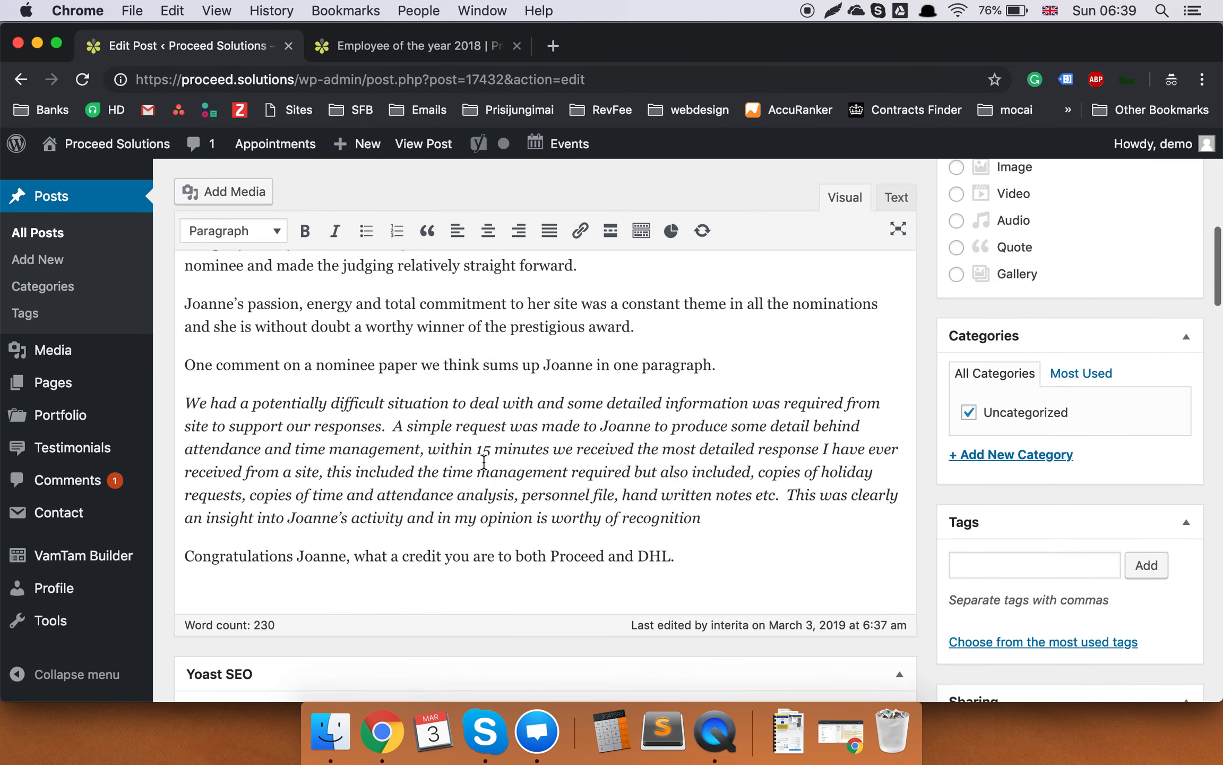
{"action": "scroll", "coordinate": [733, 529], "scroll_direction": "up", "scroll_amount": 8}
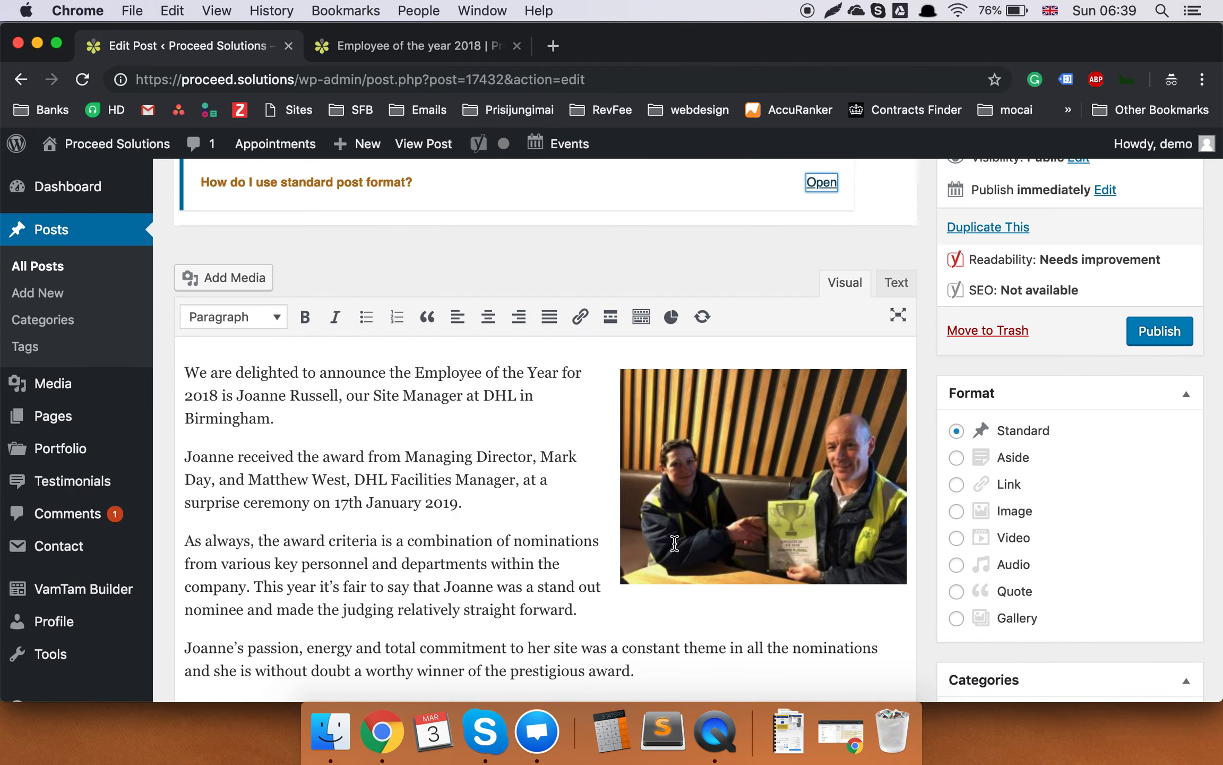
{"action": "scroll", "coordinate": [733, 528], "scroll_direction": "down", "scroll_amount": 10}
{"action": "scroll", "coordinate": [675, 547], "scroll_direction": "down", "scroll_amount": 3}
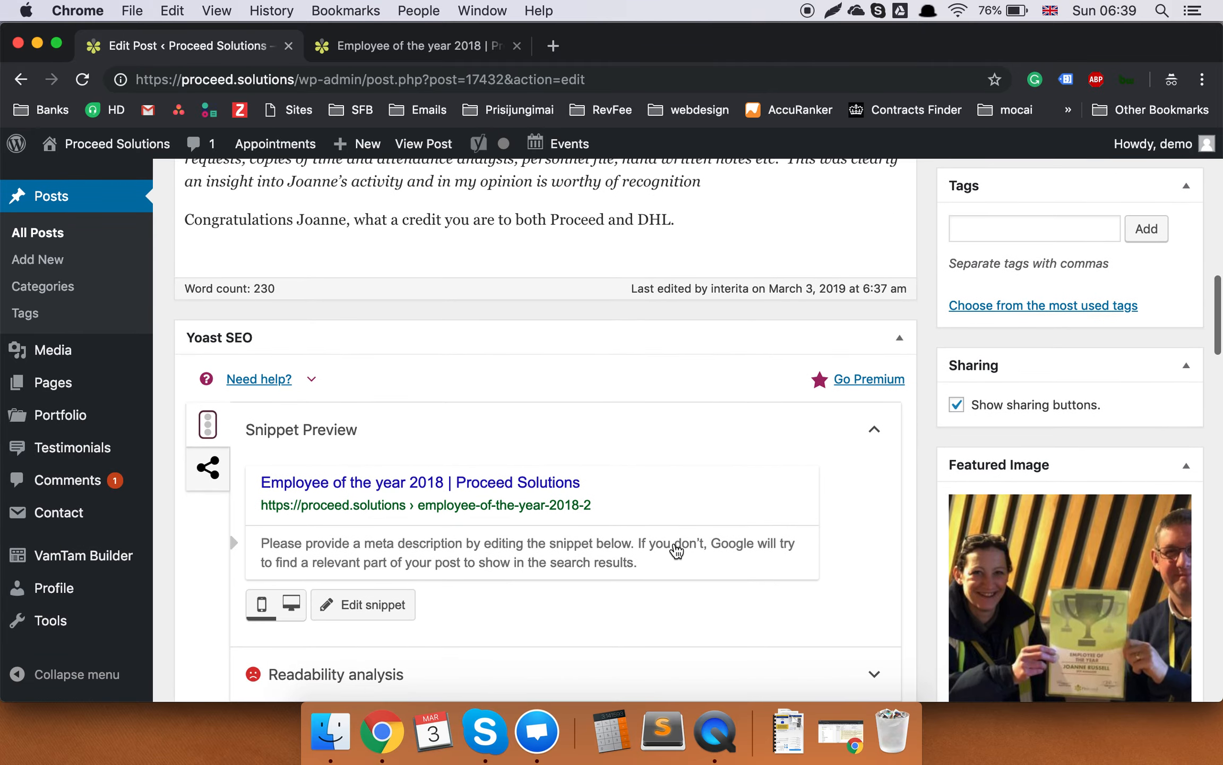
{"action": "scroll", "coordinate": [675, 545], "scroll_direction": "up", "scroll_amount": 10}
{"action": "scroll", "coordinate": [675, 531], "scroll_direction": "up", "scroll_amount": 3}
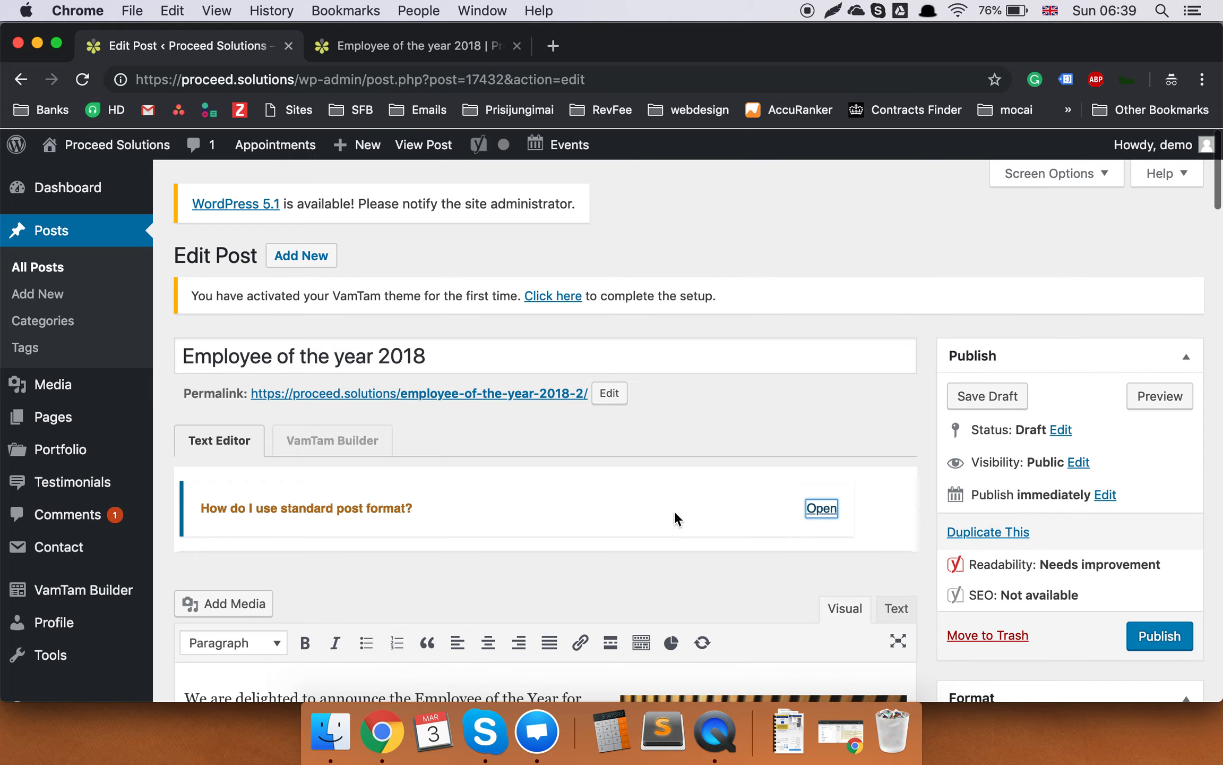
{"action": "scroll", "coordinate": [673, 478], "scroll_direction": "down", "scroll_amount": 6}
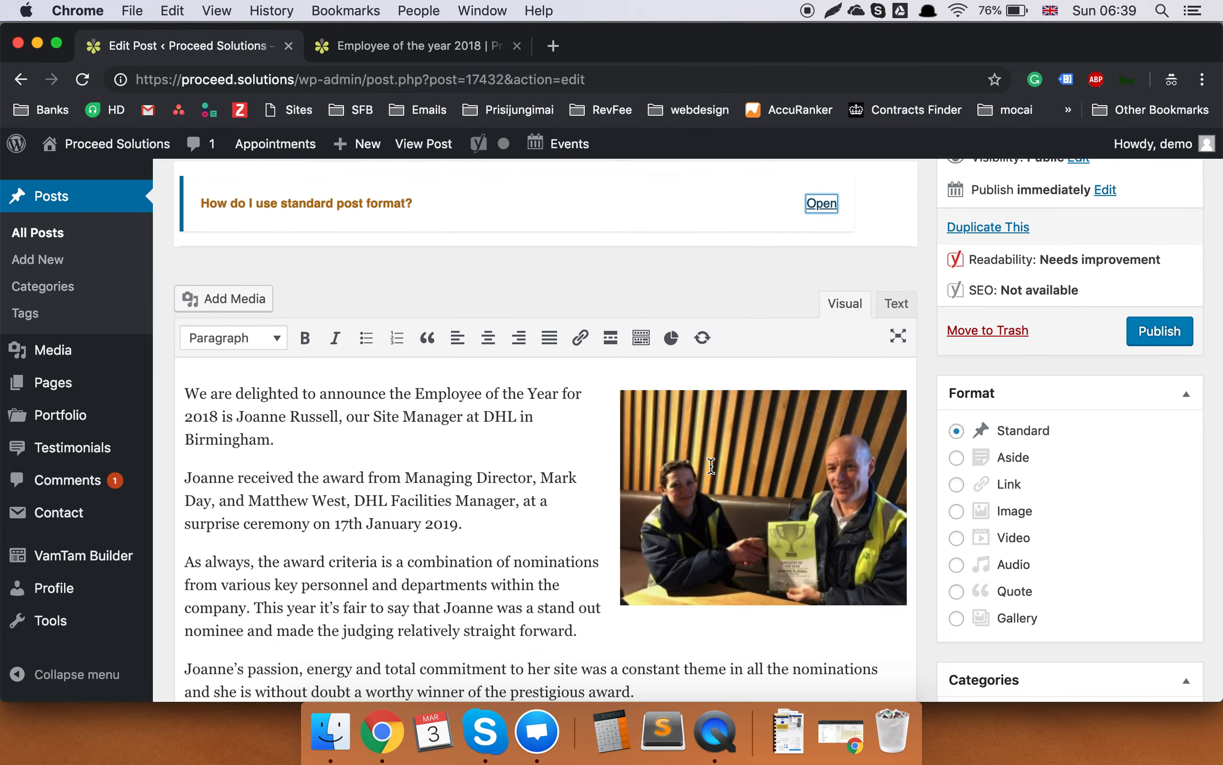
{"action": "scroll", "coordinate": [710, 468], "scroll_direction": "down", "scroll_amount": 10}
{"action": "scroll", "coordinate": [713, 473], "scroll_direction": "down", "scroll_amount": 6}
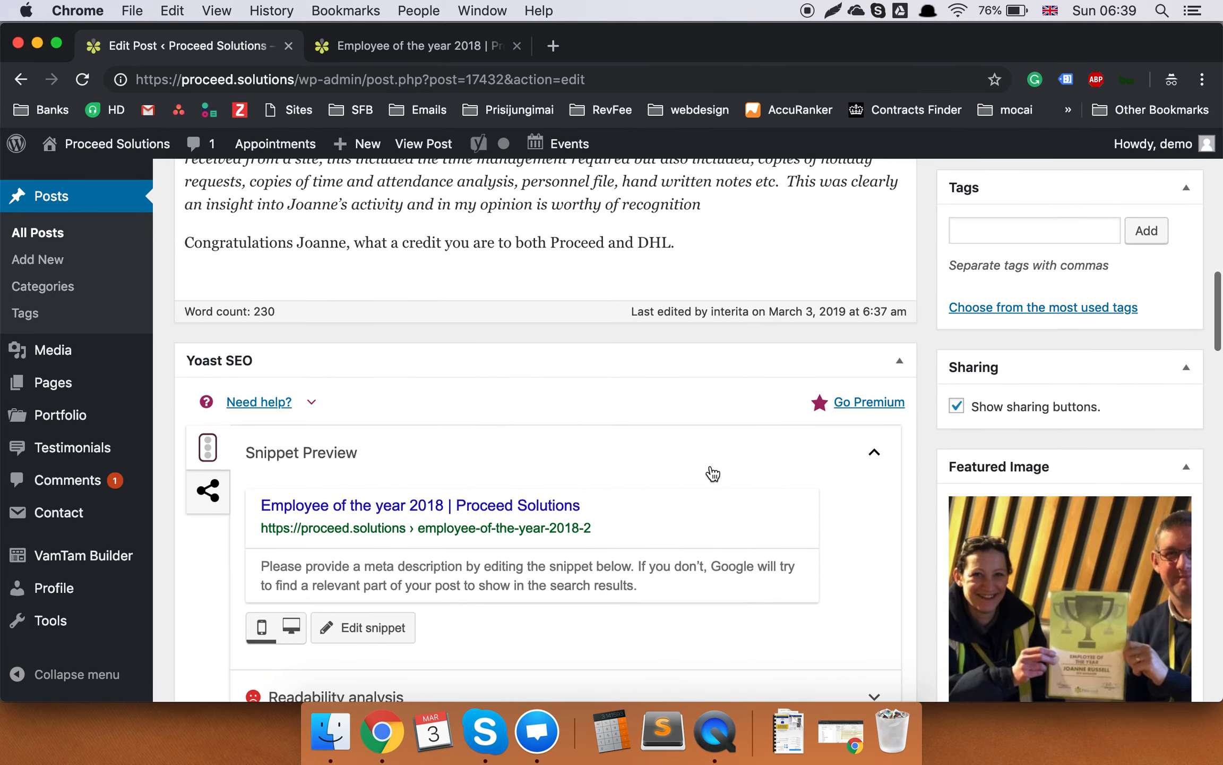
{"action": "scroll", "coordinate": [712, 473], "scroll_direction": "up", "scroll_amount": 4}
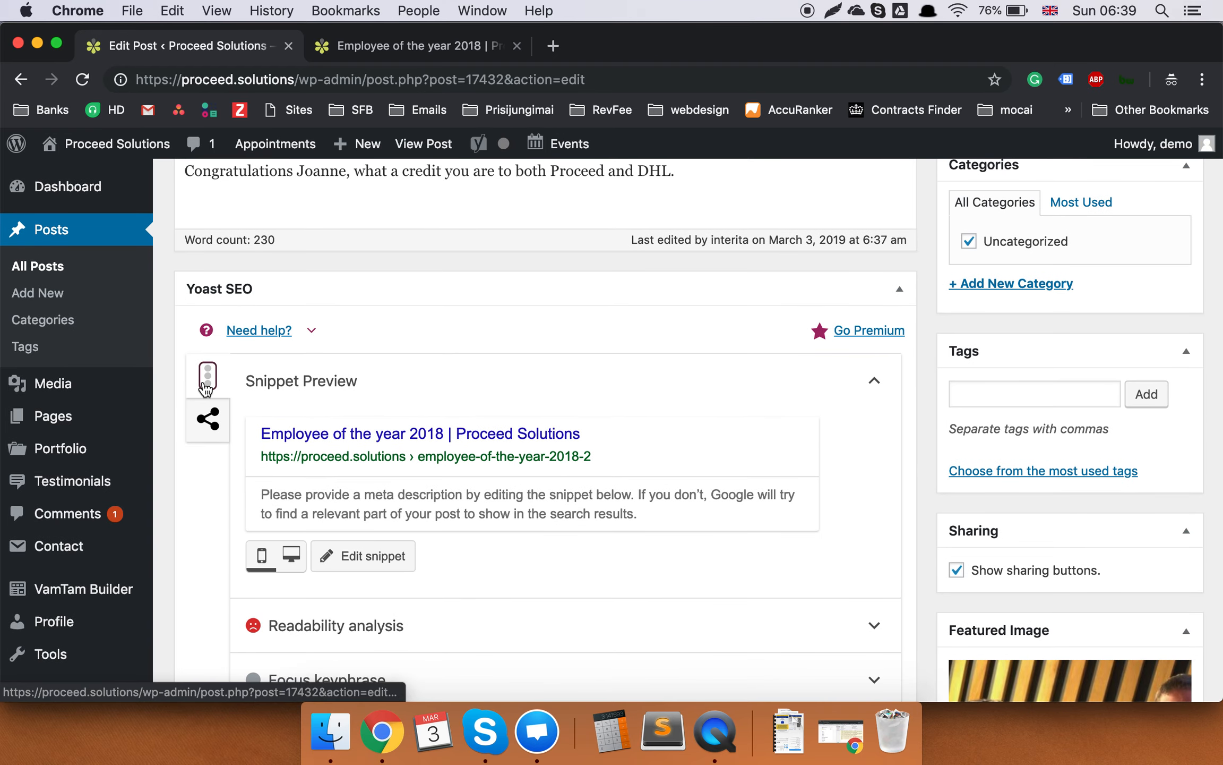
{"action": "left_click", "coordinate": [222, 378]}
{"action": "scroll", "coordinate": [456, 409], "scroll_direction": "down", "scroll_amount": 10}
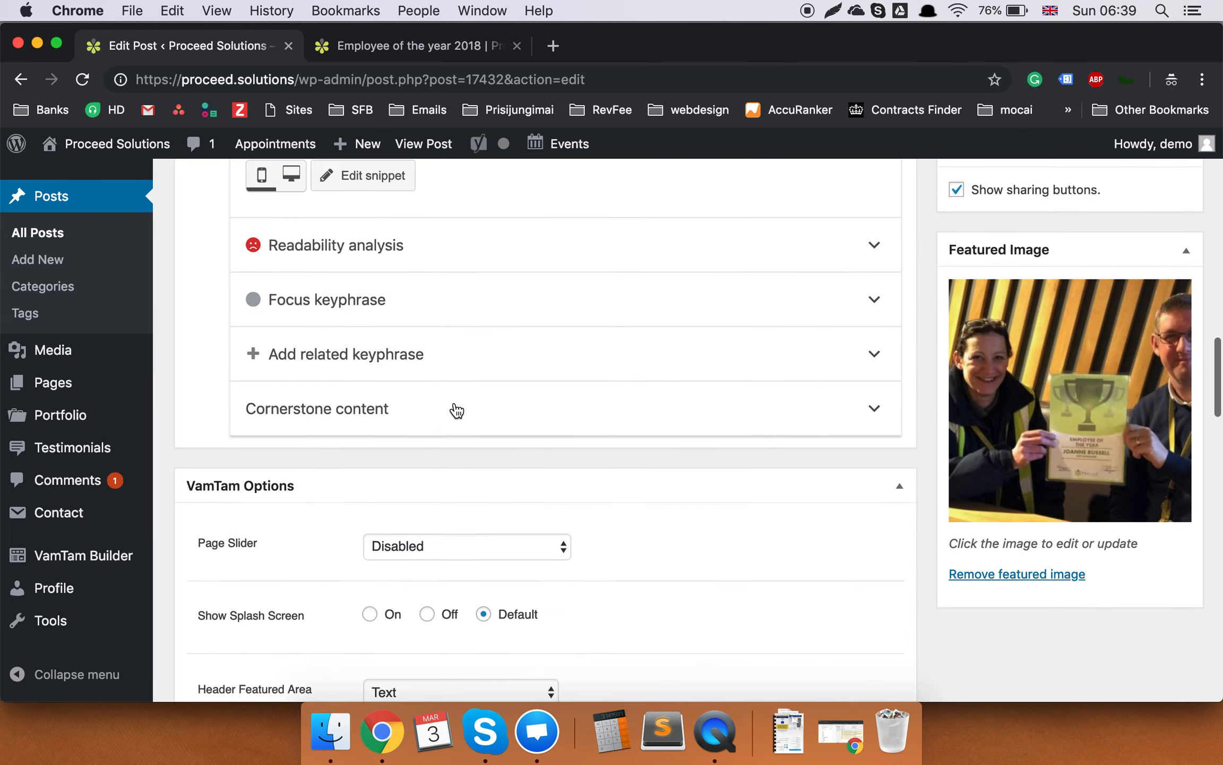
{"action": "scroll", "coordinate": [455, 408], "scroll_direction": "down", "scroll_amount": 3}
{"action": "scroll", "coordinate": [455, 409], "scroll_direction": "up", "scroll_amount": 8}
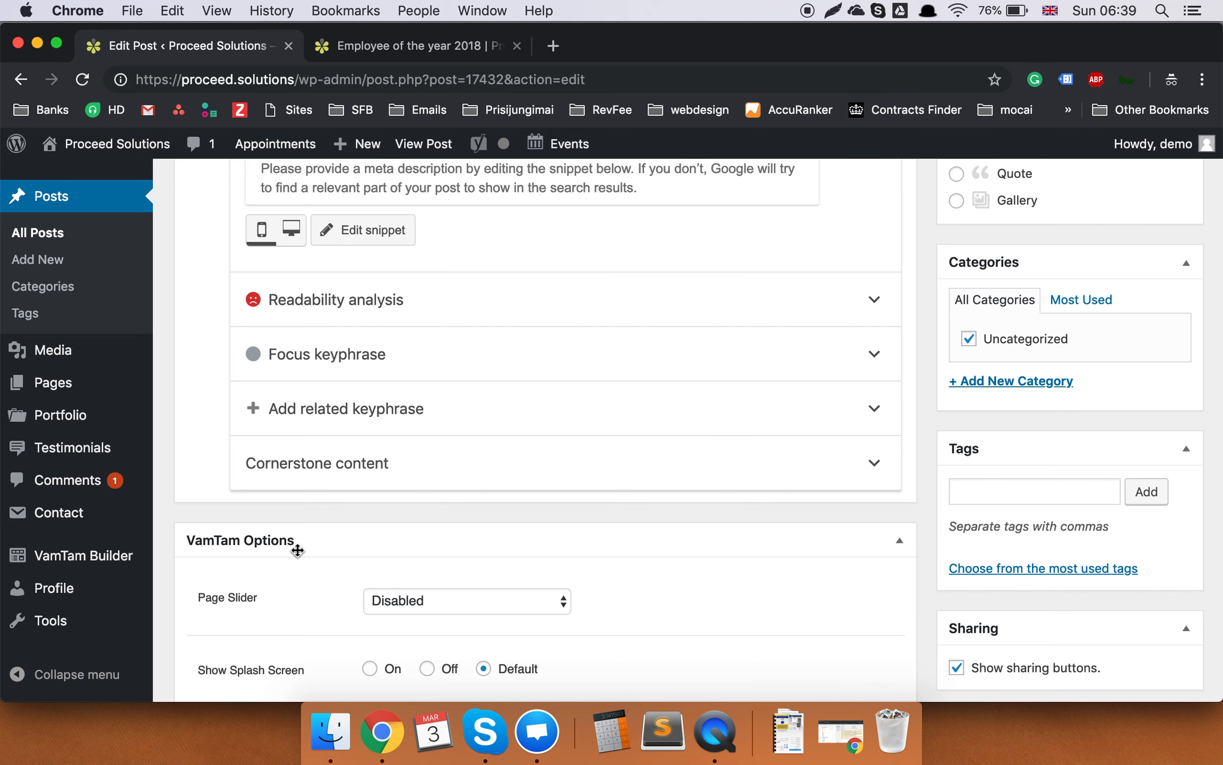
Collapse the VamTam Options and Revolution Slider Options panels.
{"action": "left_click", "coordinate": [902, 546]}
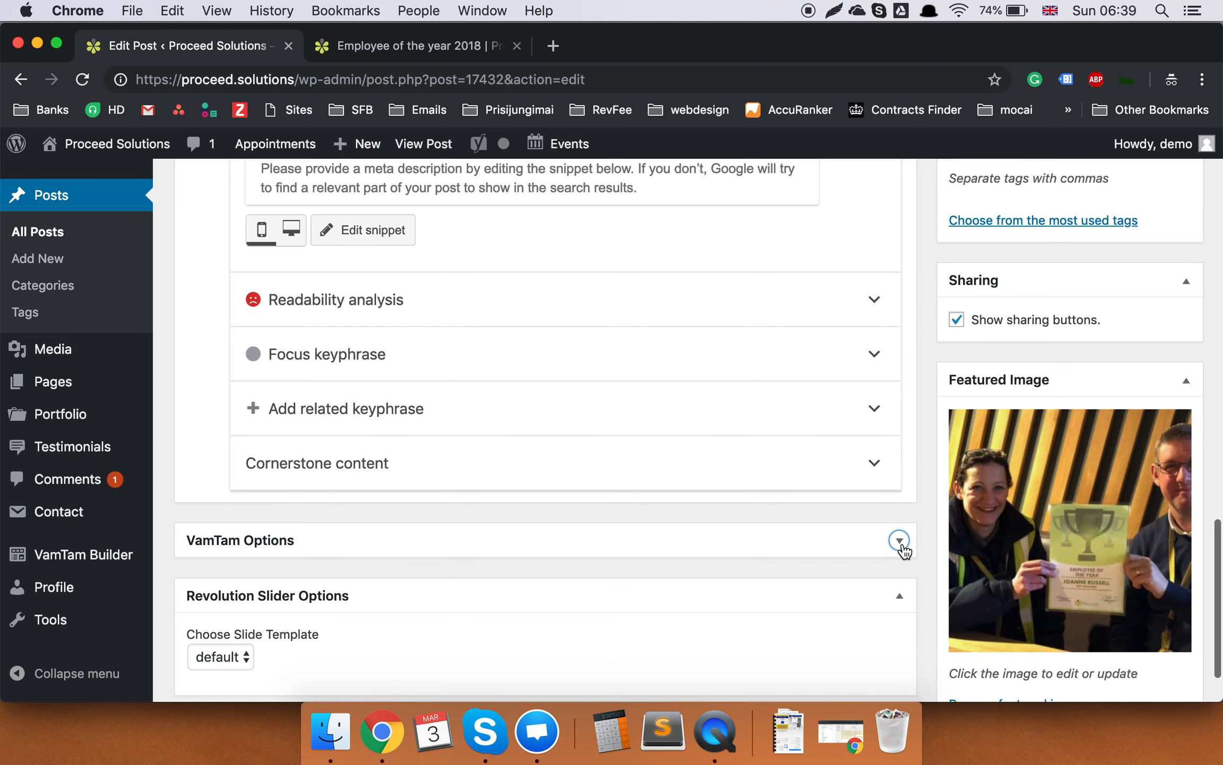
{"action": "left_click", "coordinate": [908, 601]}
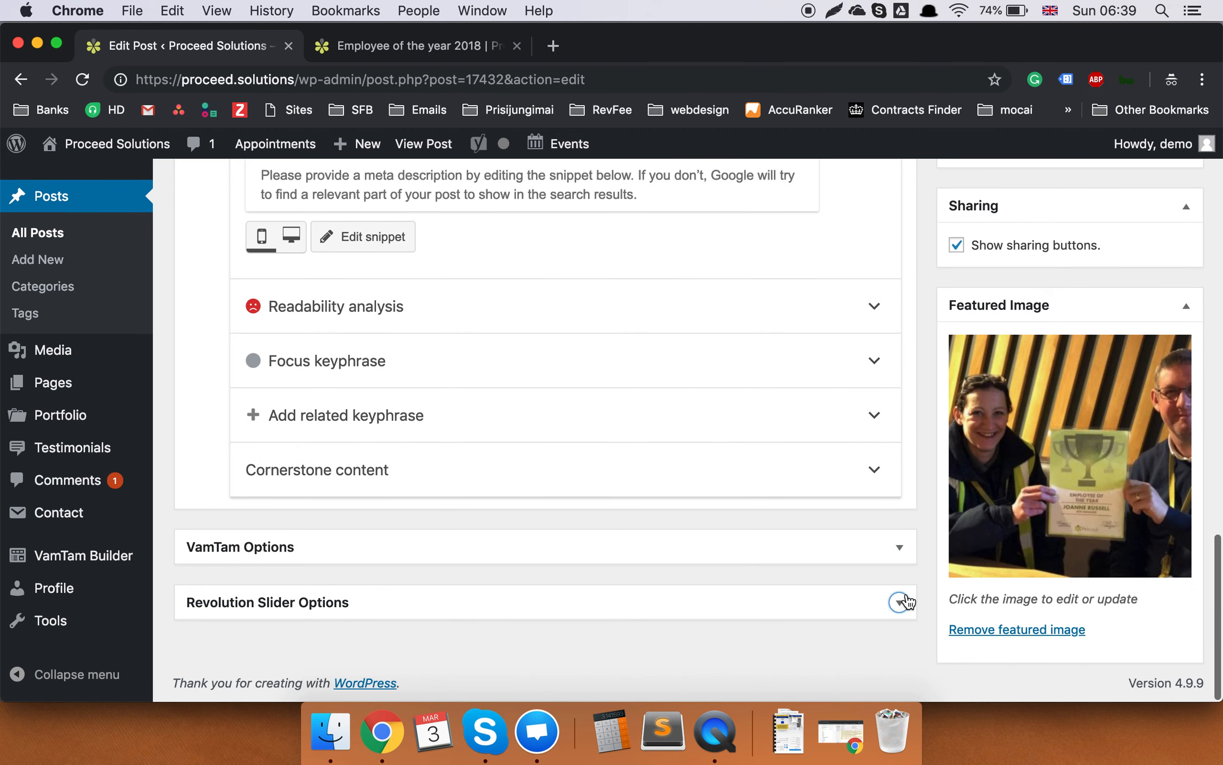
{"action": "scroll", "coordinate": [836, 520], "scroll_direction": "up", "scroll_amount": 3}
{"action": "scroll", "coordinate": [832, 523], "scroll_direction": "up", "scroll_amount": 2}
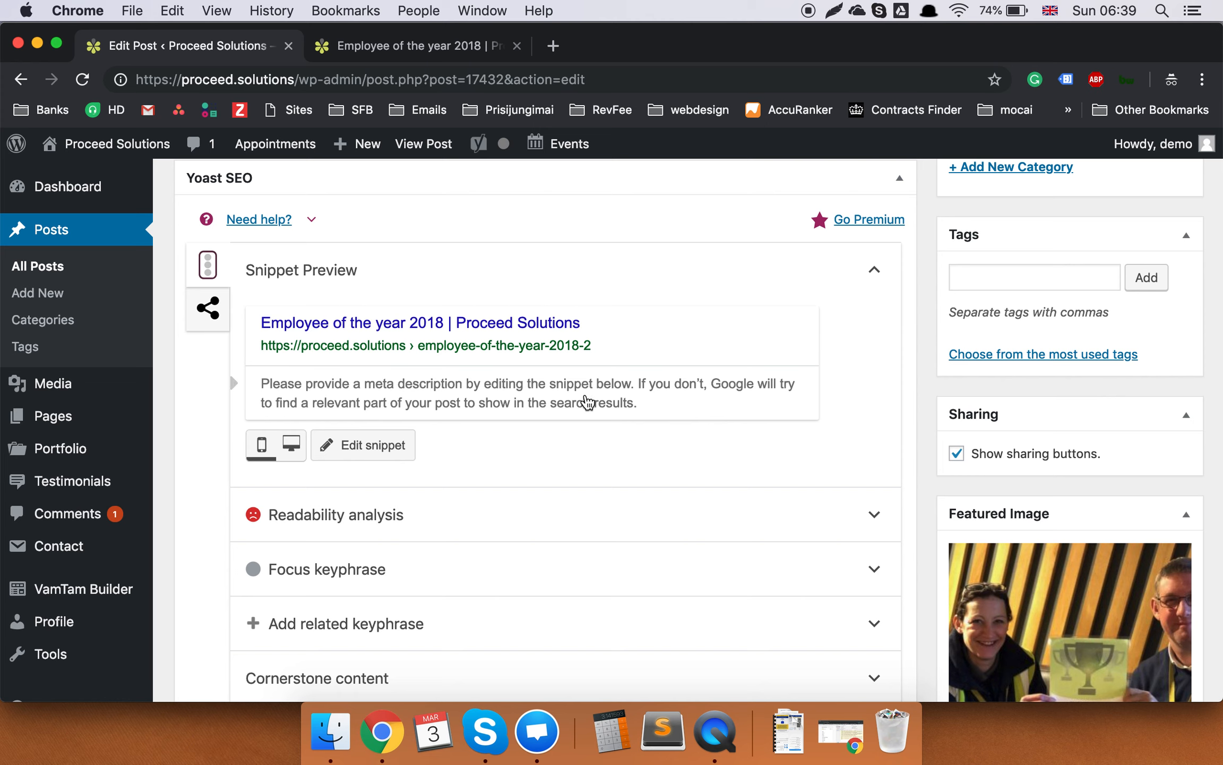
Open the Yoast snippet editor and type edits into the meta description.
{"action": "left_click", "coordinate": [507, 412]}
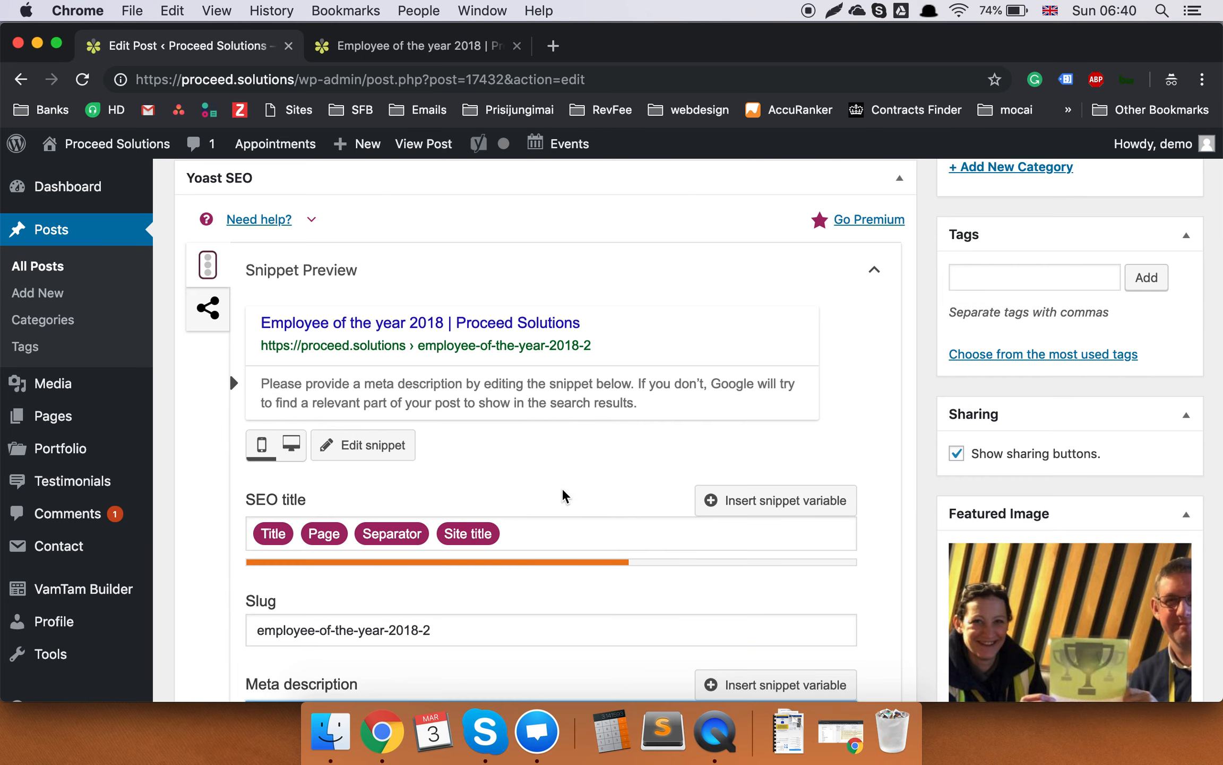
{"action": "scroll", "coordinate": [564, 495], "scroll_direction": "up", "scroll_amount": 1}
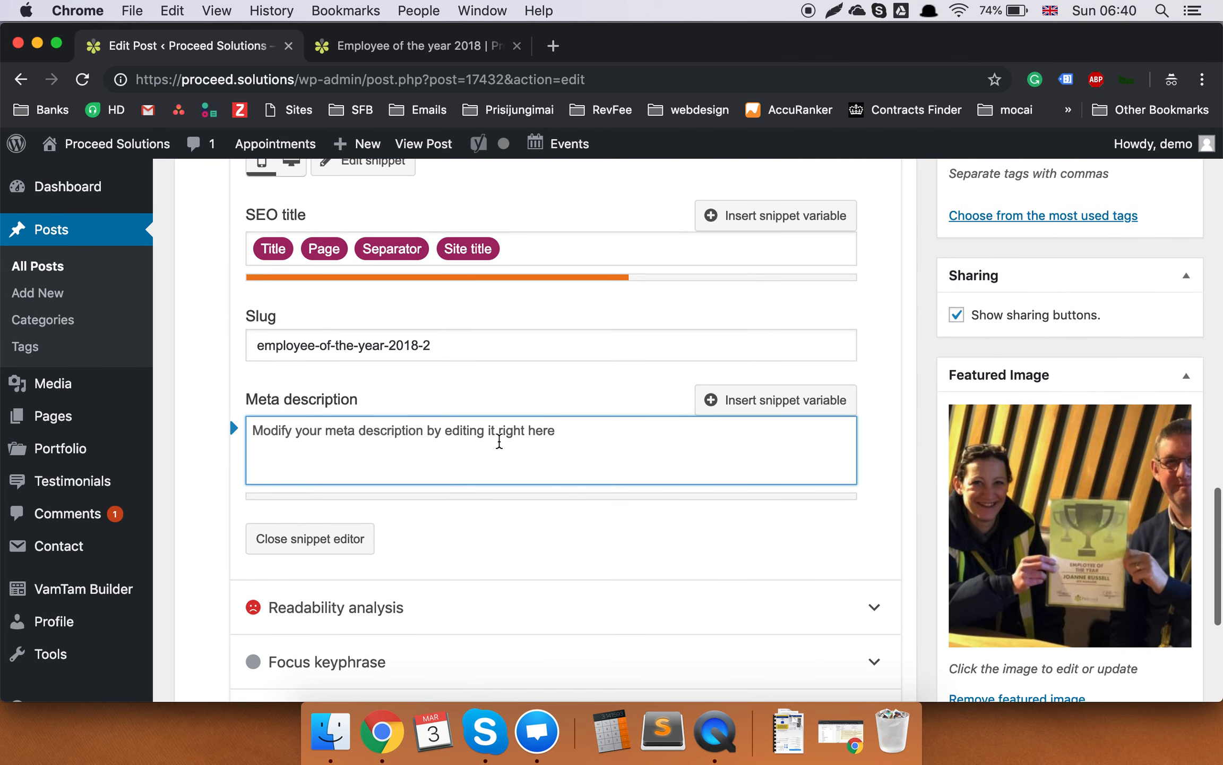
{"action": "scroll", "coordinate": [483, 442], "scroll_direction": "up", "scroll_amount": 15}
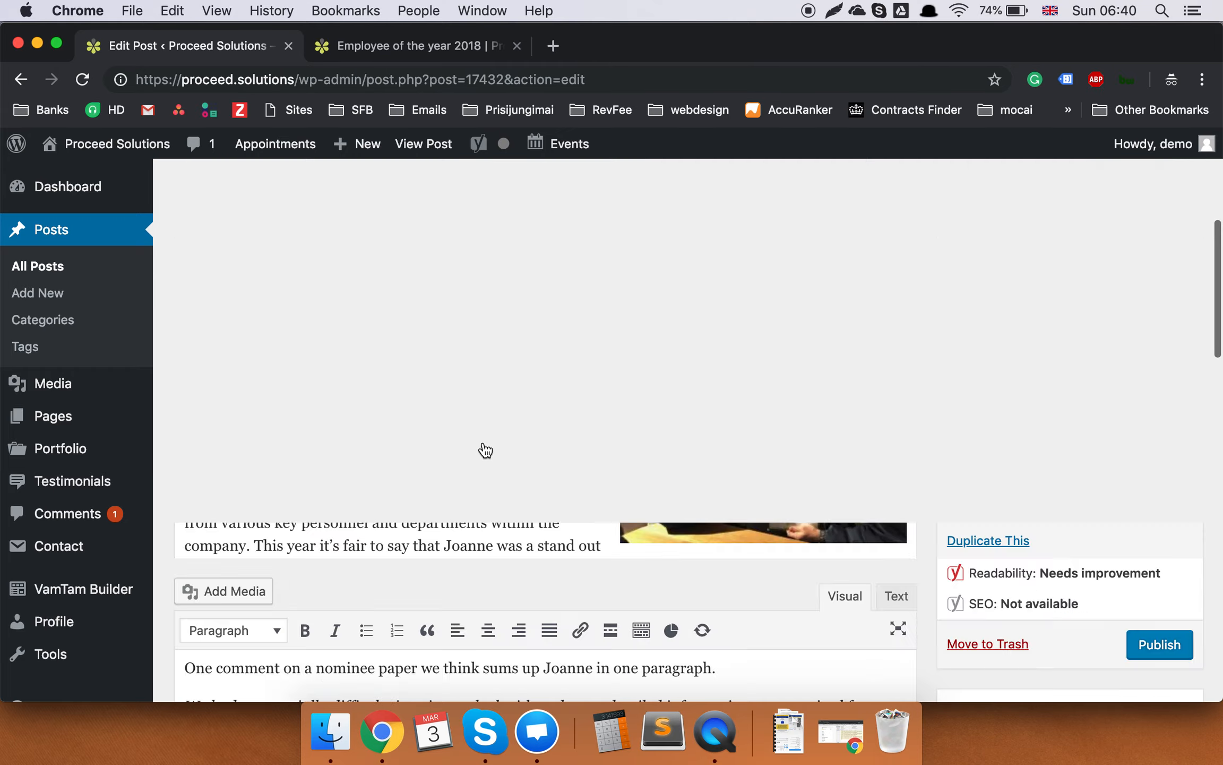
{"action": "scroll", "coordinate": [484, 442], "scroll_direction": "down", "scroll_amount": 5}
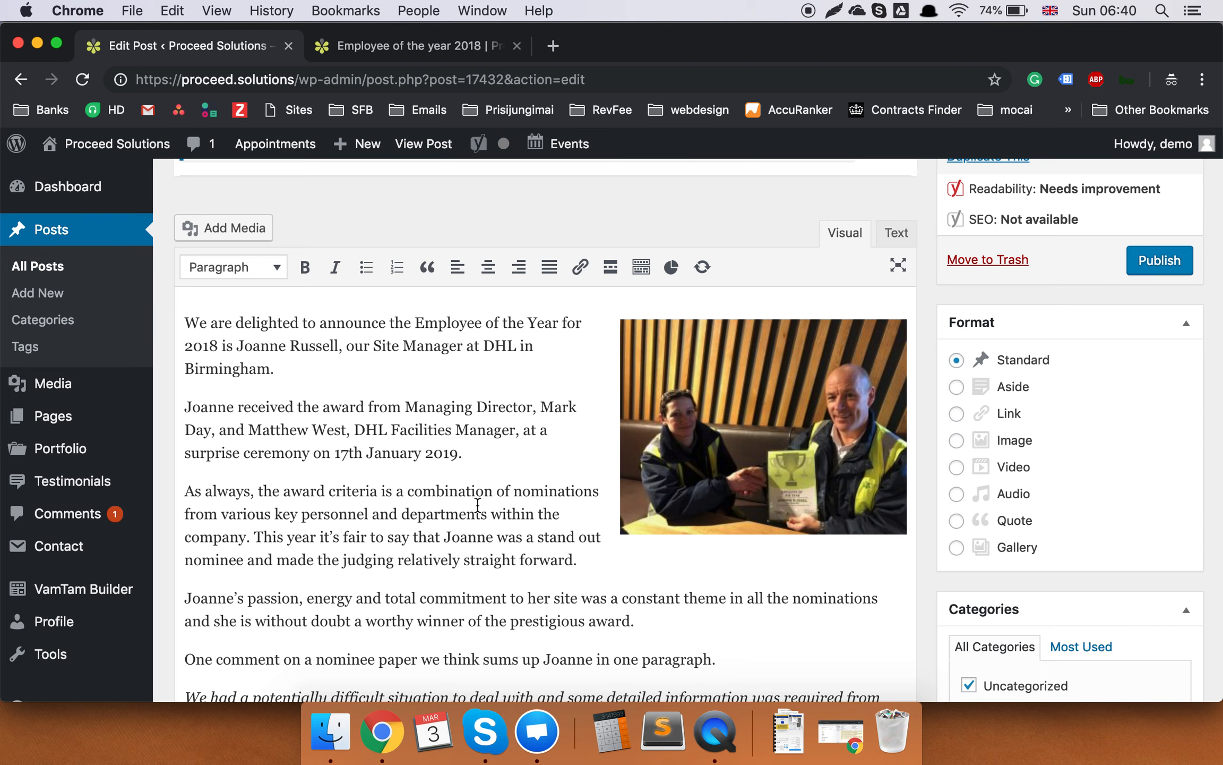
{"action": "scroll", "coordinate": [478, 505], "scroll_direction": "down", "scroll_amount": 10}
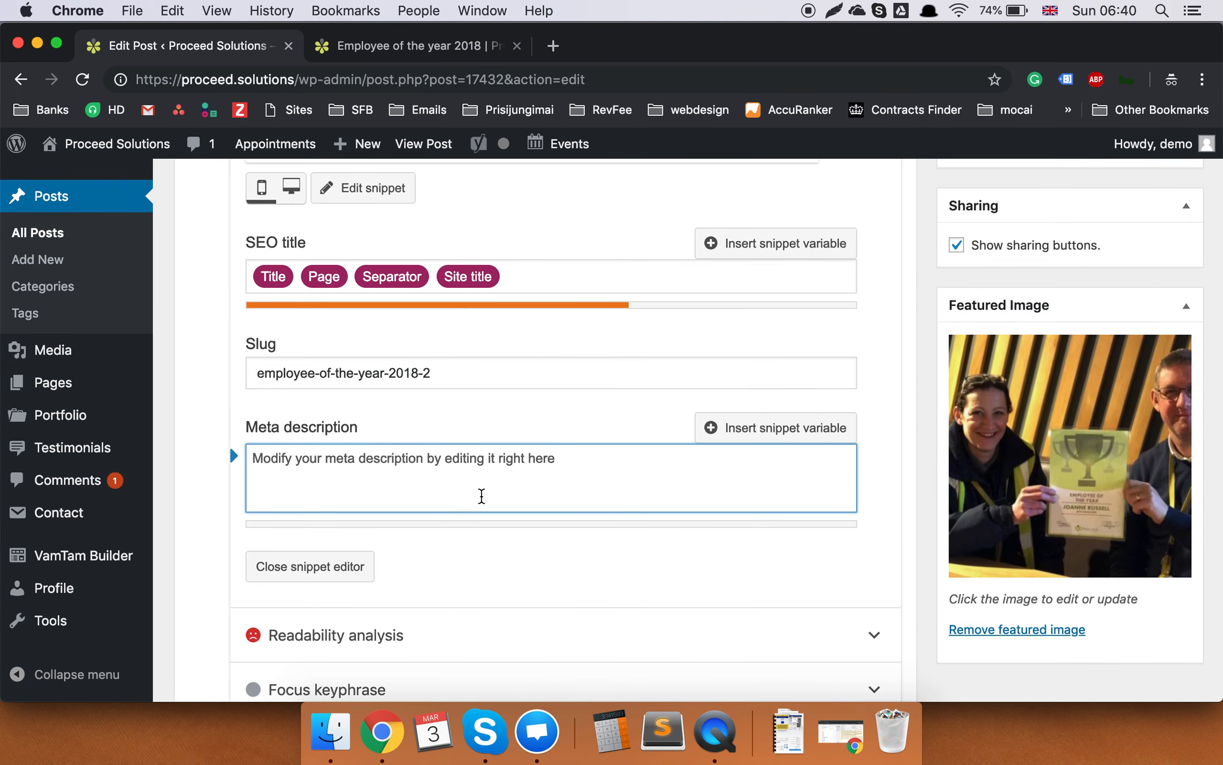
{"action": "type", "text": "The"}
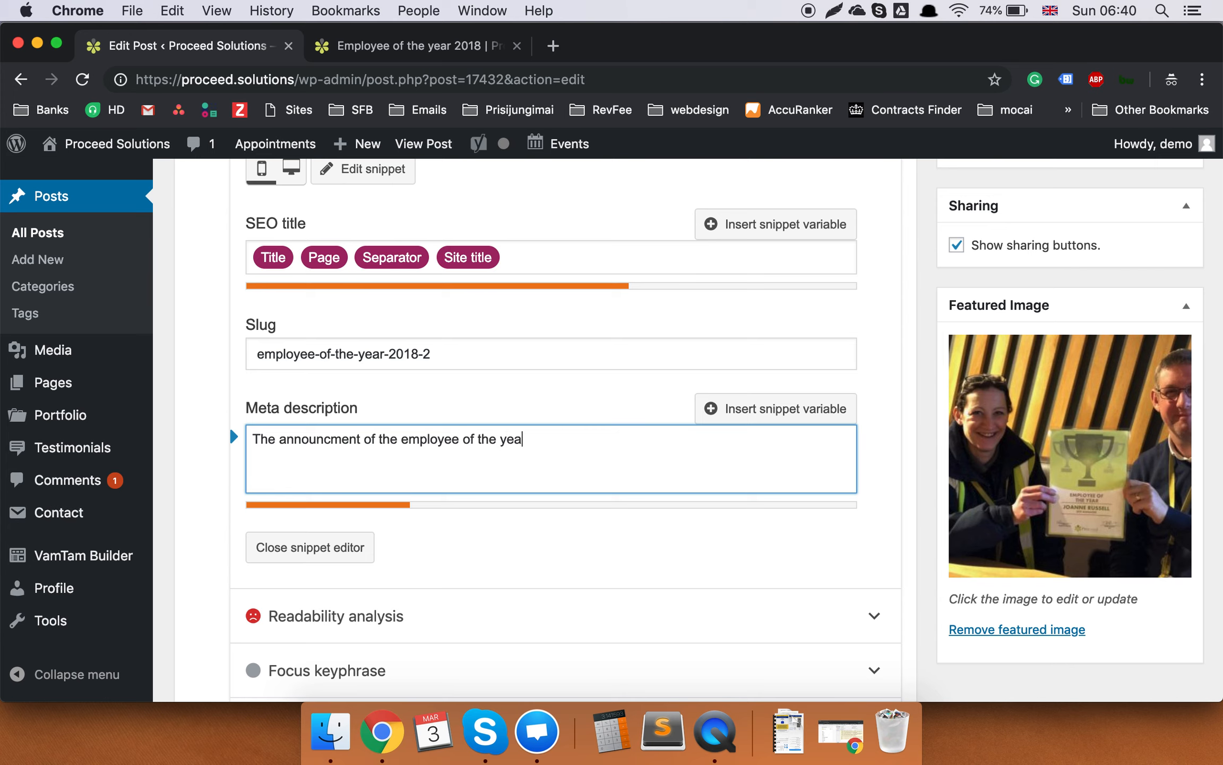
{"action": "scroll", "coordinate": [546, 459], "scroll_direction": "up", "scroll_amount": 20}
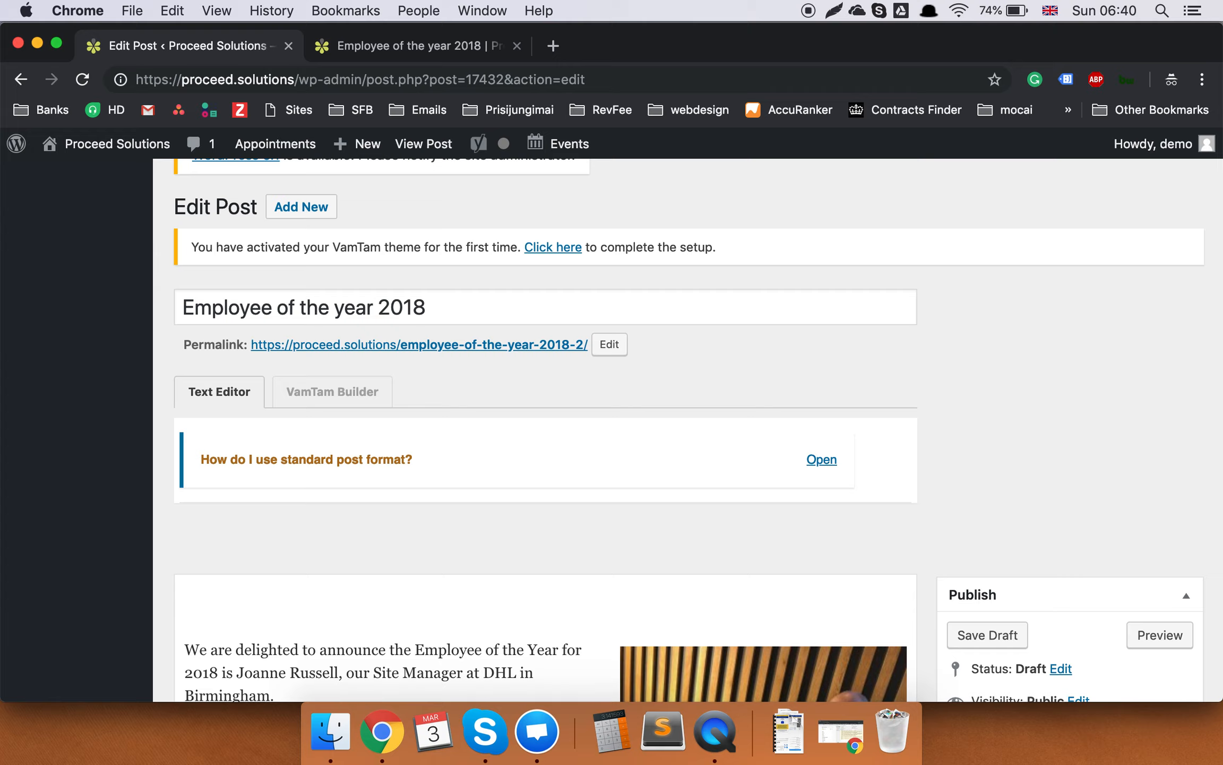
{"action": "scroll", "coordinate": [546, 459], "scroll_direction": "down", "scroll_amount": 6}
{"action": "scroll", "coordinate": [698, 430], "scroll_direction": "down", "scroll_amount": 3}
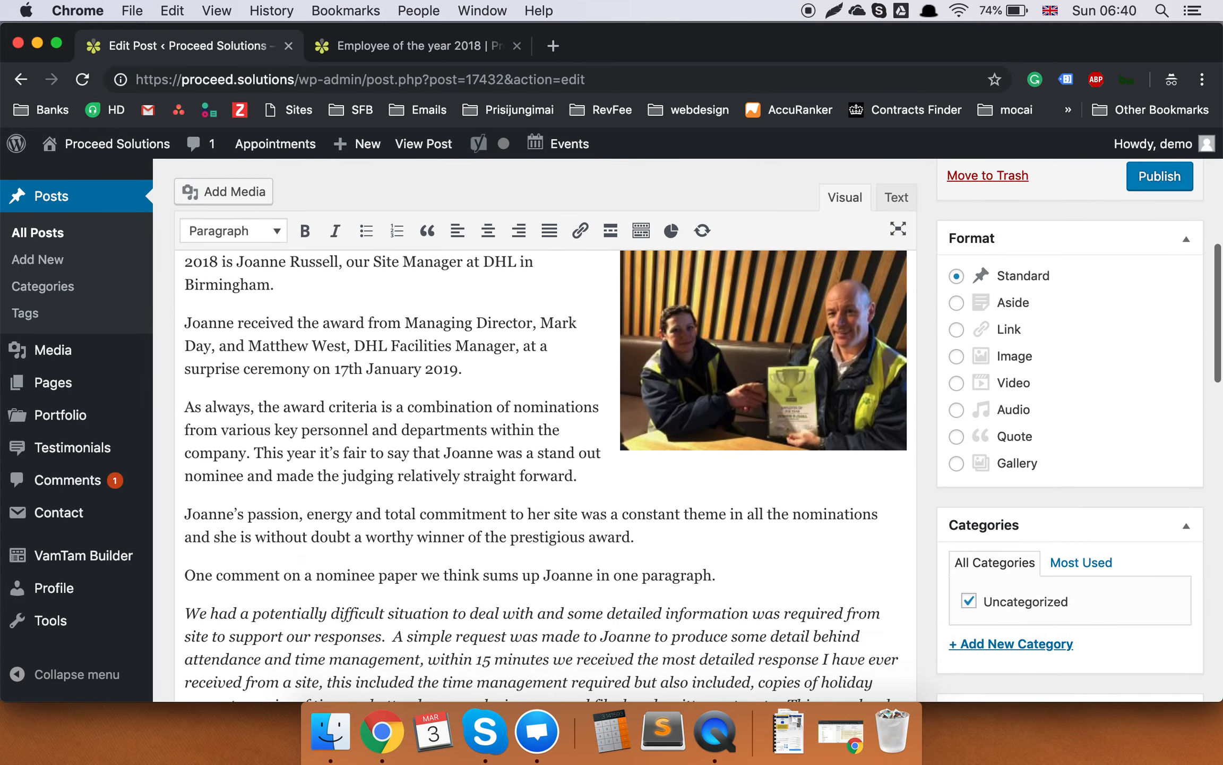
{"action": "scroll", "coordinate": [546, 430], "scroll_direction": "down", "scroll_amount": 20}
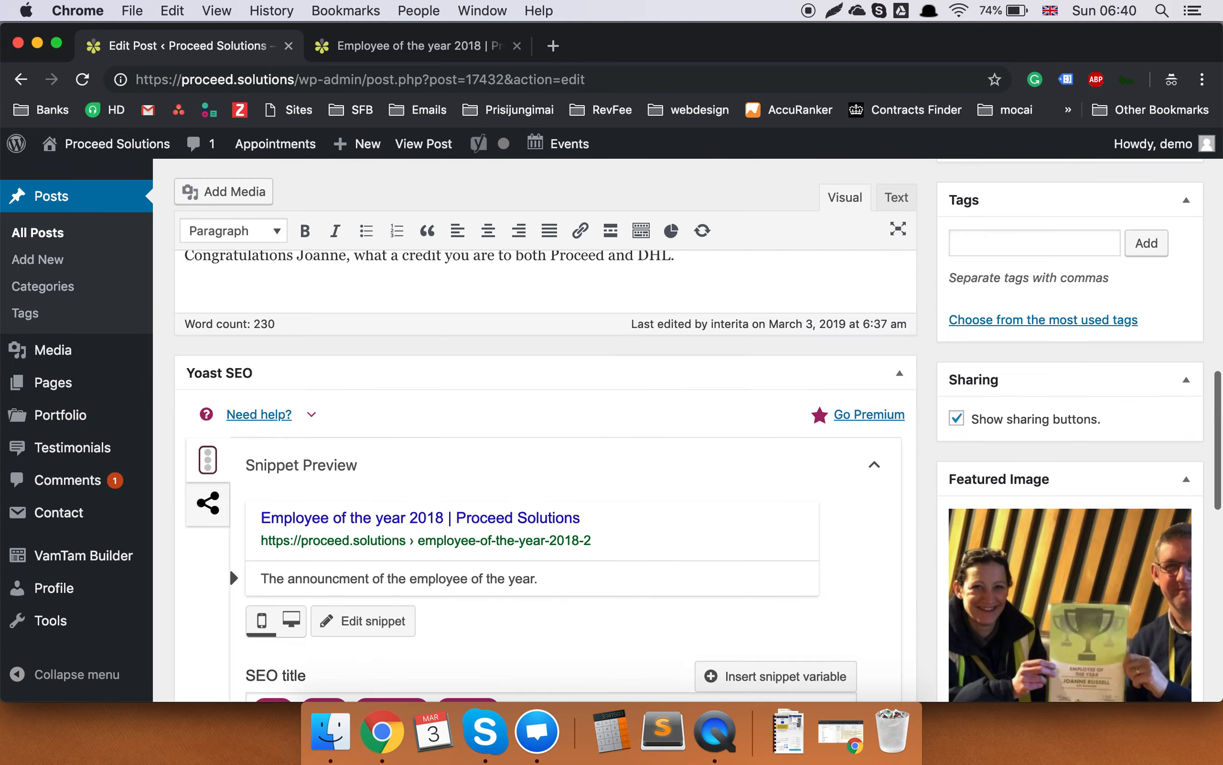
{"action": "key", "text": "BackSpace"}
{"action": "type", "text": "a"}
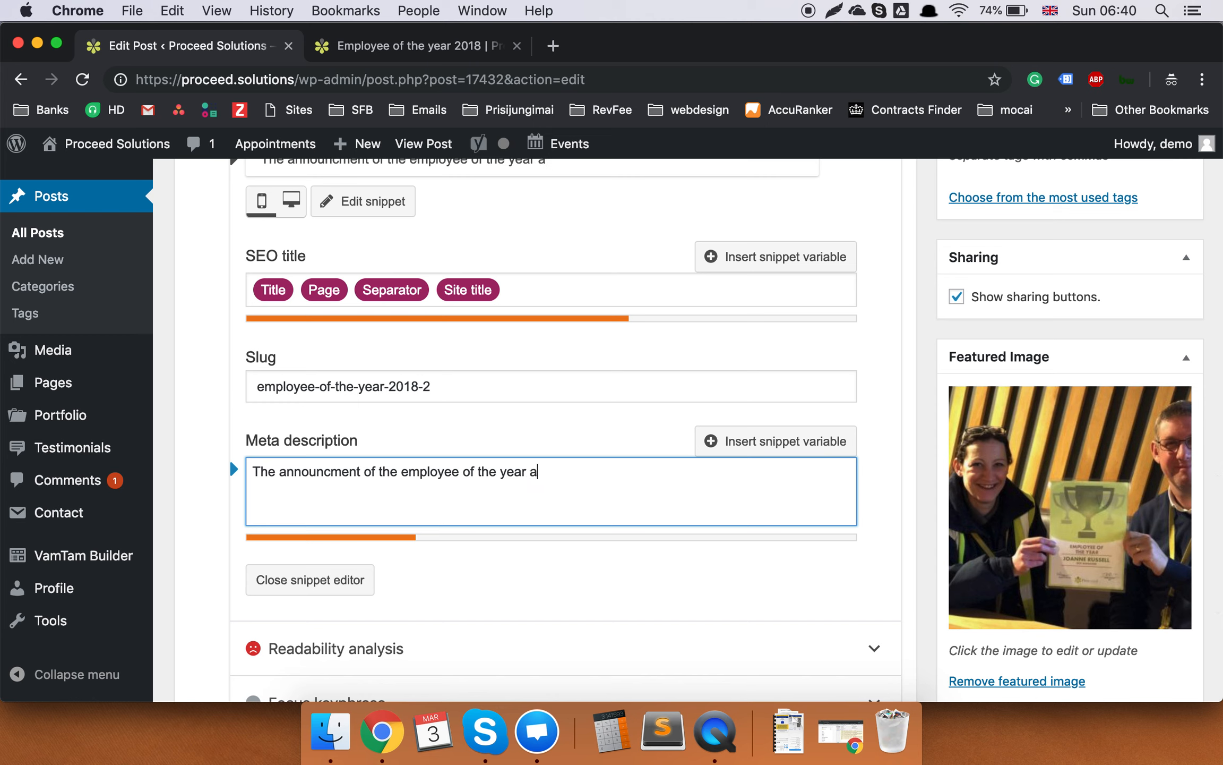
{"action": "type", "text": "nd award information..."}
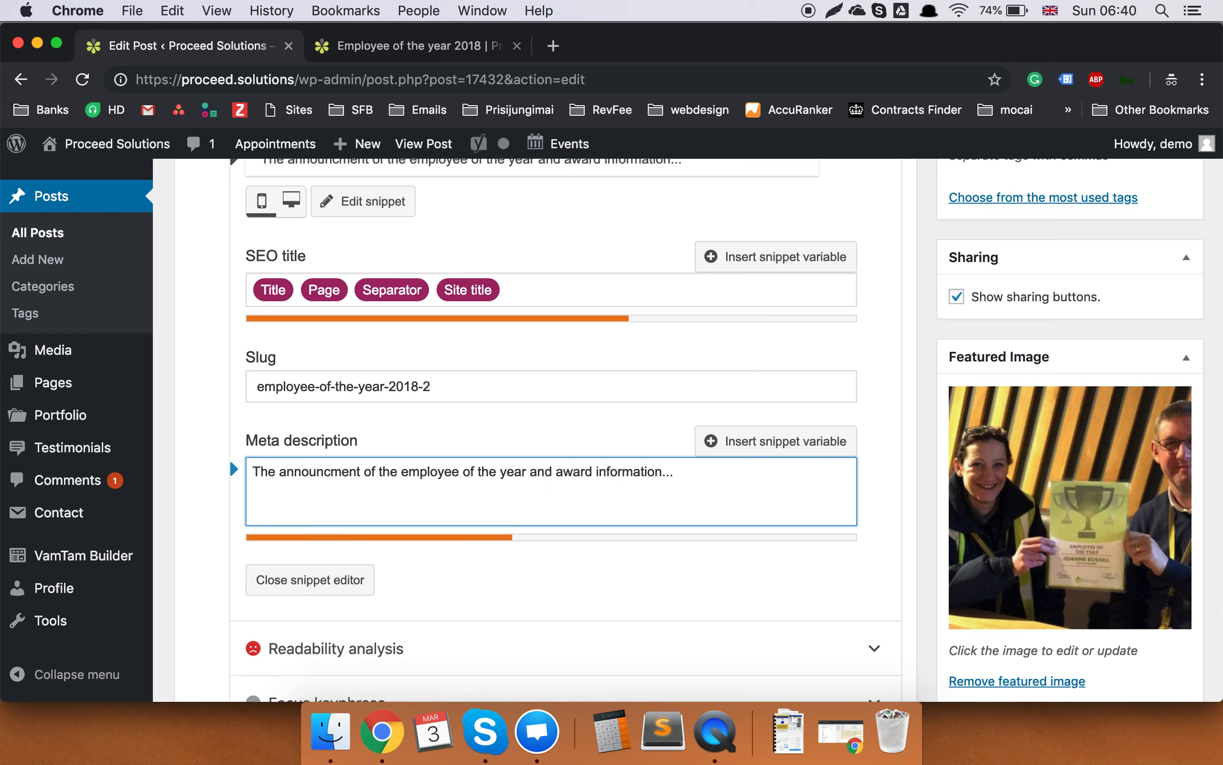
{"action": "scroll", "coordinate": [442, 492], "scroll_direction": "down", "scroll_amount": 5}
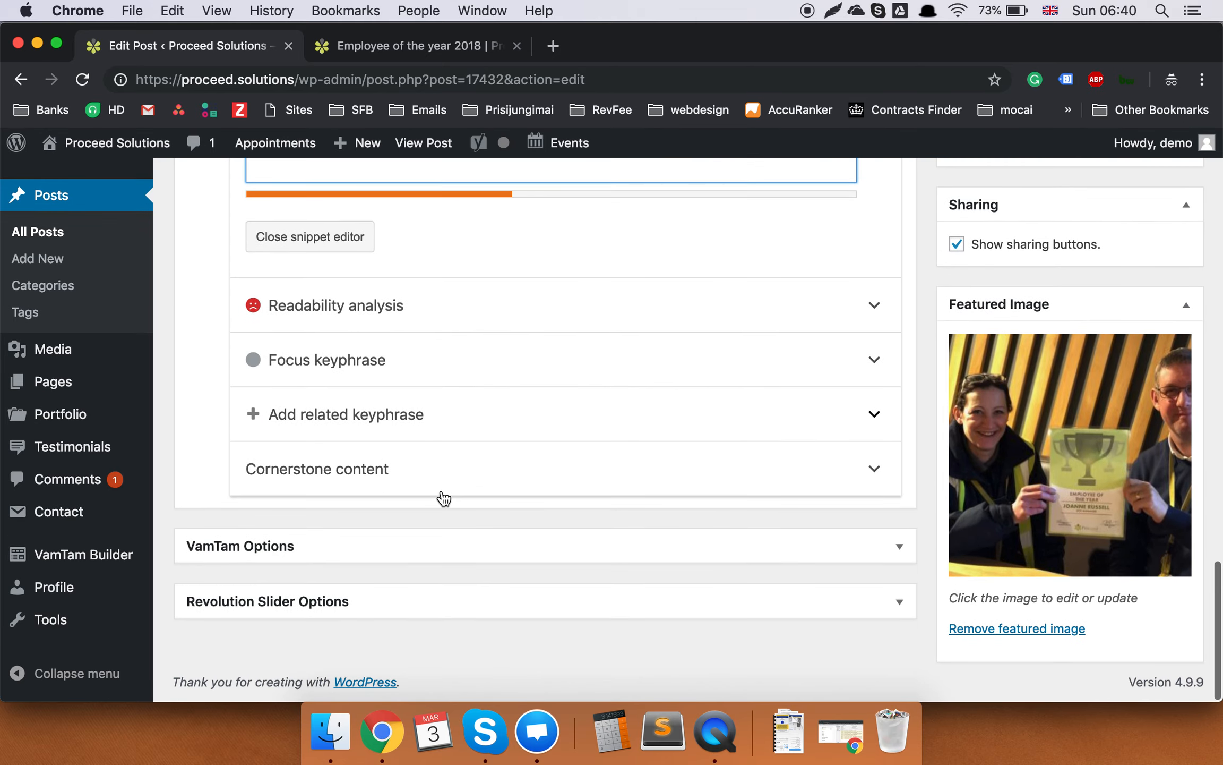
{"action": "scroll", "coordinate": [444, 498], "scroll_direction": "up", "scroll_amount": 15}
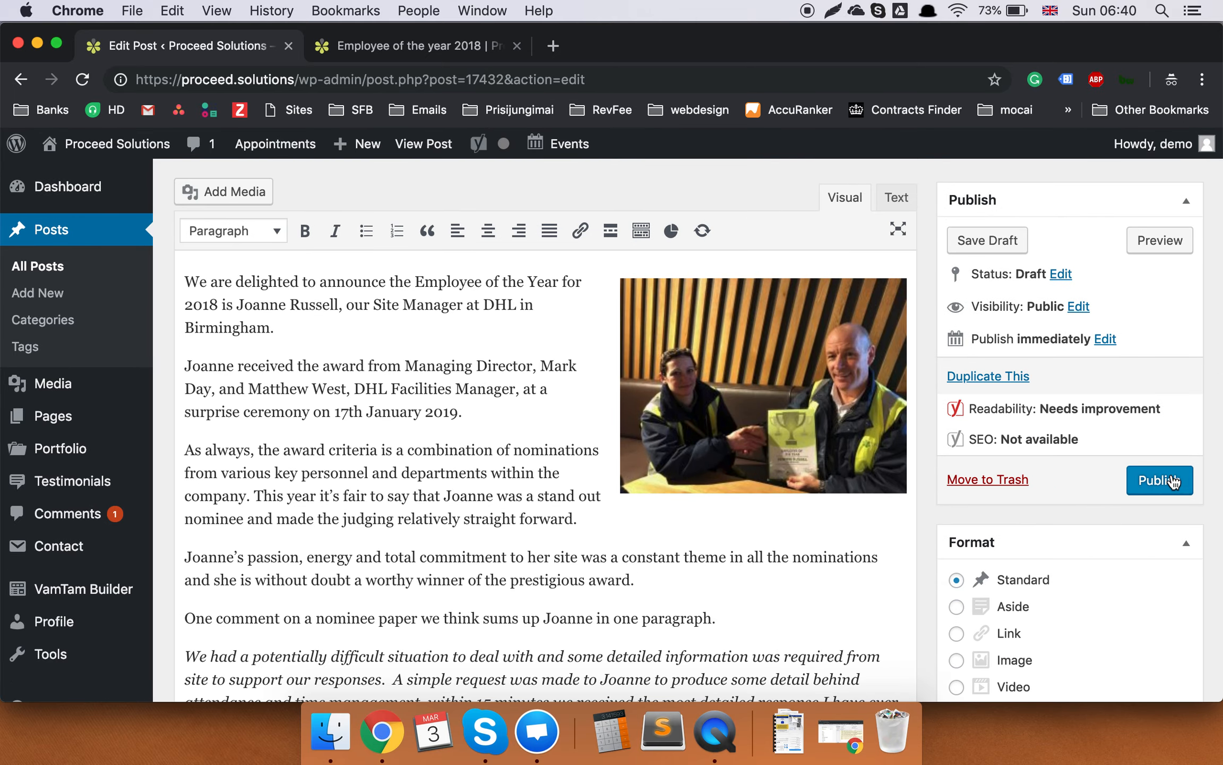
{"action": "scroll", "coordinate": [827, 508], "scroll_direction": "down", "scroll_amount": 10}
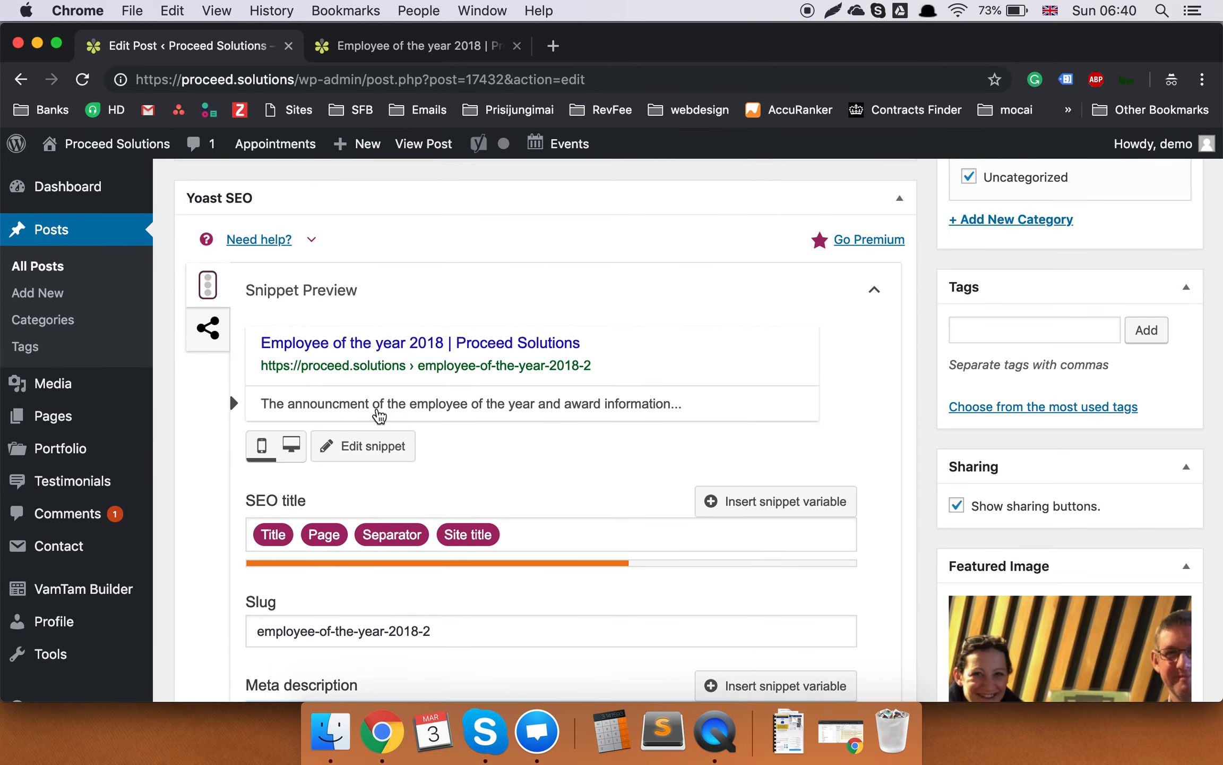
Select the entire meta description and delete it.
{"action": "left_click", "coordinate": [545, 422]}
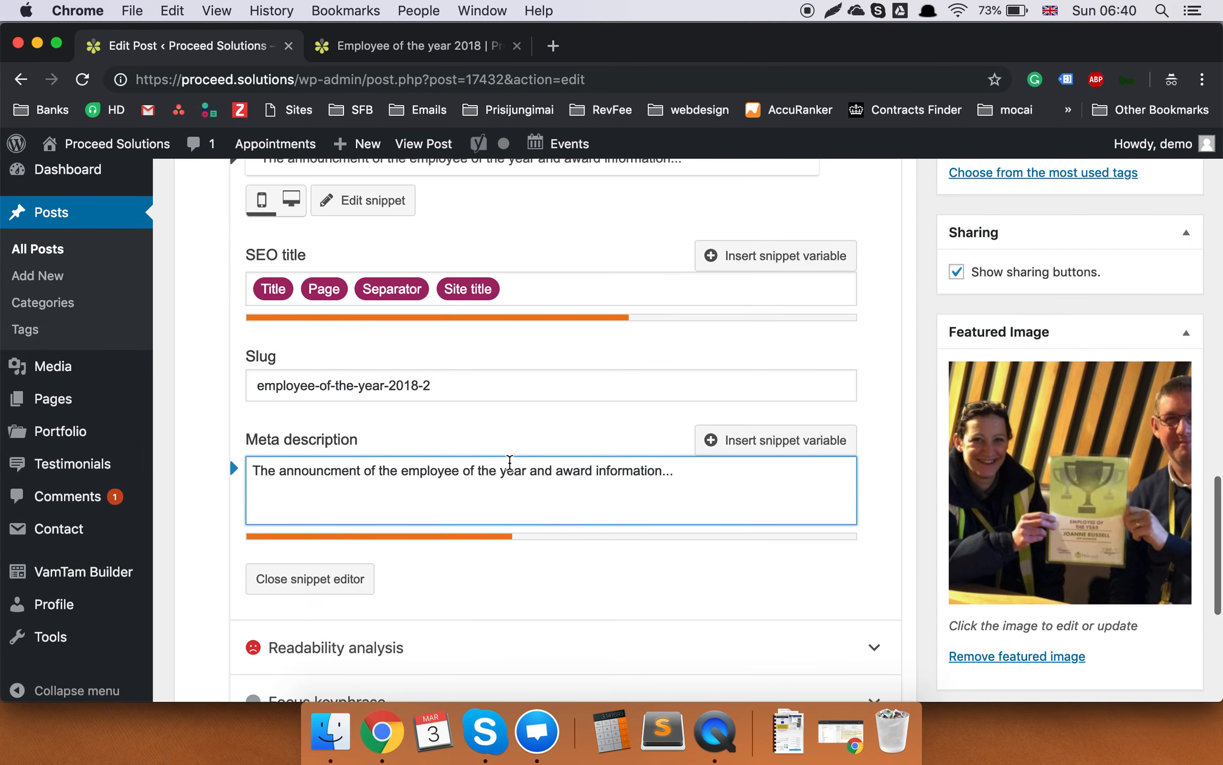
{"action": "triple_click", "coordinate": [513, 470]}
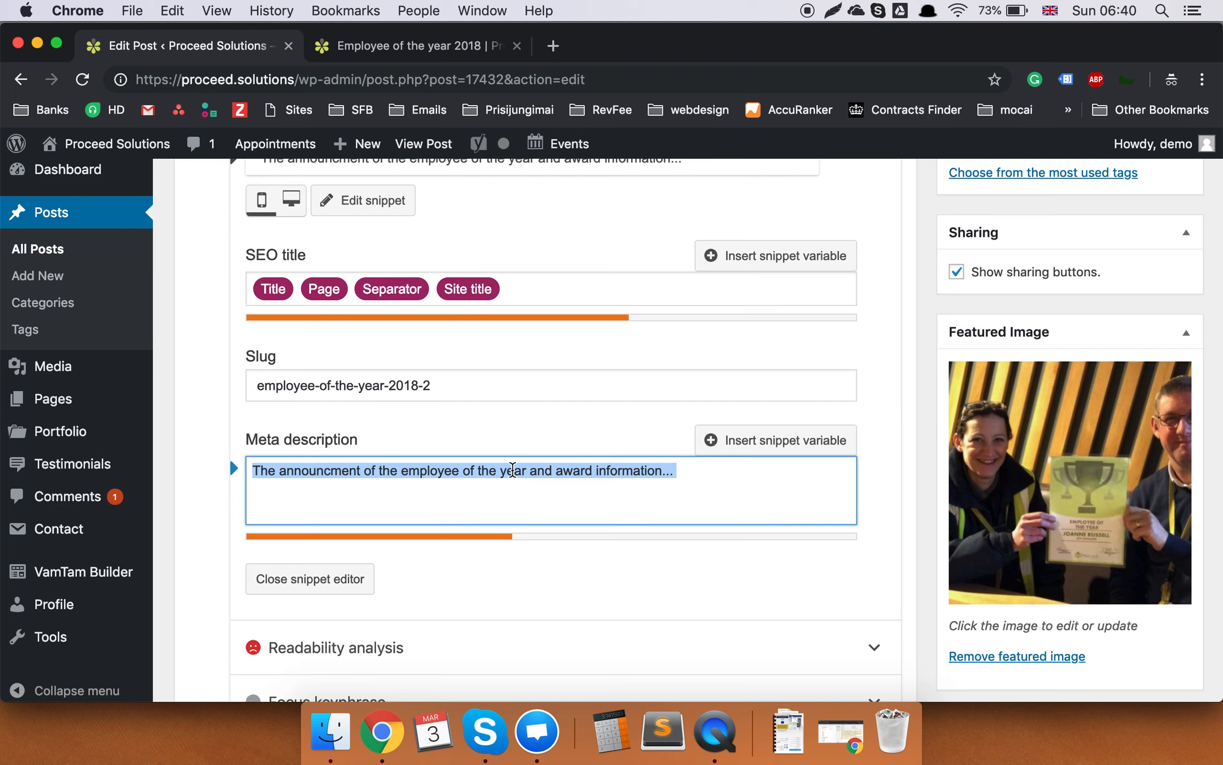
{"action": "key", "text": "BackSpace"}
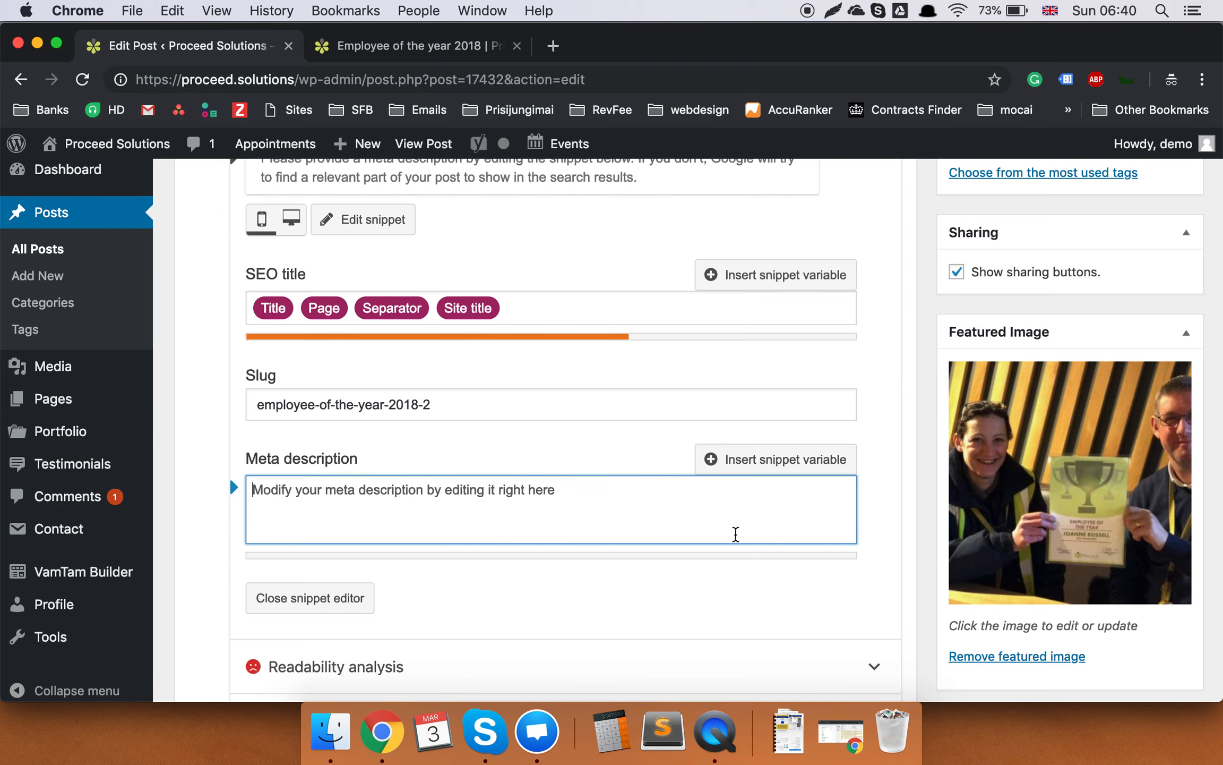
Open the publish date fields, currently 03 Mar 2019 at 06:37.
{"action": "scroll", "coordinate": [739, 538], "scroll_direction": "up", "scroll_amount": 20}
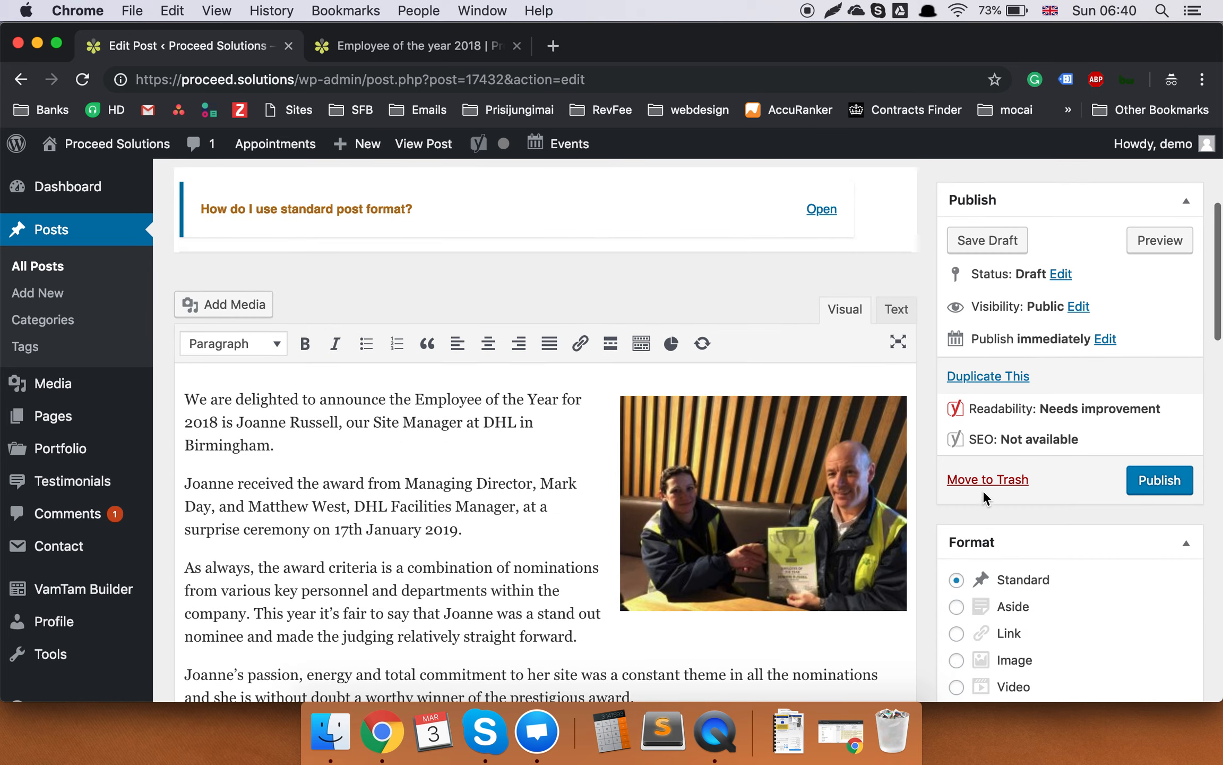
{"action": "scroll", "coordinate": [983, 461], "scroll_direction": "up", "scroll_amount": 5}
{"action": "scroll", "coordinate": [987, 462], "scroll_direction": "down", "scroll_amount": 2}
{"action": "scroll", "coordinate": [988, 462], "scroll_direction": "up", "scroll_amount": 2}
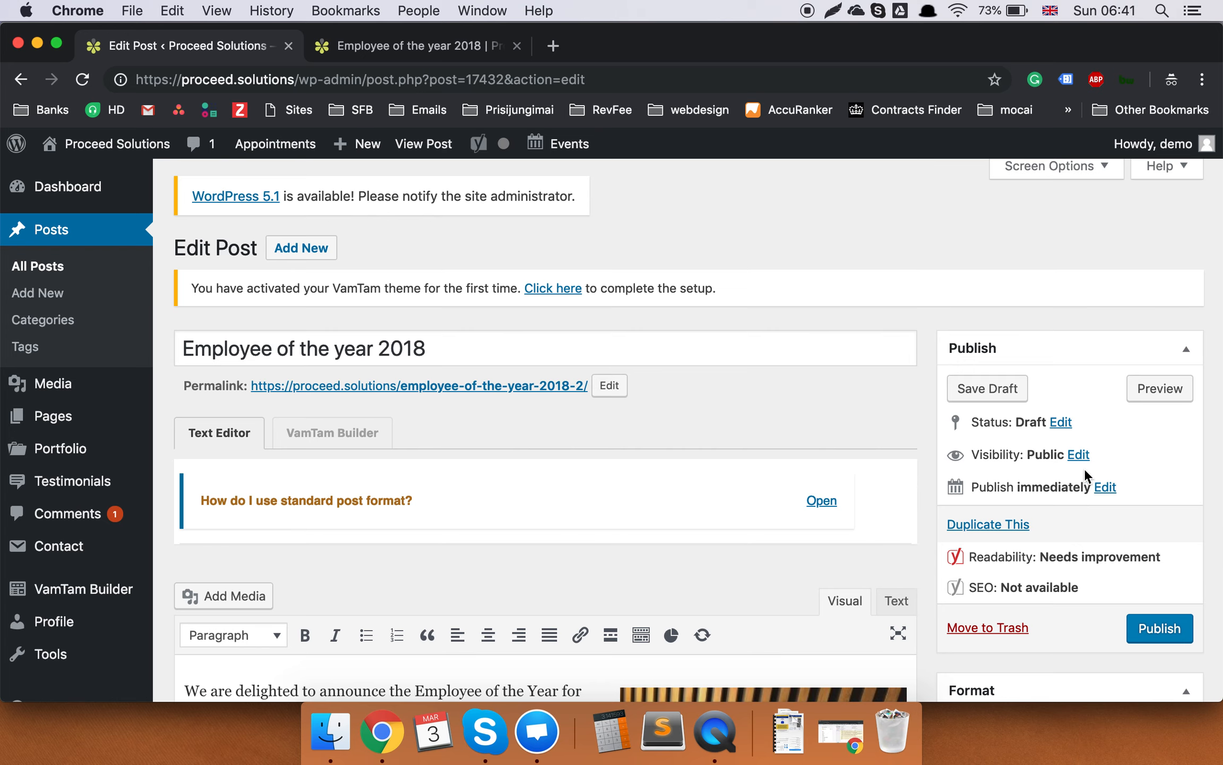
{"action": "left_click", "coordinate": [1099, 489]}
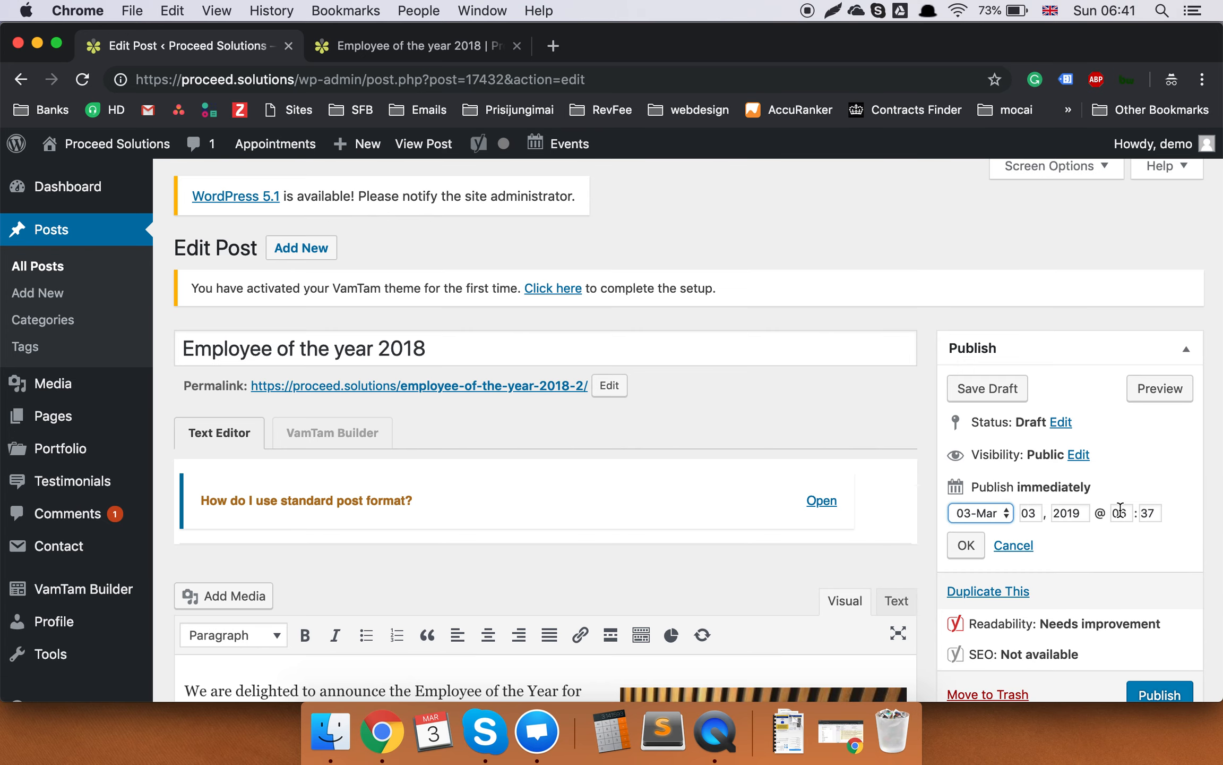
{"action": "scroll", "coordinate": [1120, 509], "scroll_direction": "down", "scroll_amount": 5}
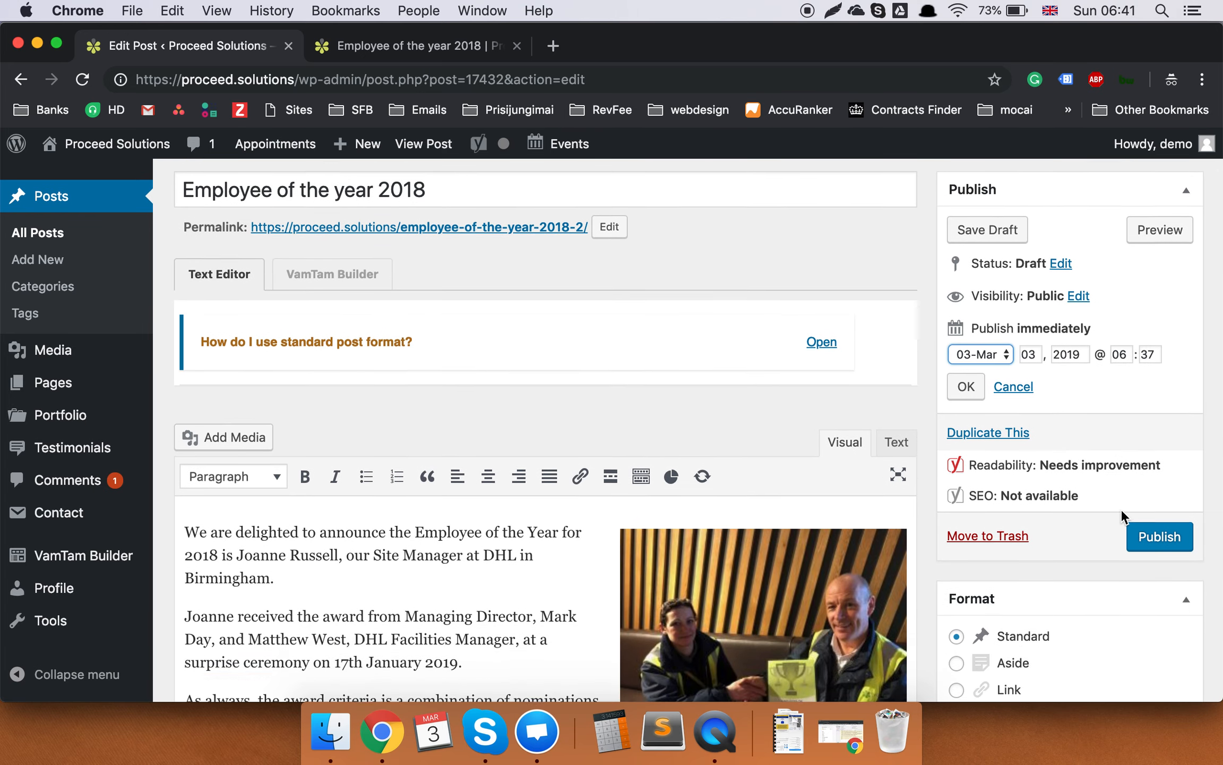
{"action": "scroll", "coordinate": [1121, 509], "scroll_direction": "up", "scroll_amount": 3}
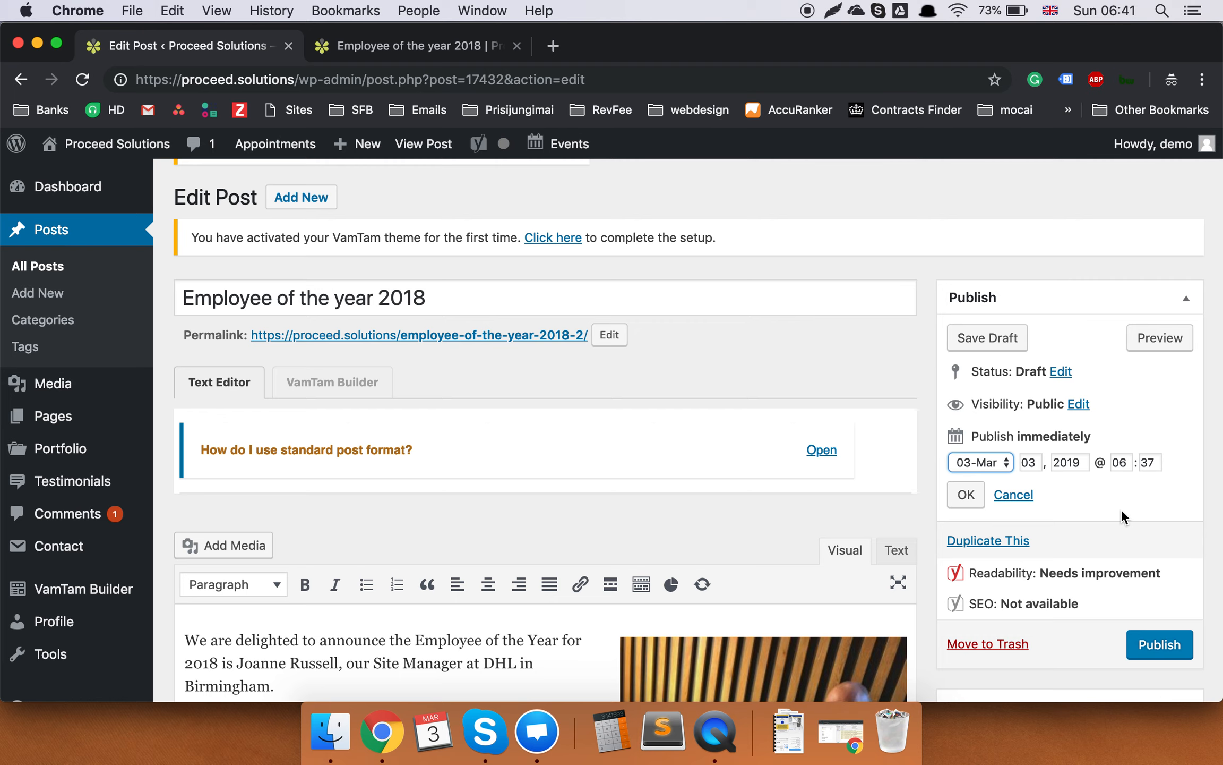
{"action": "scroll", "coordinate": [1121, 509], "scroll_direction": "down", "scroll_amount": 10}
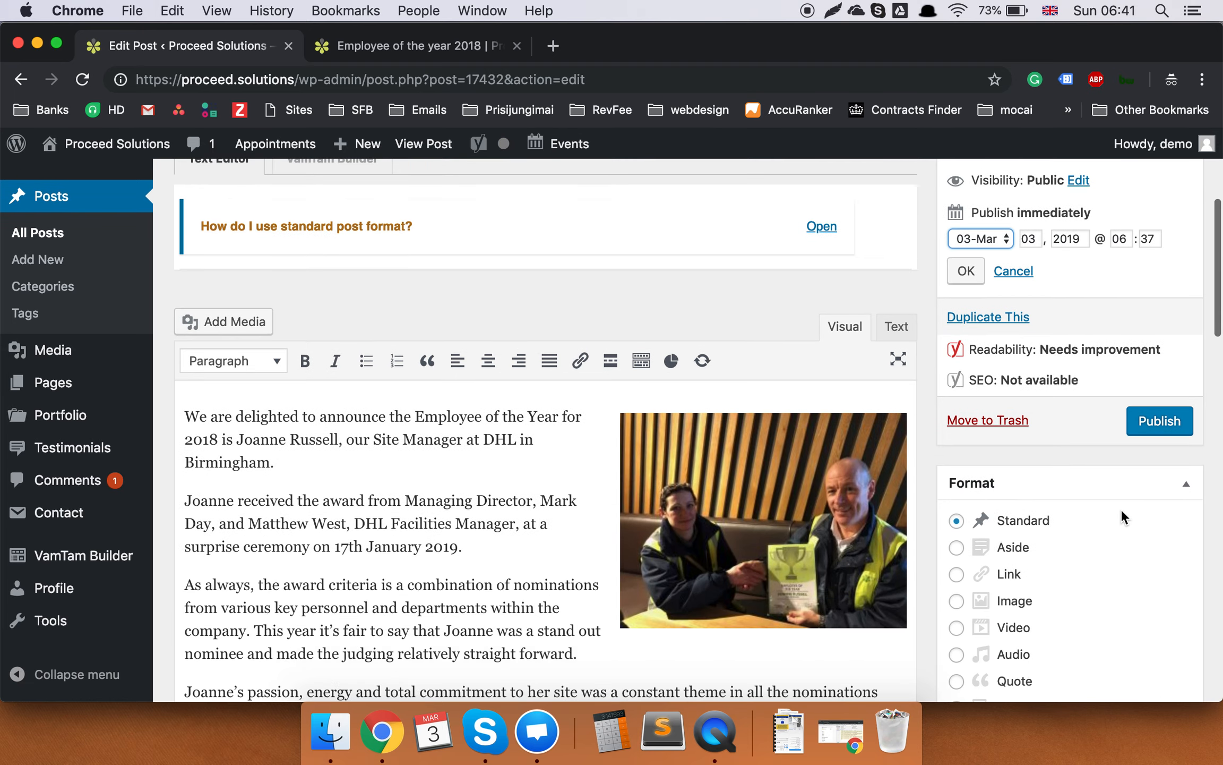
{"action": "scroll", "coordinate": [630, 425], "scroll_direction": "down", "scroll_amount": 5}
{"action": "scroll", "coordinate": [630, 425], "scroll_direction": "up", "scroll_amount": 10}
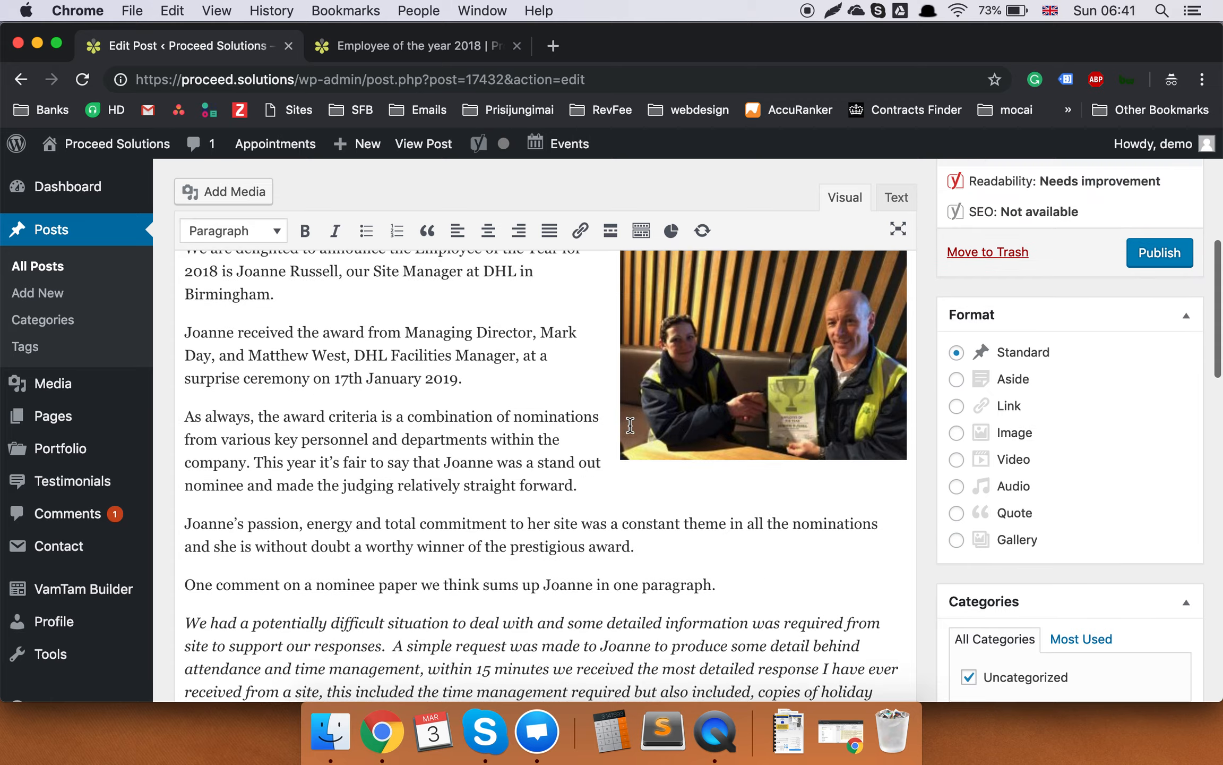
{"action": "scroll", "coordinate": [630, 423], "scroll_direction": "up", "scroll_amount": 4}
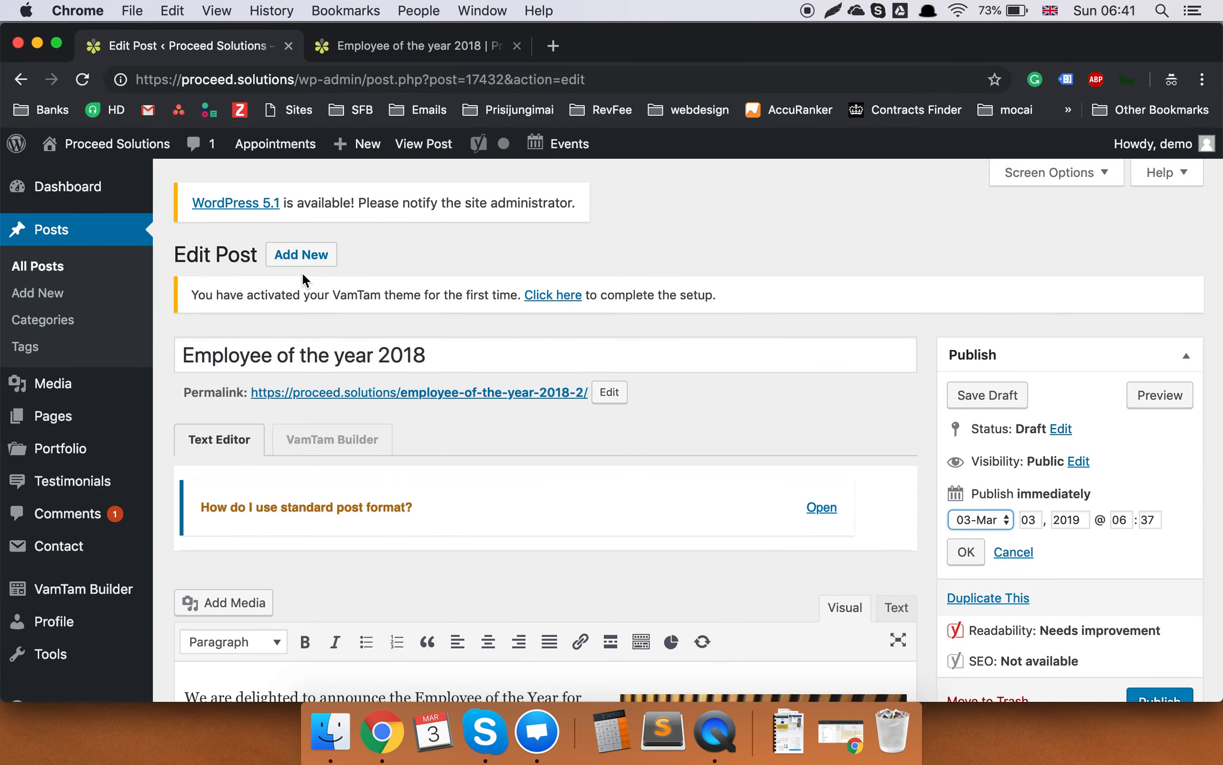
{"action": "mouse_move", "coordinate": [94, 483]}
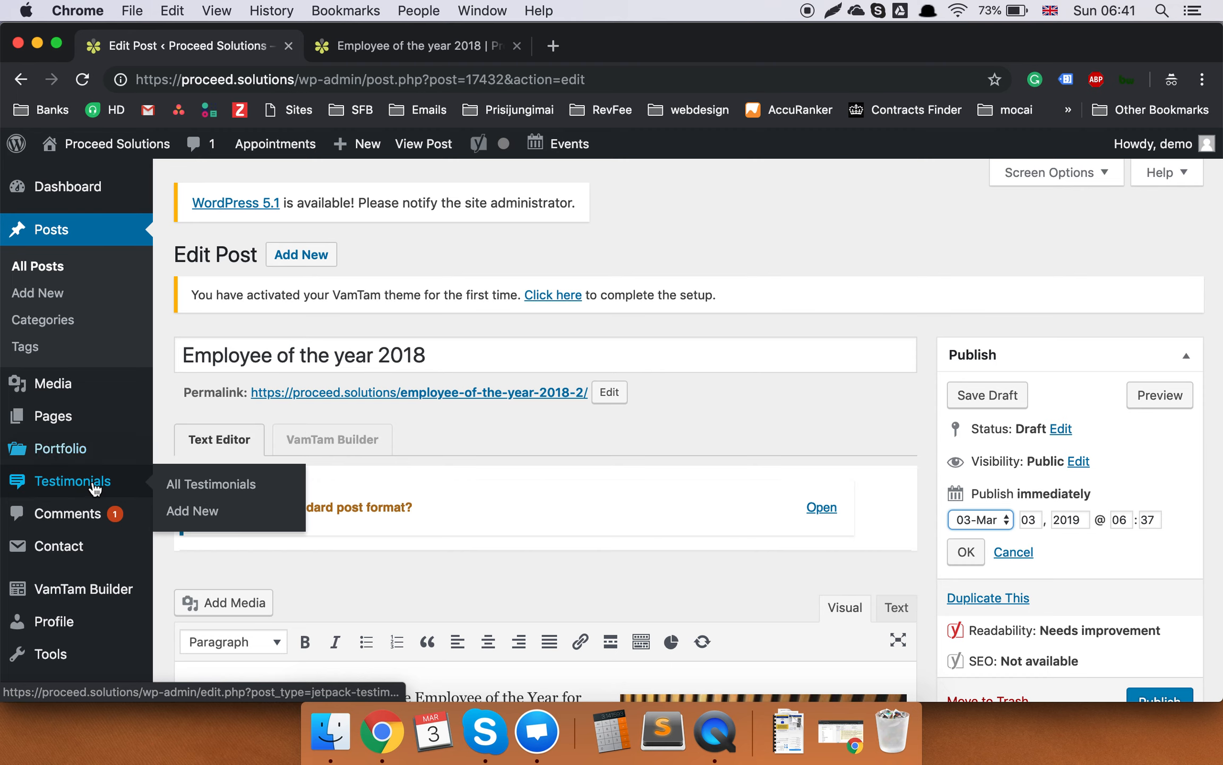
{"action": "scroll", "coordinate": [646, 341], "scroll_direction": "down", "scroll_amount": 2}
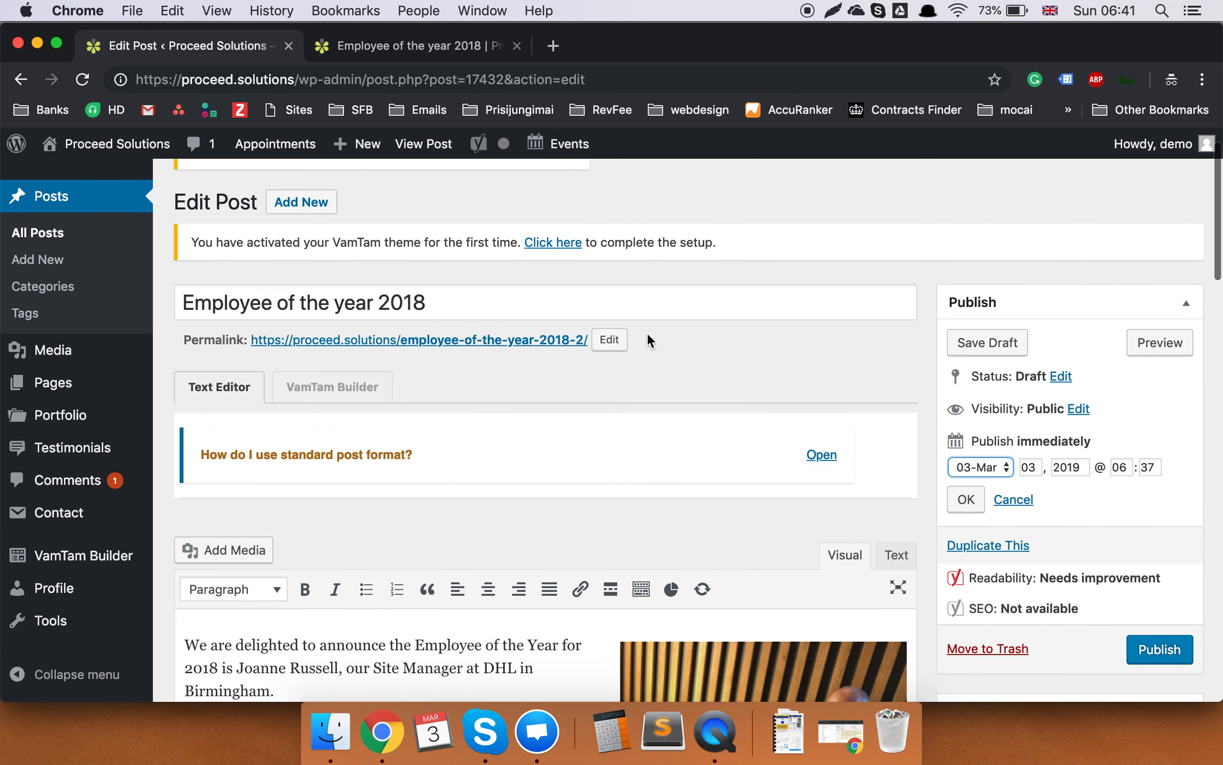
Trash the duplicate draft, open Portfolio projects, and switch to the live article tab.
{"action": "left_click", "coordinate": [1014, 650]}
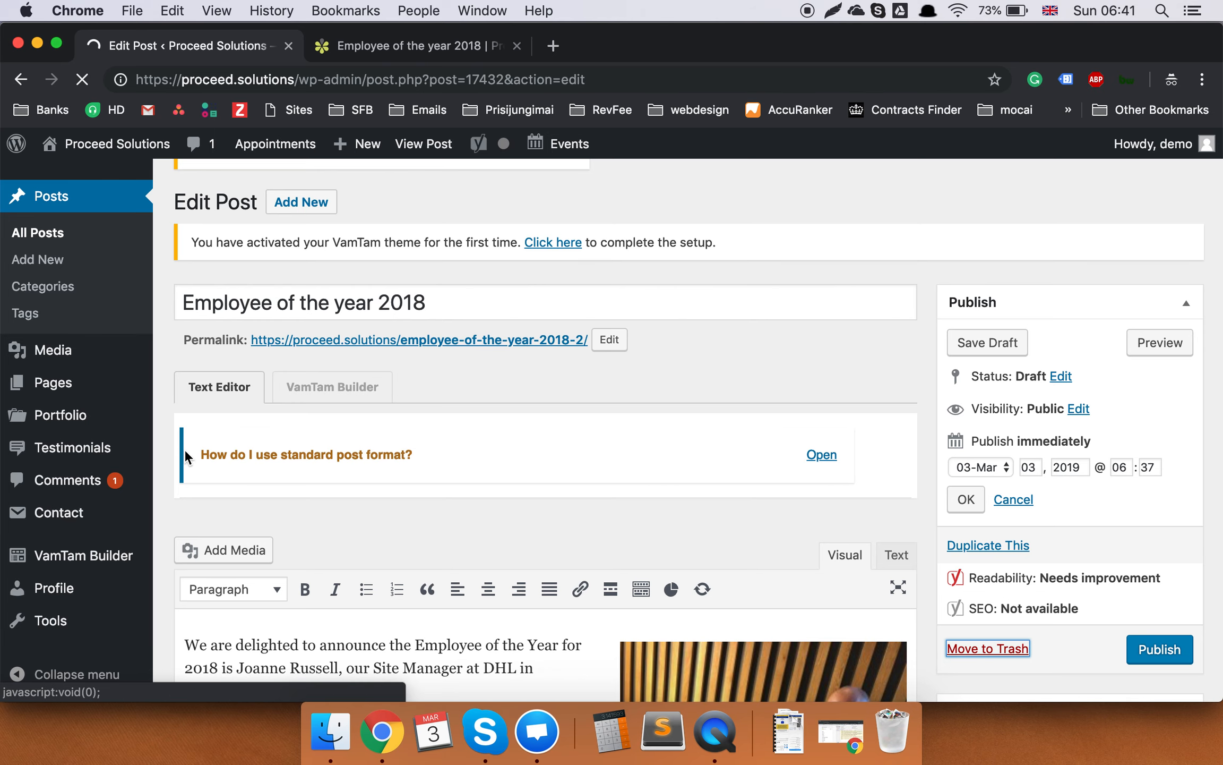
{"action": "scroll", "coordinate": [185, 456], "scroll_direction": "down", "scroll_amount": 5}
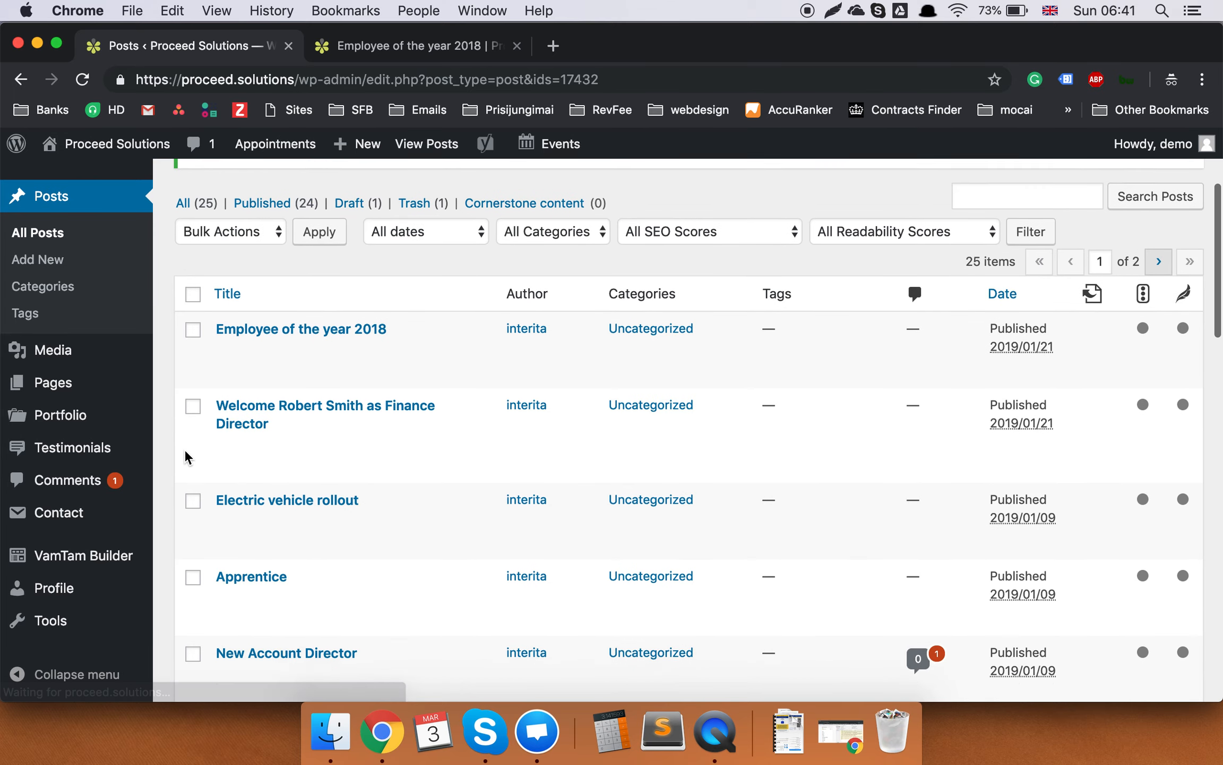
{"action": "mouse_move", "coordinate": [64, 433]}
{"action": "scroll", "coordinate": [63, 433], "scroll_direction": "down", "scroll_amount": 2}
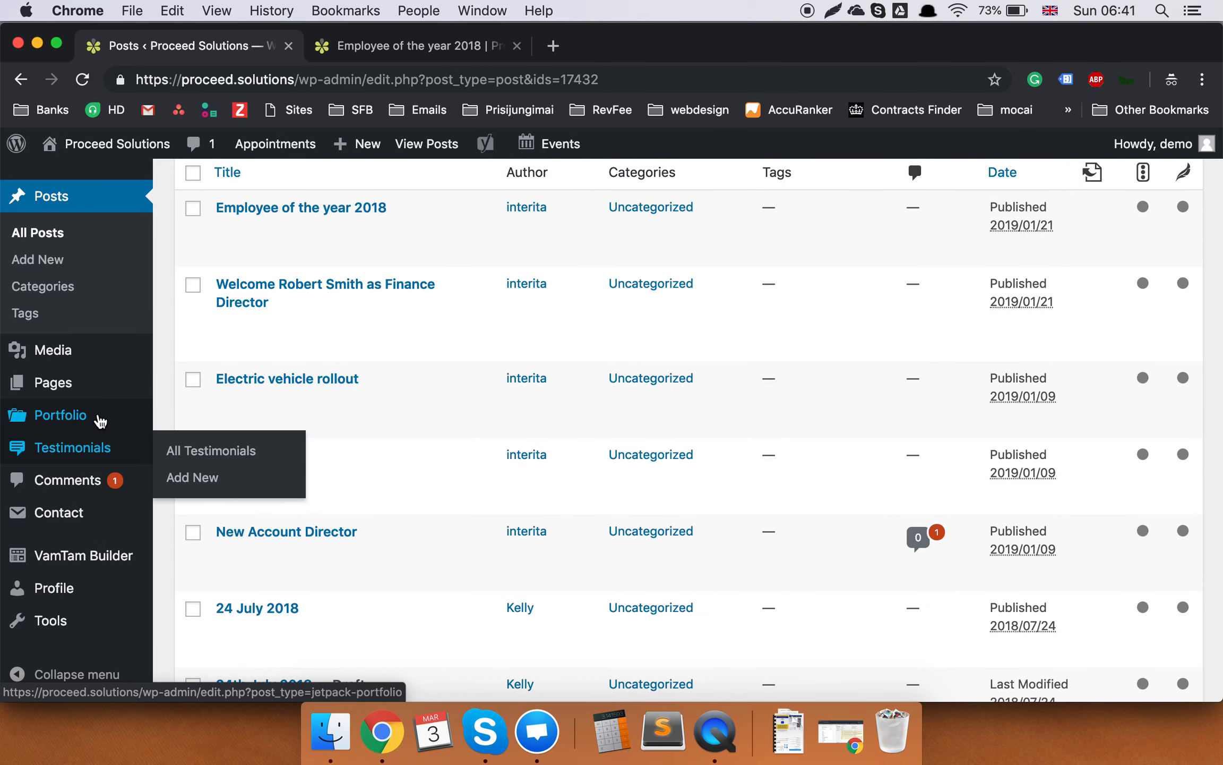
{"action": "left_click", "coordinate": [99, 419]}
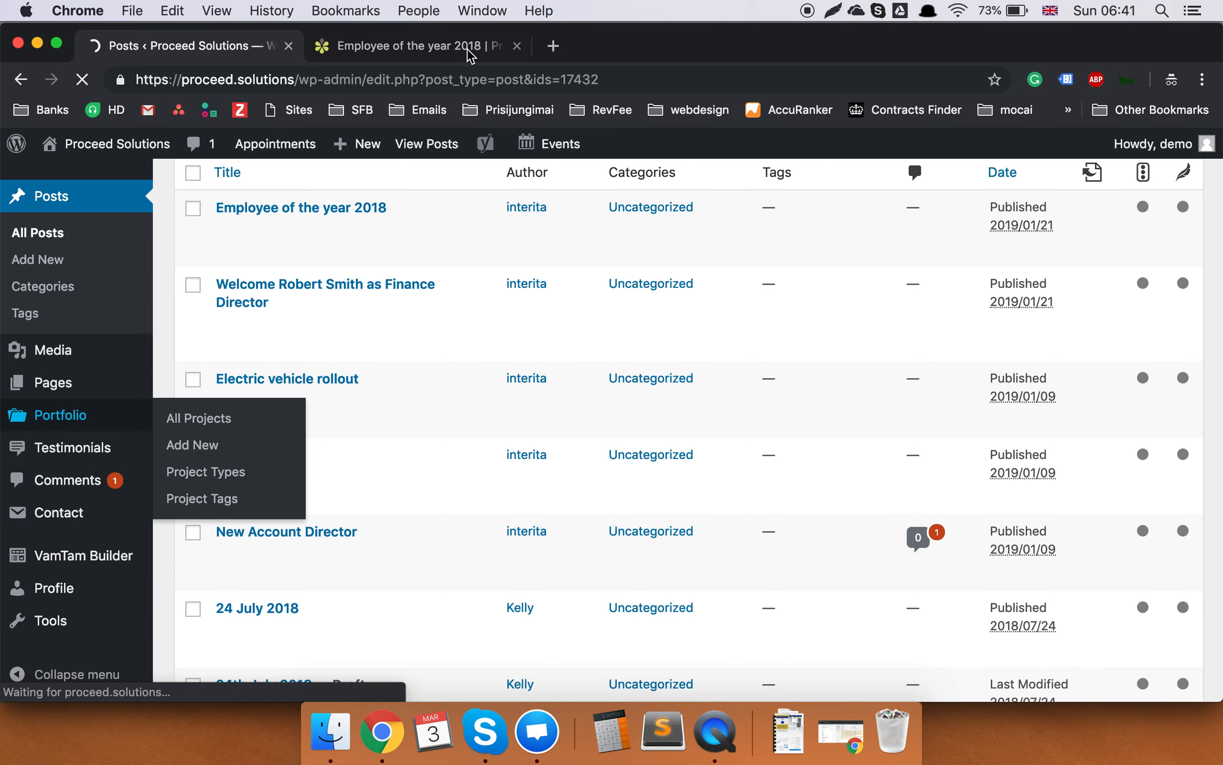
{"action": "left_click", "coordinate": [469, 49]}
{"action": "scroll", "coordinate": [758, 208], "scroll_direction": "up", "scroll_amount": 15}
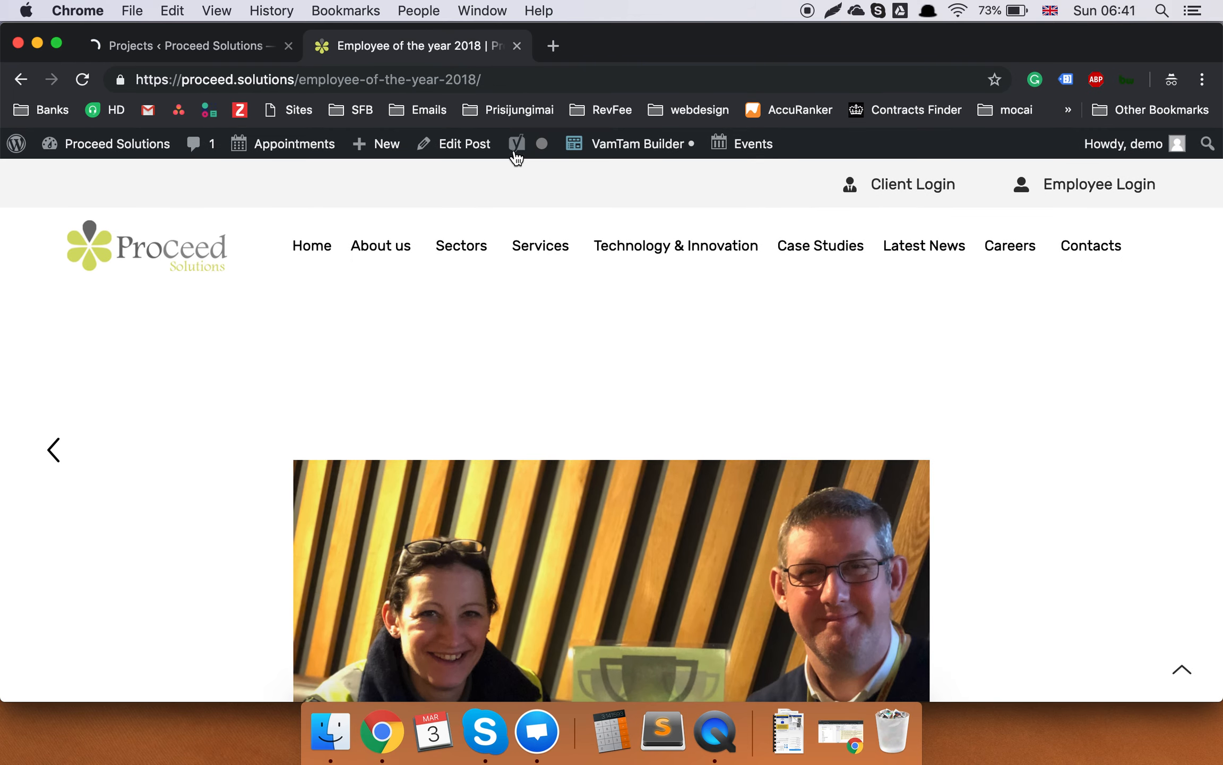
Browse the live Case Studies page, then return to the admin Projects list.
{"action": "left_click", "coordinate": [200, 49]}
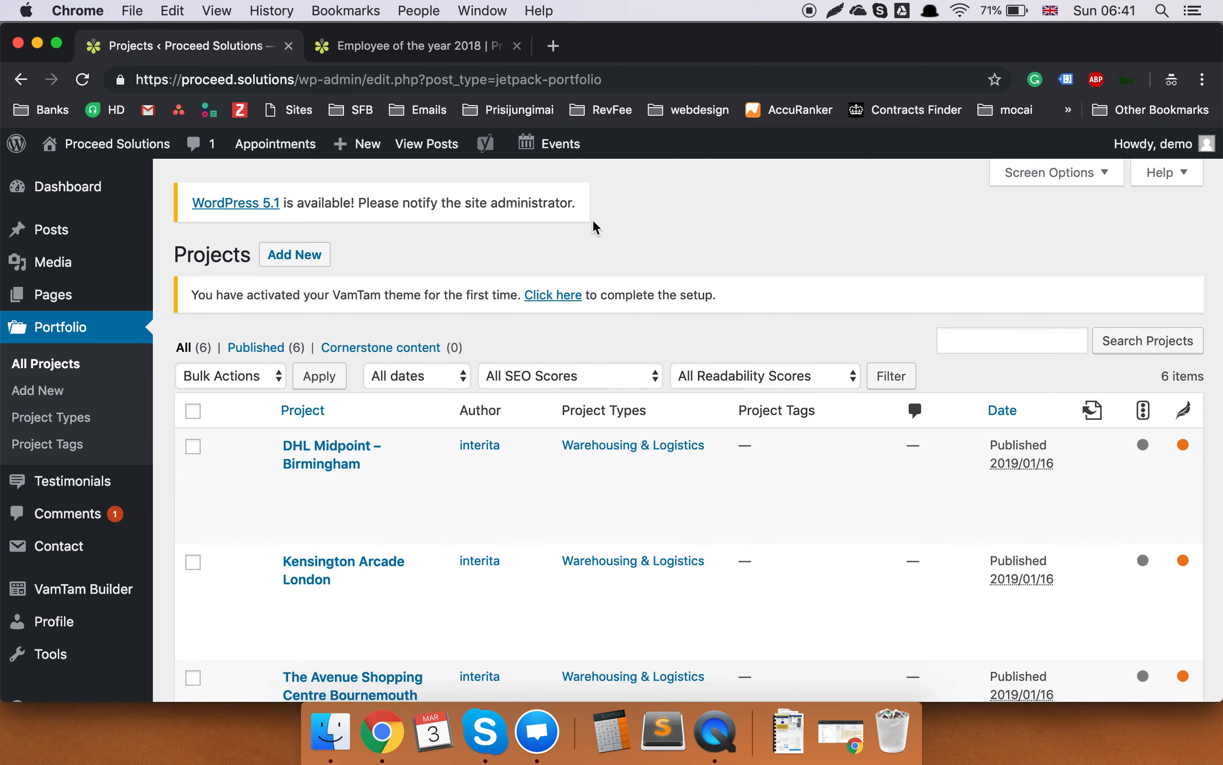
{"action": "left_click", "coordinate": [378, 46]}
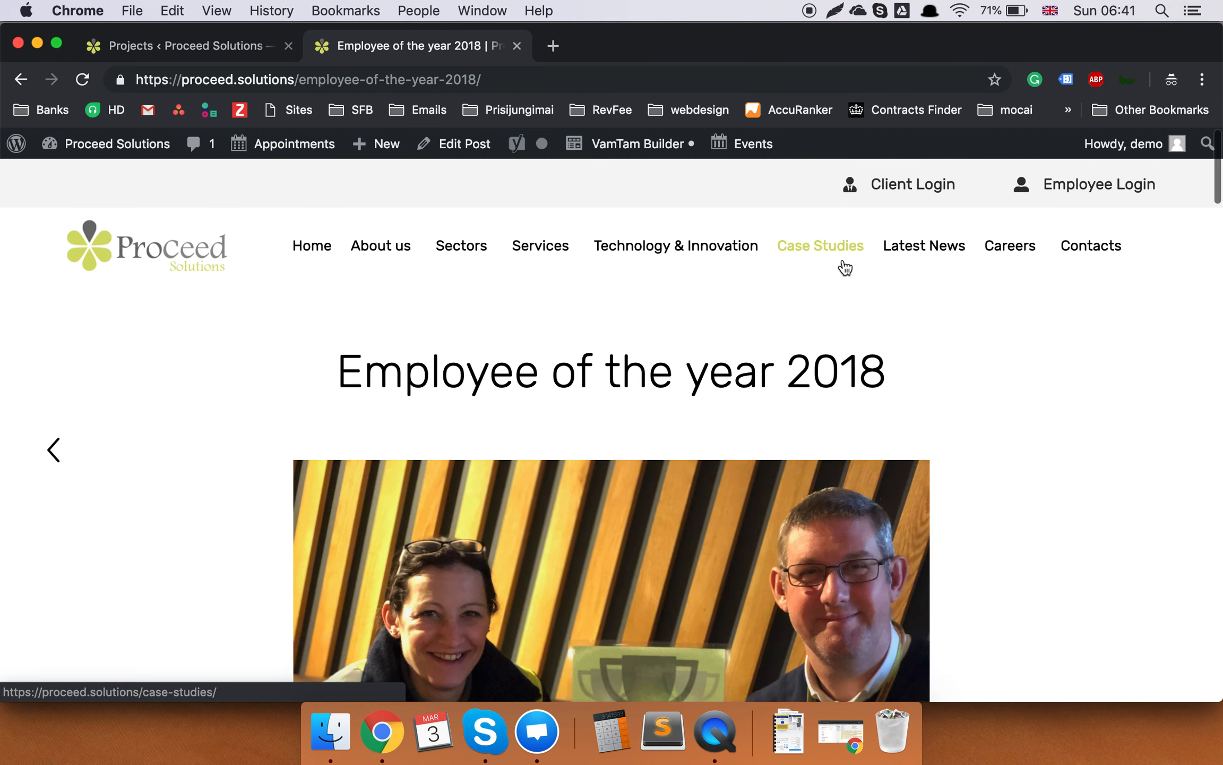
{"action": "left_click", "coordinate": [839, 262]}
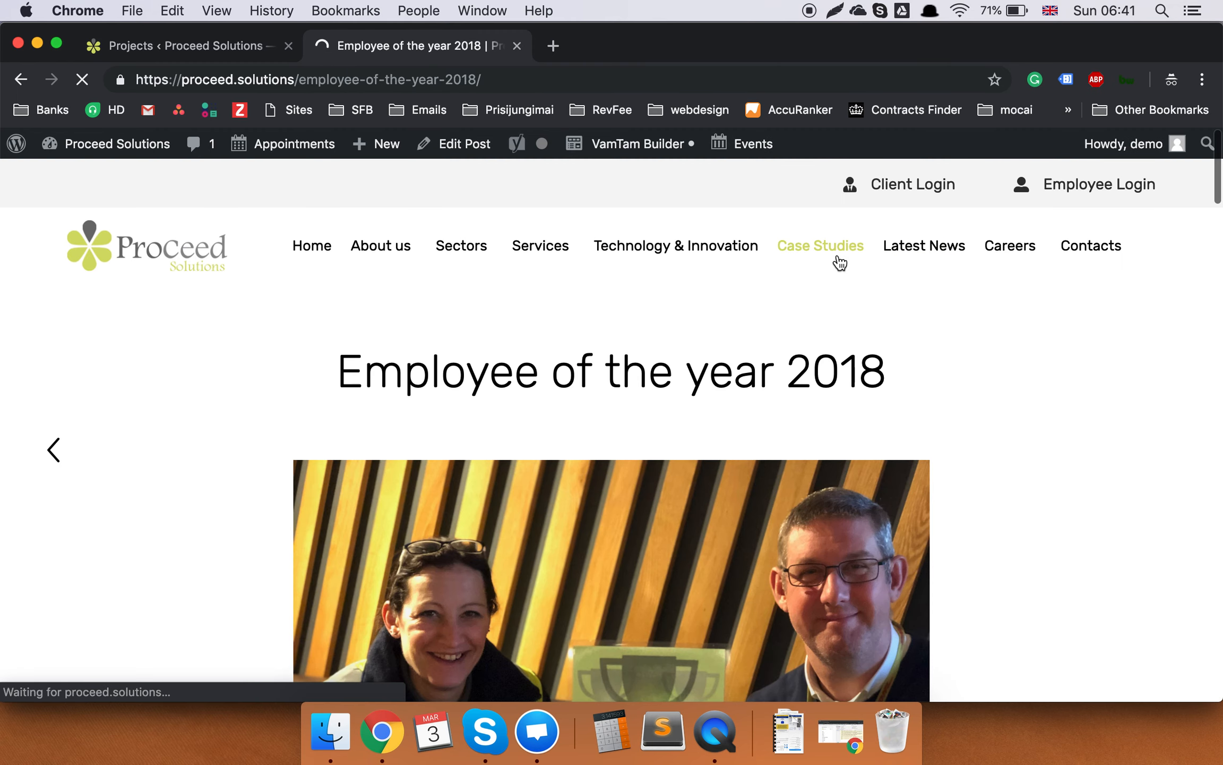
{"action": "scroll", "coordinate": [624, 389], "scroll_direction": "down", "scroll_amount": 2}
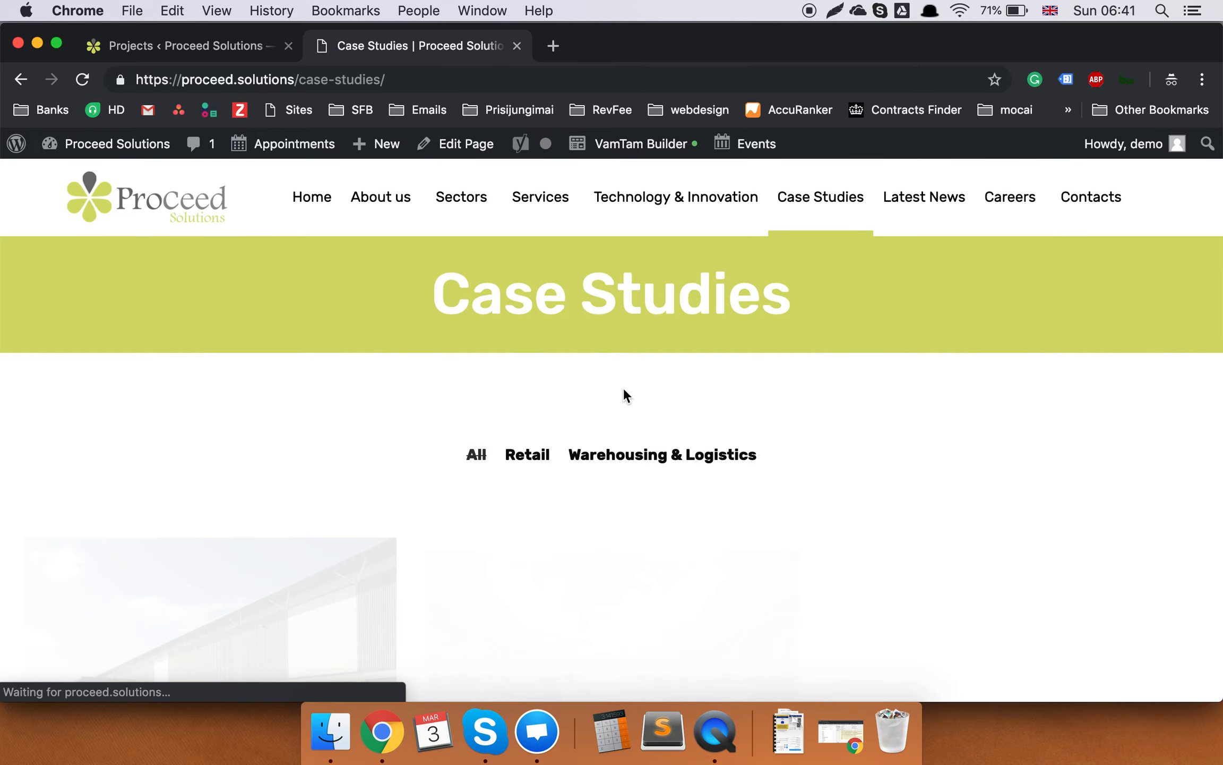
{"action": "scroll", "coordinate": [623, 390], "scroll_direction": "down", "scroll_amount": 10}
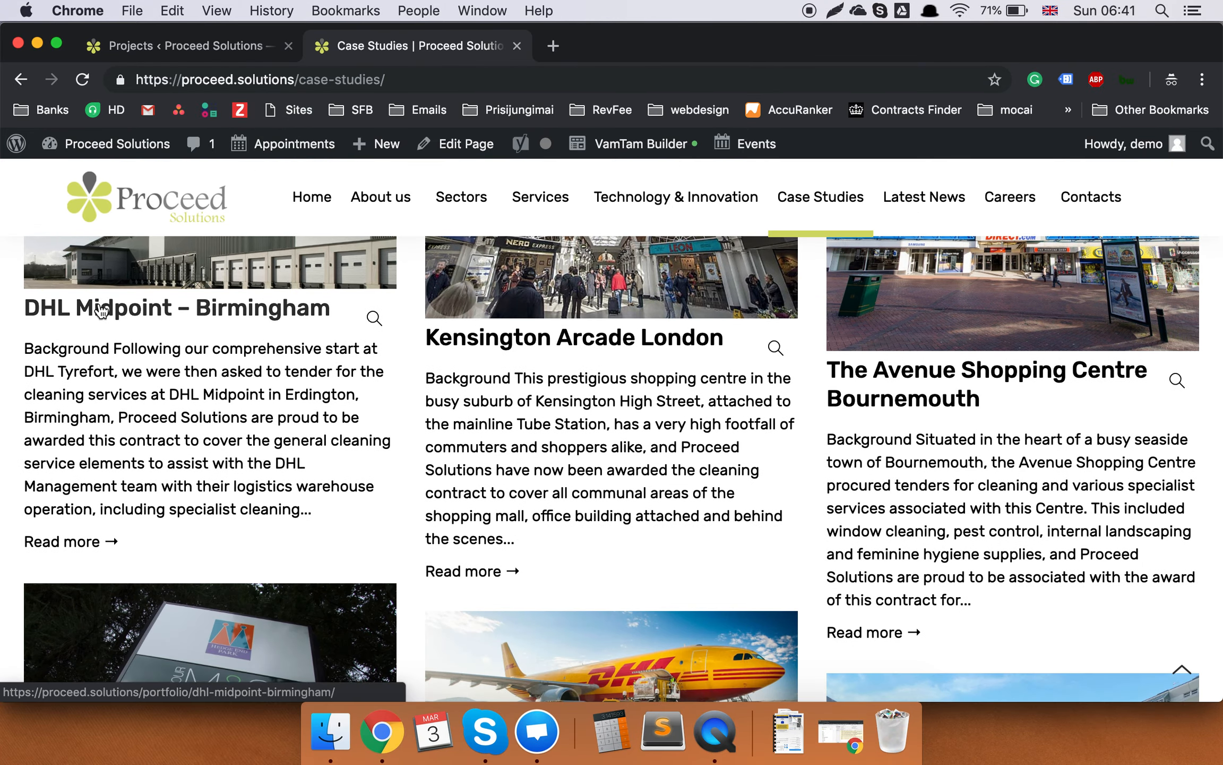
{"action": "scroll", "coordinate": [100, 310], "scroll_direction": "up", "scroll_amount": 3}
{"action": "left_click", "coordinate": [211, 48]}
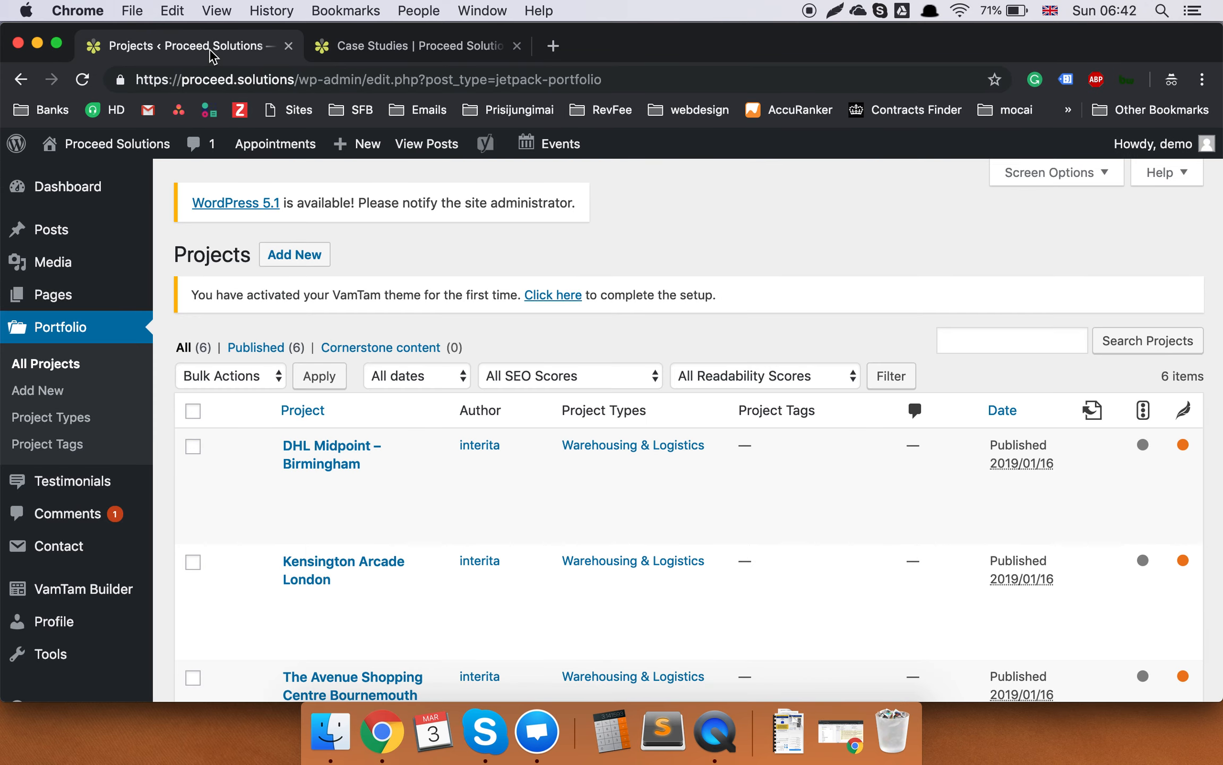
Open the published DHL Midpoint – Birmingham project in the editor and look over its VamTam Builder content.
{"action": "scroll", "coordinate": [499, 352], "scroll_direction": "down", "scroll_amount": 3}
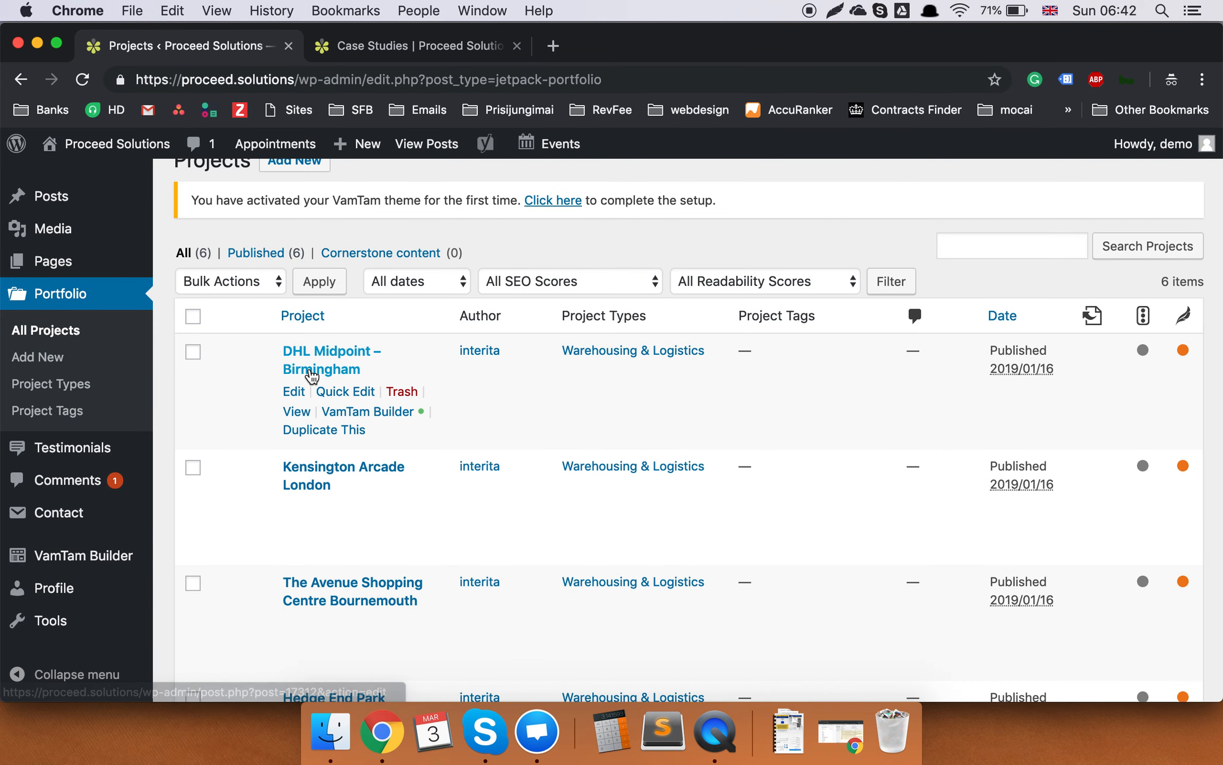
{"action": "left_click", "coordinate": [312, 370]}
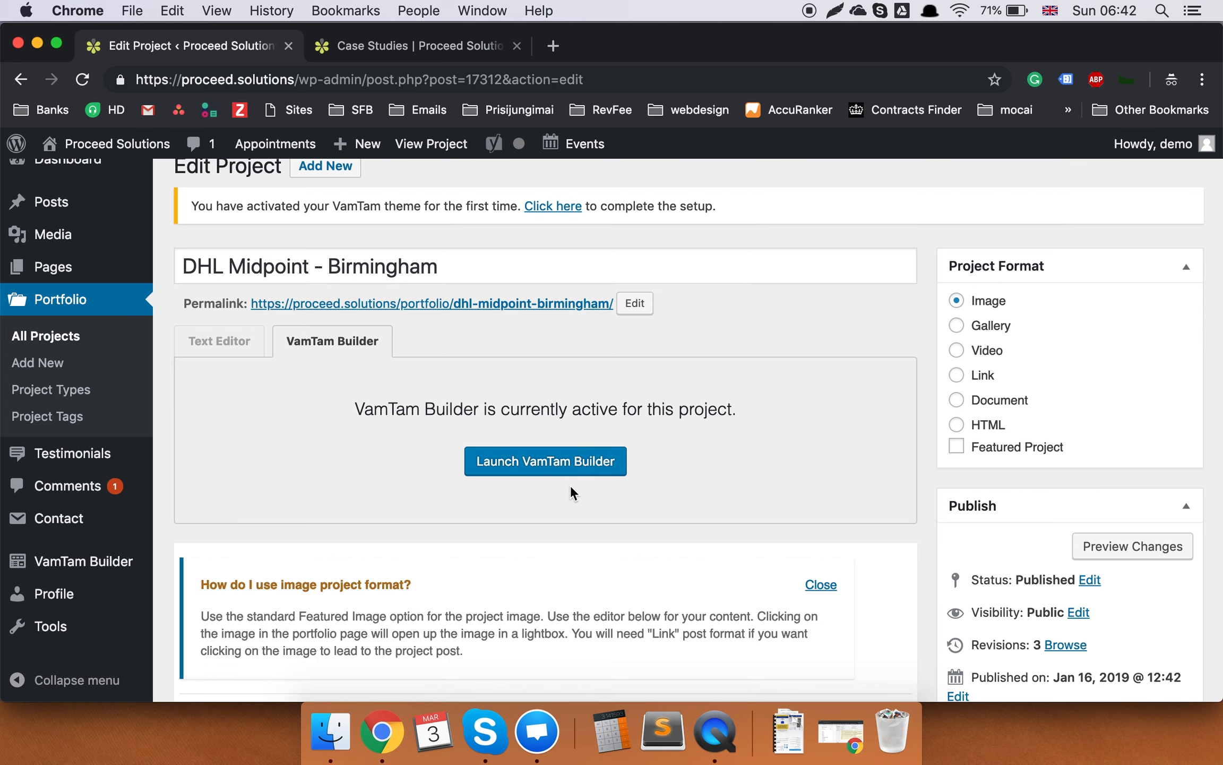
{"action": "scroll", "coordinate": [571, 486], "scroll_direction": "down", "scroll_amount": 3}
{"action": "scroll", "coordinate": [571, 485], "scroll_direction": "down", "scroll_amount": 3}
{"action": "scroll", "coordinate": [571, 484], "scroll_direction": "up", "scroll_amount": 5}
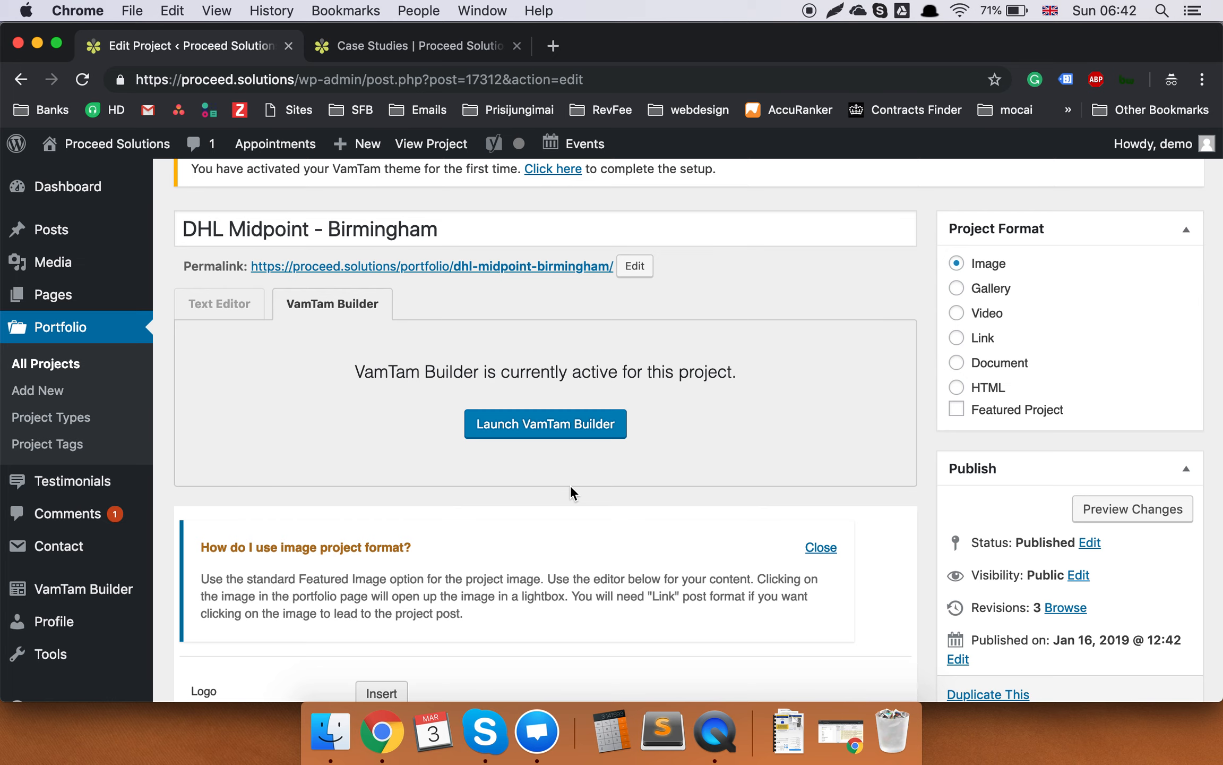
{"action": "scroll", "coordinate": [624, 432], "scroll_direction": "down", "scroll_amount": 3}
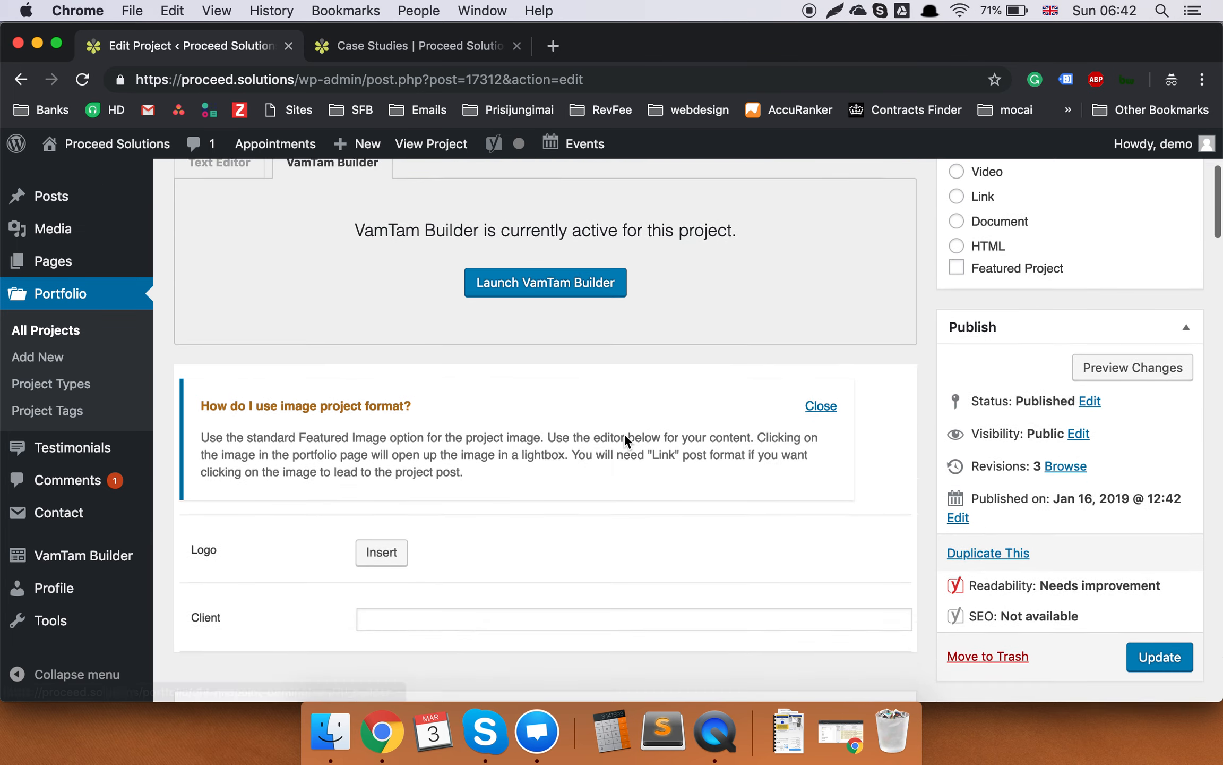
{"action": "scroll", "coordinate": [624, 432], "scroll_direction": "up", "scroll_amount": 4}
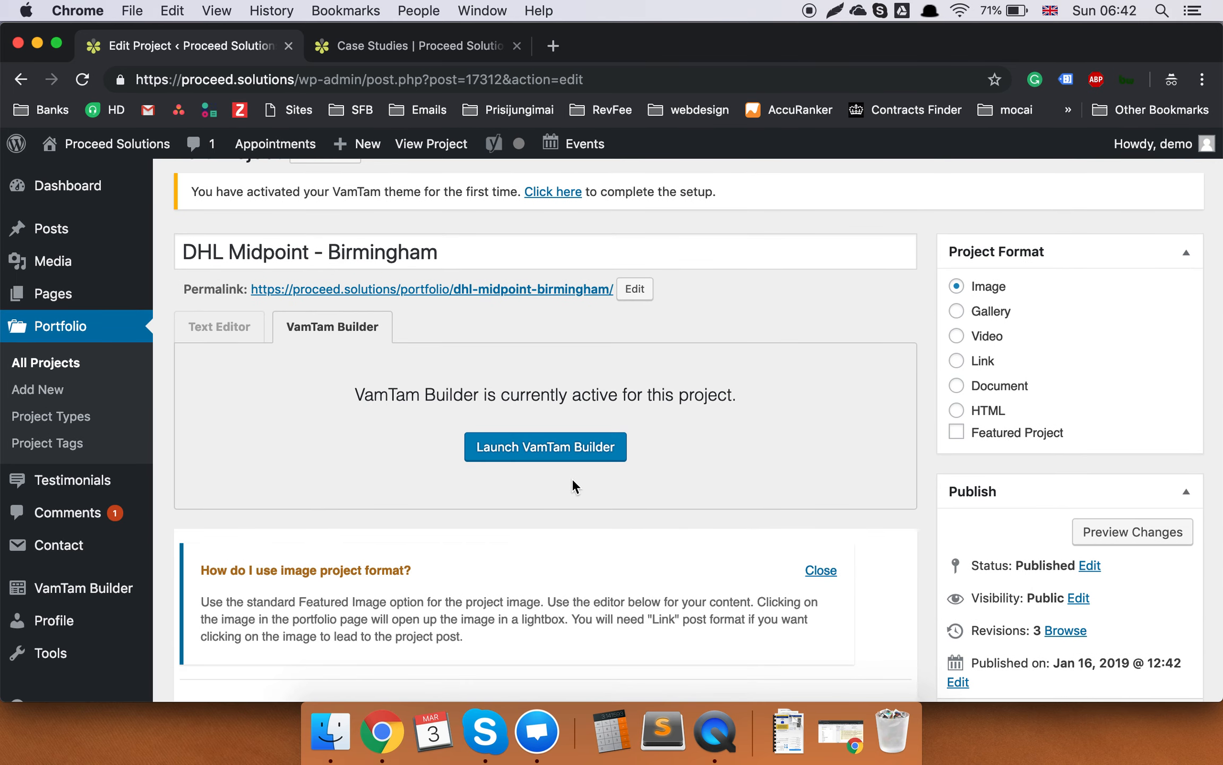
{"action": "scroll", "coordinate": [571, 478], "scroll_direction": "up", "scroll_amount": 2}
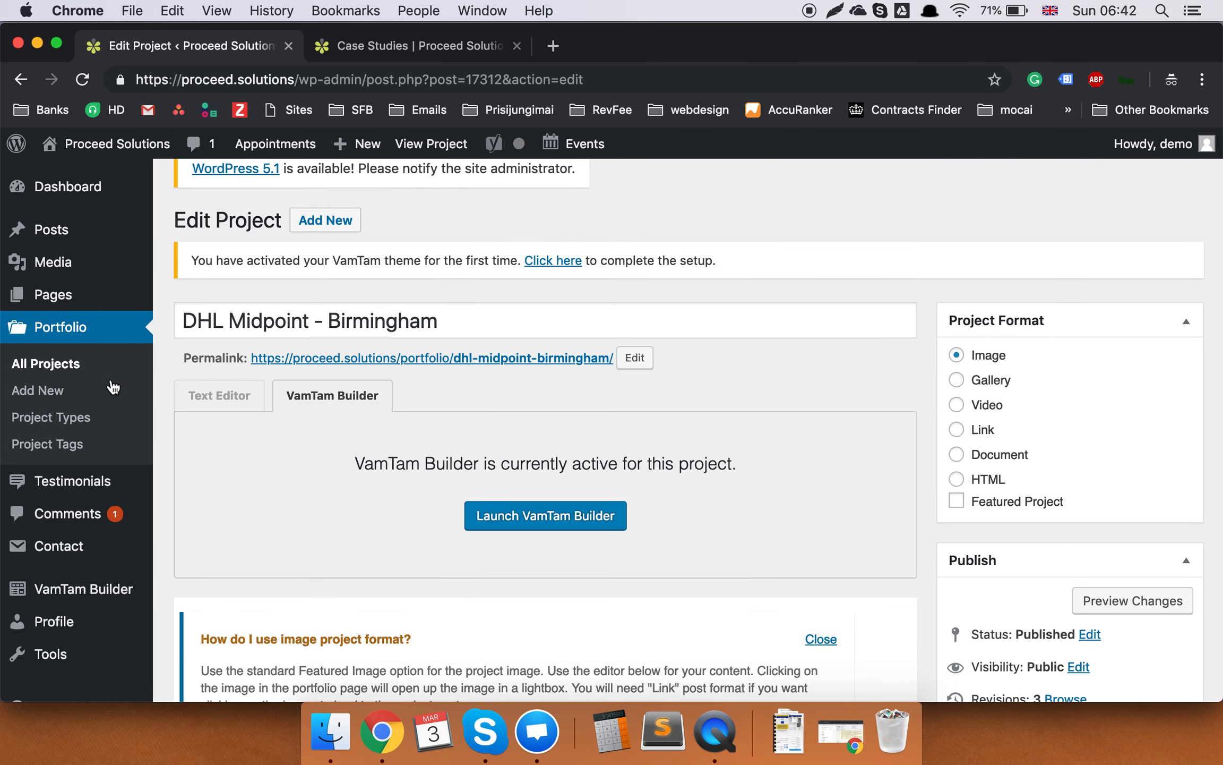
Duplicate the DHL Midpoint – Birmingham project from All Projects and open the new draft.
{"action": "left_click", "coordinate": [72, 368]}
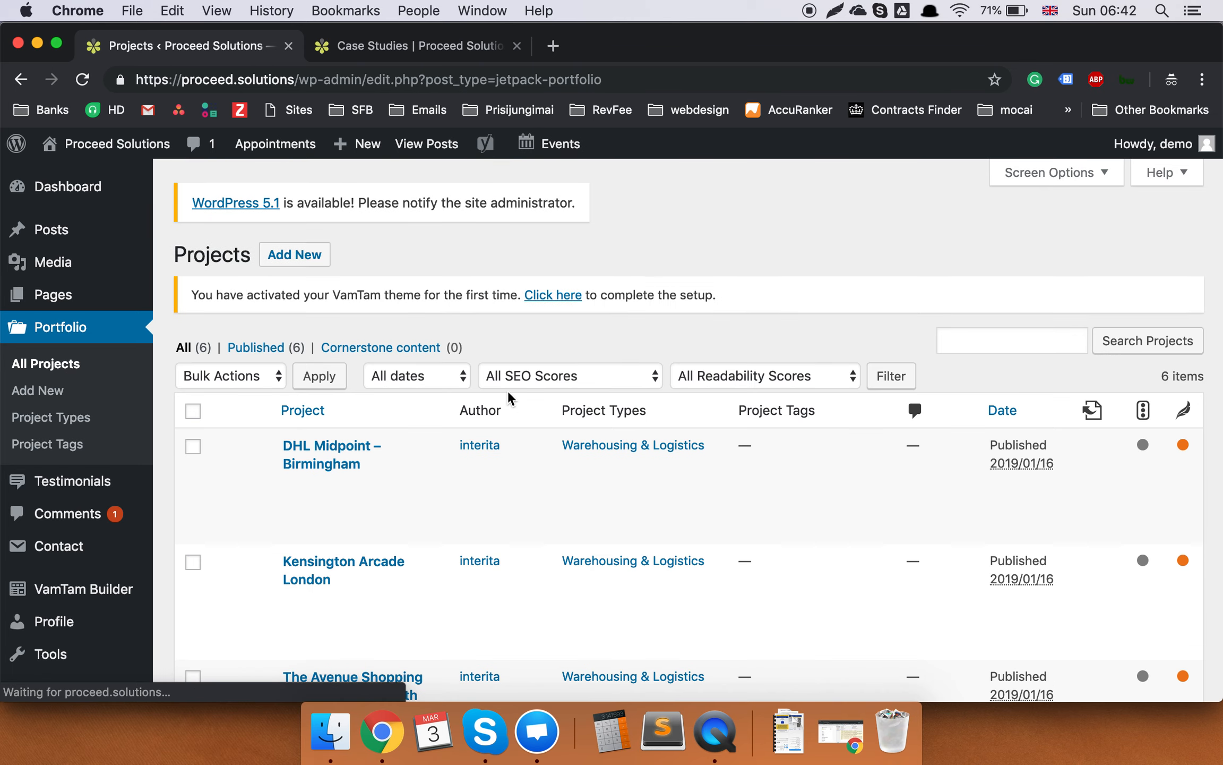
{"action": "scroll", "coordinate": [508, 397], "scroll_direction": "down", "scroll_amount": 2}
{"action": "mouse_move", "coordinate": [321, 468]}
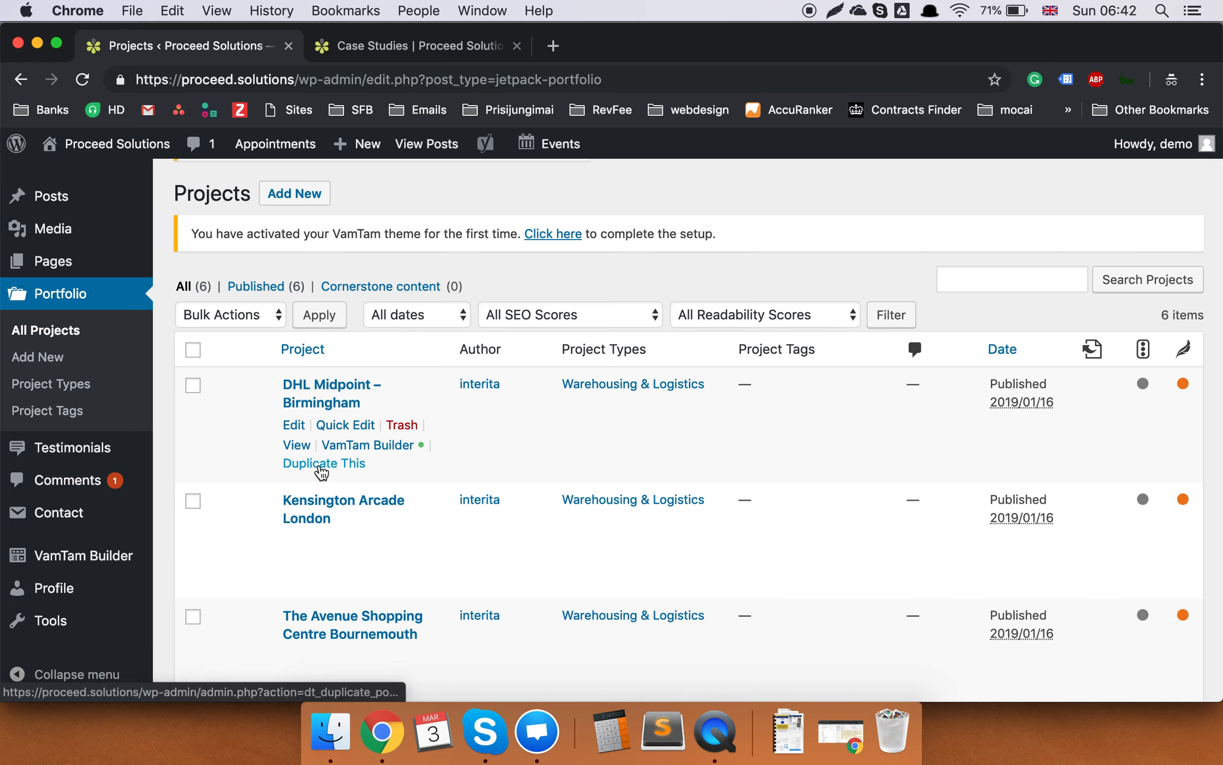
{"action": "left_click", "coordinate": [322, 467]}
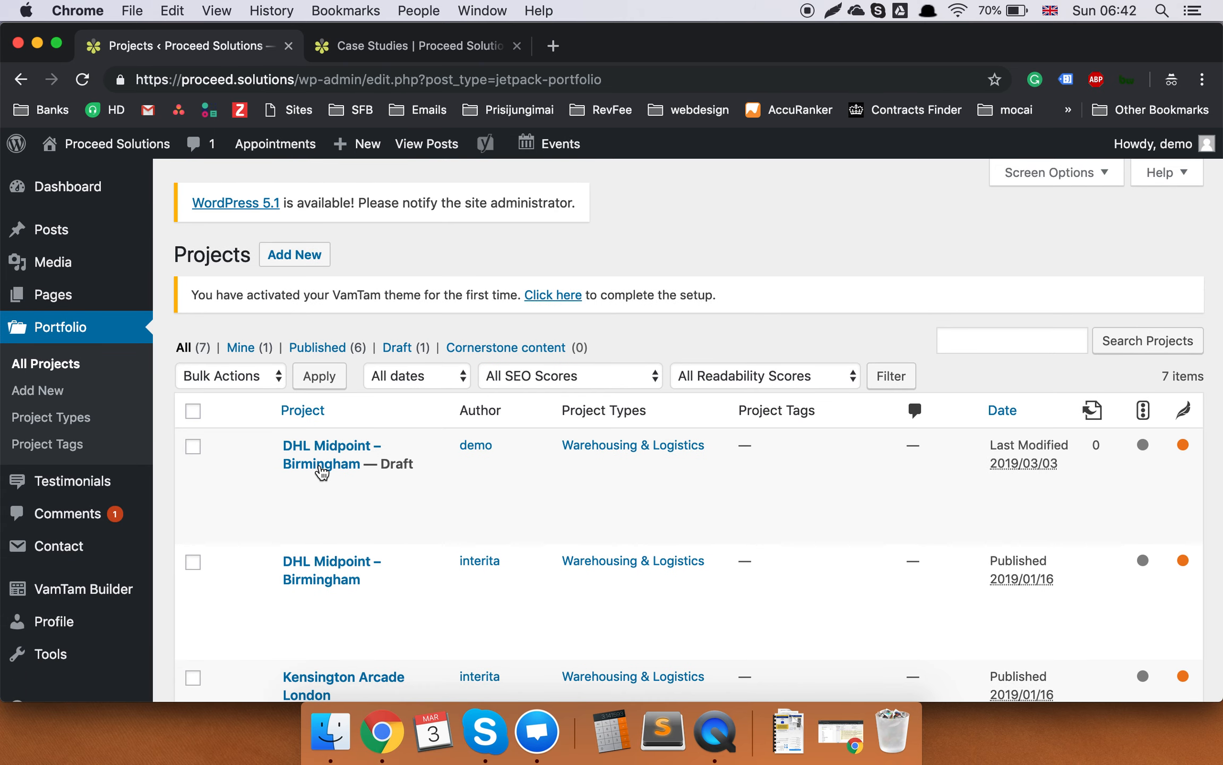
{"action": "mouse_move", "coordinate": [321, 469]}
{"action": "left_click", "coordinate": [295, 487]}
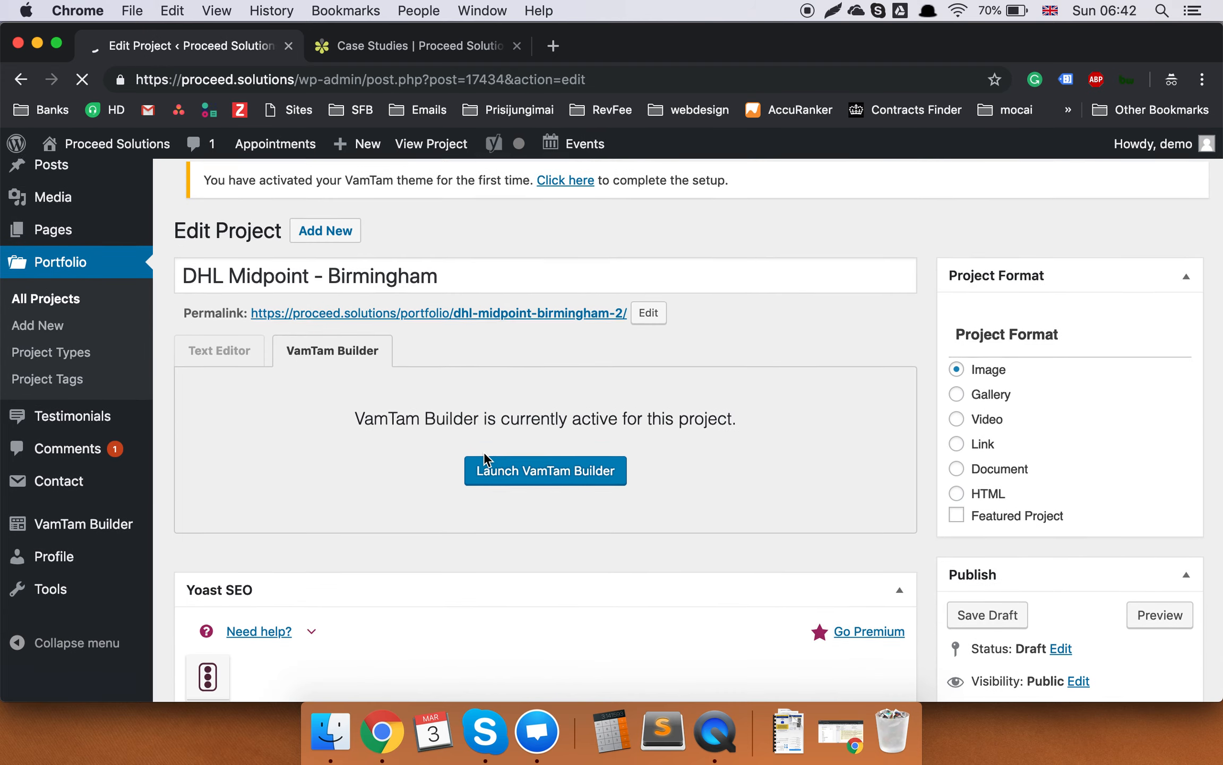
Collapse the draft's VamTam Options, Excerpt, Discussion, Revolution Slider and Author boxes.
{"action": "scroll", "coordinate": [484, 453], "scroll_direction": "down", "scroll_amount": 10}
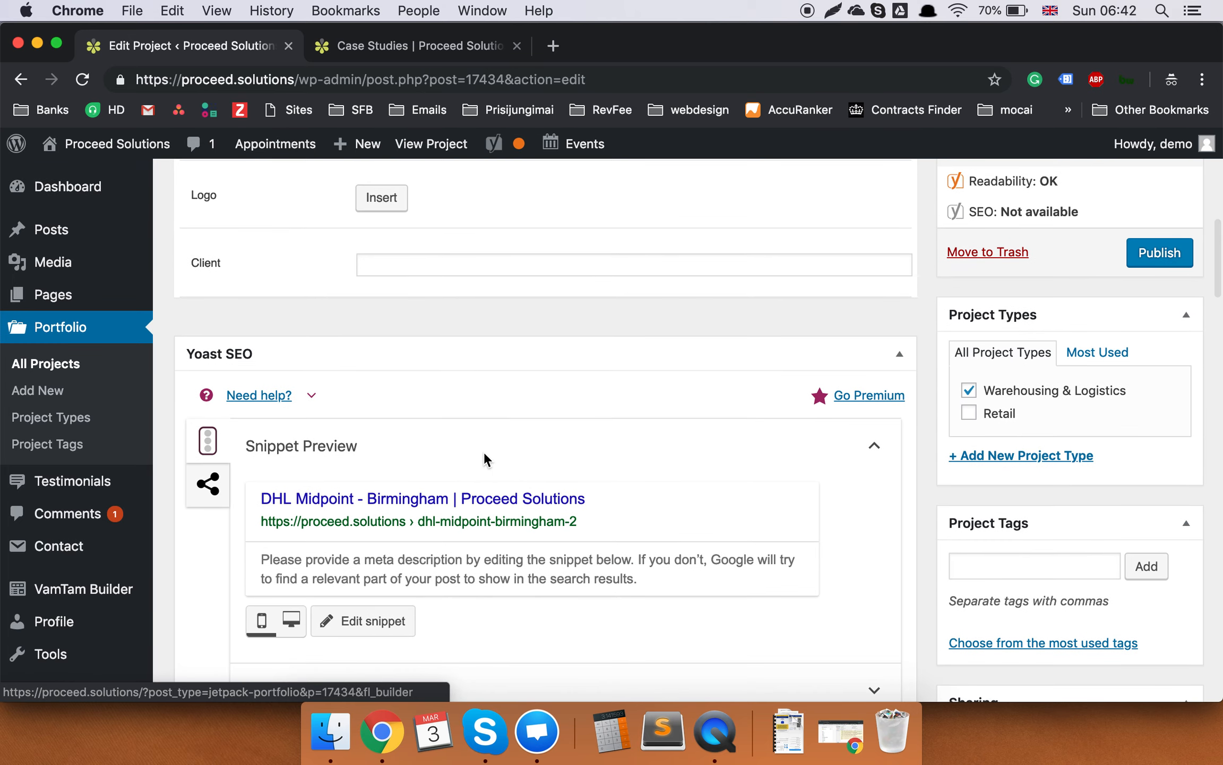
{"action": "scroll", "coordinate": [484, 452], "scroll_direction": "down", "scroll_amount": 5}
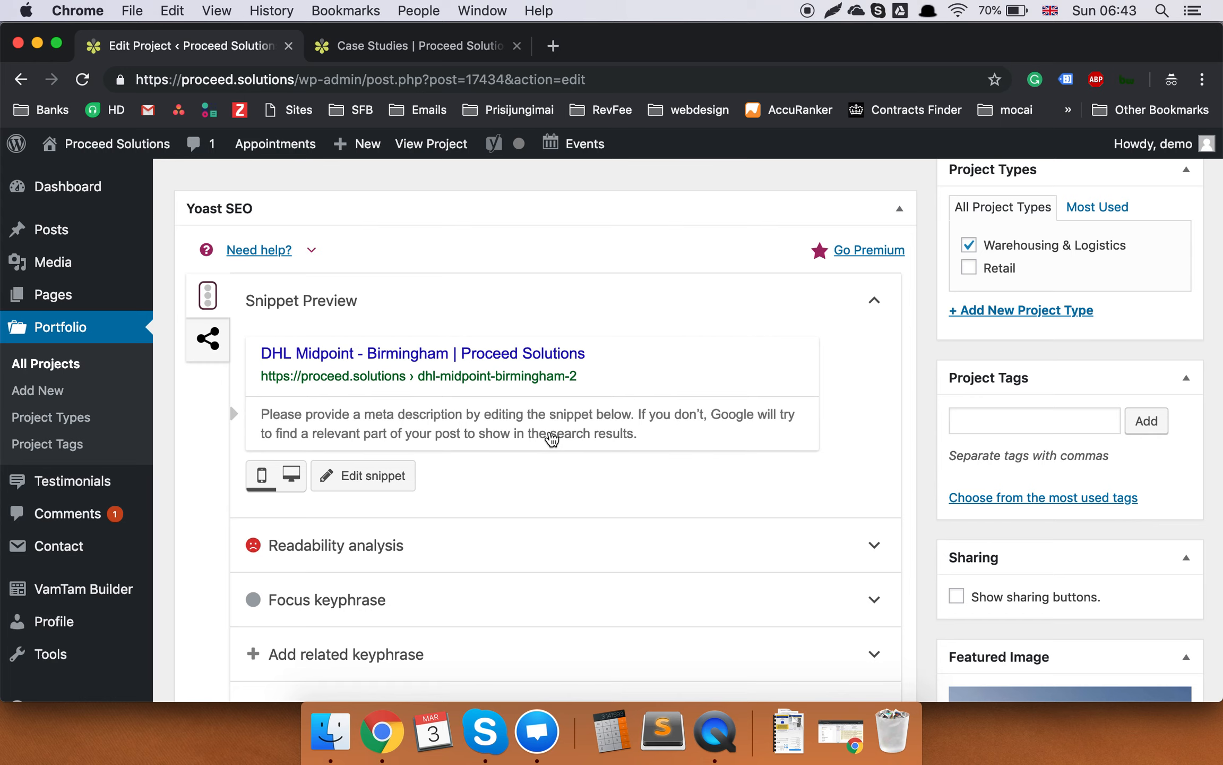
{"action": "scroll", "coordinate": [552, 438], "scroll_direction": "down", "scroll_amount": 8}
{"action": "scroll", "coordinate": [551, 437], "scroll_direction": "up", "scroll_amount": 5}
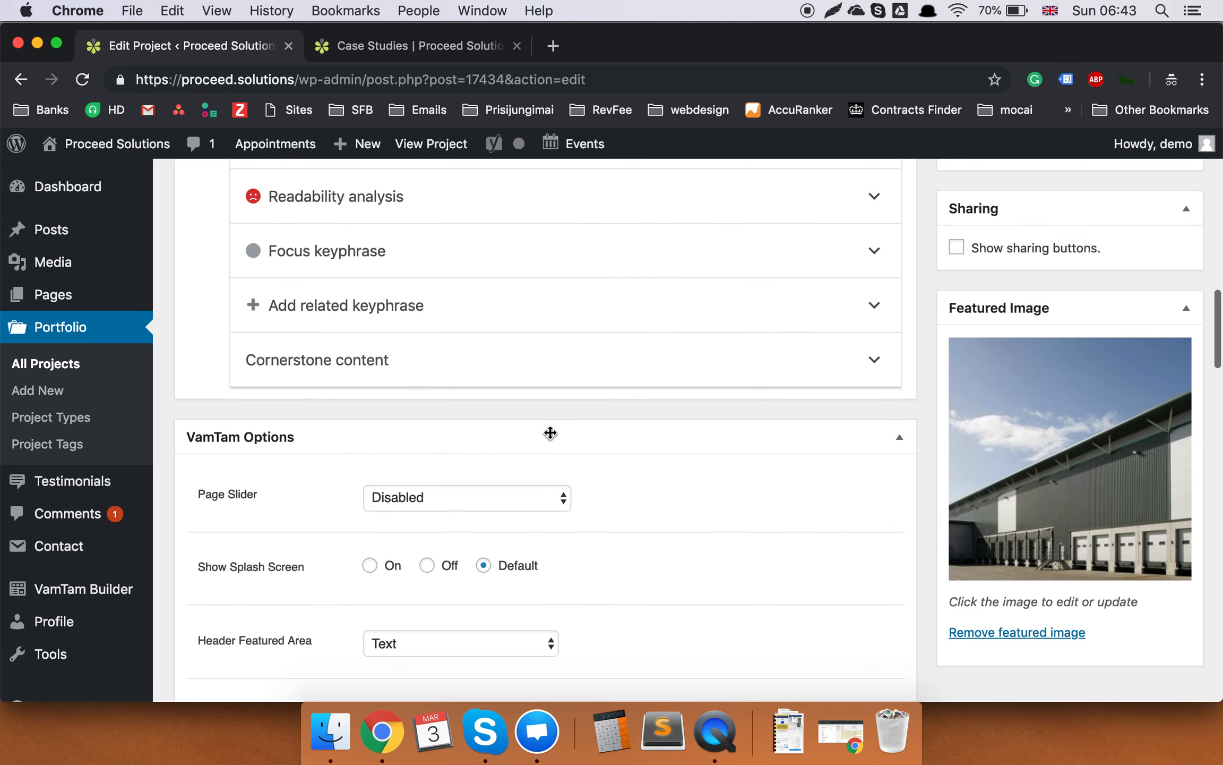
{"action": "scroll", "coordinate": [551, 434], "scroll_direction": "down", "scroll_amount": 8}
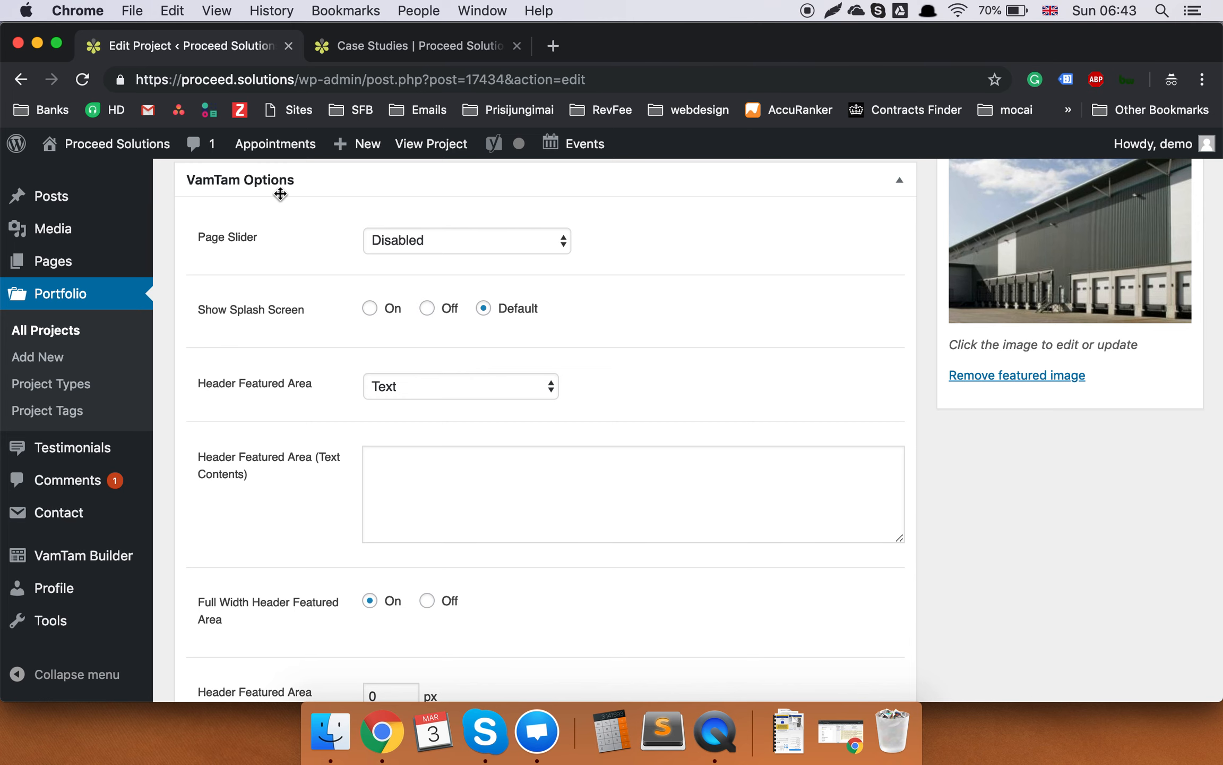
{"action": "left_click", "coordinate": [899, 182]}
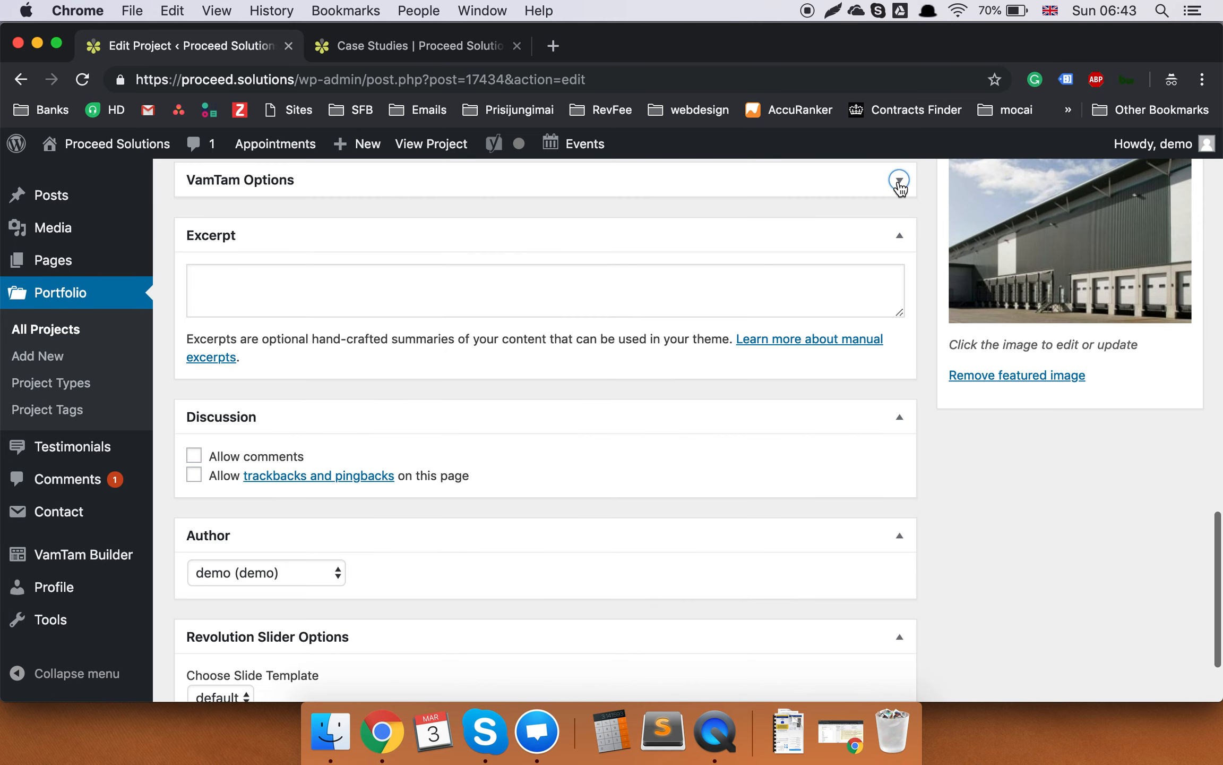
{"action": "left_click", "coordinate": [900, 237]}
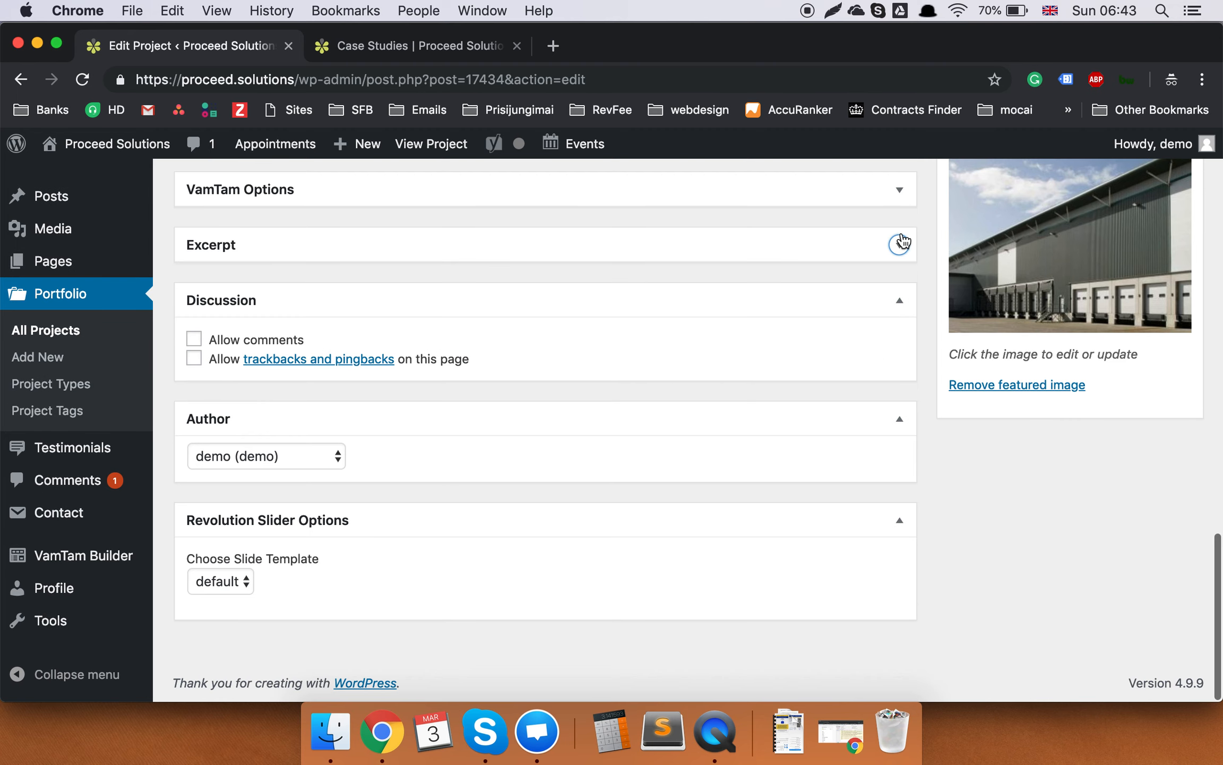
{"action": "left_click", "coordinate": [900, 303]}
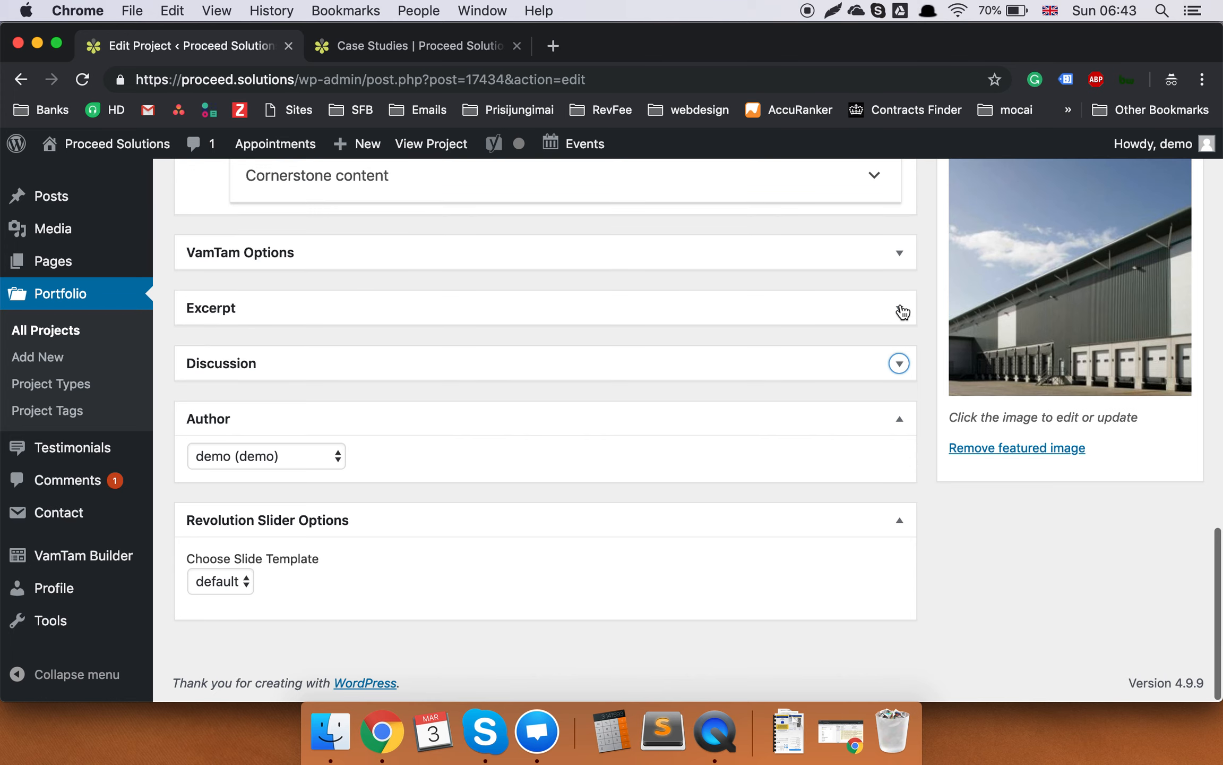
{"action": "left_click", "coordinate": [899, 526]}
{"action": "left_click", "coordinate": [892, 511]}
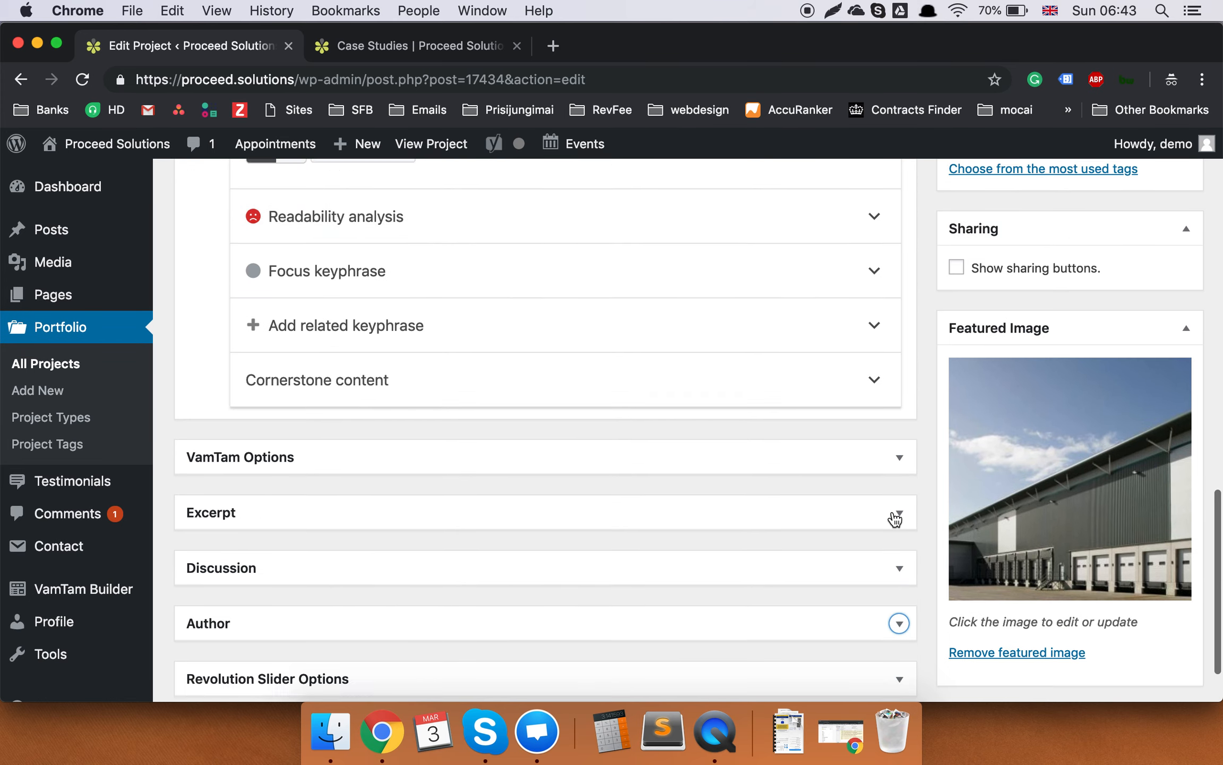
{"action": "scroll", "coordinate": [895, 516], "scroll_direction": "up", "scroll_amount": 1}
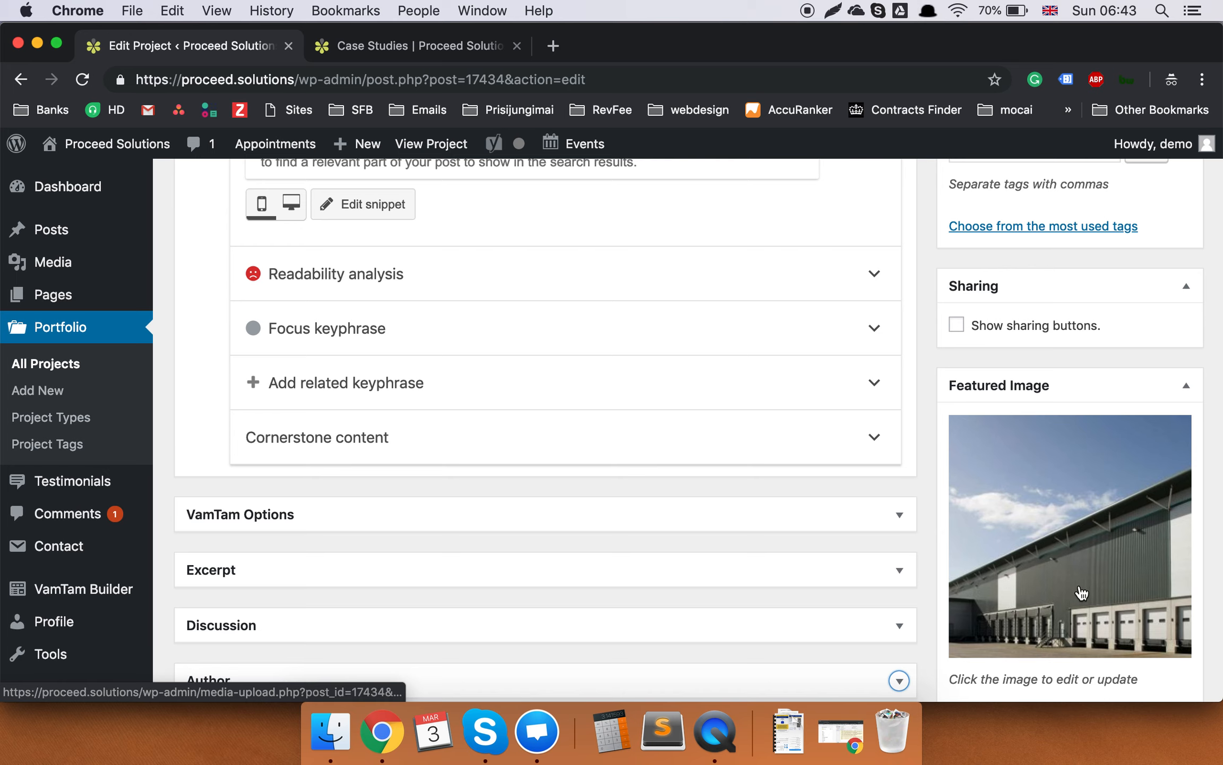
{"action": "scroll", "coordinate": [1087, 592], "scroll_direction": "down", "scroll_amount": 1}
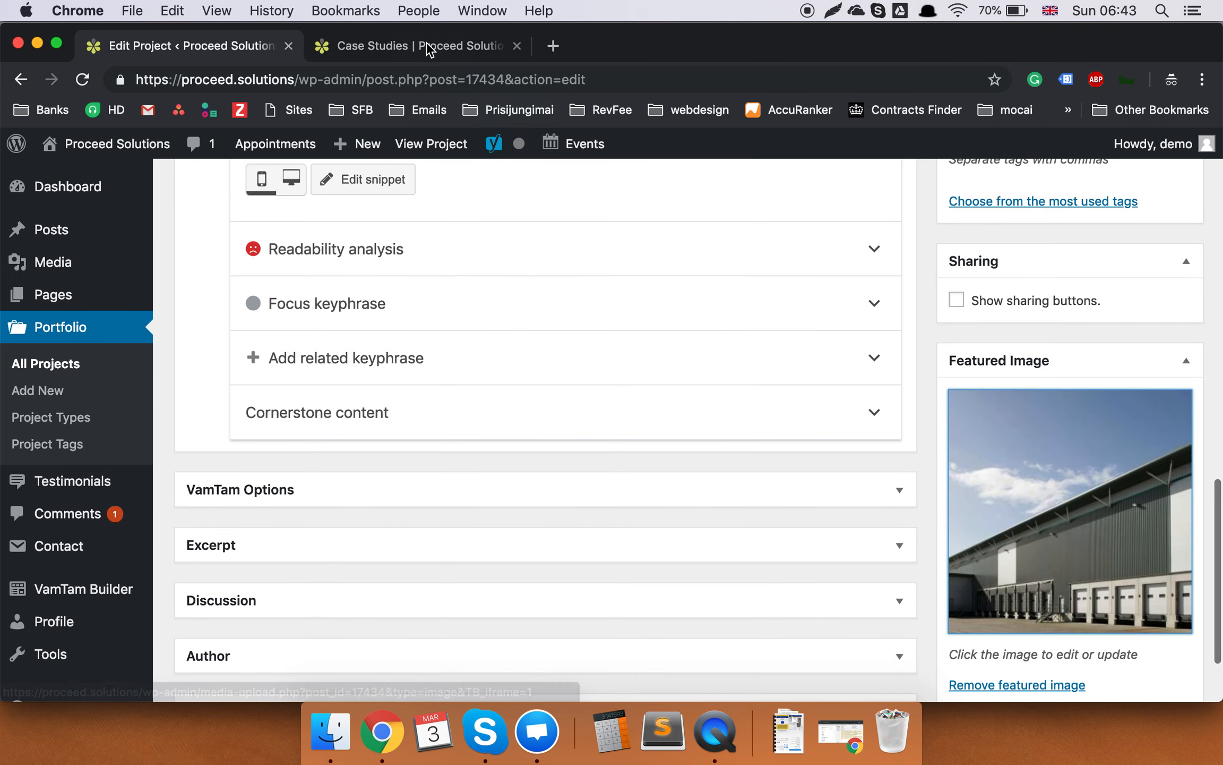
{"action": "left_click", "coordinate": [429, 48]}
{"action": "scroll", "coordinate": [516, 220], "scroll_direction": "up", "scroll_amount": 3}
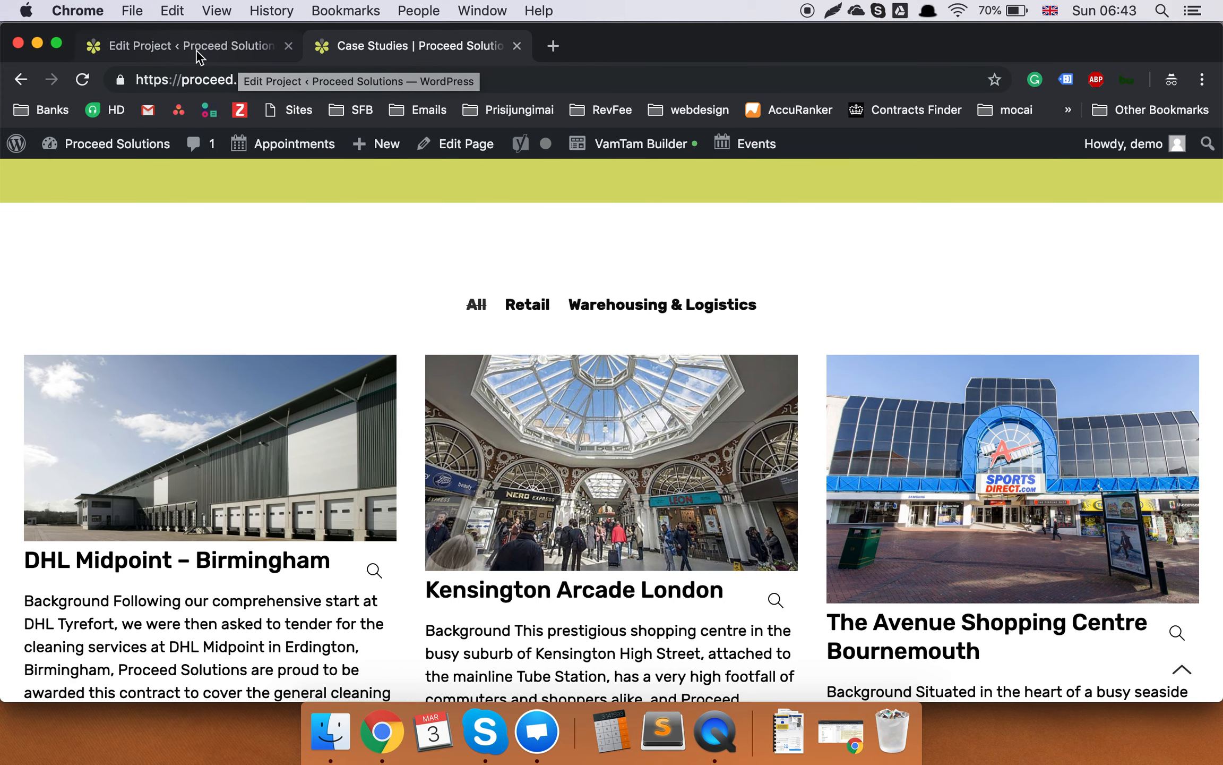
Reload the live DHL Midpoint – Birmingham case study and scroll through its sections.
{"action": "key", "text": "super+r"}
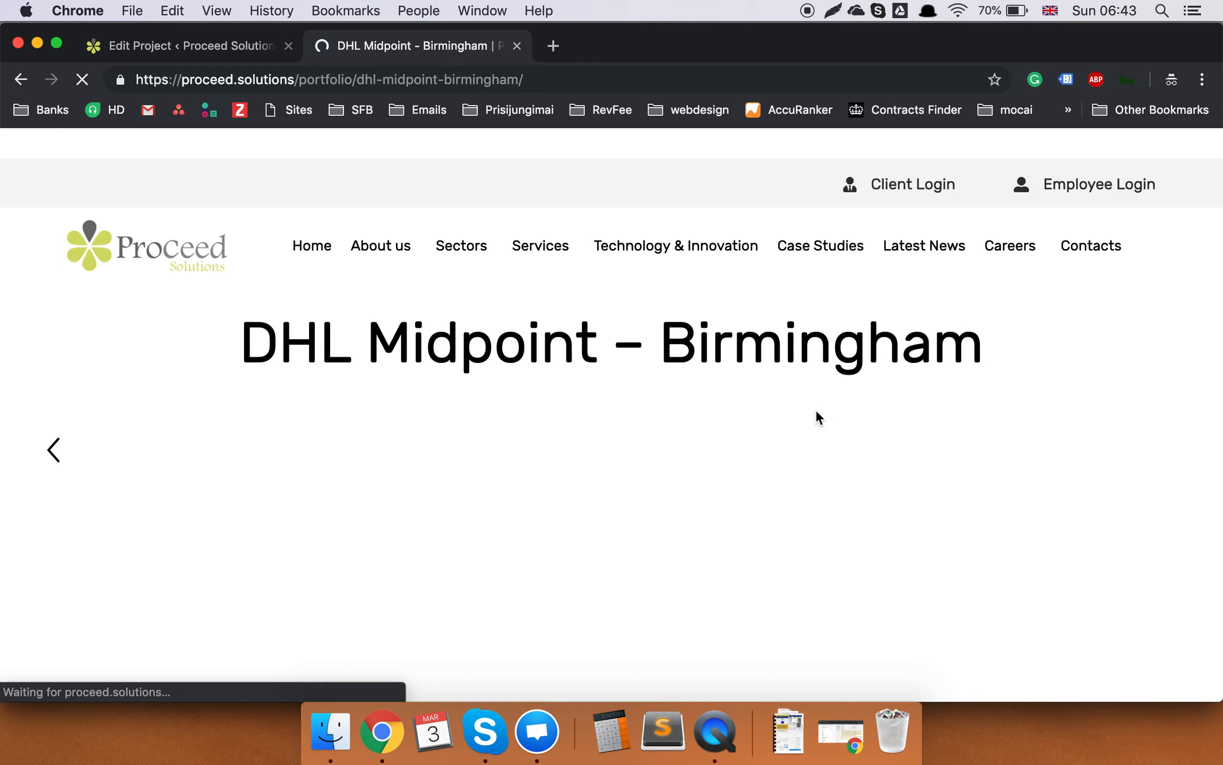
{"action": "scroll", "coordinate": [817, 411], "scroll_direction": "down", "scroll_amount": 5}
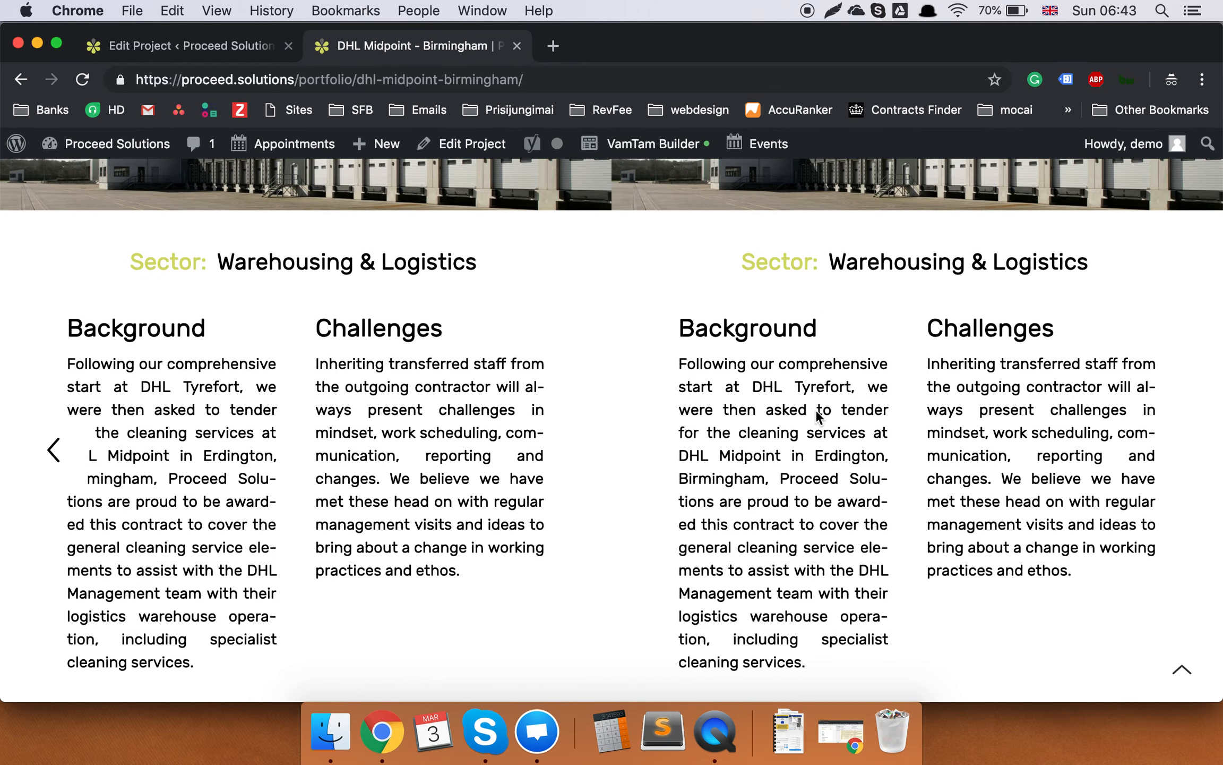
{"action": "scroll", "coordinate": [818, 416], "scroll_direction": "down", "scroll_amount": 10}
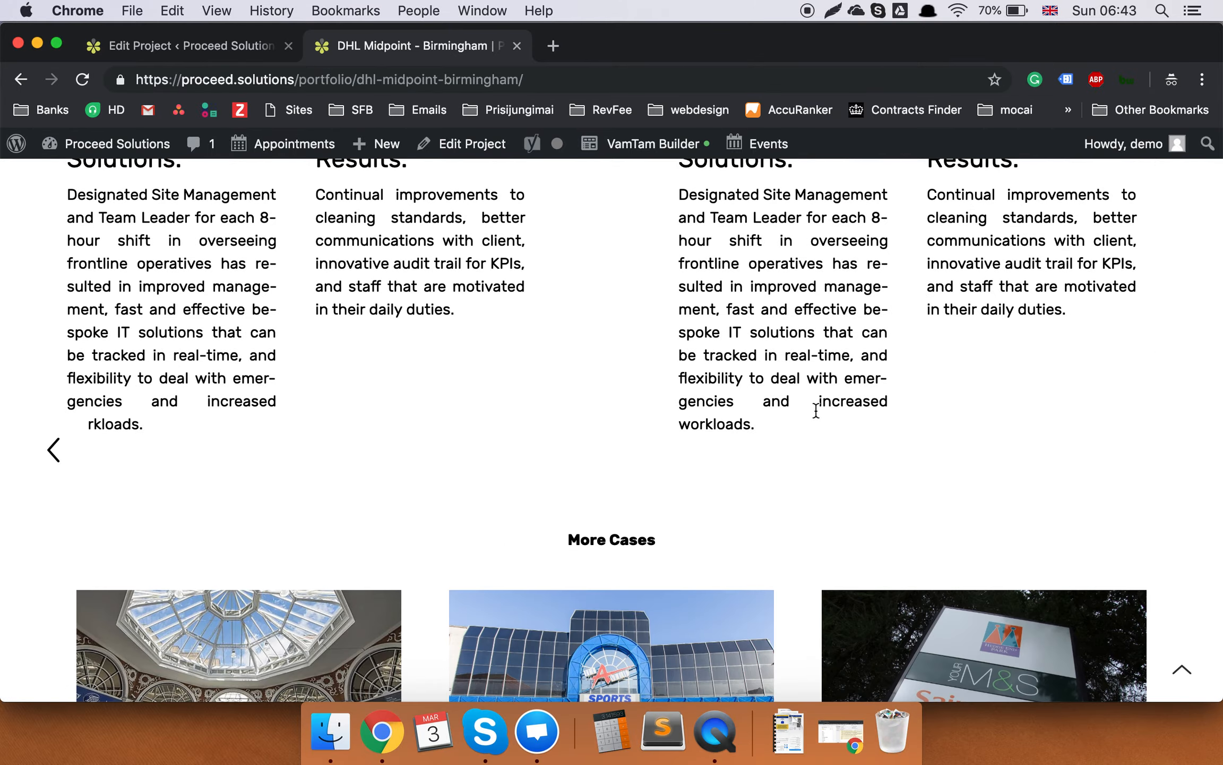
{"action": "scroll", "coordinate": [818, 416], "scroll_direction": "up", "scroll_amount": 10}
{"action": "scroll", "coordinate": [816, 416], "scroll_direction": "down", "scroll_amount": 8}
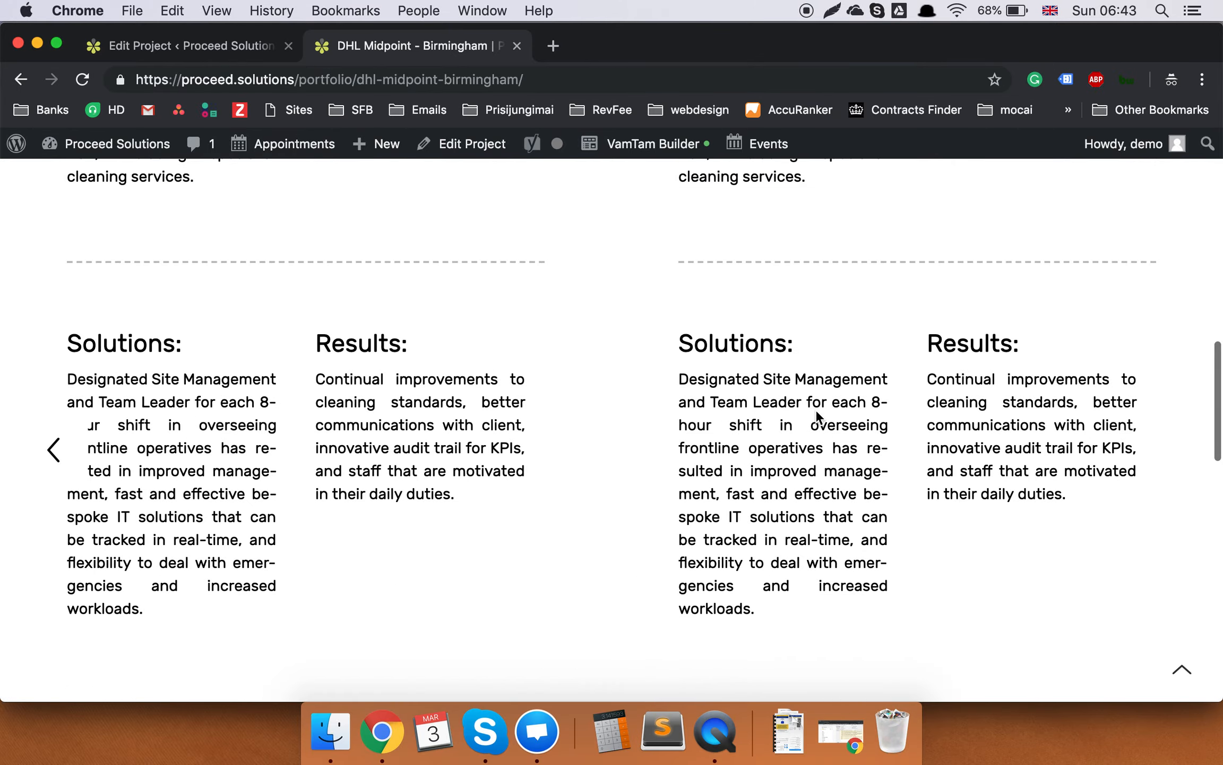
{"action": "scroll", "coordinate": [817, 416], "scroll_direction": "up", "scroll_amount": 15}
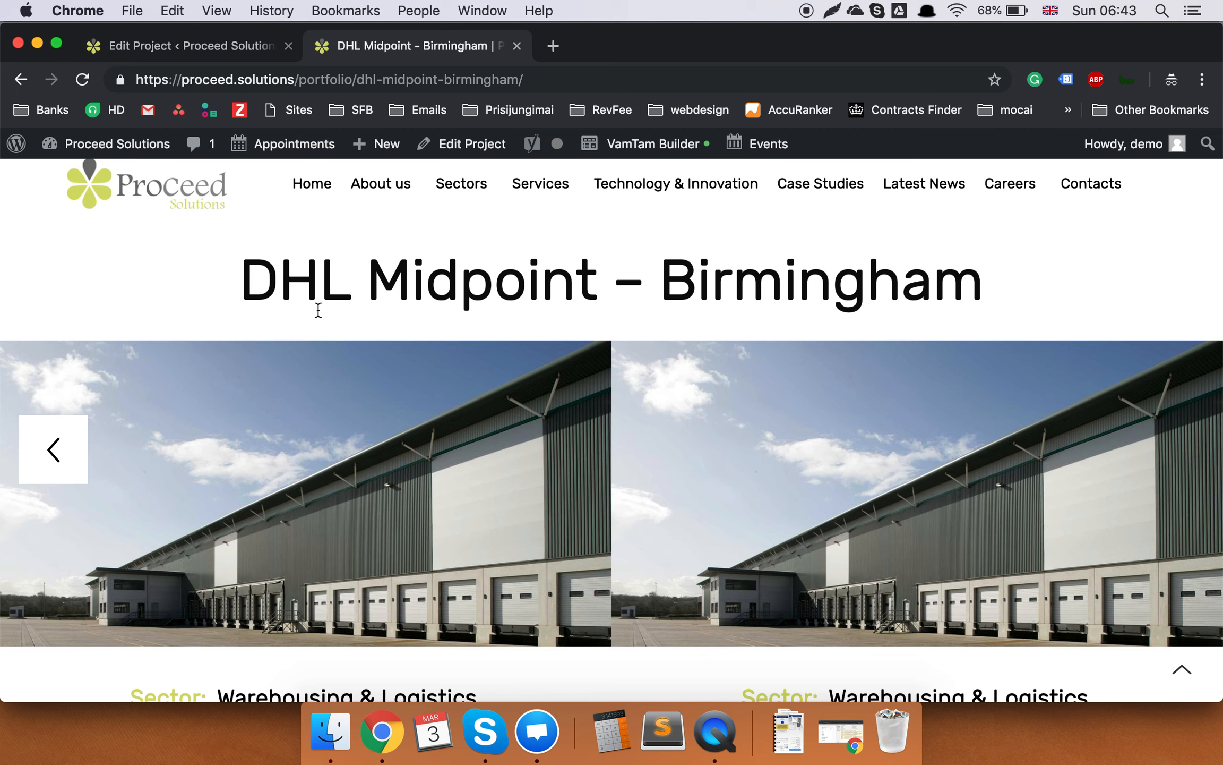
{"action": "left_click", "coordinate": [85, 81]}
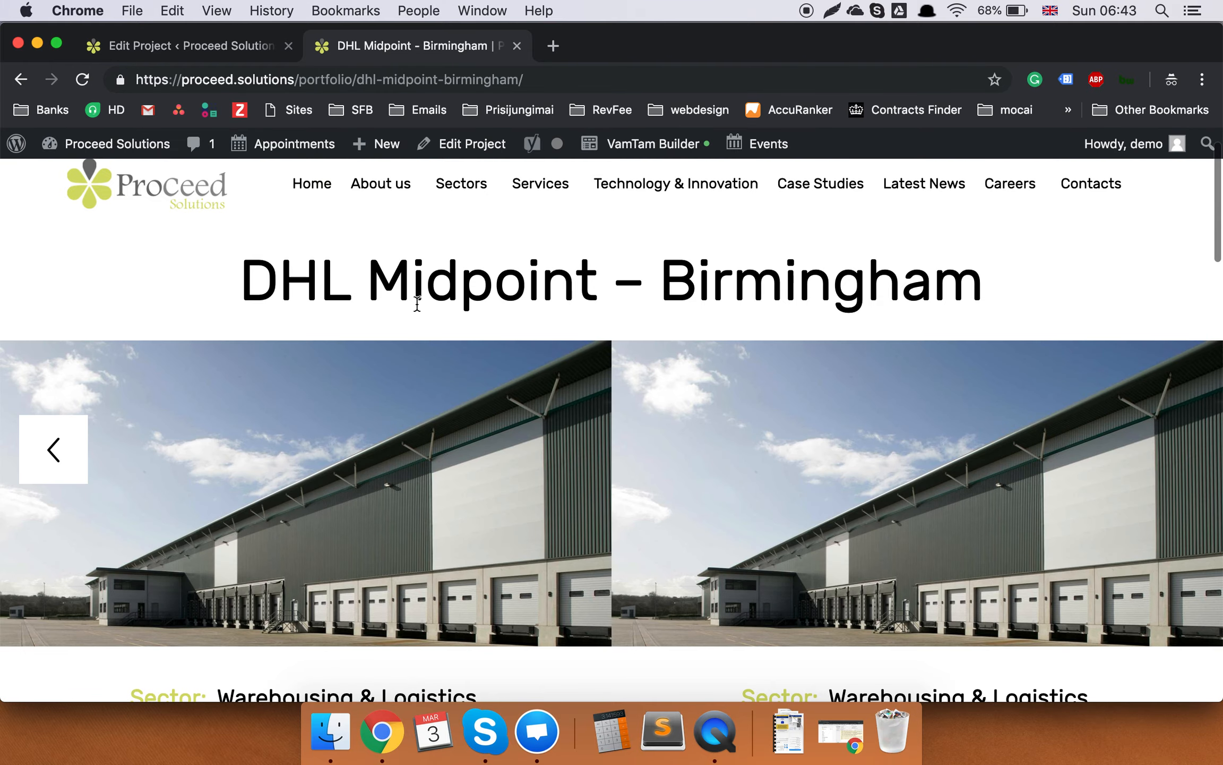
{"action": "scroll", "coordinate": [416, 303], "scroll_direction": "down", "scroll_amount": 6}
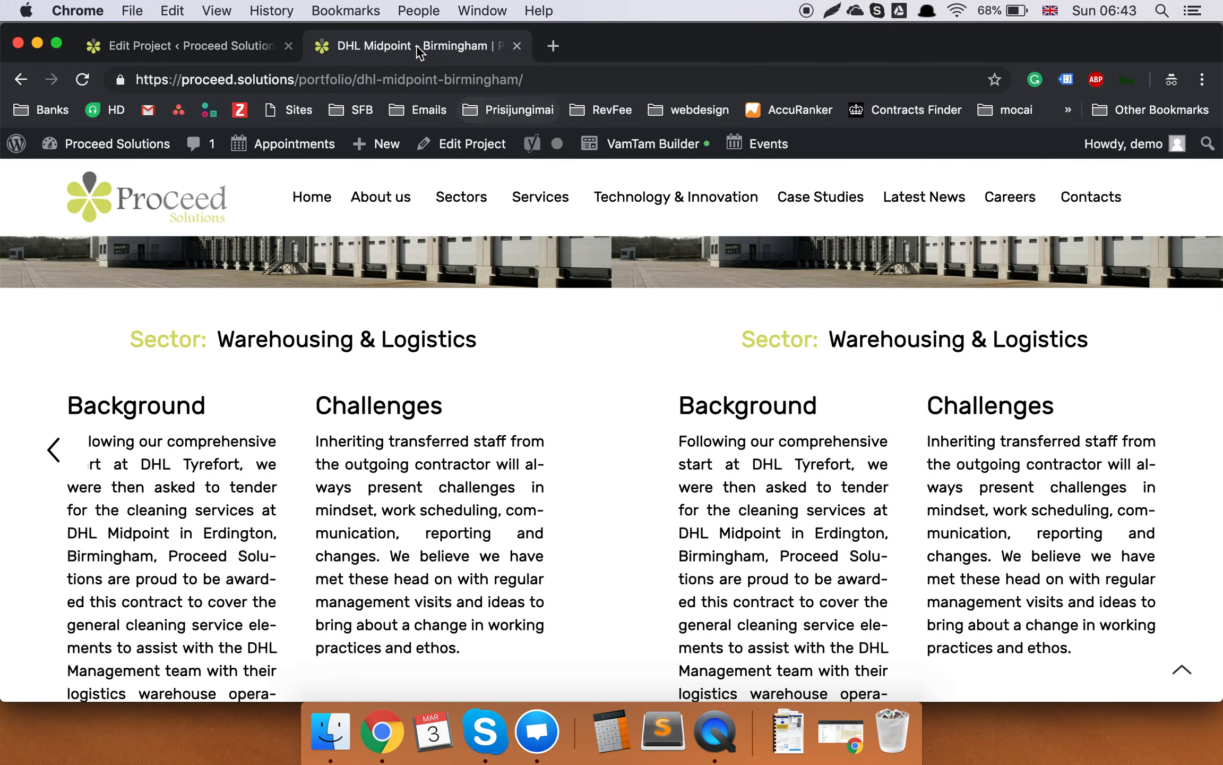
Return to the draft copy's Edit Project tab and launch VamTam Builder on it.
{"action": "left_click", "coordinate": [193, 56]}
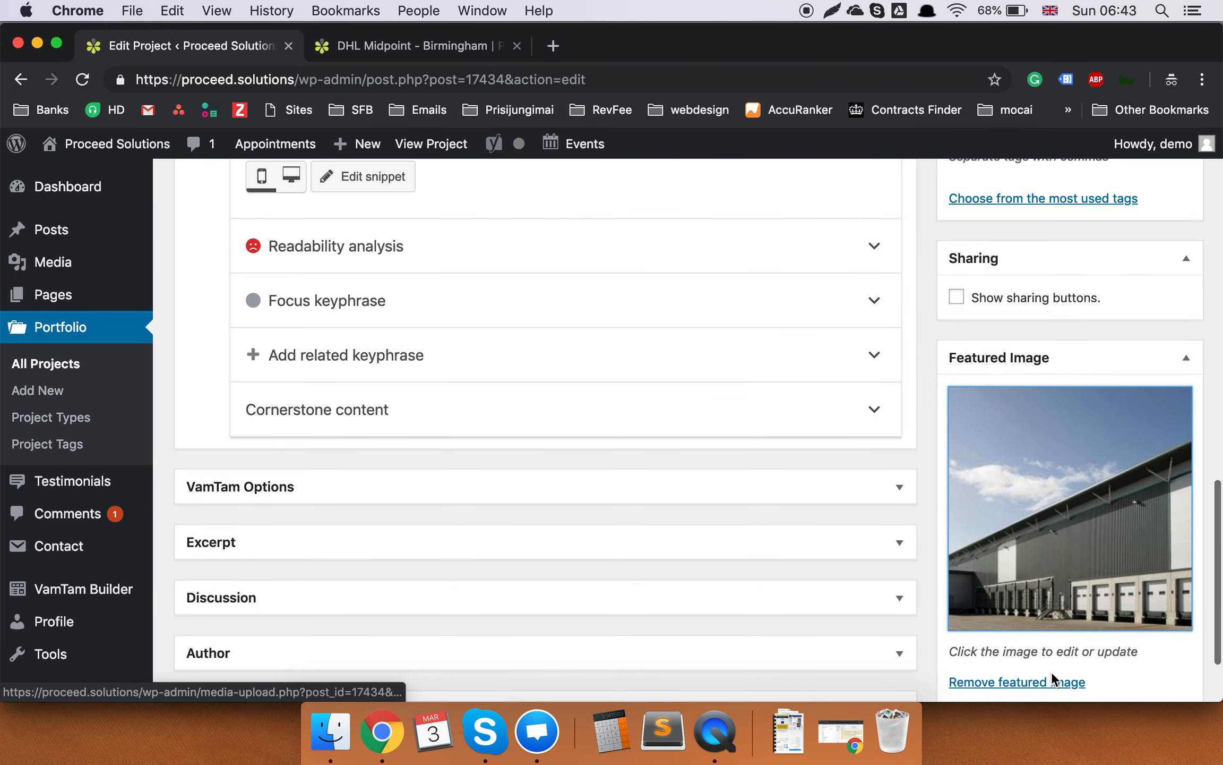
{"action": "scroll", "coordinate": [782, 509], "scroll_direction": "up", "scroll_amount": 10}
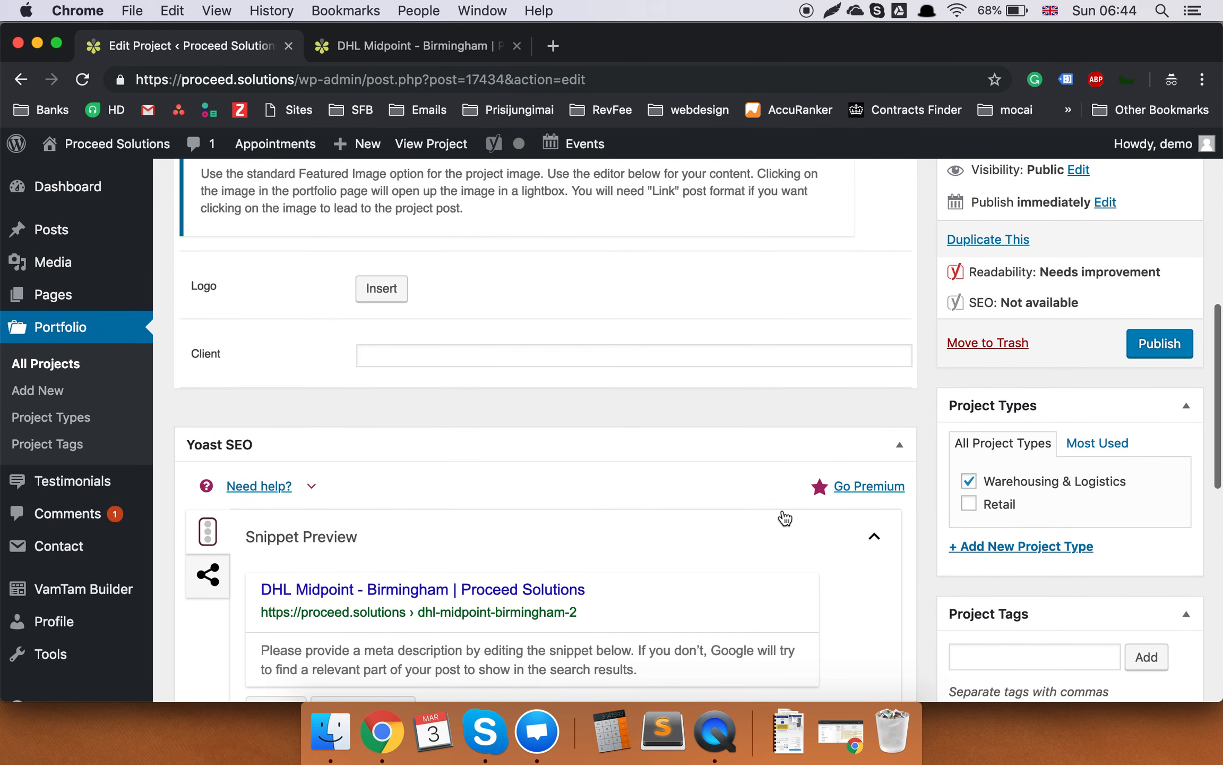
{"action": "scroll", "coordinate": [1017, 505], "scroll_direction": "up", "scroll_amount": 9}
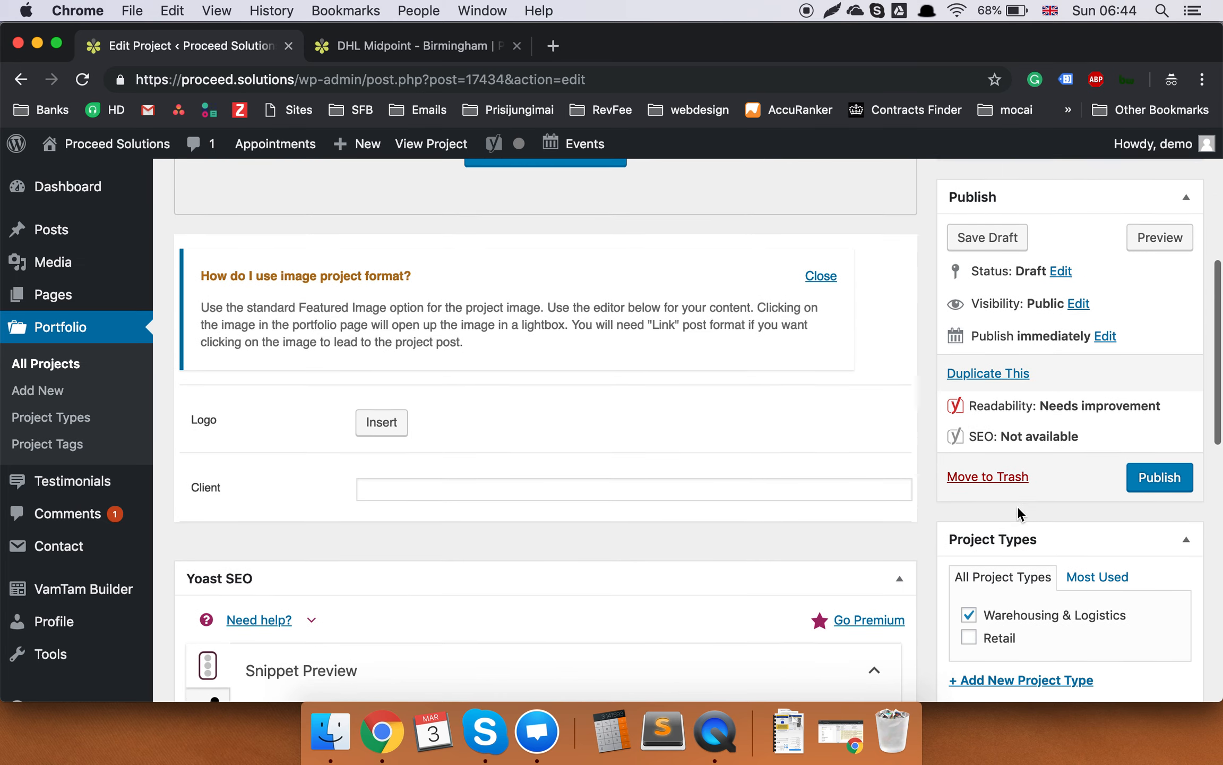
{"action": "scroll", "coordinate": [553, 488], "scroll_direction": "down", "scroll_amount": 2}
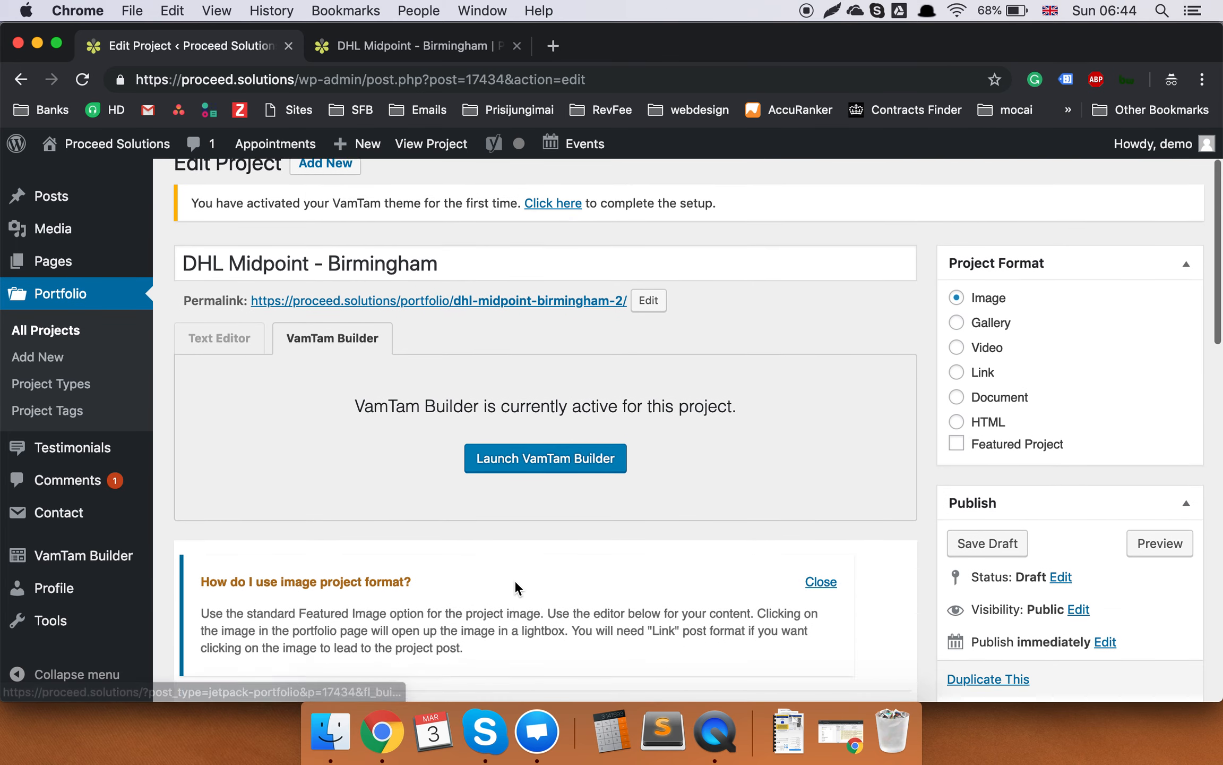
{"action": "left_click", "coordinate": [565, 436]}
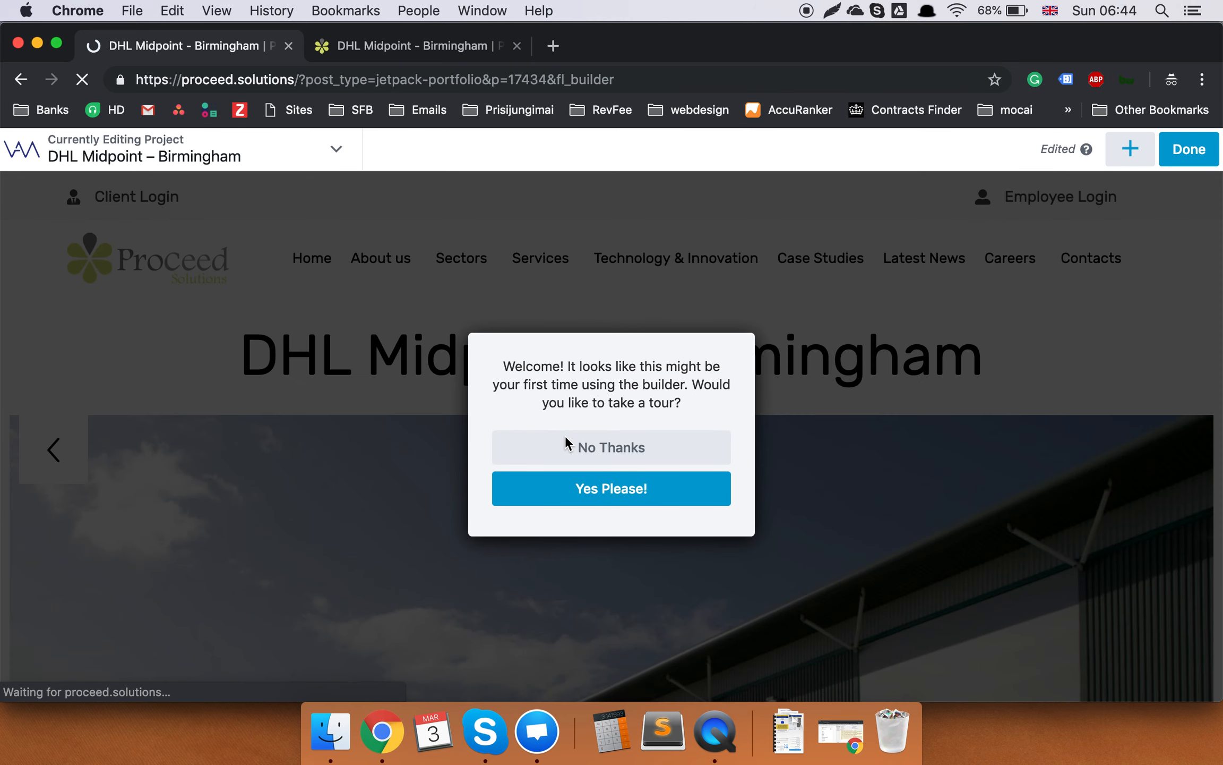
{"action": "left_click", "coordinate": [644, 455]}
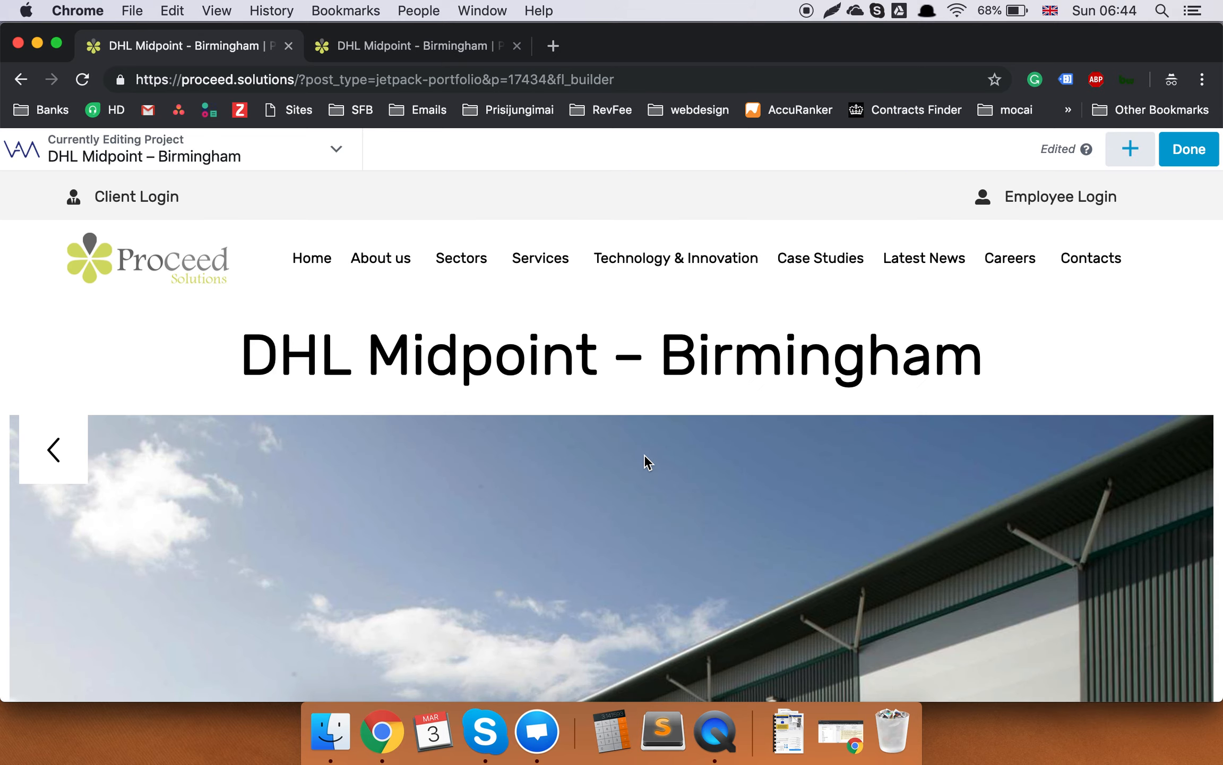
{"action": "scroll", "coordinate": [712, 297], "scroll_direction": "down", "scroll_amount": 10}
{"action": "scroll", "coordinate": [712, 297], "scroll_direction": "up", "scroll_amount": 7}
{"action": "scroll", "coordinate": [712, 297], "scroll_direction": "up", "scroll_amount": 5}
{"action": "scroll", "coordinate": [712, 297], "scroll_direction": "down", "scroll_amount": 10}
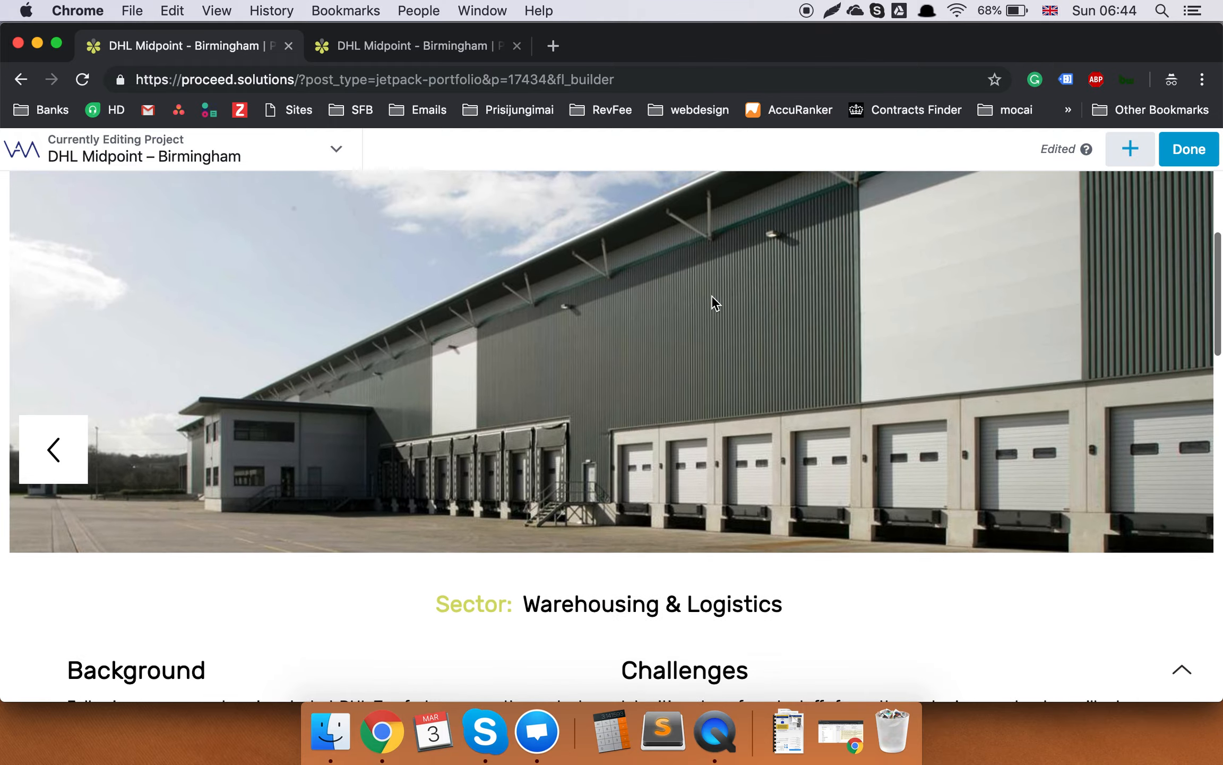
{"action": "scroll", "coordinate": [711, 294], "scroll_direction": "down", "scroll_amount": 5}
{"action": "scroll", "coordinate": [711, 295], "scroll_direction": "down", "scroll_amount": 1}
{"action": "scroll", "coordinate": [711, 294], "scroll_direction": "up", "scroll_amount": 8}
{"action": "scroll", "coordinate": [711, 294], "scroll_direction": "down", "scroll_amount": 7}
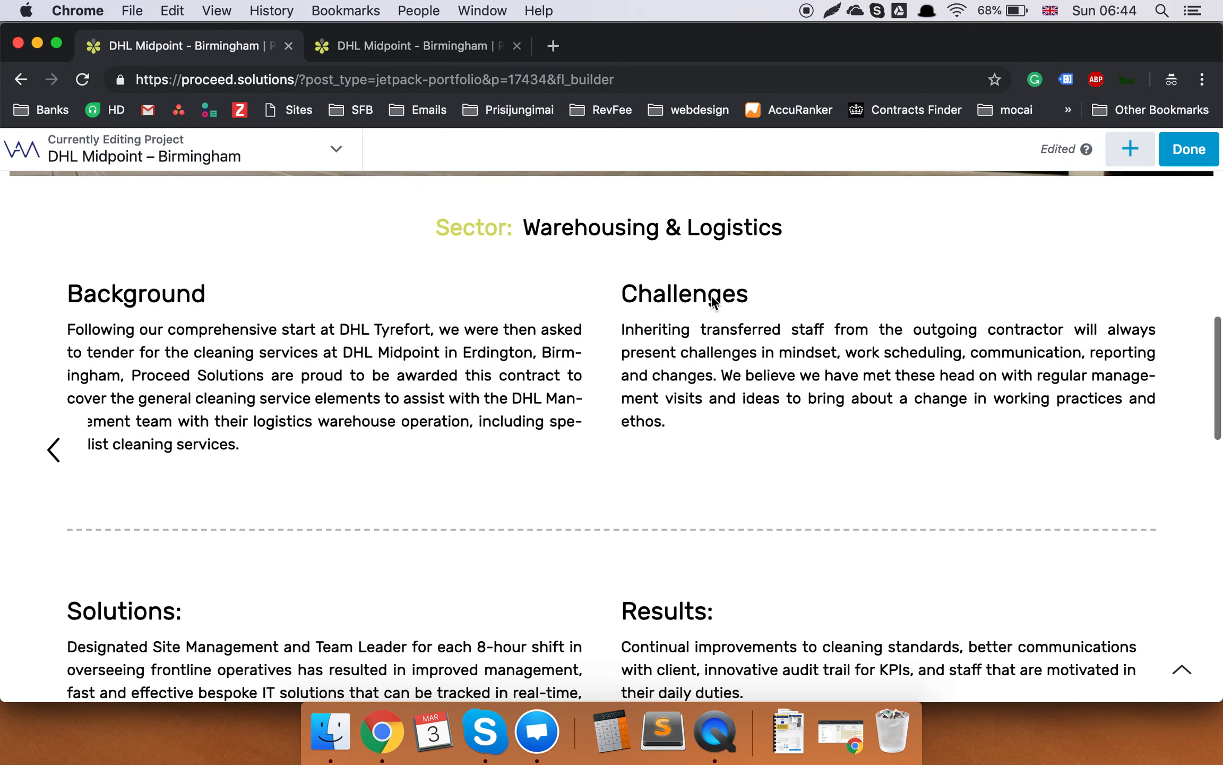
{"action": "scroll", "coordinate": [712, 299], "scroll_direction": "down", "scroll_amount": 10}
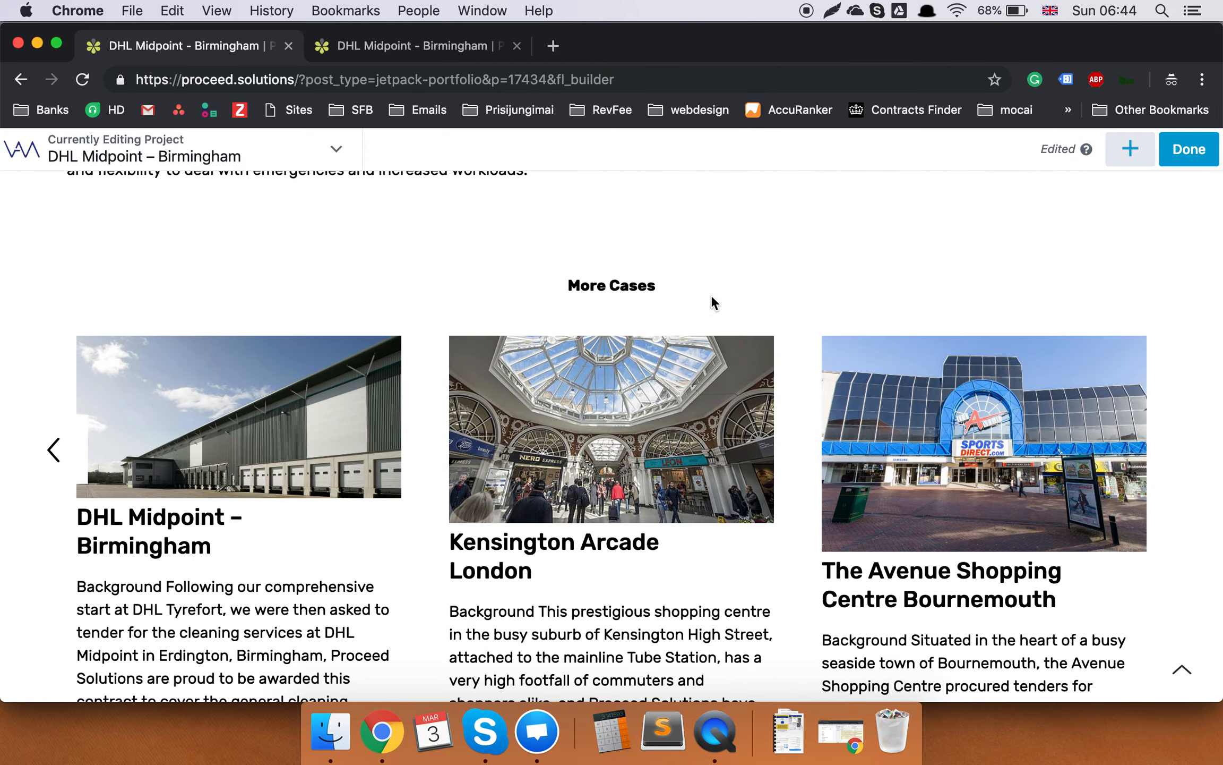
{"action": "scroll", "coordinate": [711, 297], "scroll_direction": "up", "scroll_amount": 10}
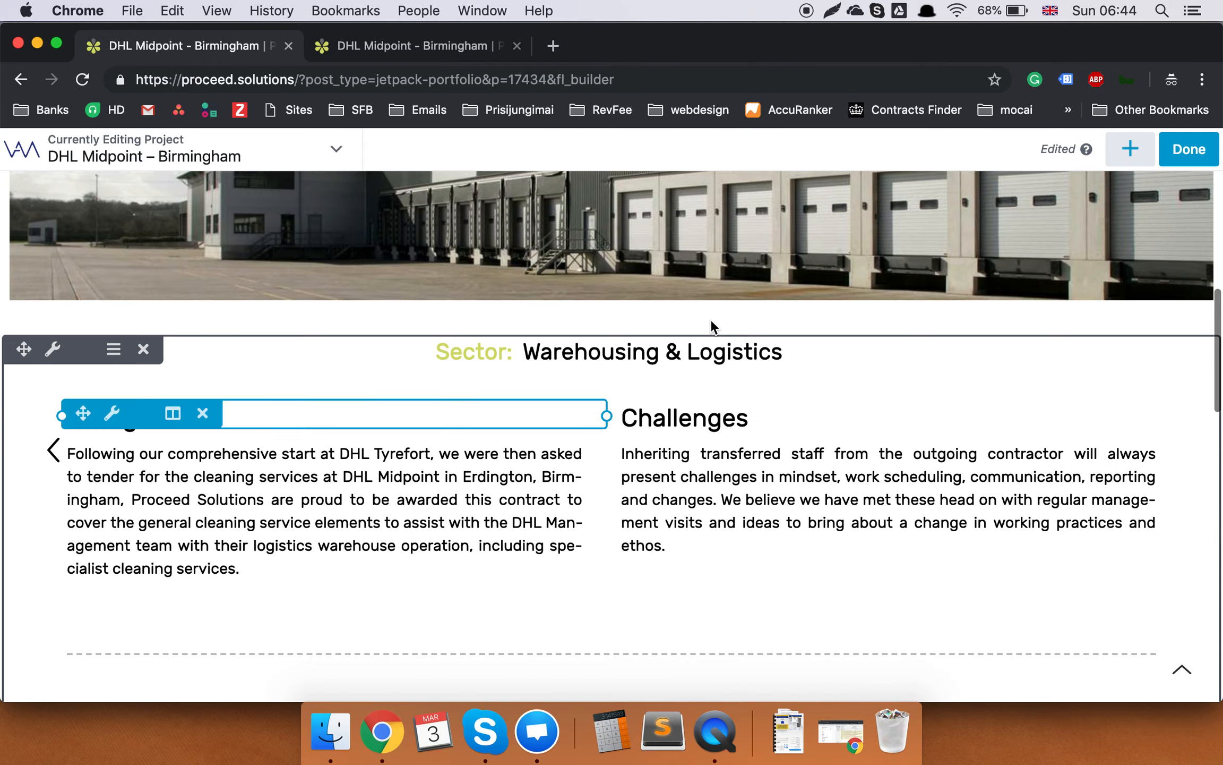
{"action": "scroll", "coordinate": [708, 323], "scroll_direction": "up", "scroll_amount": 3}
{"action": "scroll", "coordinate": [716, 320], "scroll_direction": "down", "scroll_amount": 8}
{"action": "scroll", "coordinate": [716, 322], "scroll_direction": "up", "scroll_amount": 2}
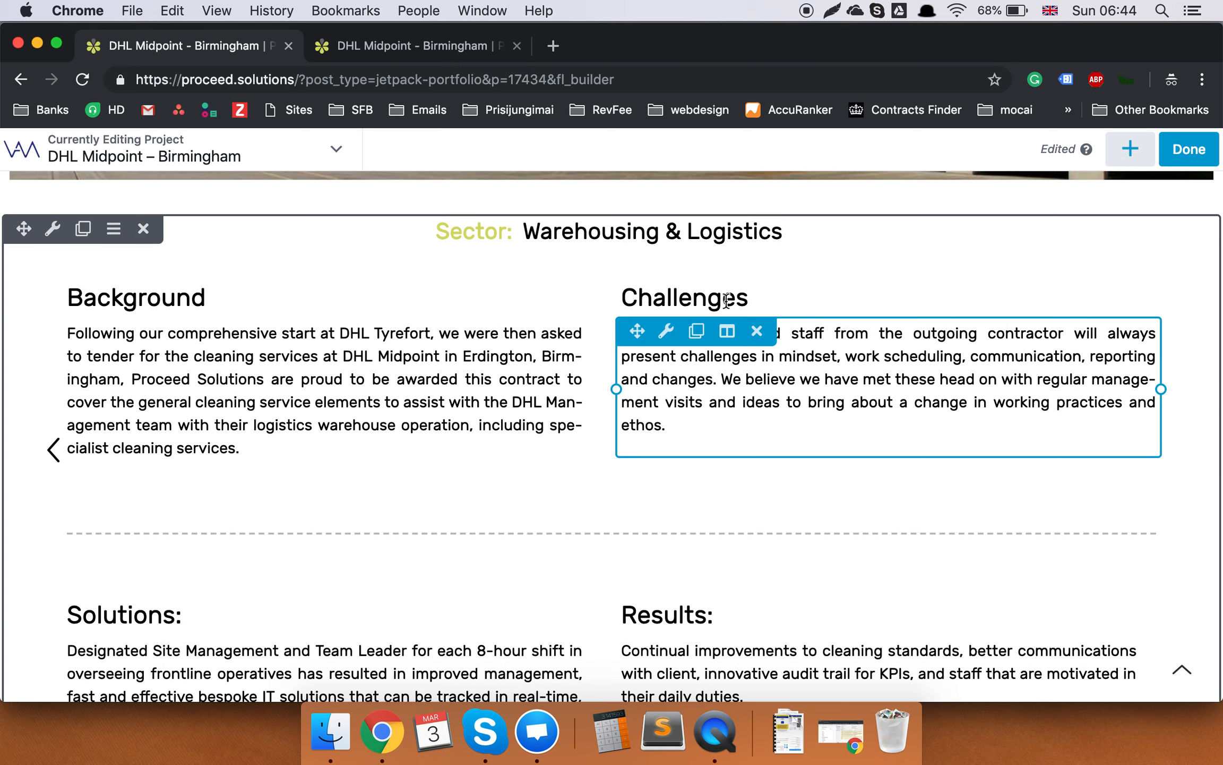
{"action": "scroll", "coordinate": [395, 550], "scroll_direction": "down", "scroll_amount": 3}
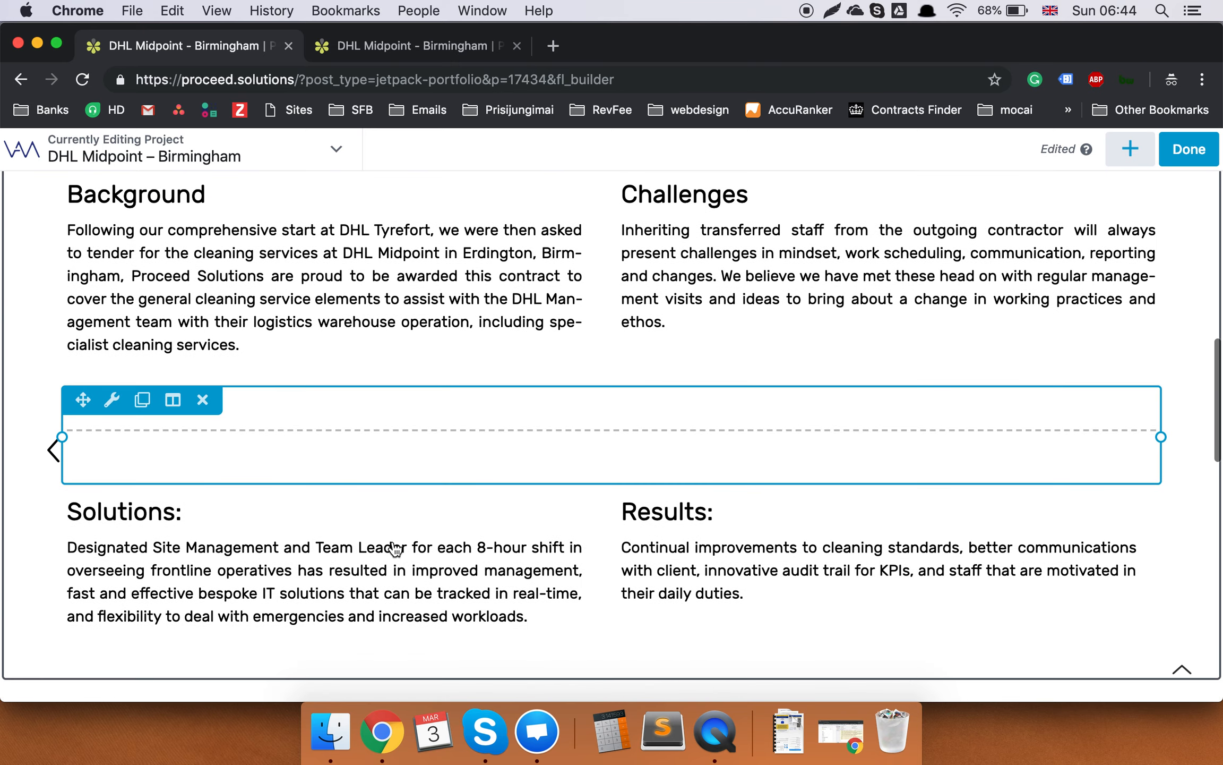
{"action": "scroll", "coordinate": [778, 560], "scroll_direction": "down", "scroll_amount": 3}
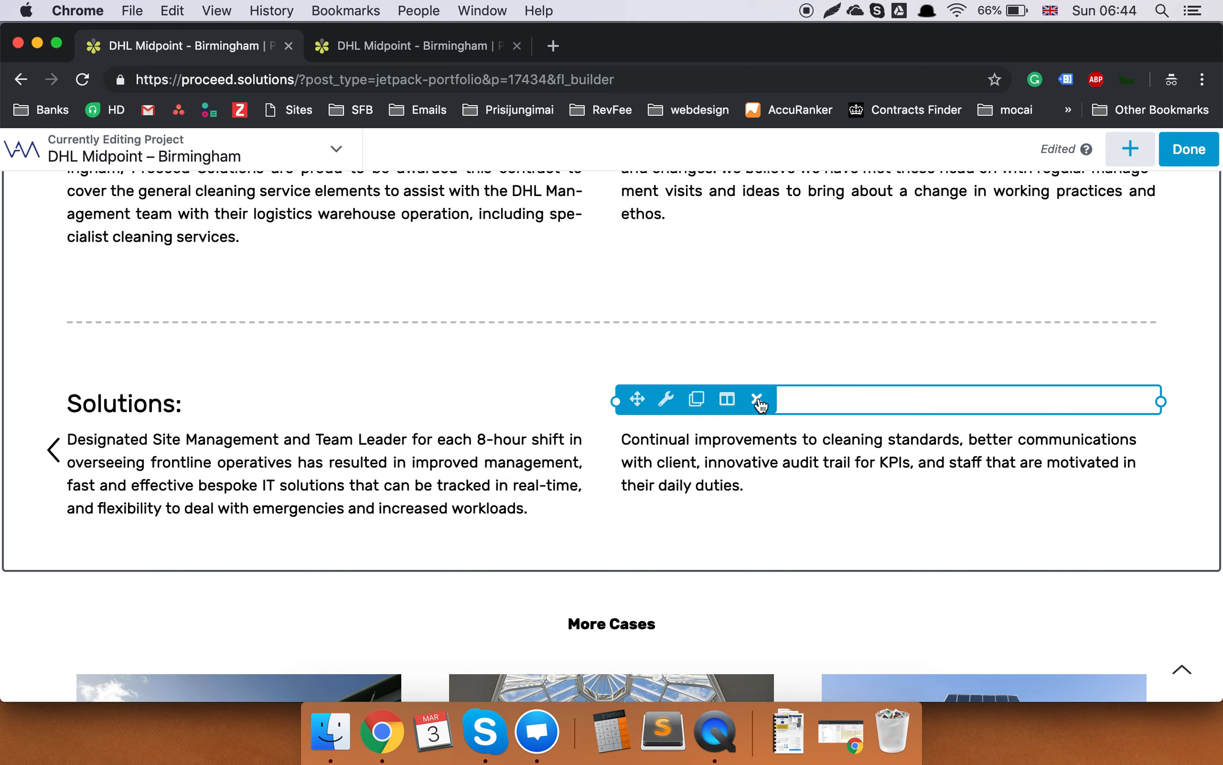
Inspect the Results heading and paragraph settings, closing both without changes.
{"action": "left_click", "coordinate": [855, 406]}
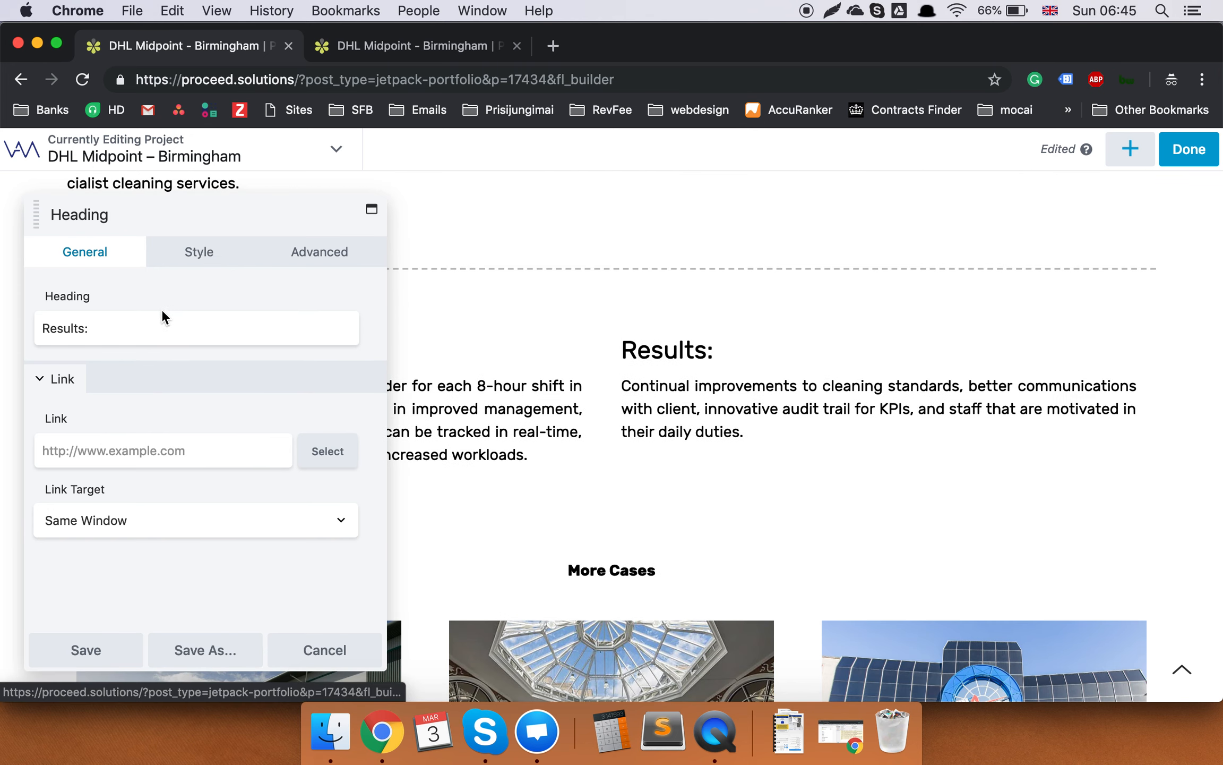
{"action": "left_click", "coordinate": [88, 313]}
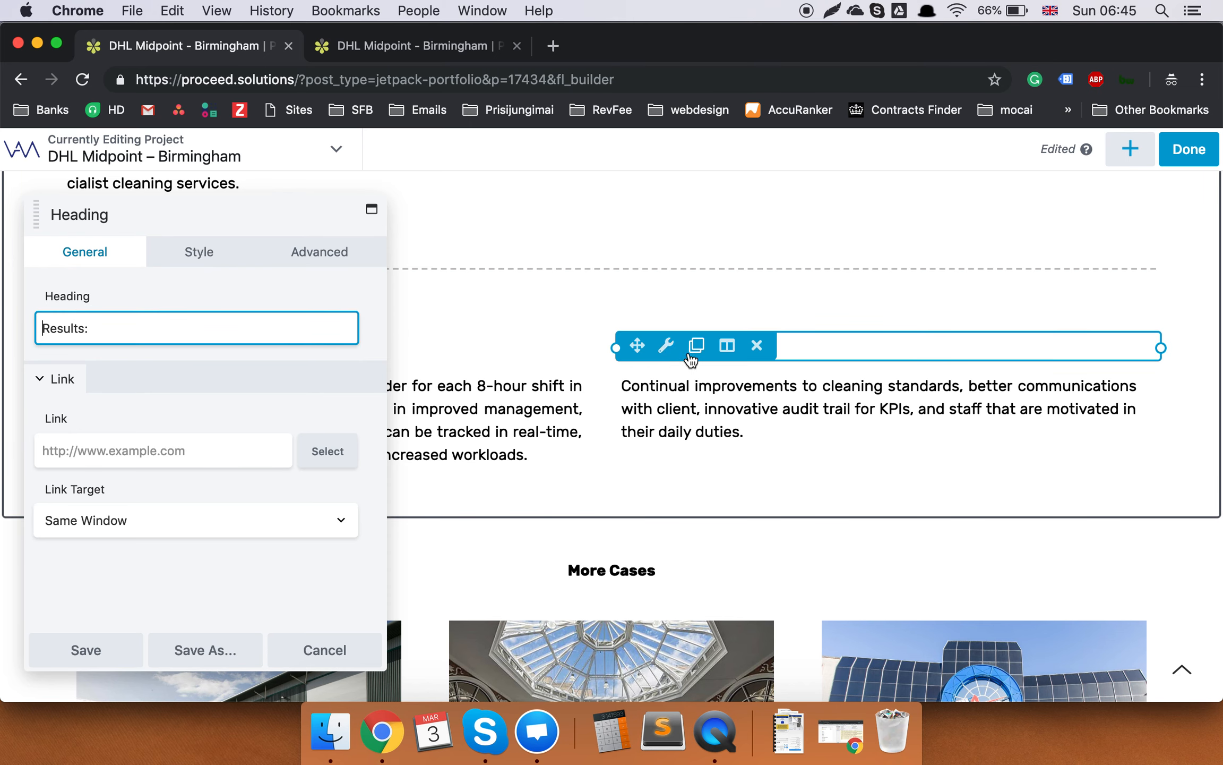
{"action": "left_click", "coordinate": [320, 651]}
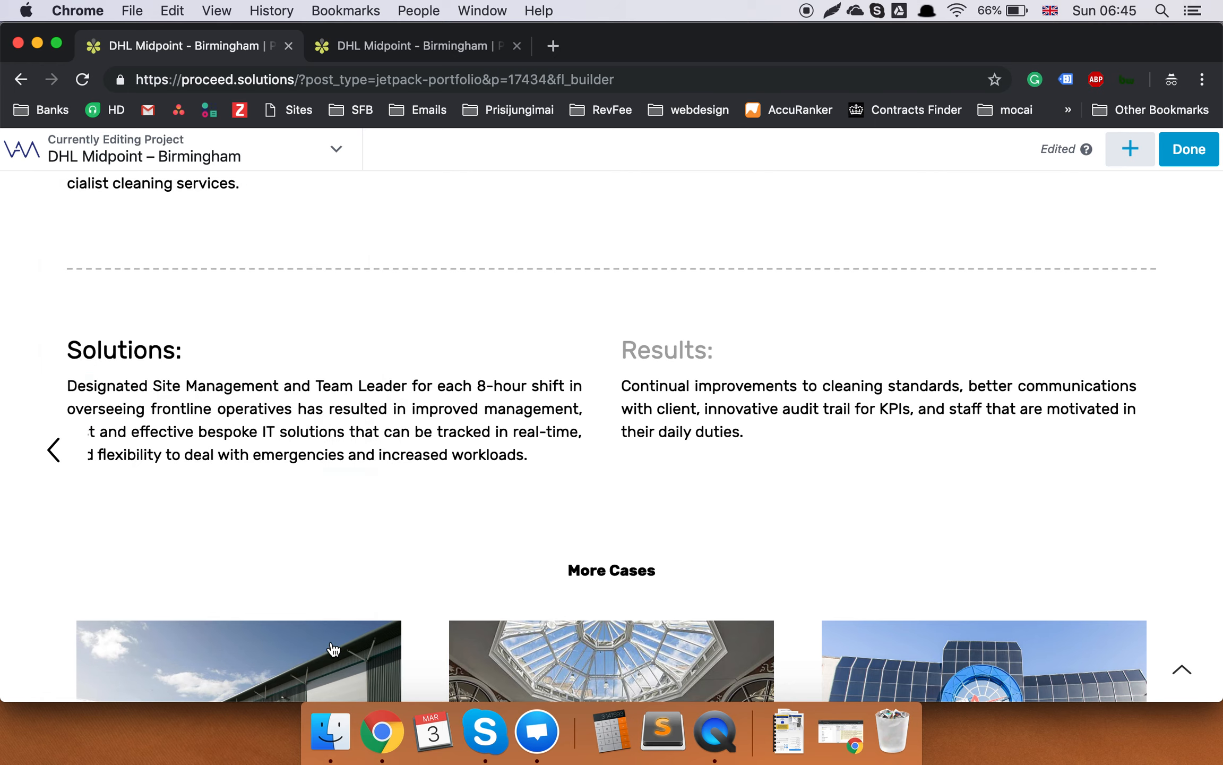
{"action": "left_click", "coordinate": [824, 408]}
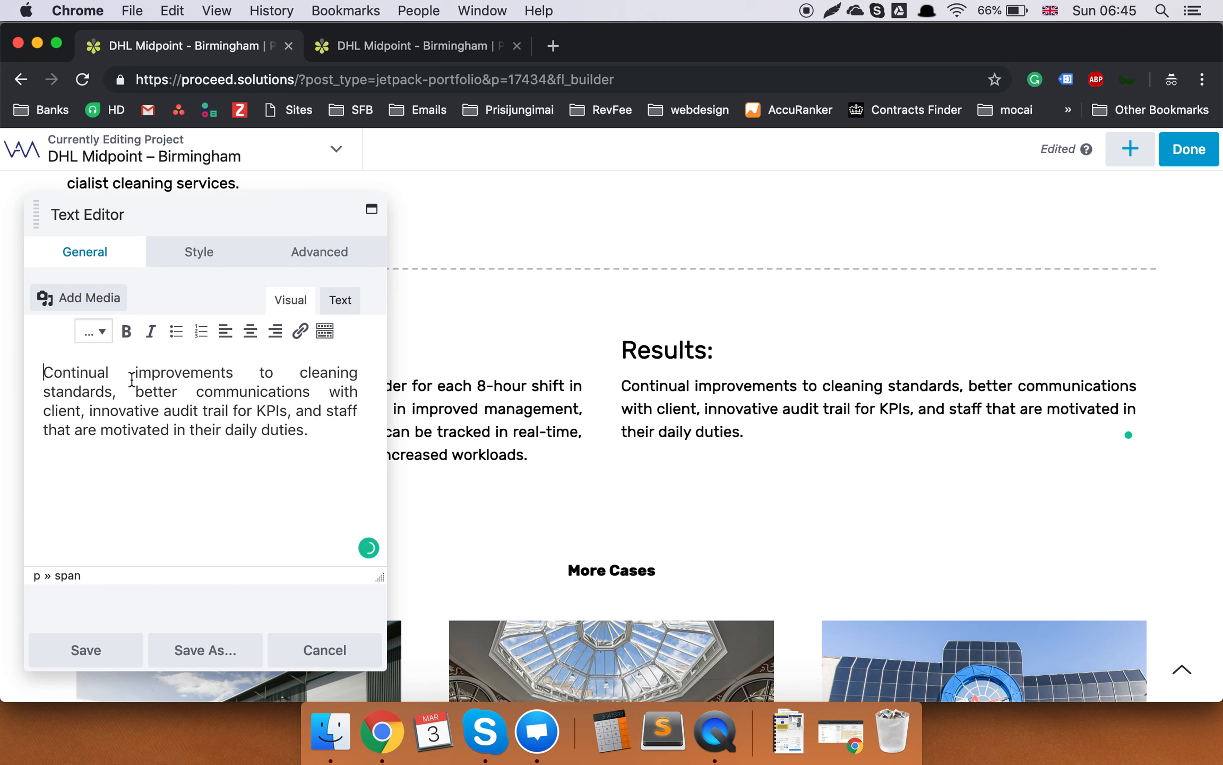
{"action": "left_click", "coordinate": [325, 650]}
Append 'bla bla bla' to the Background paragraph and save the module.
{"action": "scroll", "coordinate": [729, 509], "scroll_direction": "up", "scroll_amount": 10}
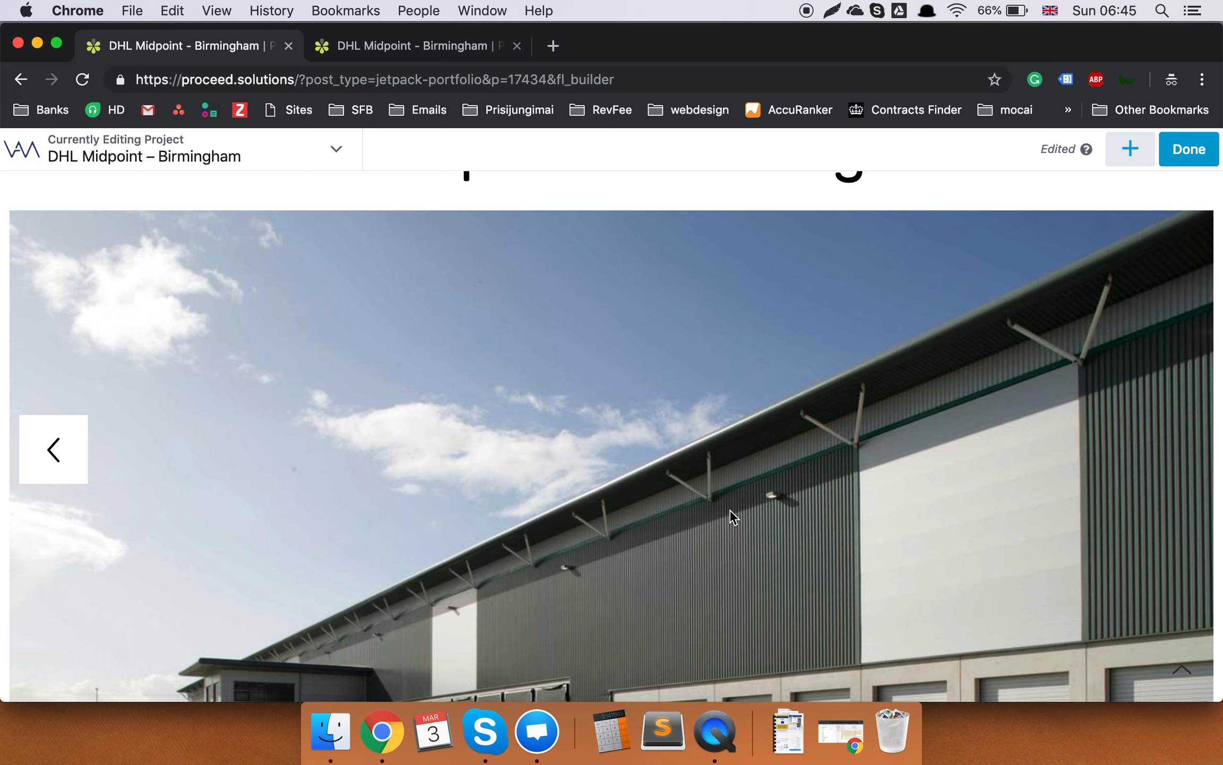
{"action": "scroll", "coordinate": [730, 510], "scroll_direction": "up", "scroll_amount": 3}
{"action": "scroll", "coordinate": [730, 510], "scroll_direction": "down", "scroll_amount": 10}
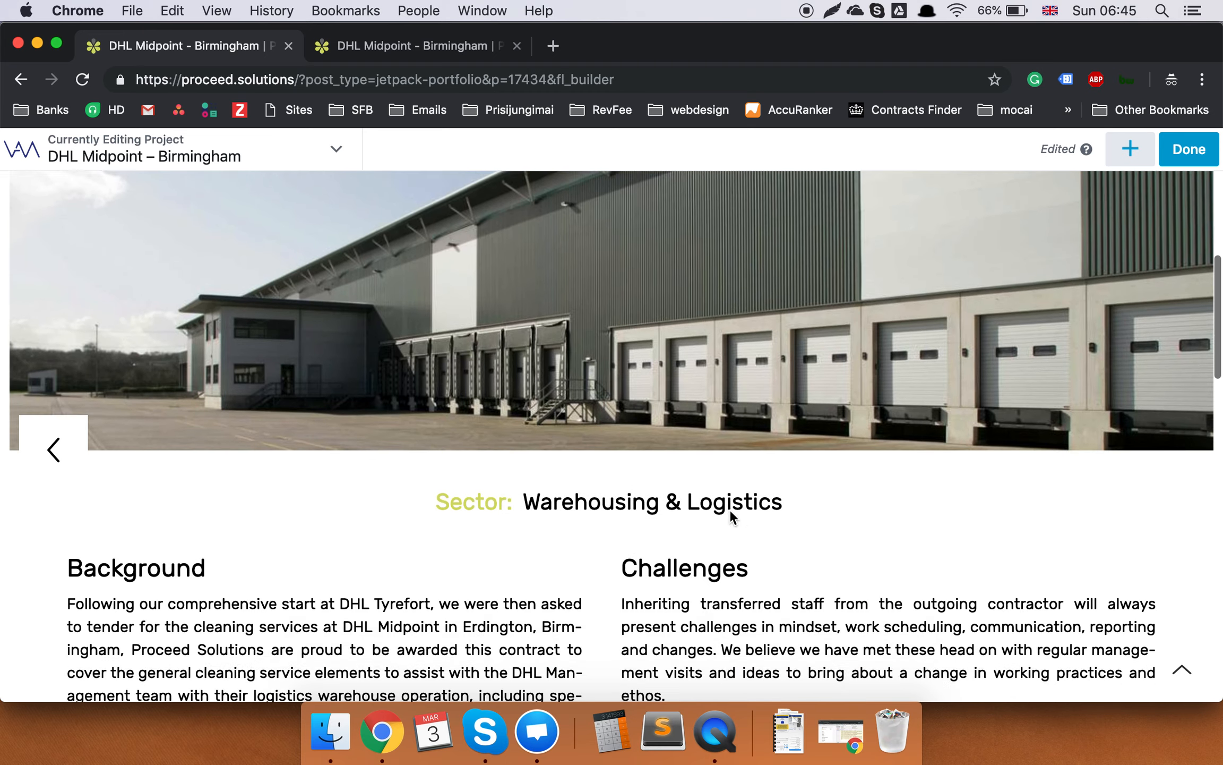
{"action": "scroll", "coordinate": [730, 515], "scroll_direction": "down", "scroll_amount": 2}
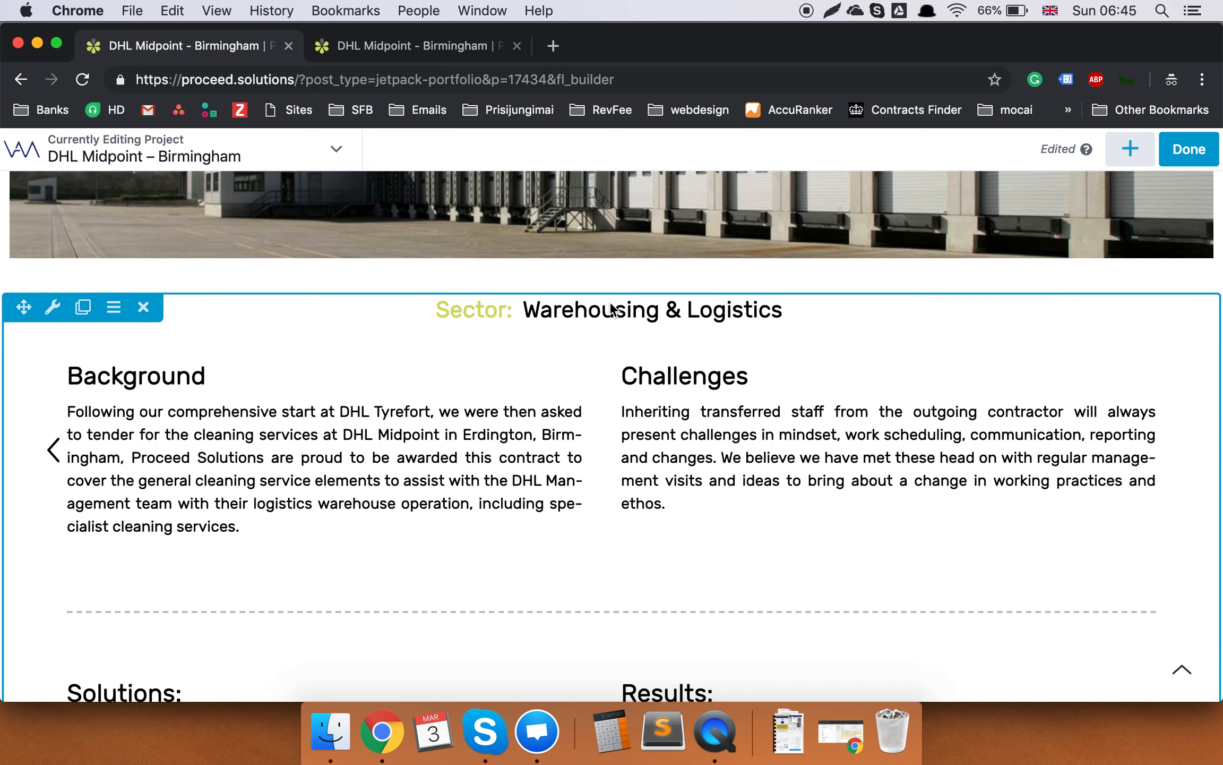
{"action": "scroll", "coordinate": [709, 470], "scroll_direction": "down", "scroll_amount": 5}
{"action": "scroll", "coordinate": [761, 473], "scroll_direction": "up", "scroll_amount": 2}
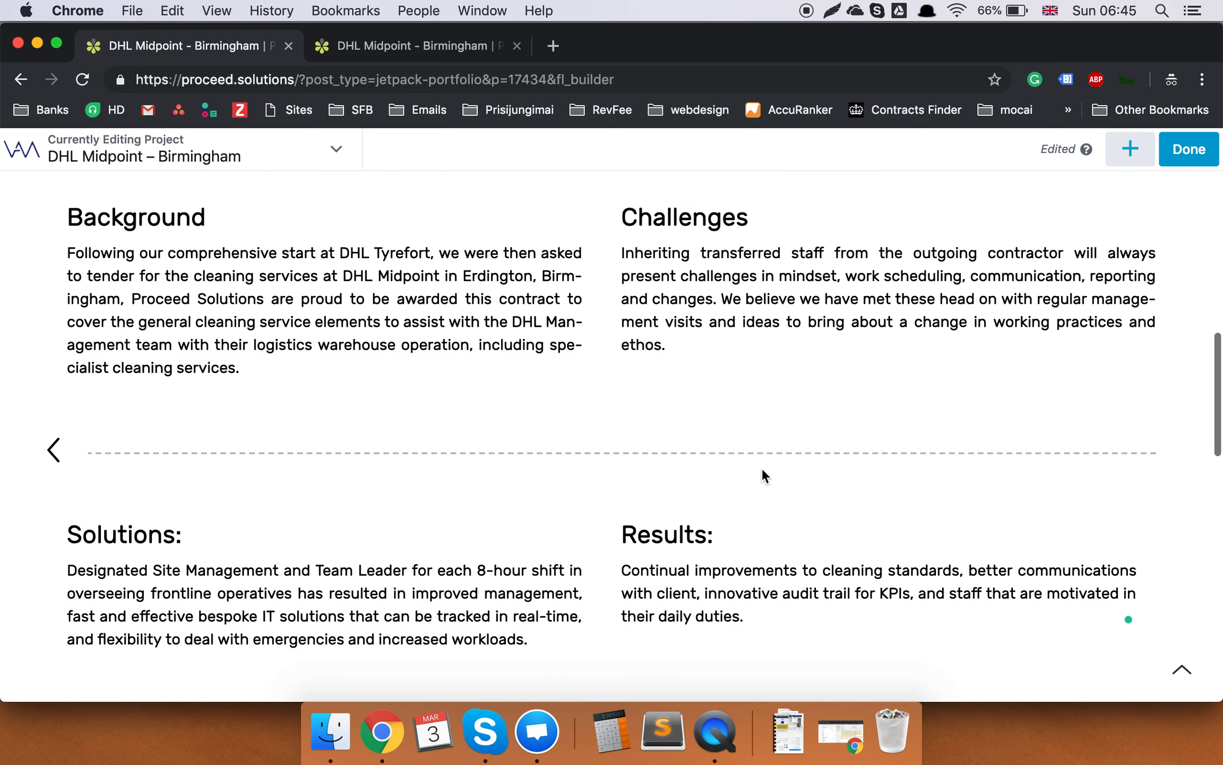
{"action": "left_click", "coordinate": [379, 336]}
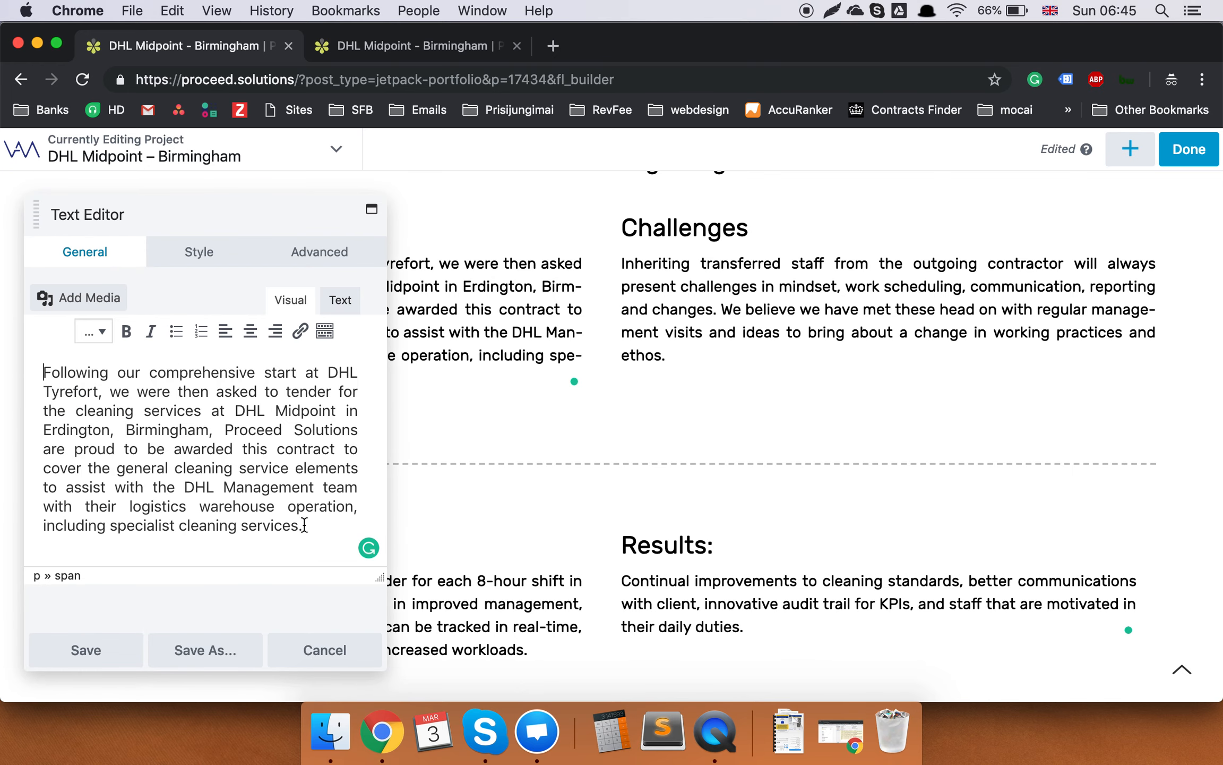
{"action": "type", "text": "bla bla bla"}
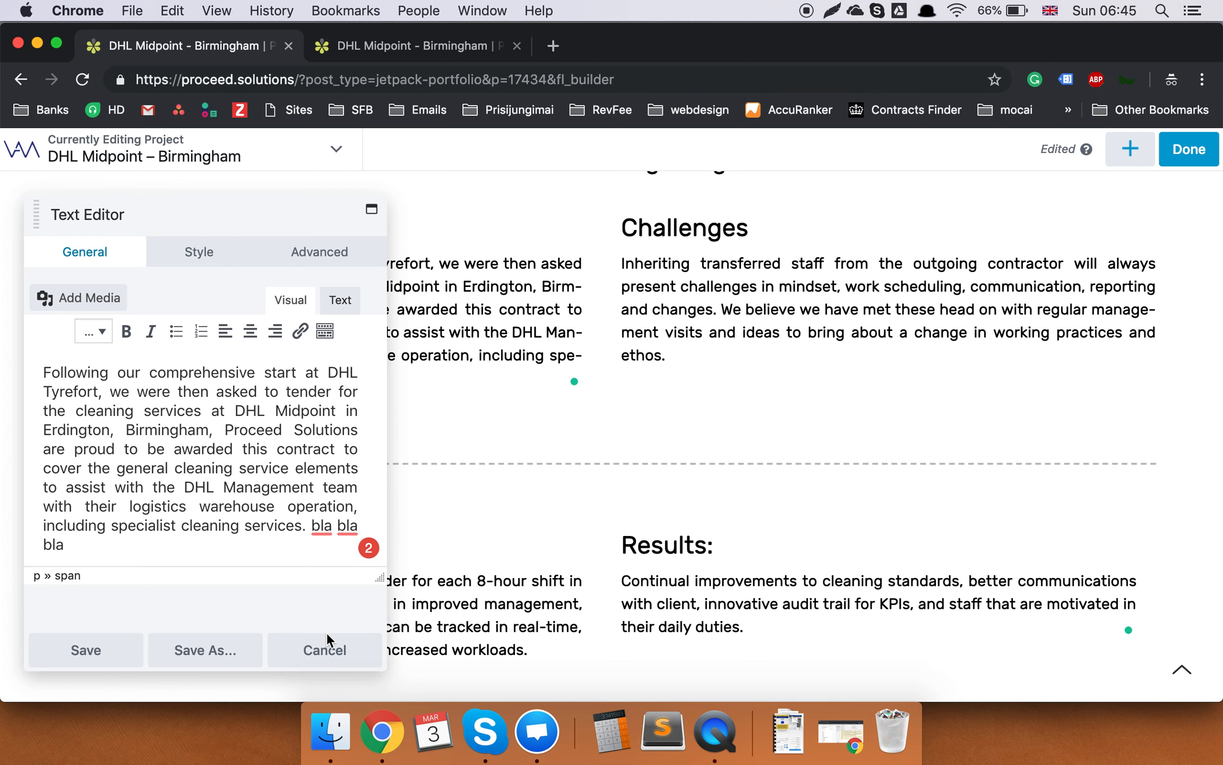
{"action": "left_click", "coordinate": [83, 650]}
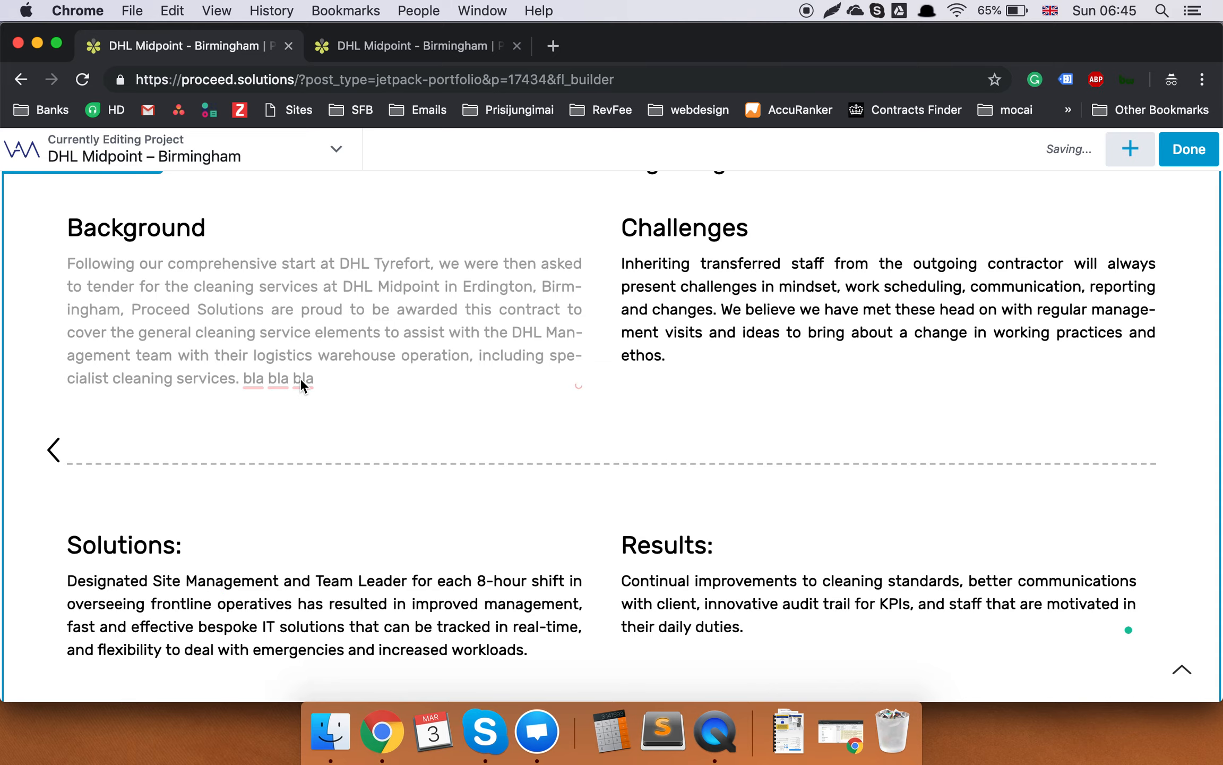
{"action": "scroll", "coordinate": [326, 383], "scroll_direction": "up", "scroll_amount": 10}
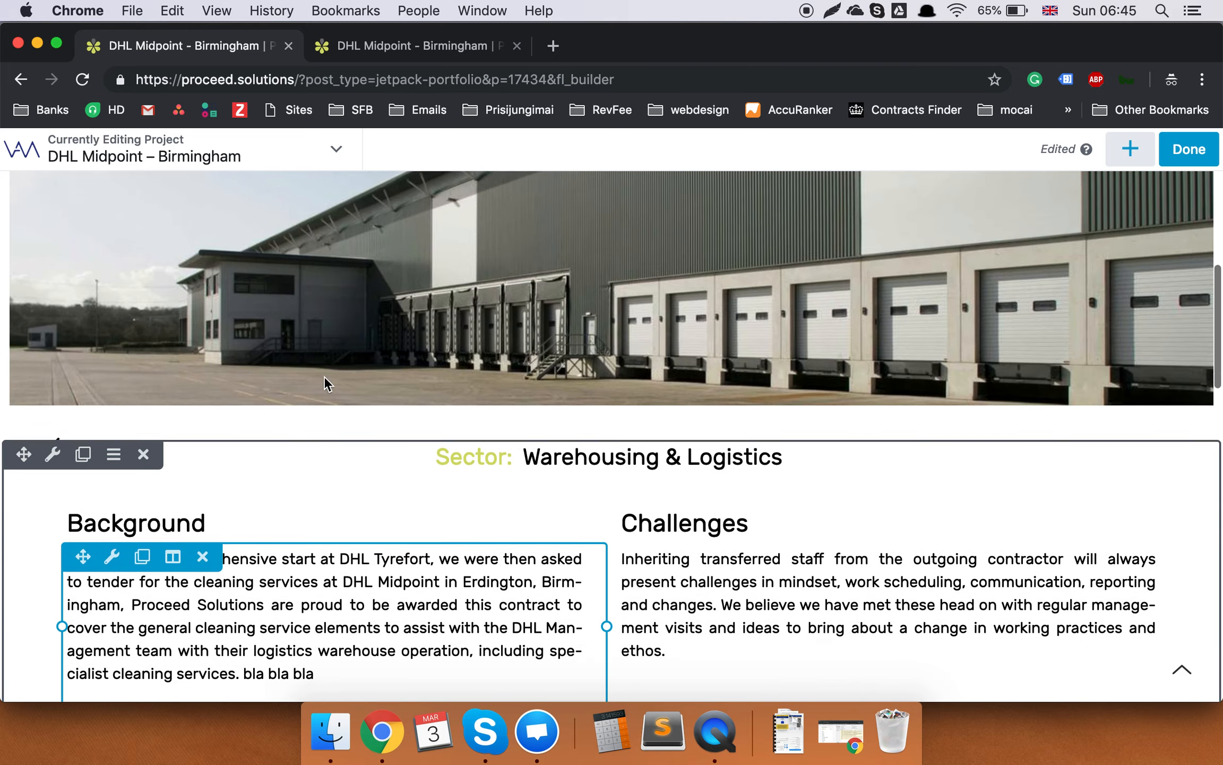
{"action": "scroll", "coordinate": [326, 383], "scroll_direction": "up", "scroll_amount": 10}
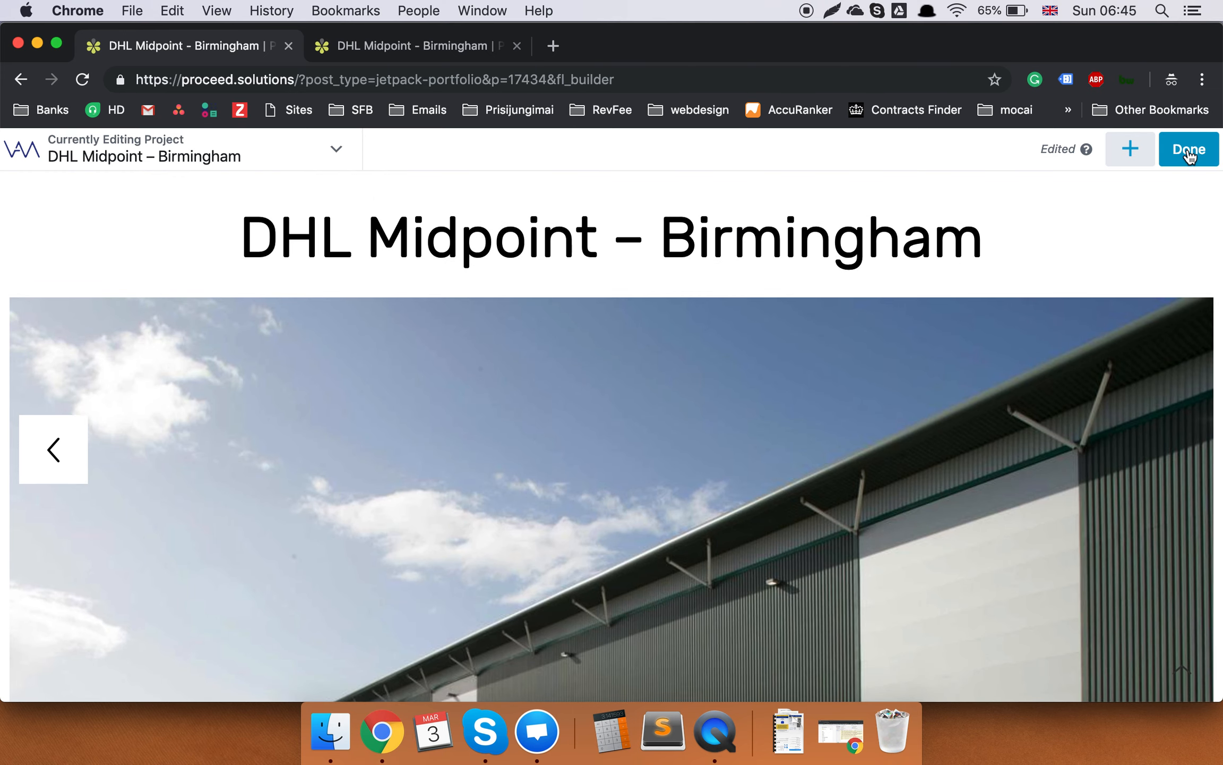
Finish and publish the builder changes, then show the tab's Back history list.
{"action": "left_click", "coordinate": [1190, 153]}
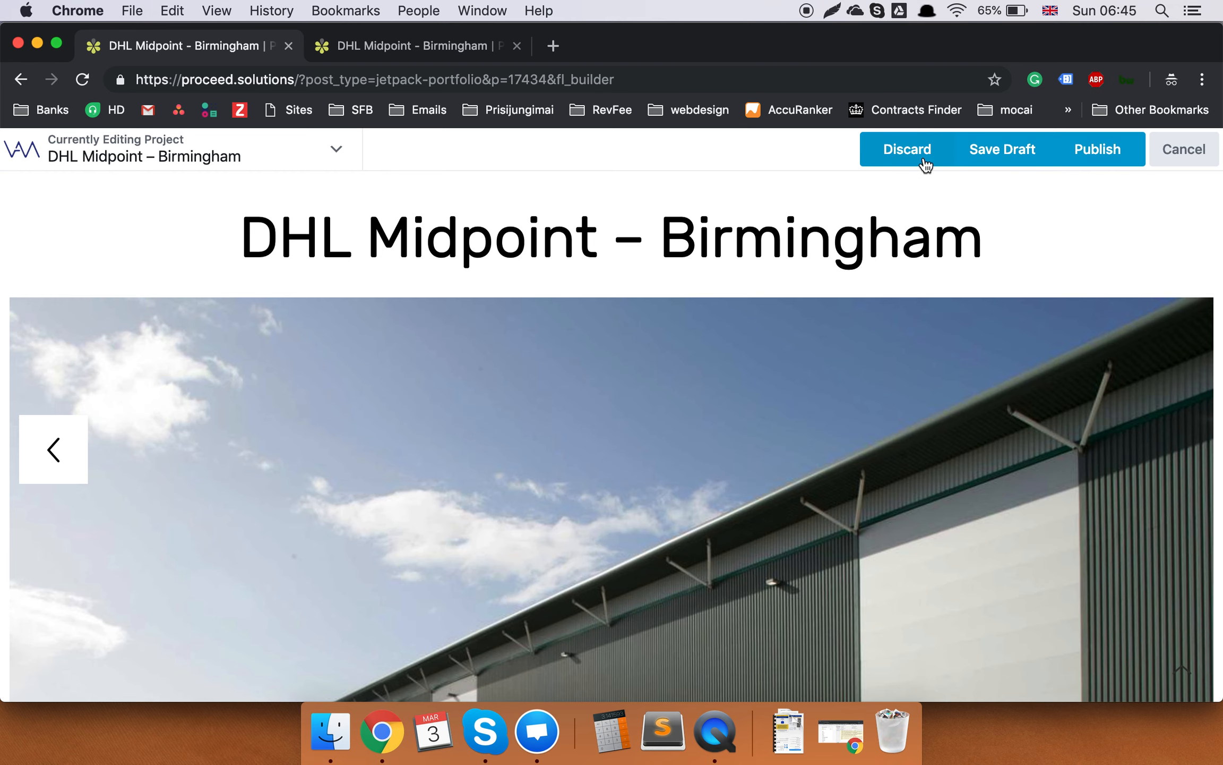
{"action": "left_click", "coordinate": [1127, 158]}
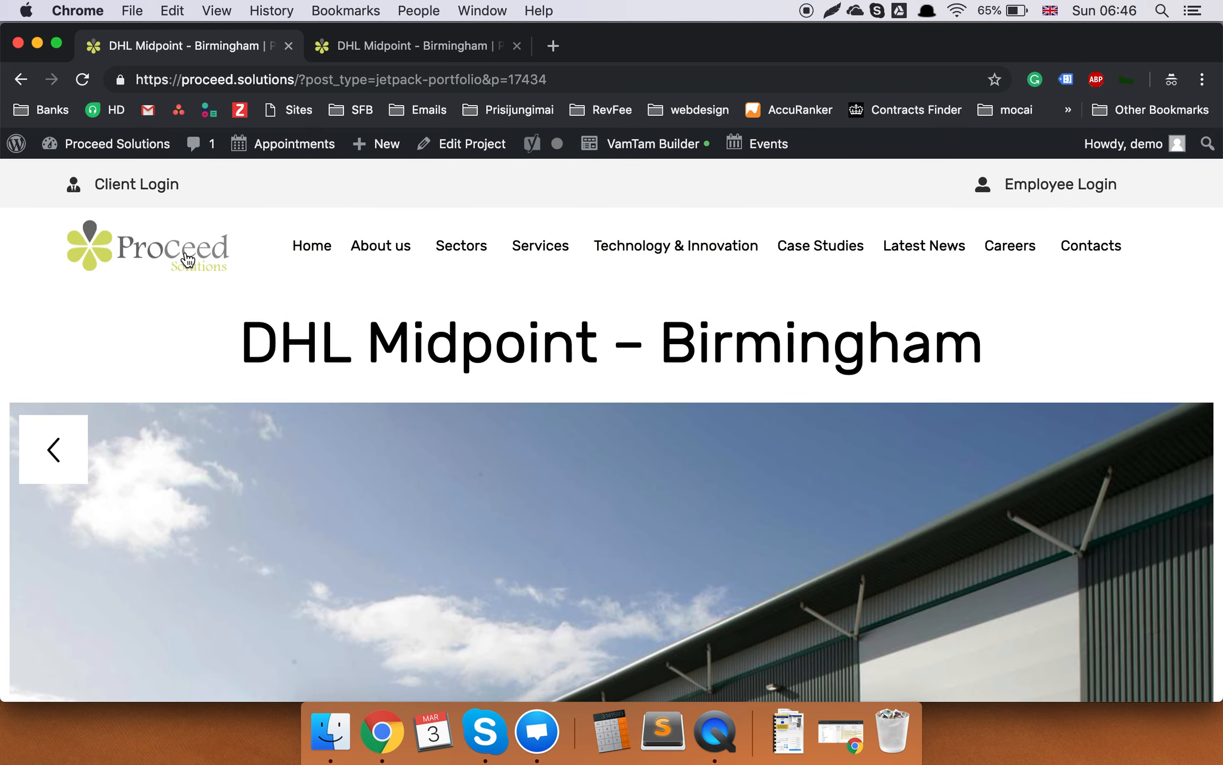
{"action": "right_click", "coordinate": [22, 79]}
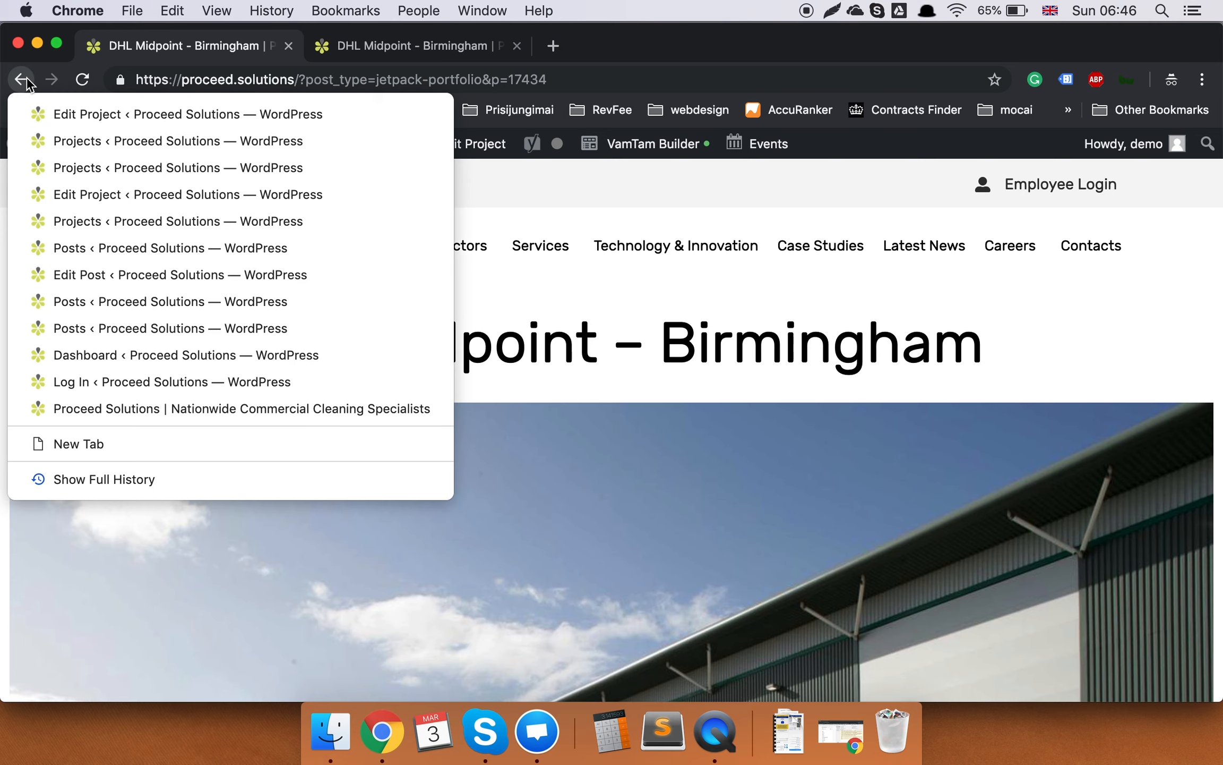
Retitle the copied project 'Demo title' and change its permalink slug to demo-title.
{"action": "left_click", "coordinate": [49, 114]}
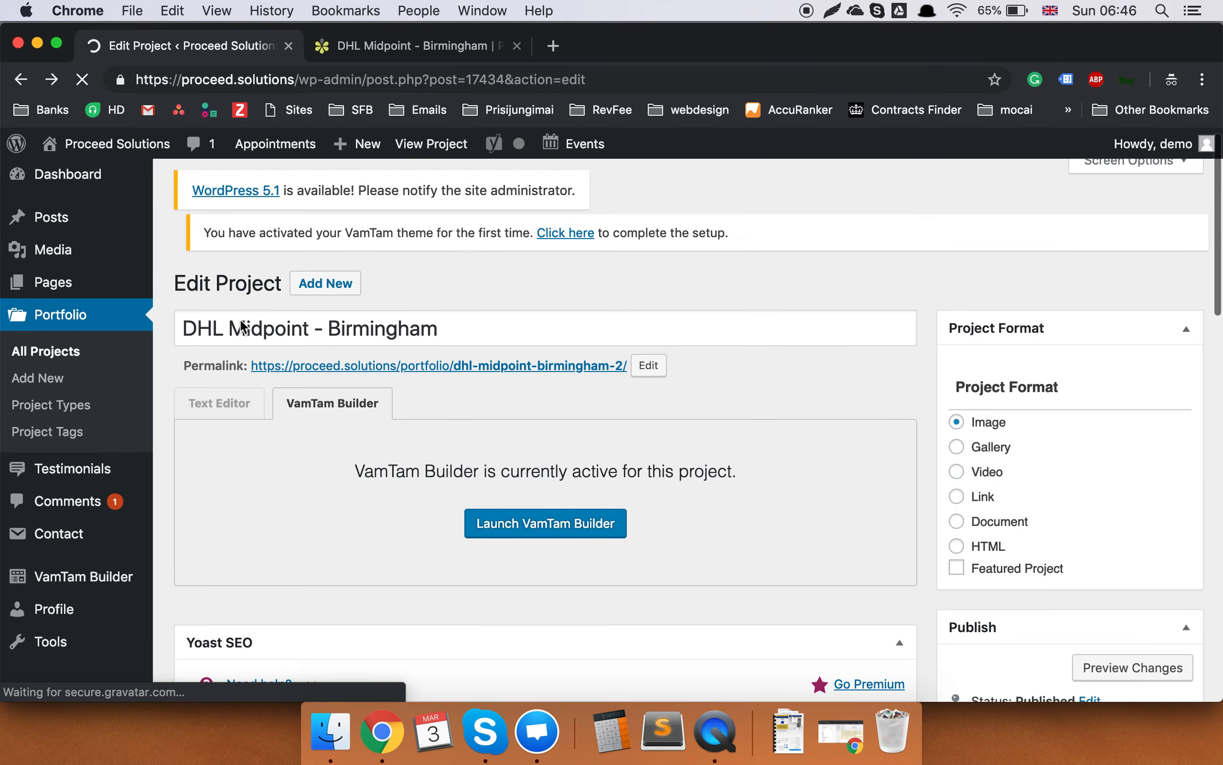
{"action": "triple_click", "coordinate": [253, 350]}
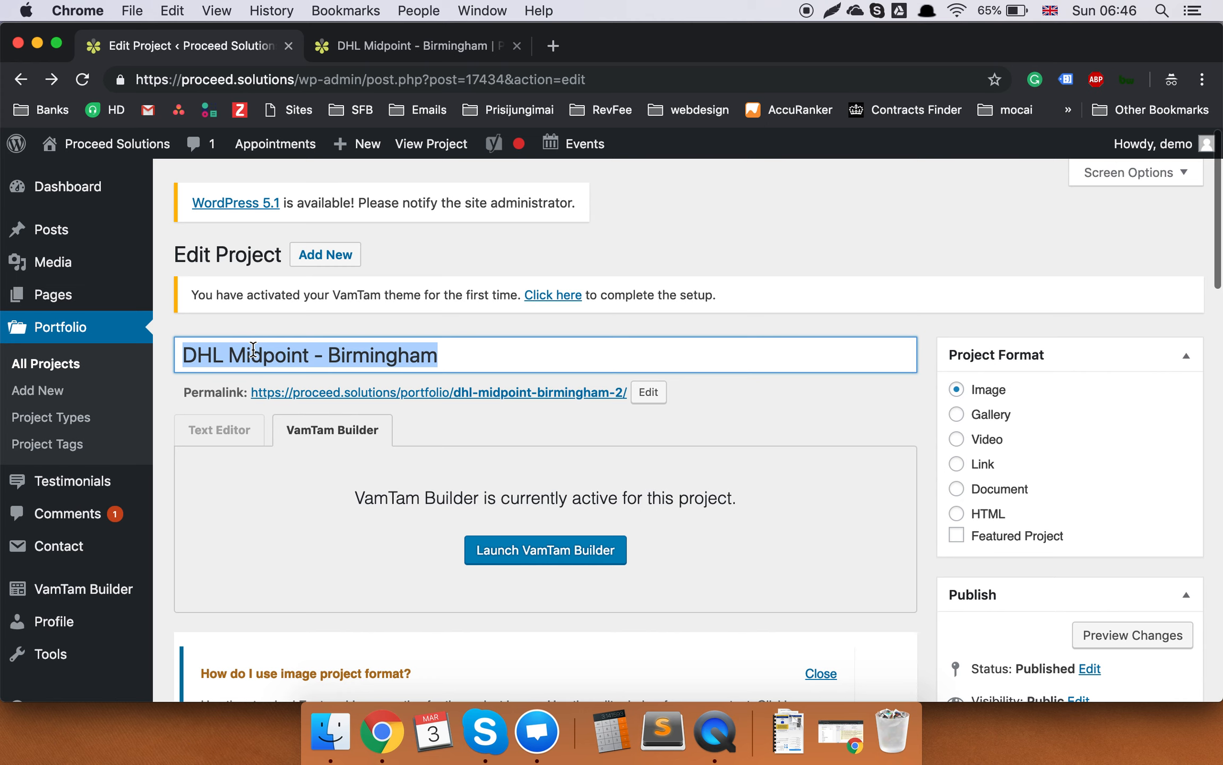
{"action": "type", "text": "Demo title"}
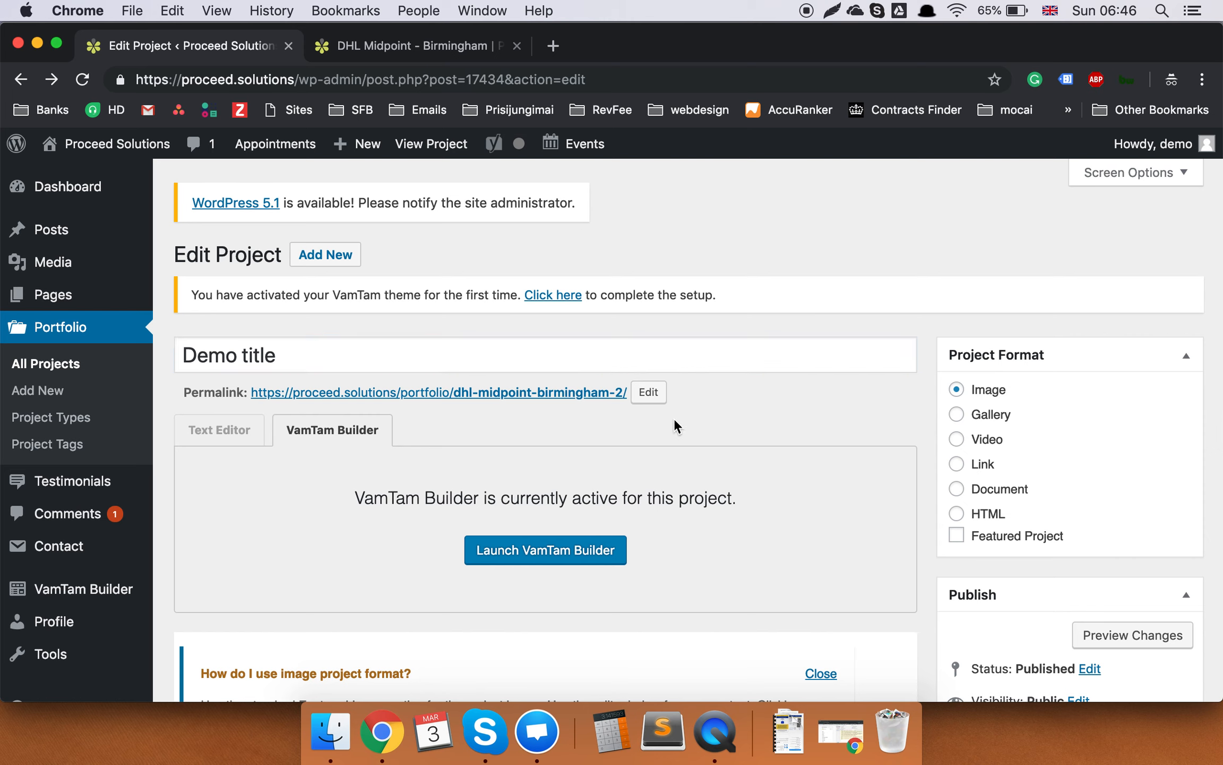
{"action": "left_click", "coordinate": [648, 392]}
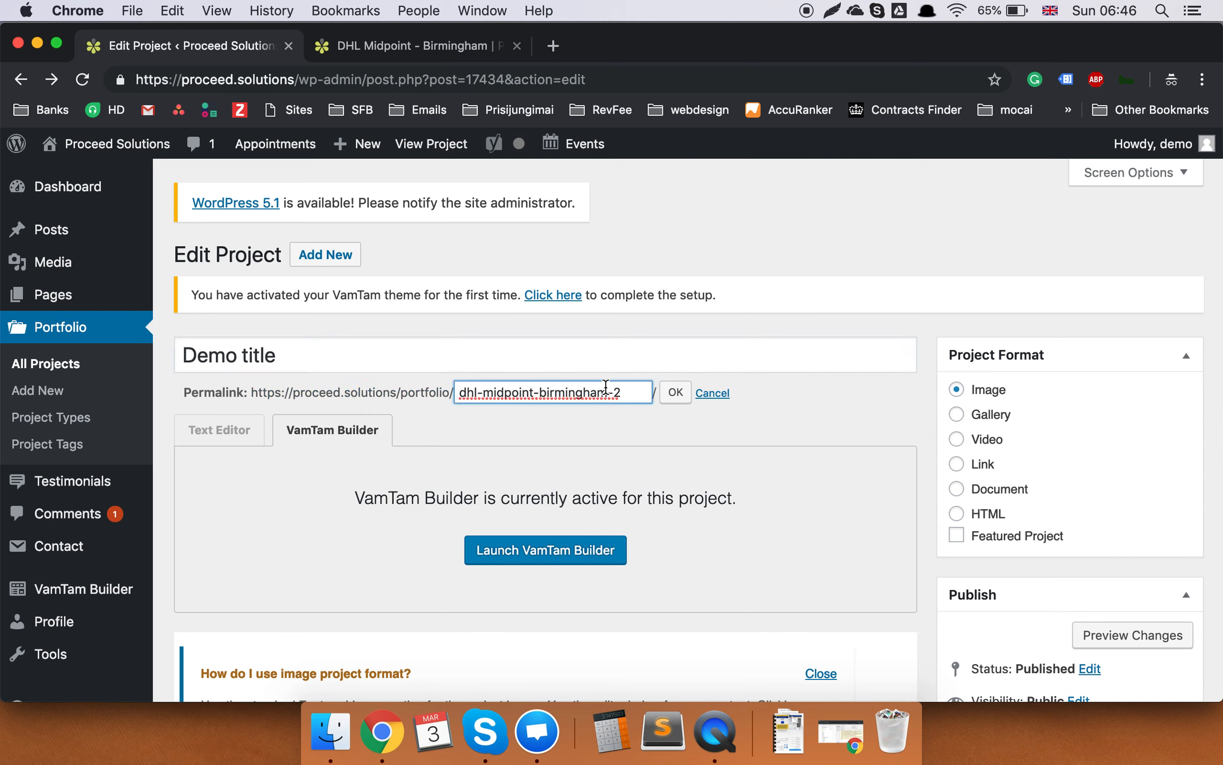
{"action": "key", "text": "super+a"}
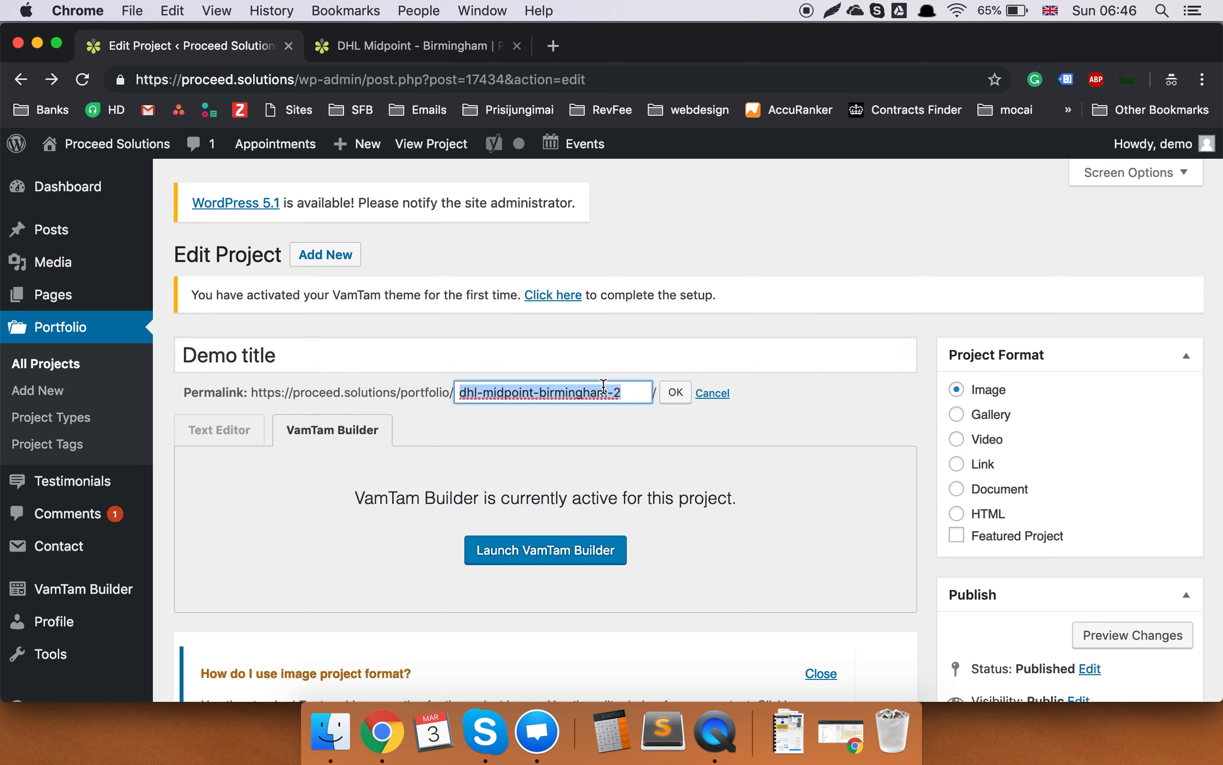
{"action": "type", "text": "demo-title"}
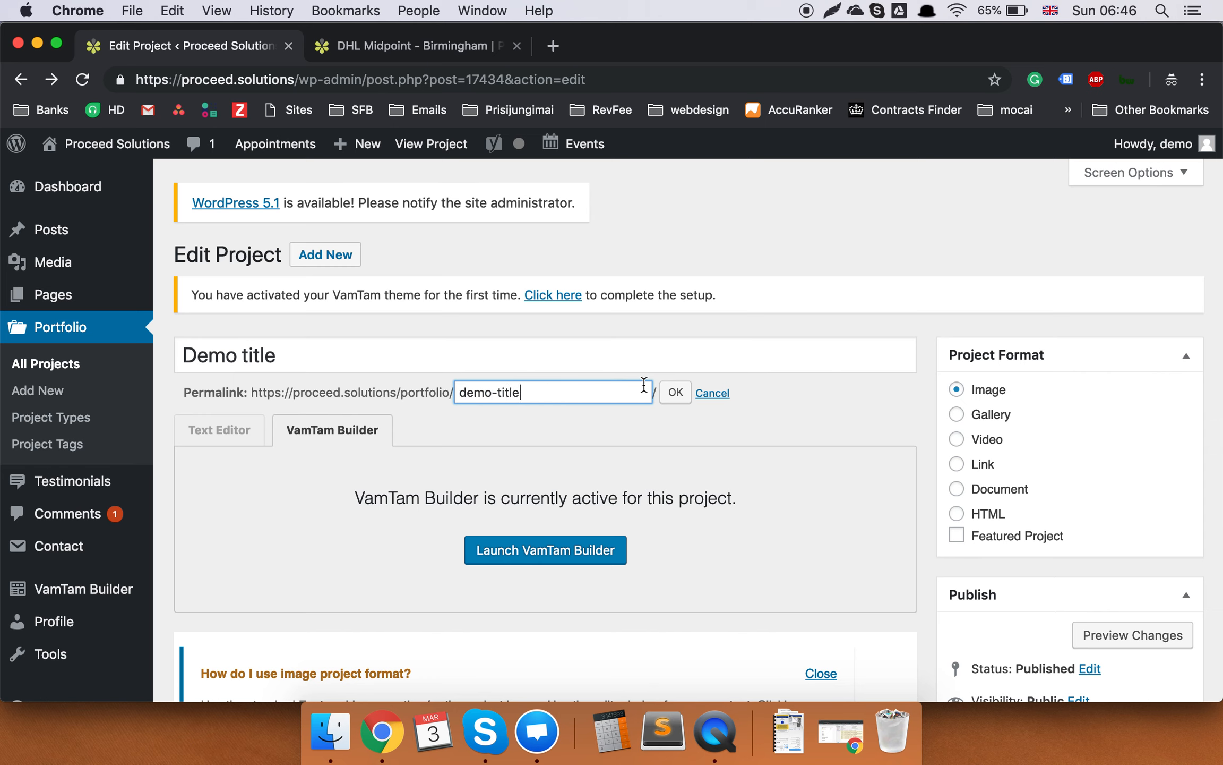
{"action": "left_click", "coordinate": [677, 395]}
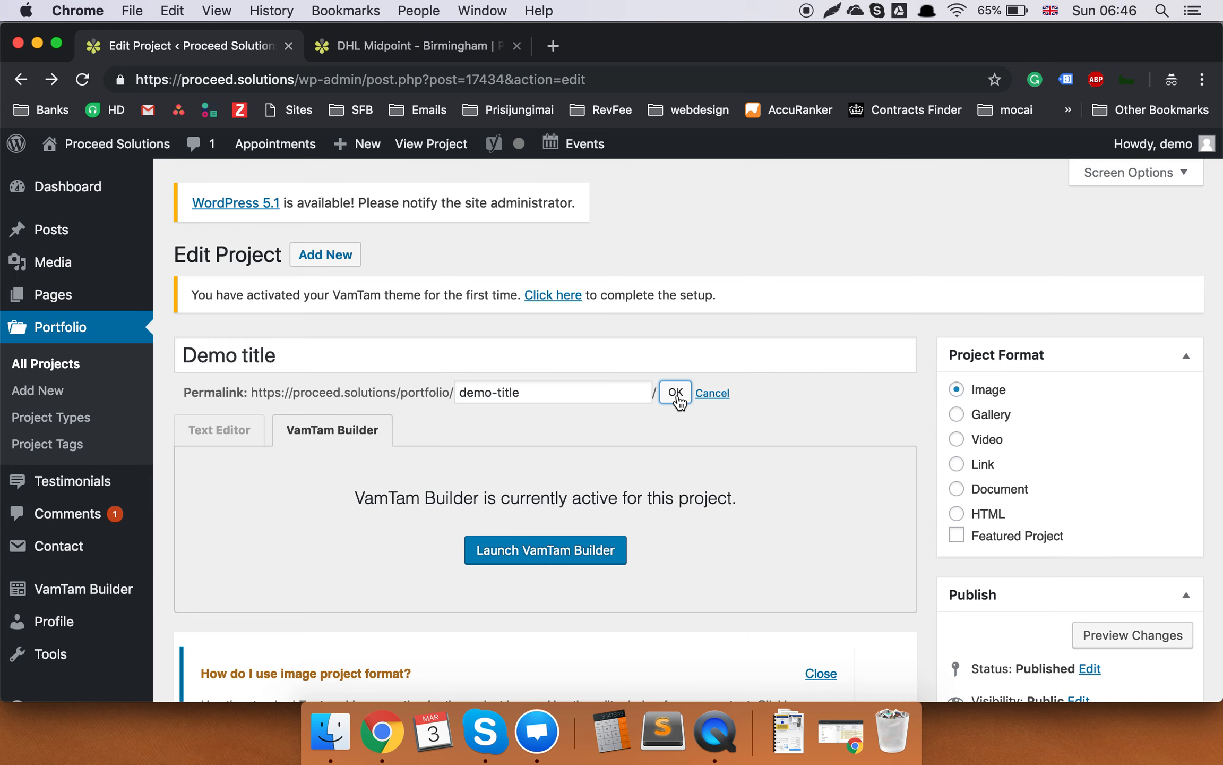
Set the project's featured image to the Sainsbury's sign photo from the media library.
{"action": "scroll", "coordinate": [863, 400], "scroll_direction": "down", "scroll_amount": 20}
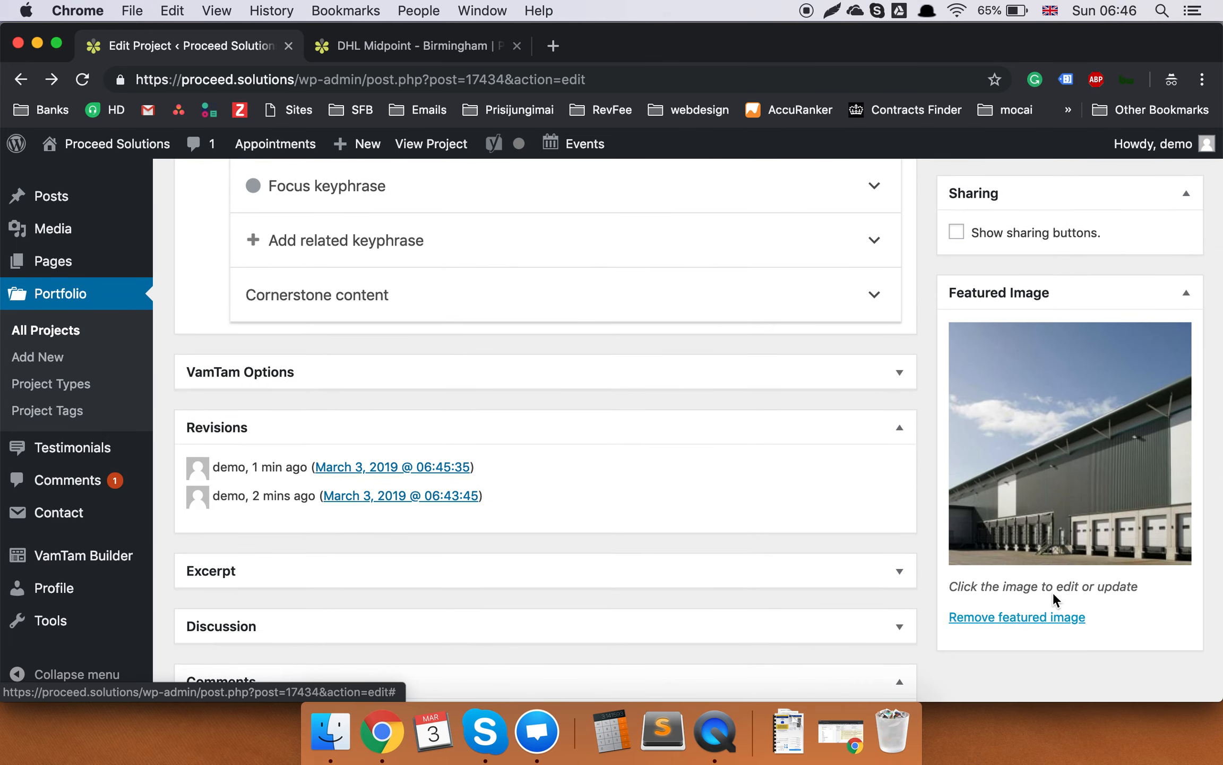
{"action": "left_click", "coordinate": [1065, 501]}
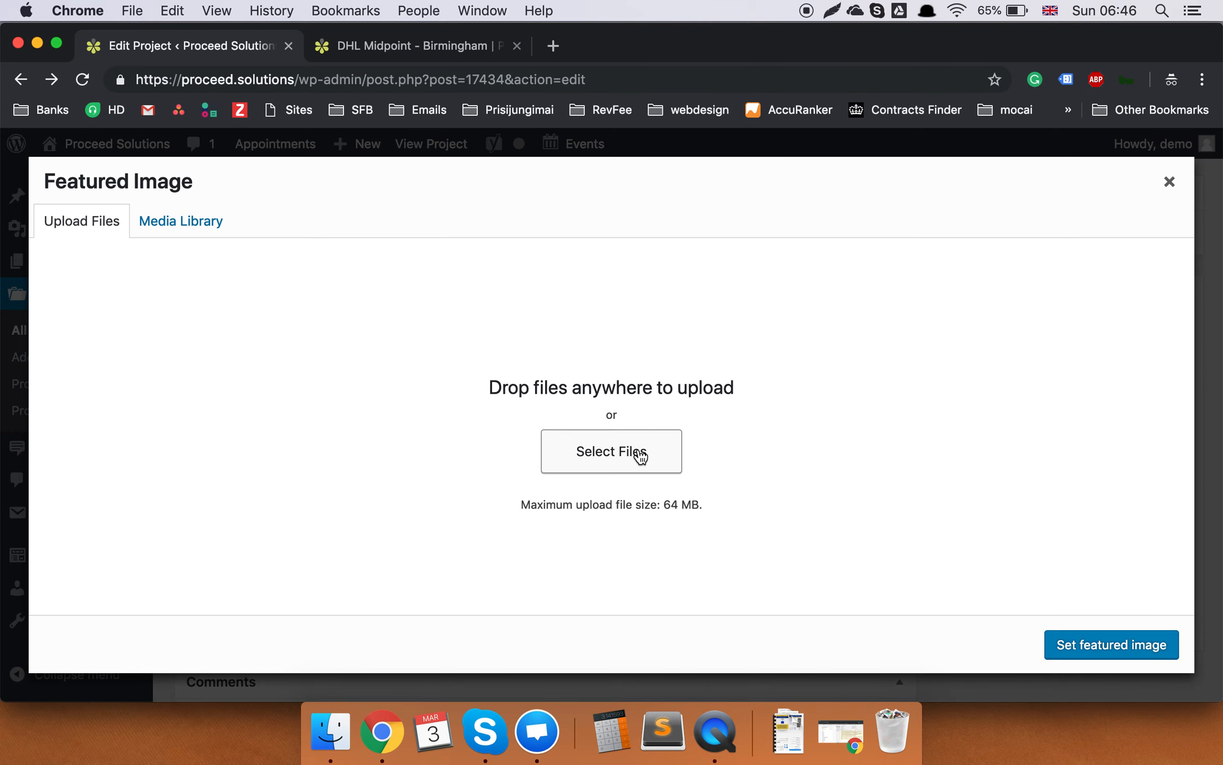
{"action": "left_click", "coordinate": [196, 226]}
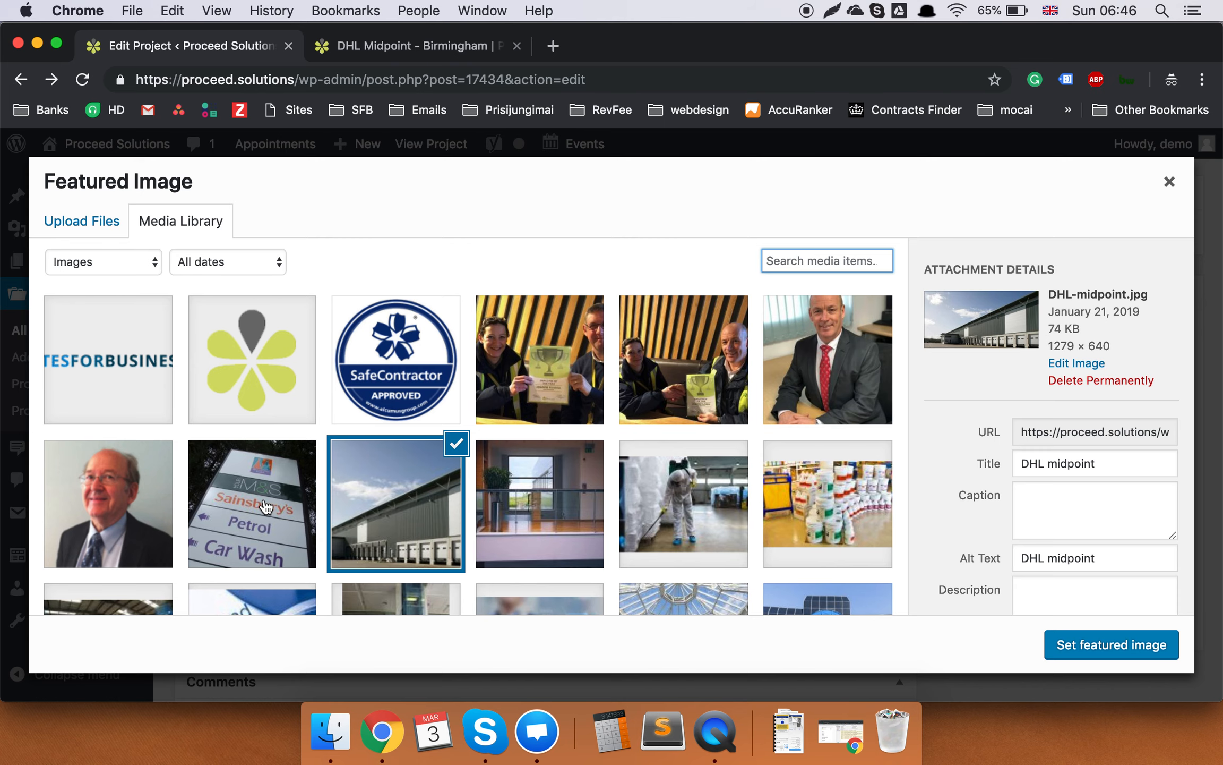
{"action": "left_click", "coordinate": [266, 507]}
{"action": "left_click", "coordinate": [1140, 645]}
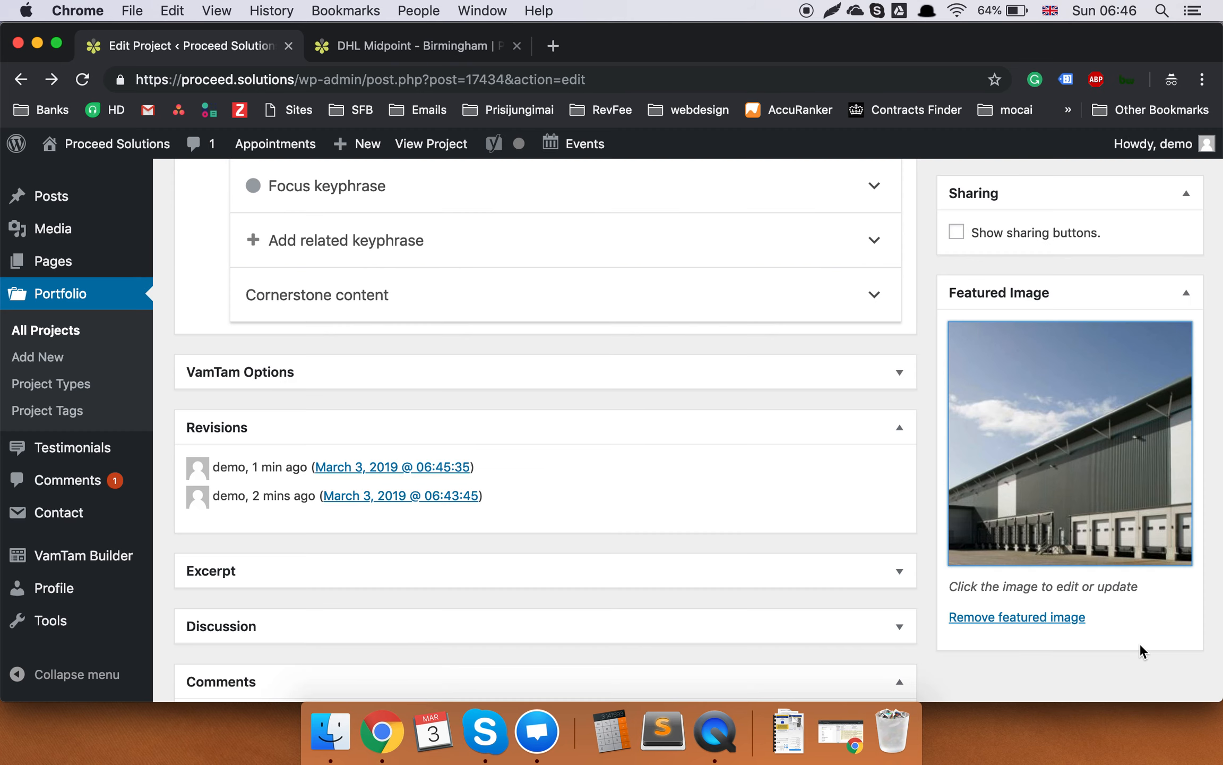
Save the Demo title project with Update.
{"action": "scroll", "coordinate": [939, 473], "scroll_direction": "down", "scroll_amount": 3}
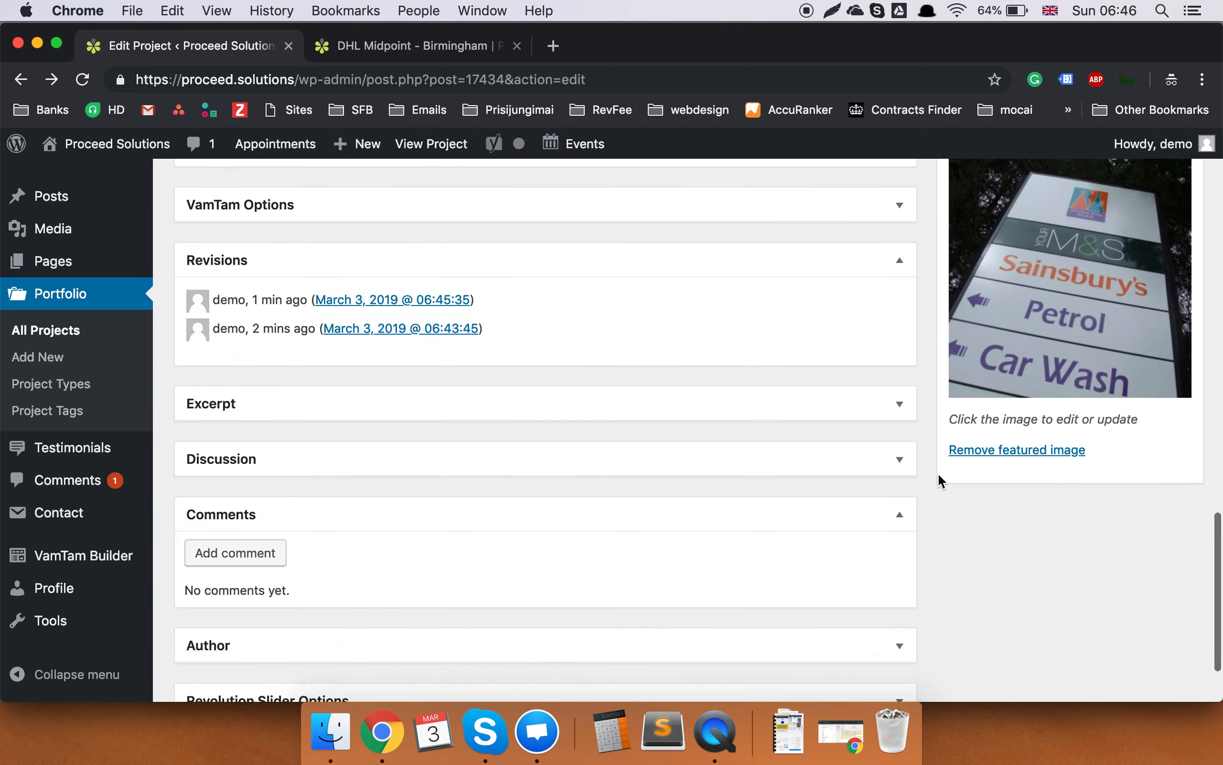
{"action": "scroll", "coordinate": [939, 473], "scroll_direction": "up", "scroll_amount": 15}
{"action": "scroll", "coordinate": [1038, 523], "scroll_direction": "down", "scroll_amount": 7}
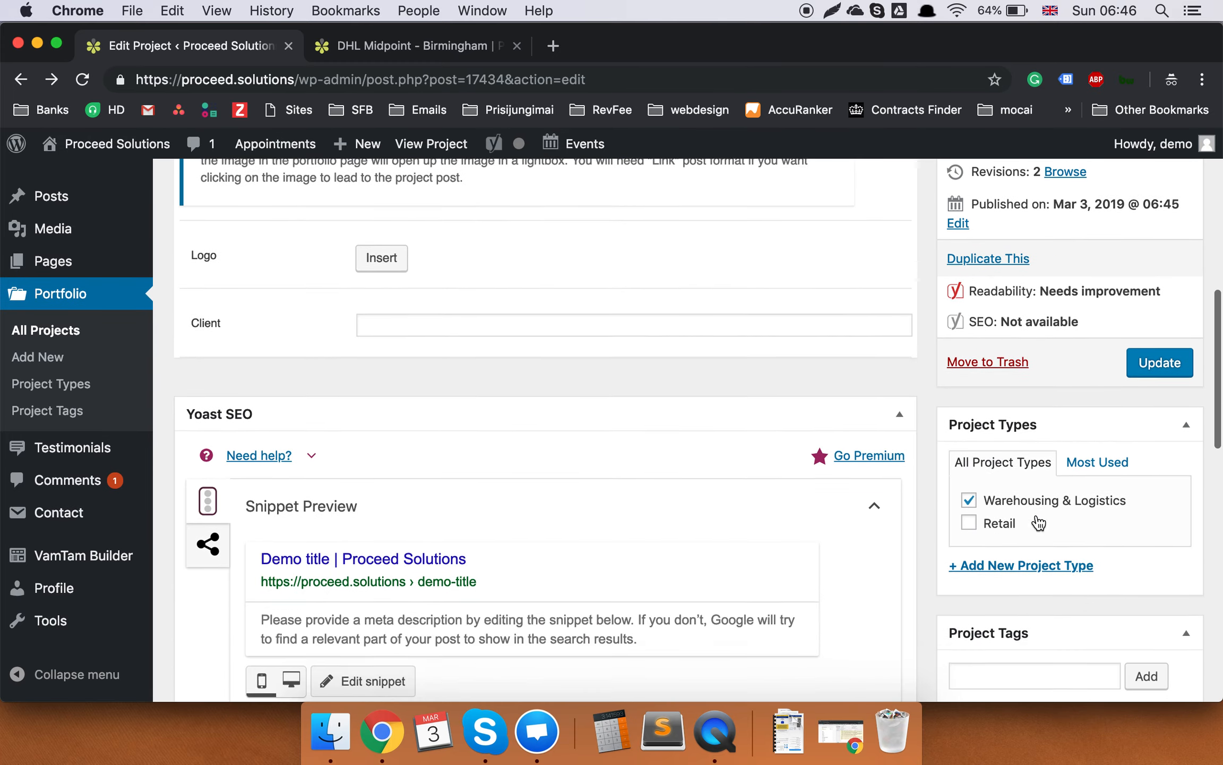
{"action": "left_click", "coordinate": [1159, 467]}
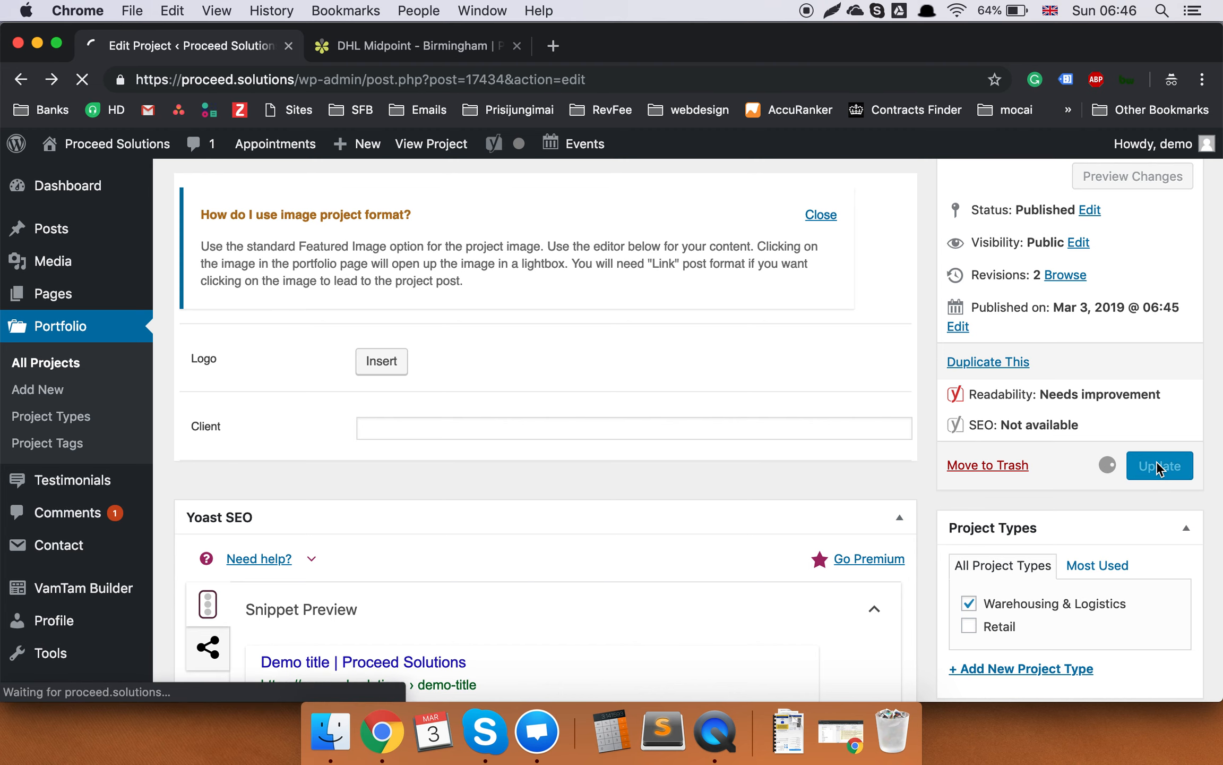
{"action": "left_click", "coordinate": [416, 46]}
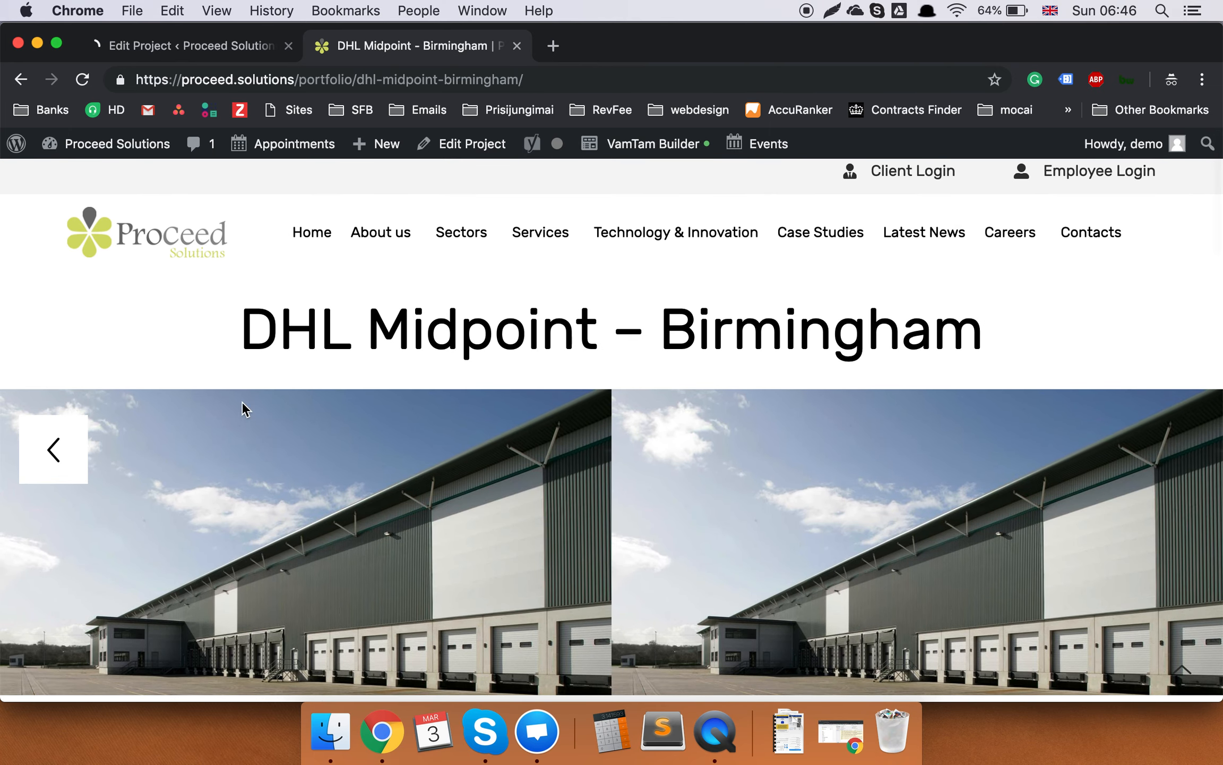
In a new tab, load proceed.solutions and go to its Case Studies page.
{"action": "left_click", "coordinate": [560, 45]}
{"action": "type", "text": "proceed.solutions"}
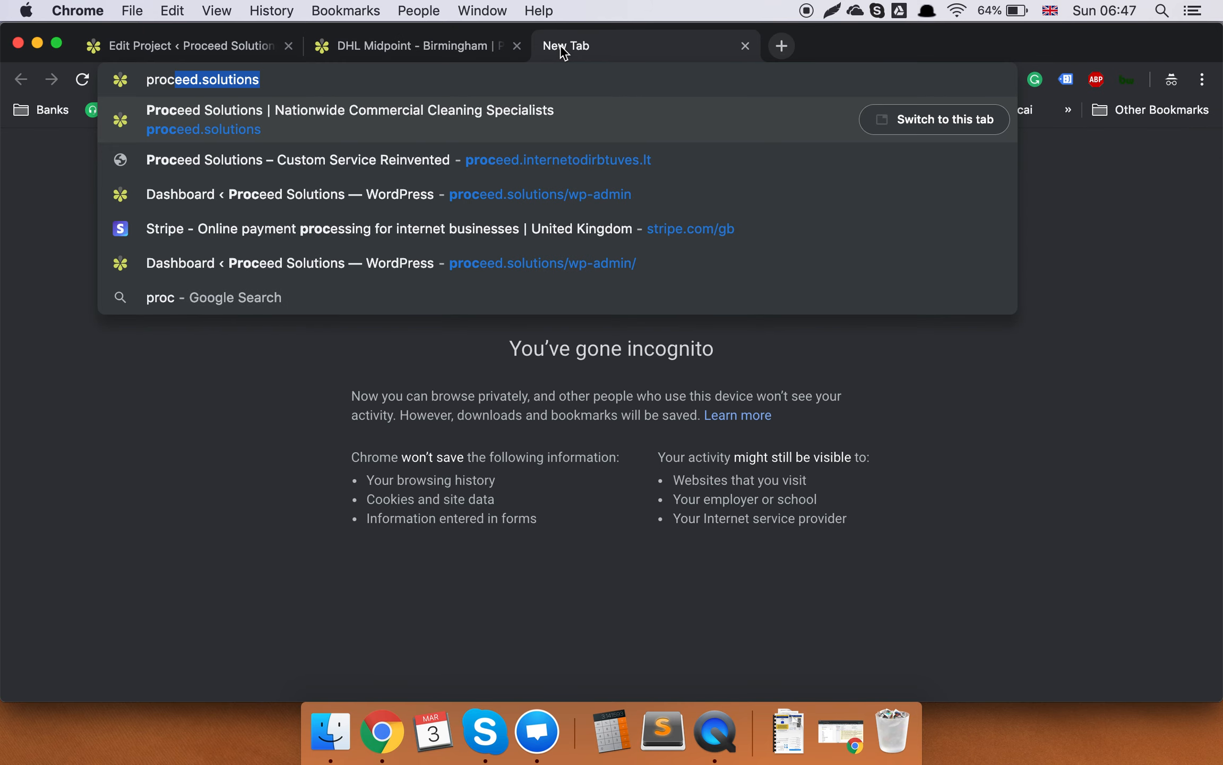
{"action": "key", "text": "Right"}
{"action": "key", "text": "Return"}
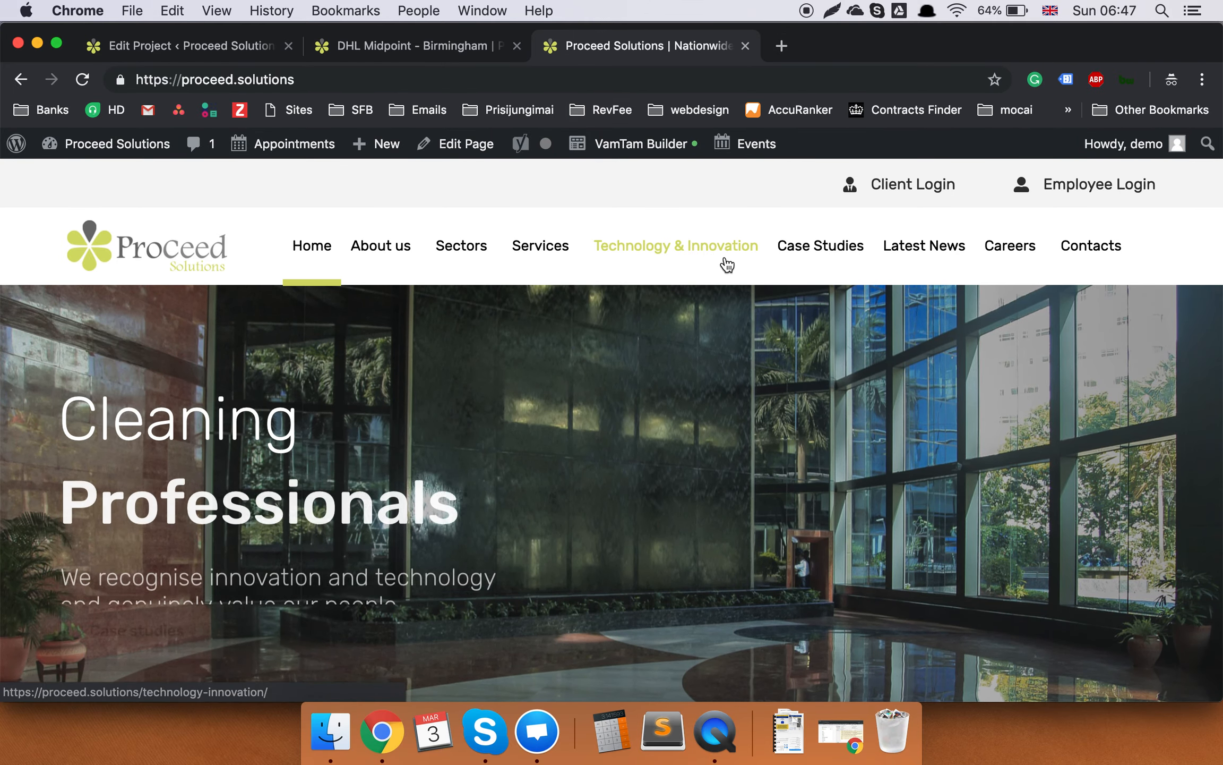
{"action": "left_click", "coordinate": [806, 251]}
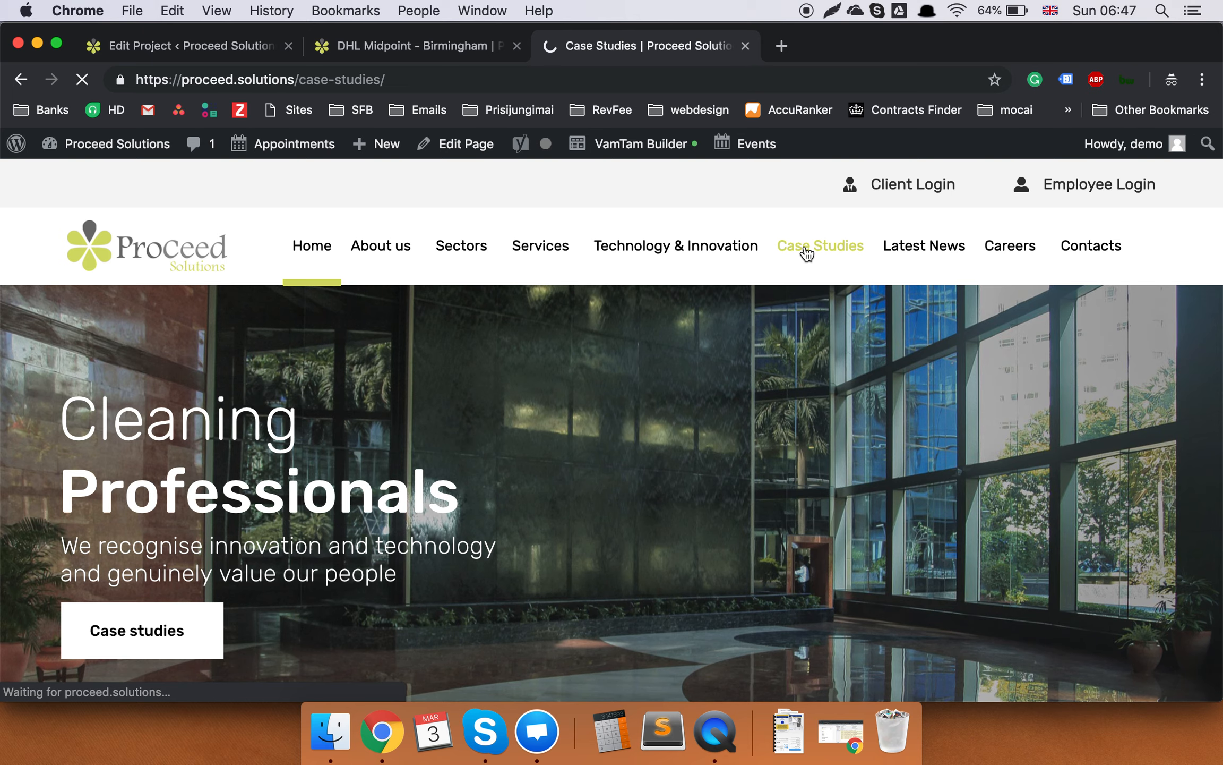
{"action": "scroll", "coordinate": [806, 254], "scroll_direction": "down", "scroll_amount": 6}
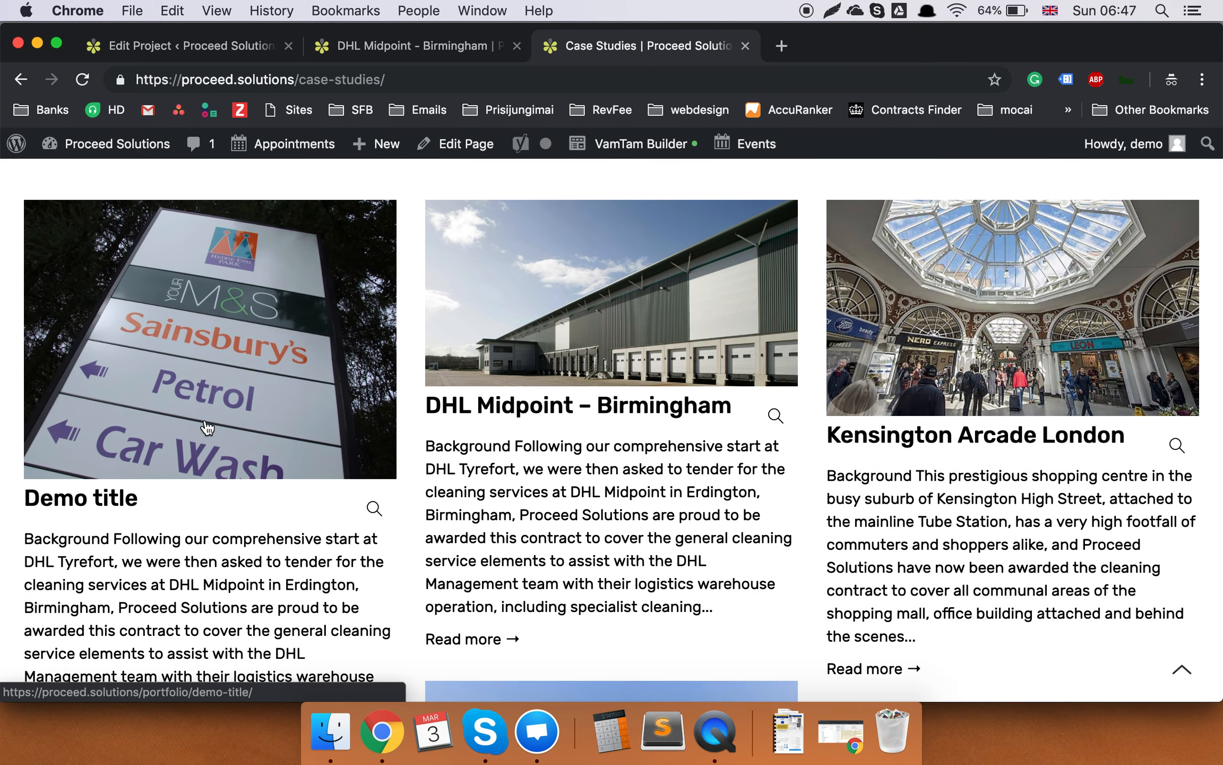
{"action": "scroll", "coordinate": [195, 412], "scroll_direction": "up", "scroll_amount": 2}
{"action": "scroll", "coordinate": [194, 412], "scroll_direction": "down", "scroll_amount": 1}
{"action": "scroll", "coordinate": [194, 412], "scroll_direction": "down", "scroll_amount": 3}
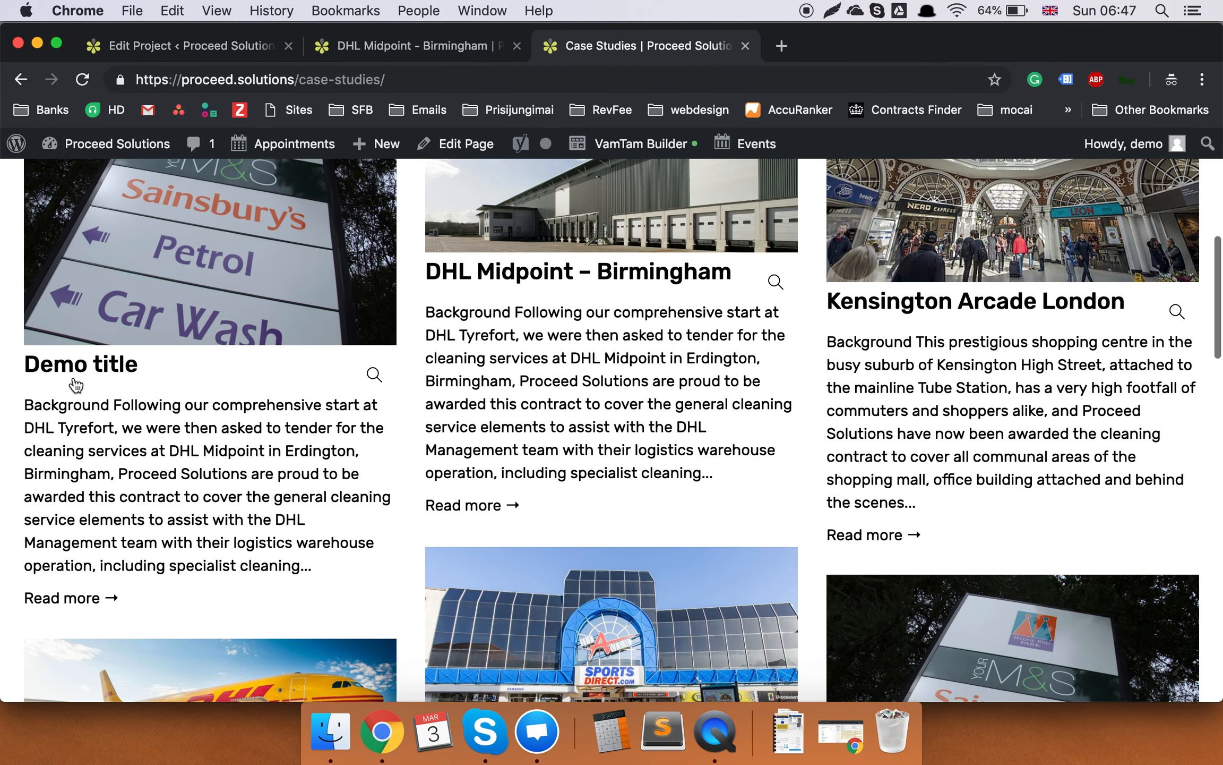
Open the Demo title case study and scroll through it.
{"action": "left_click", "coordinate": [175, 420]}
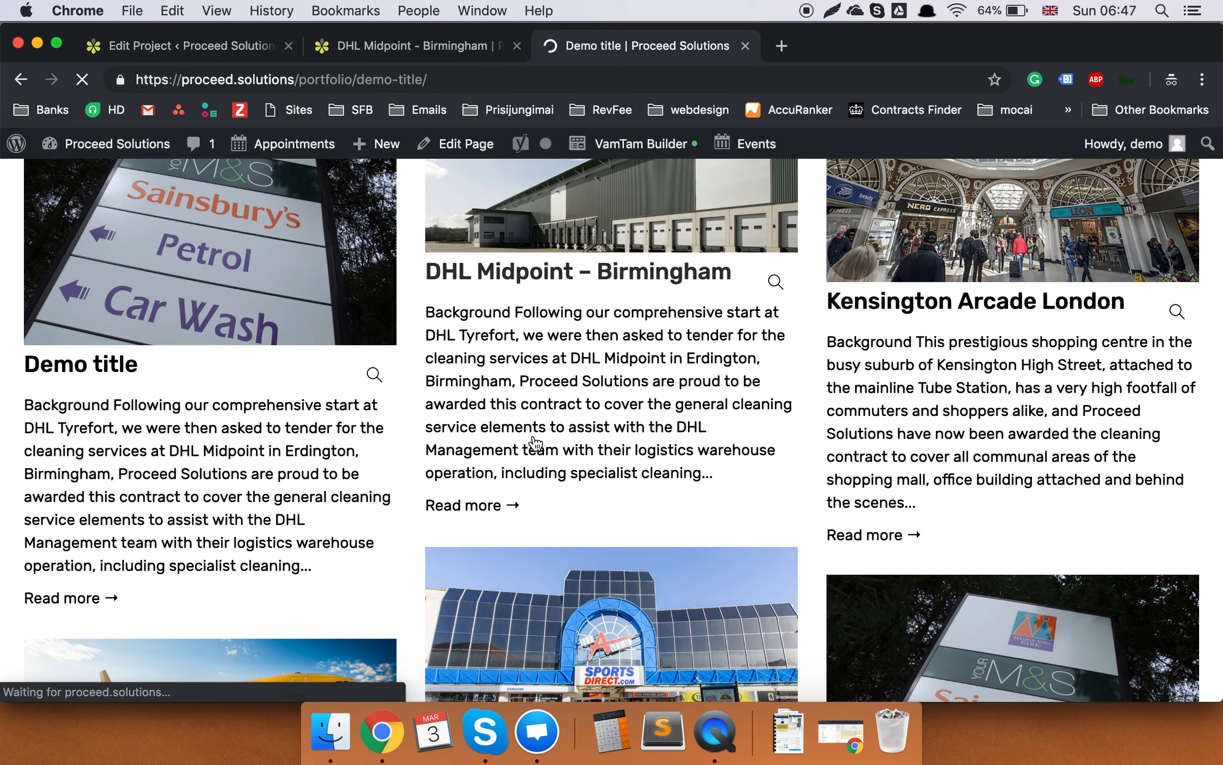
{"action": "scroll", "coordinate": [571, 401], "scroll_direction": "down", "scroll_amount": 4}
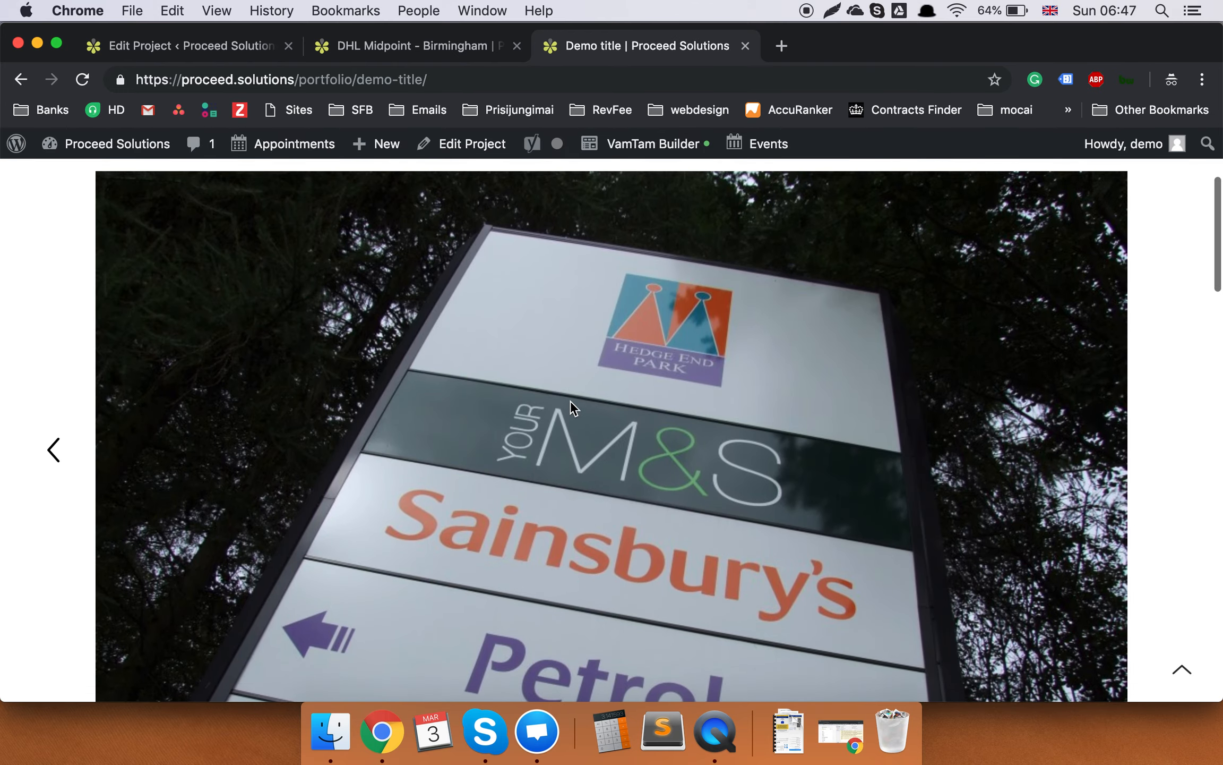
{"action": "scroll", "coordinate": [571, 400], "scroll_direction": "up", "scroll_amount": 3}
{"action": "scroll", "coordinate": [570, 400], "scroll_direction": "down", "scroll_amount": 15}
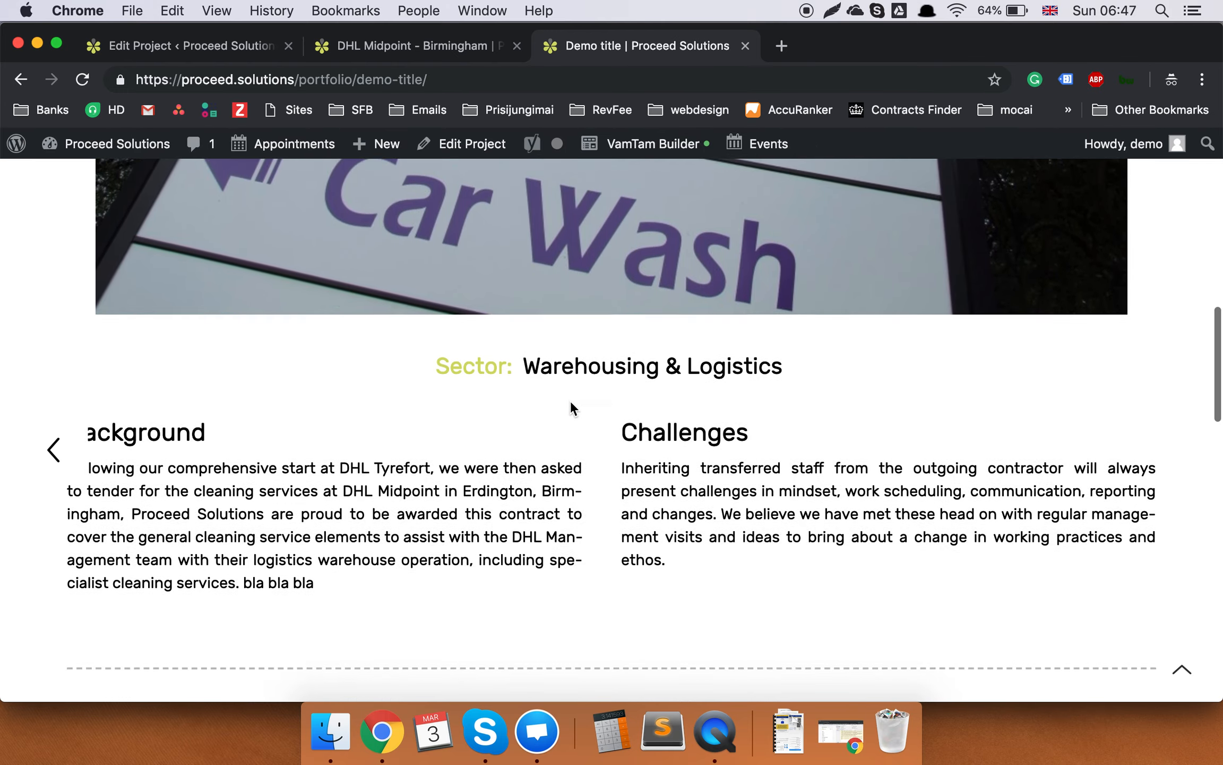
{"action": "scroll", "coordinate": [571, 403], "scroll_direction": "down", "scroll_amount": 1}
{"action": "scroll", "coordinate": [645, 496], "scroll_direction": "down", "scroll_amount": 10}
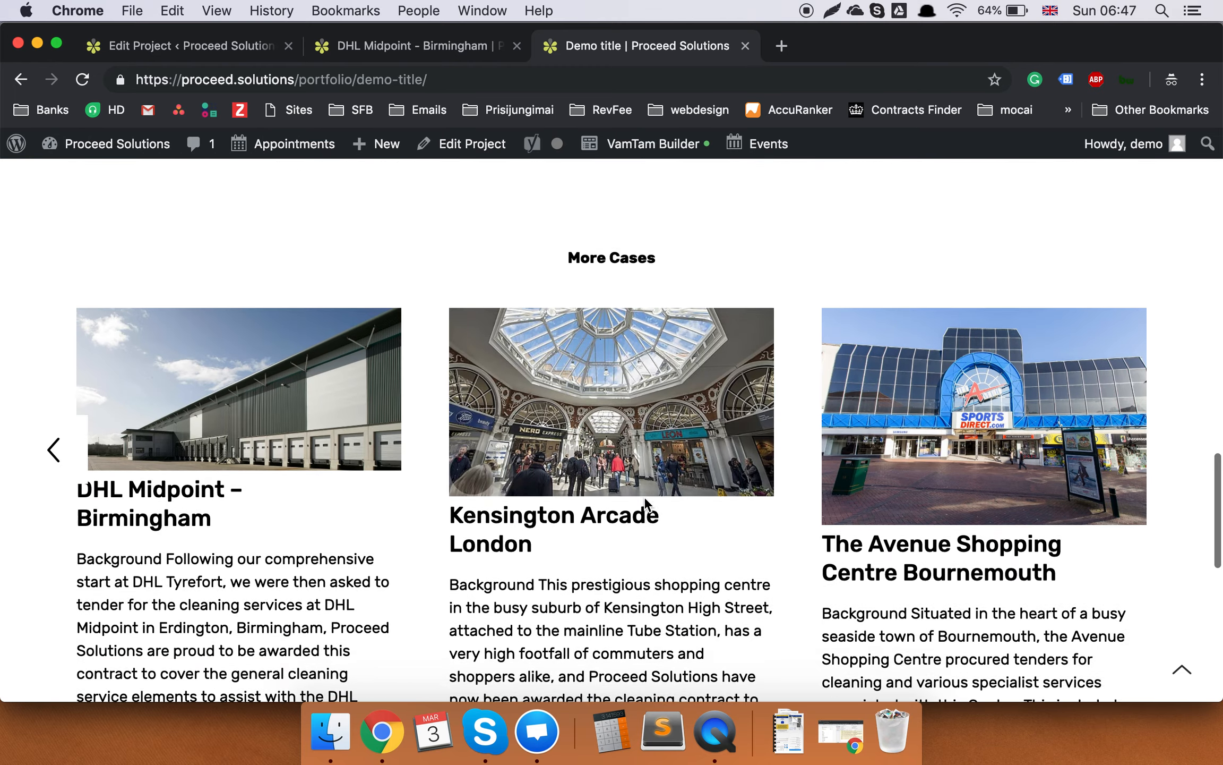
{"action": "scroll", "coordinate": [644, 496], "scroll_direction": "up", "scroll_amount": 15}
{"action": "scroll", "coordinate": [644, 496], "scroll_direction": "up", "scroll_amount": 6}
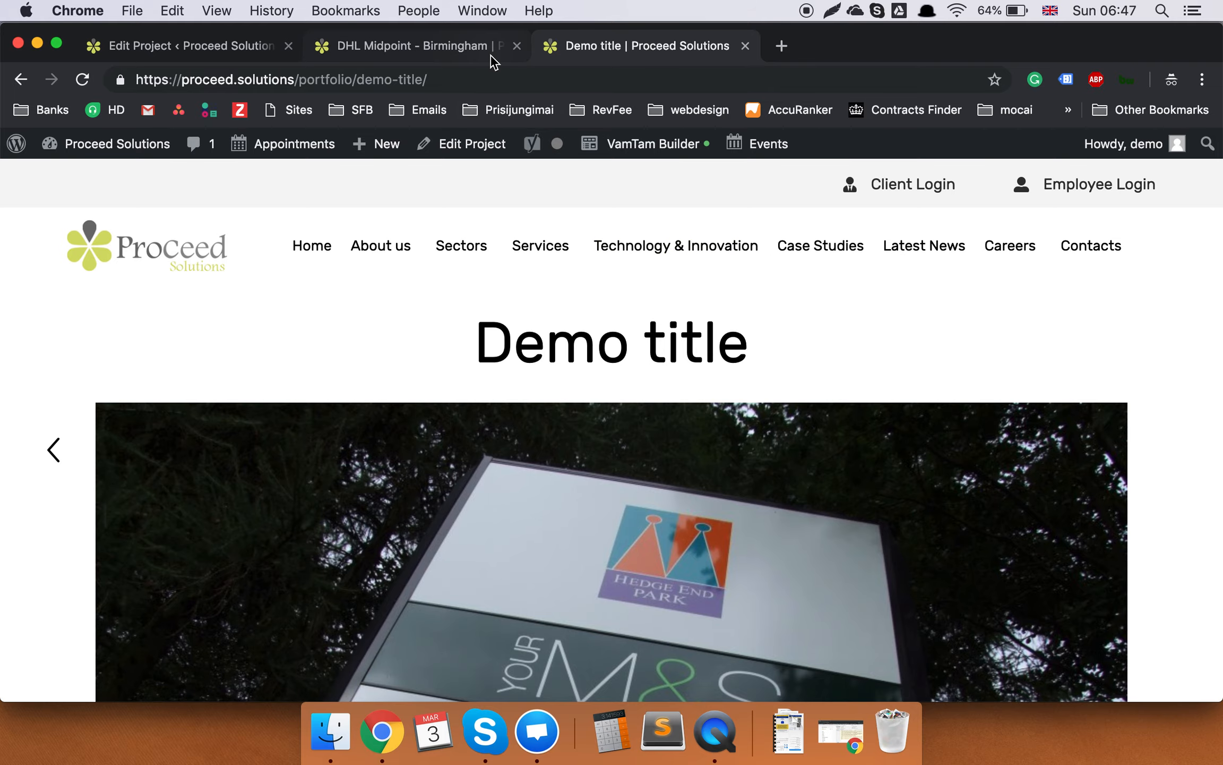
Compare the live DHL Midpoint and Demo title pages across their tabs.
{"action": "left_click", "coordinate": [465, 53]}
{"action": "scroll", "coordinate": [657, 316], "scroll_direction": "down", "scroll_amount": 10}
{"action": "scroll", "coordinate": [661, 325], "scroll_direction": "up", "scroll_amount": 3}
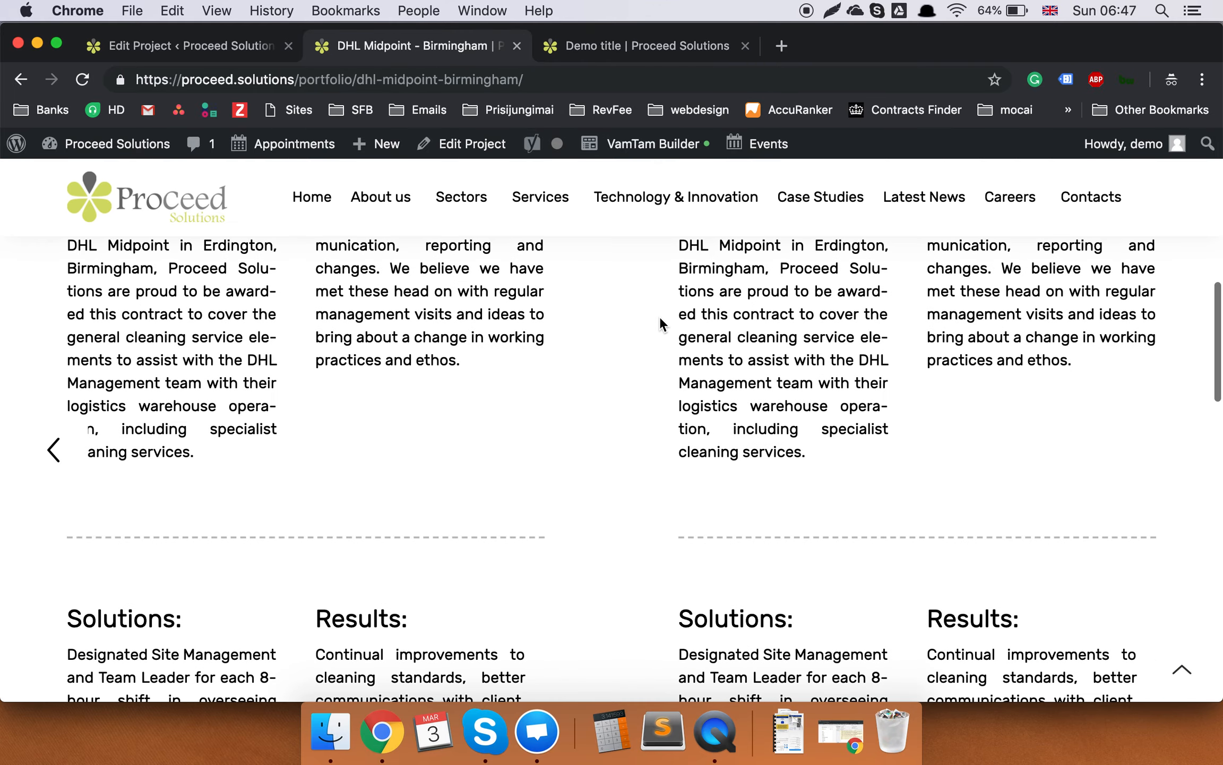
{"action": "left_click", "coordinate": [644, 49]}
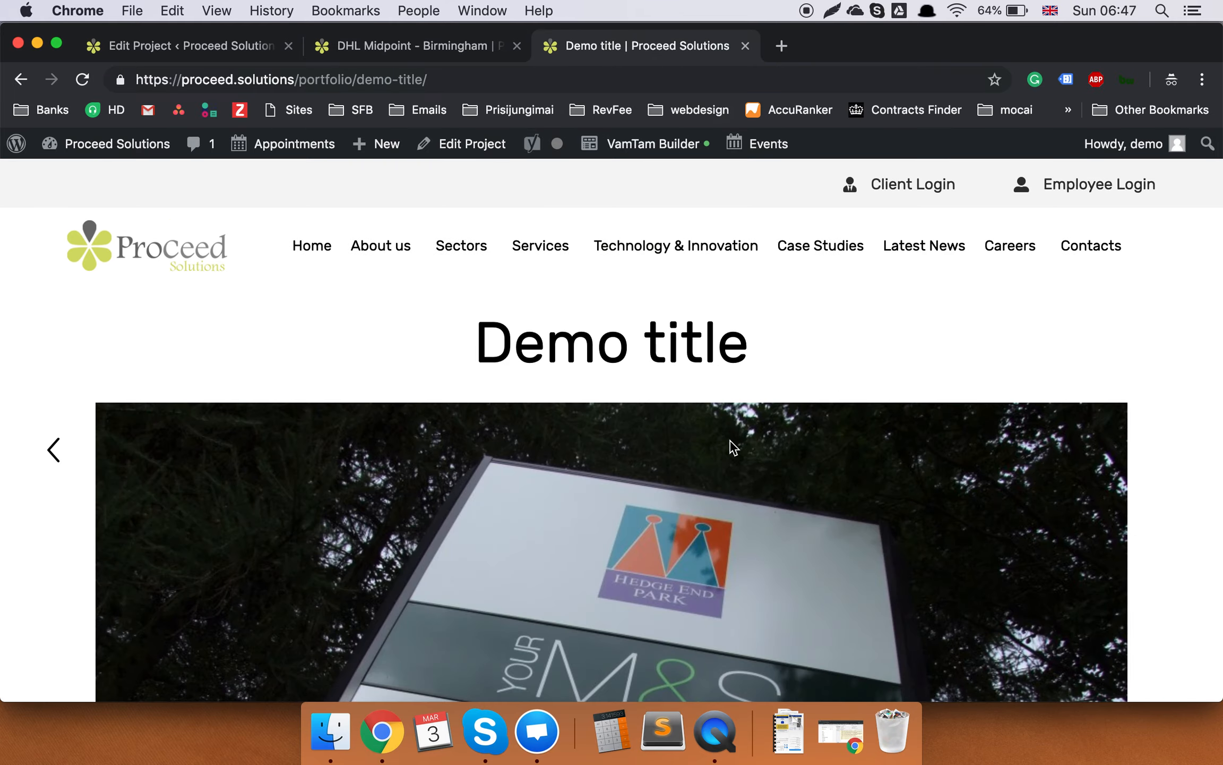
{"action": "scroll", "coordinate": [729, 441], "scroll_direction": "down", "scroll_amount": 10}
{"action": "scroll", "coordinate": [731, 442], "scroll_direction": "down", "scroll_amount": 3}
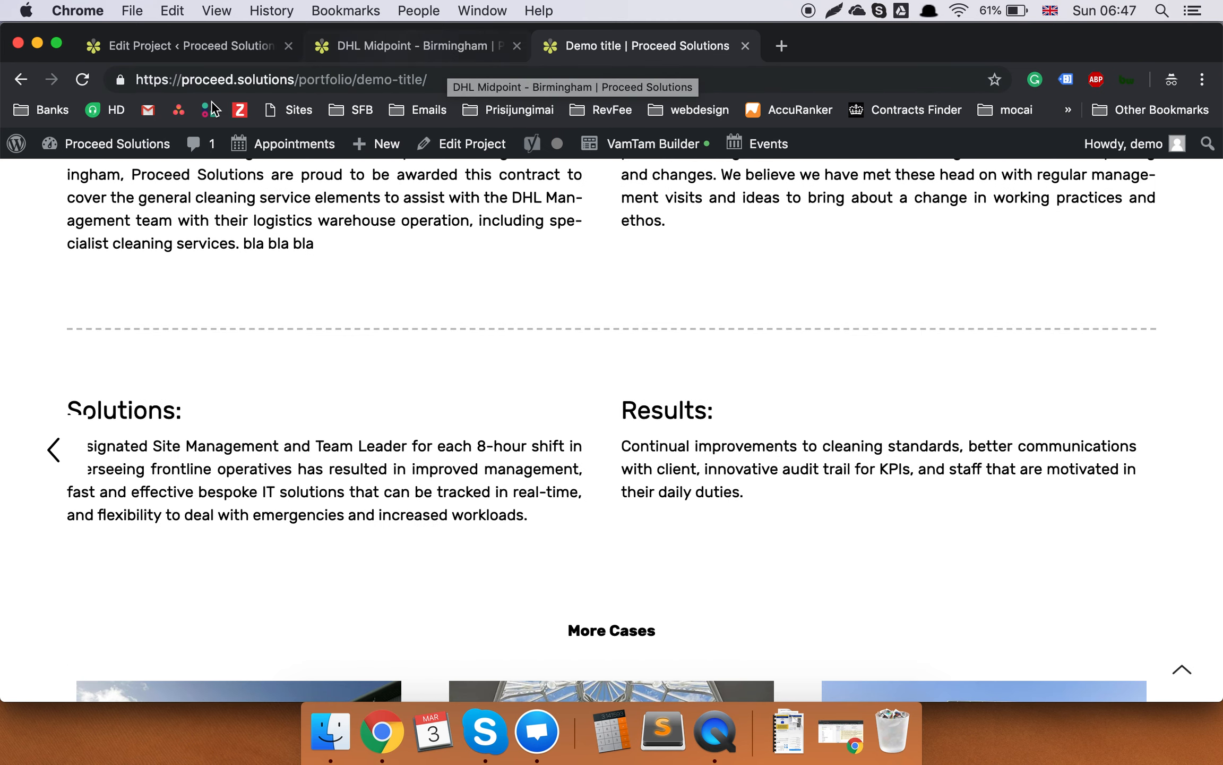
Look over the Demo title page's site menus, then return to the Edit Project tab.
{"action": "left_click", "coordinate": [204, 57]}
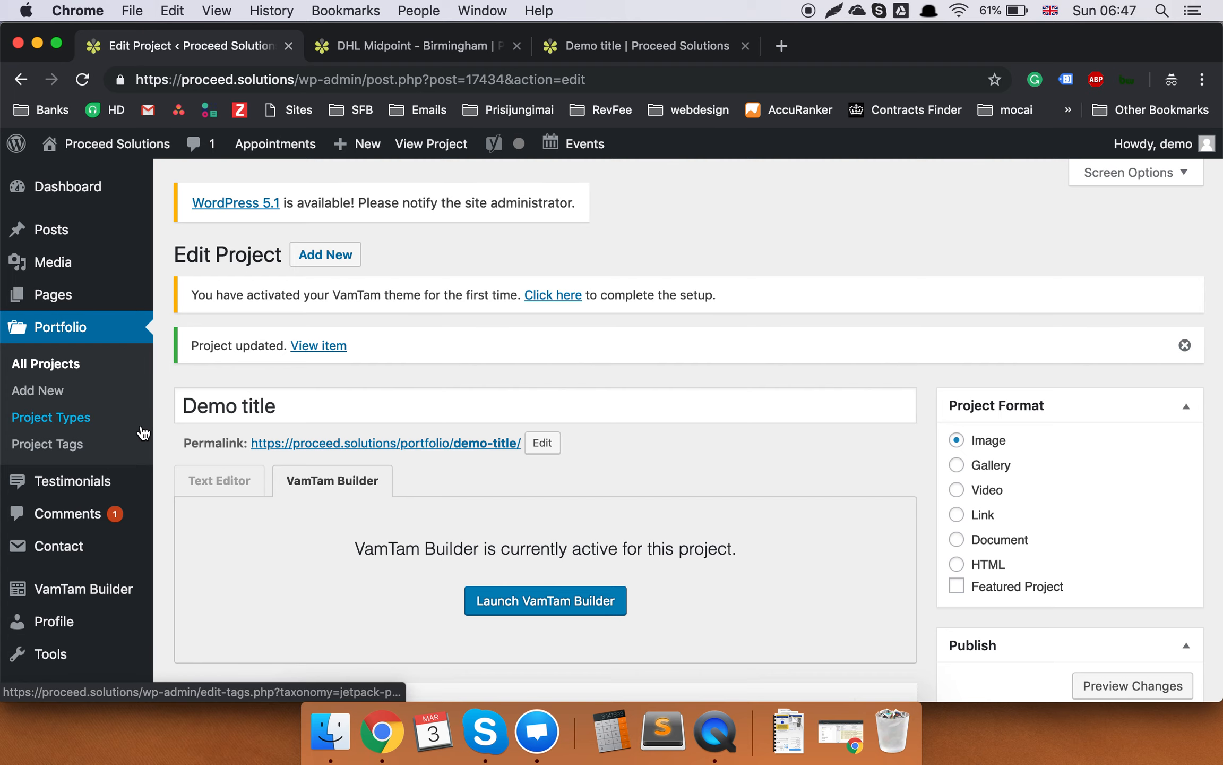
{"action": "left_click", "coordinate": [644, 45]}
{"action": "scroll", "coordinate": [721, 213], "scroll_direction": "up", "scroll_amount": 10}
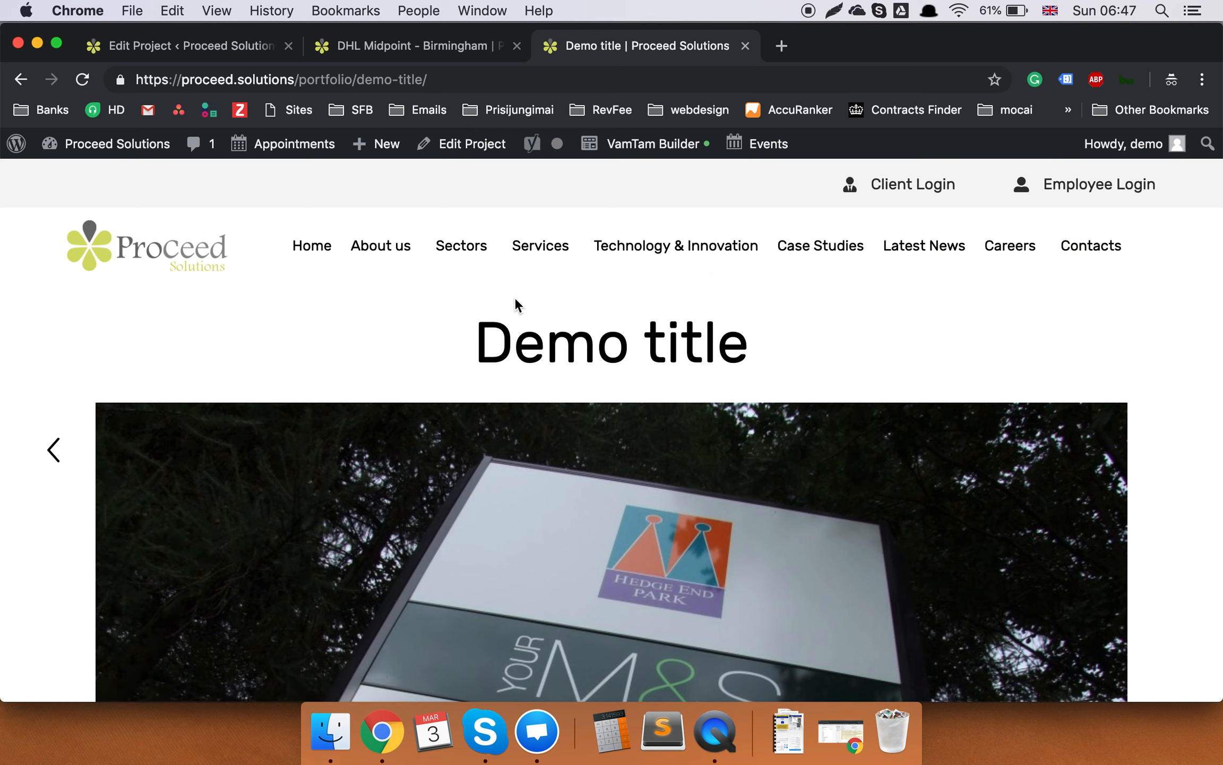
{"action": "mouse_move", "coordinate": [399, 247]}
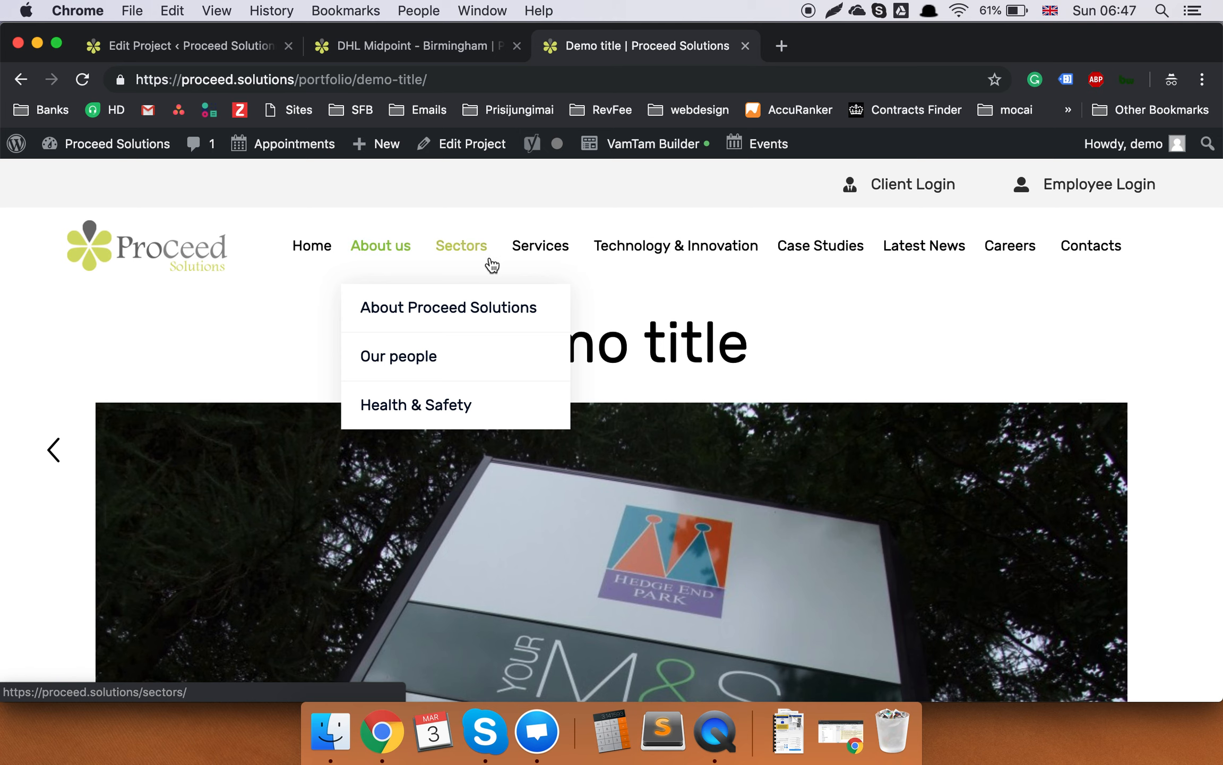
{"action": "mouse_move", "coordinate": [492, 264]}
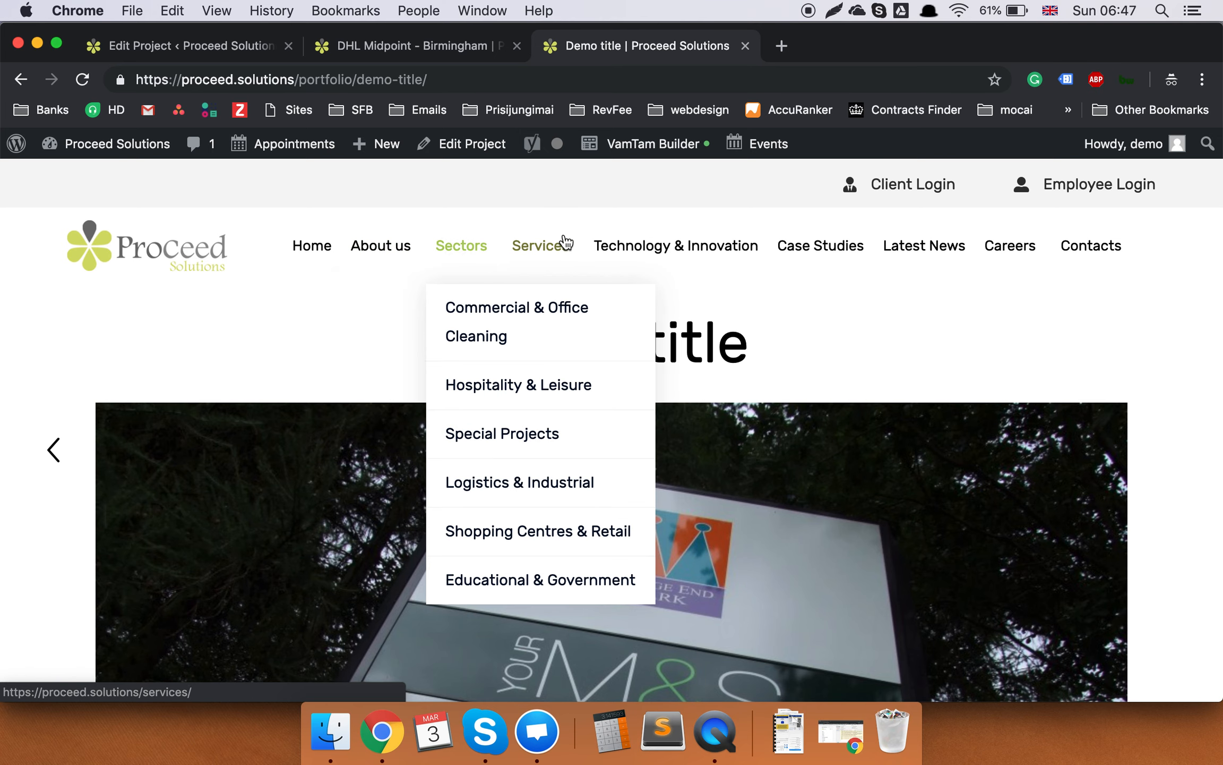
{"action": "mouse_move", "coordinate": [566, 242]}
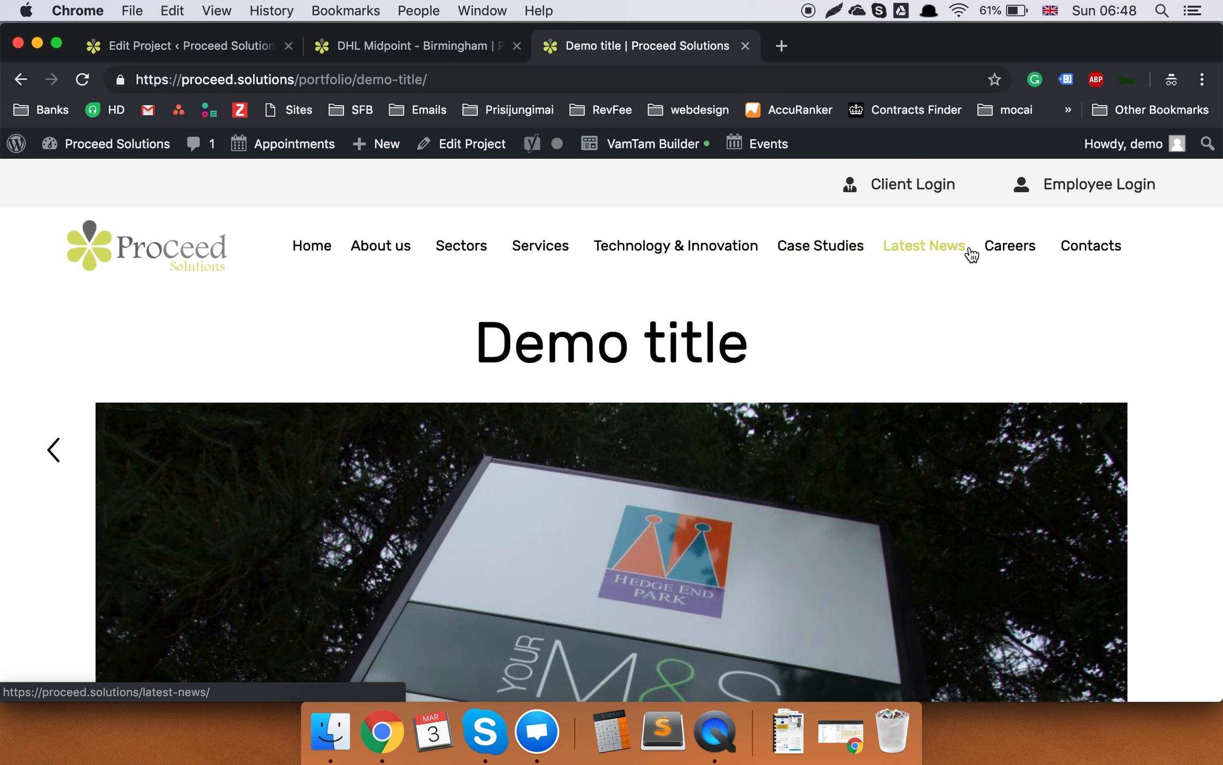
{"action": "mouse_move", "coordinate": [1041, 248]}
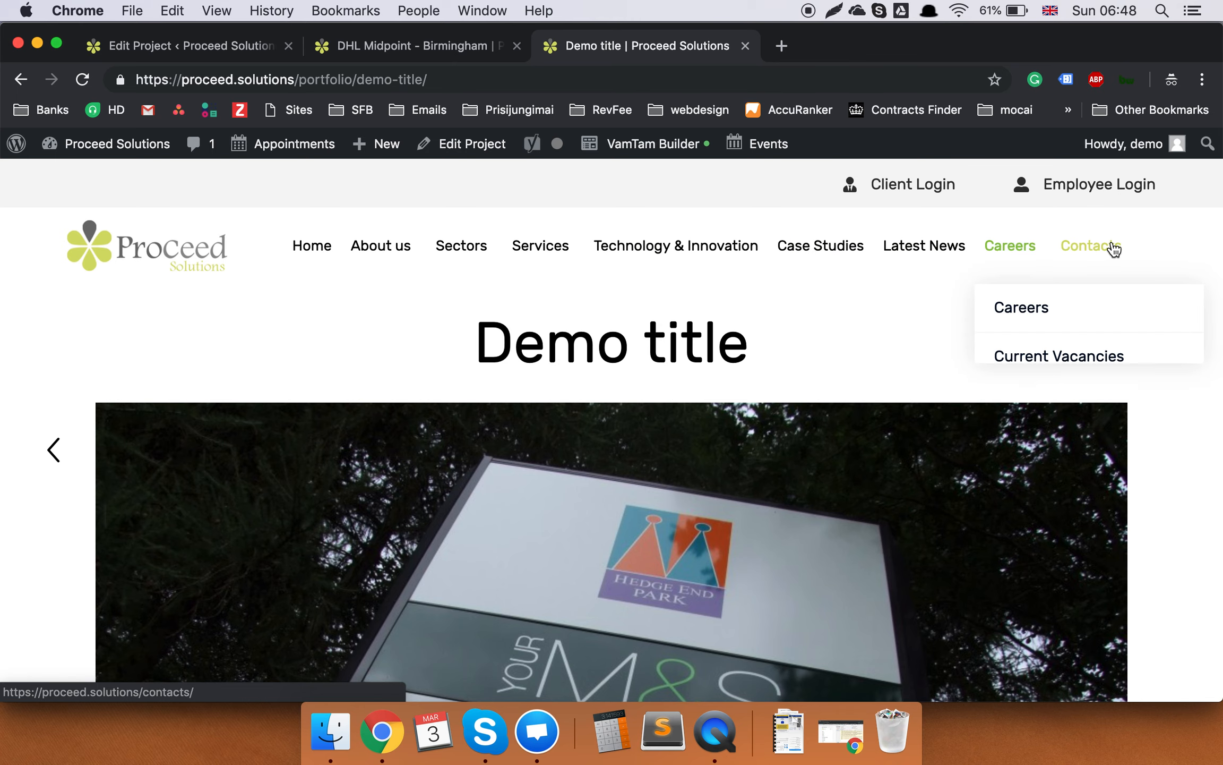
{"action": "left_click", "coordinate": [197, 47]}
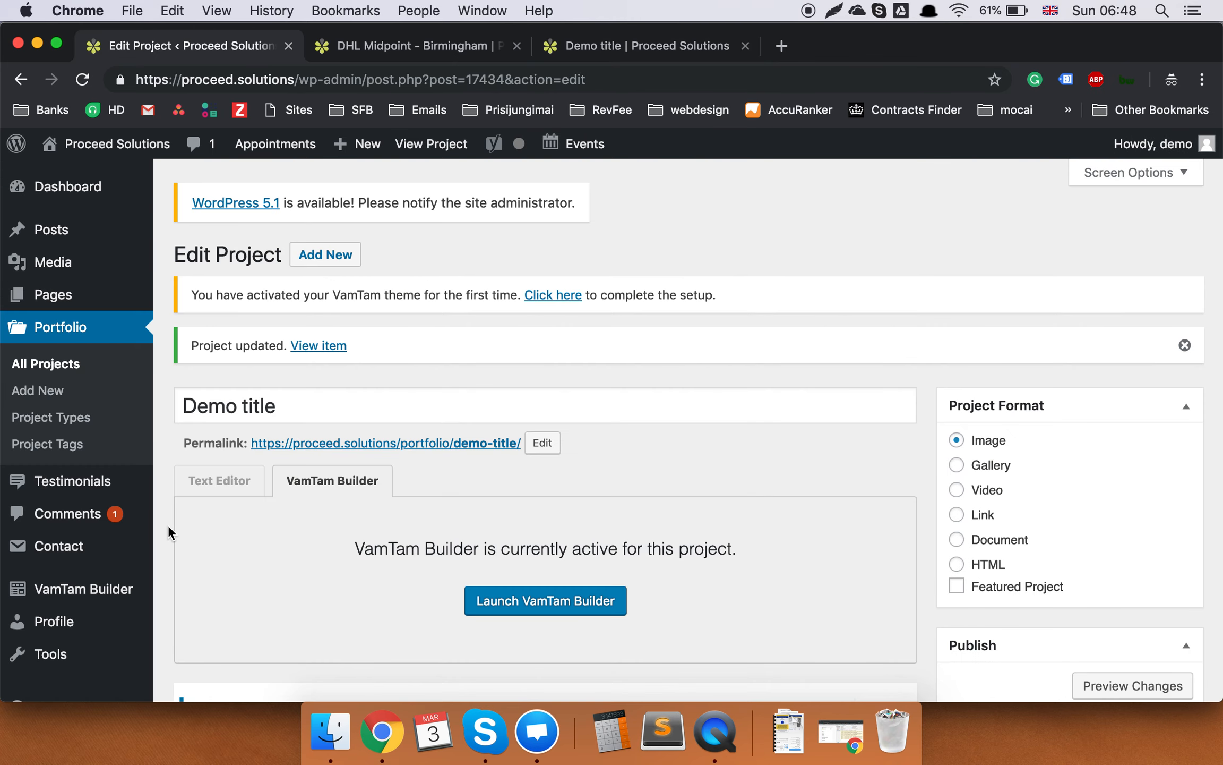
Browse Testimonials and Pages, then open All Projects to confirm Demo title is listed.
{"action": "left_click", "coordinate": [73, 491]}
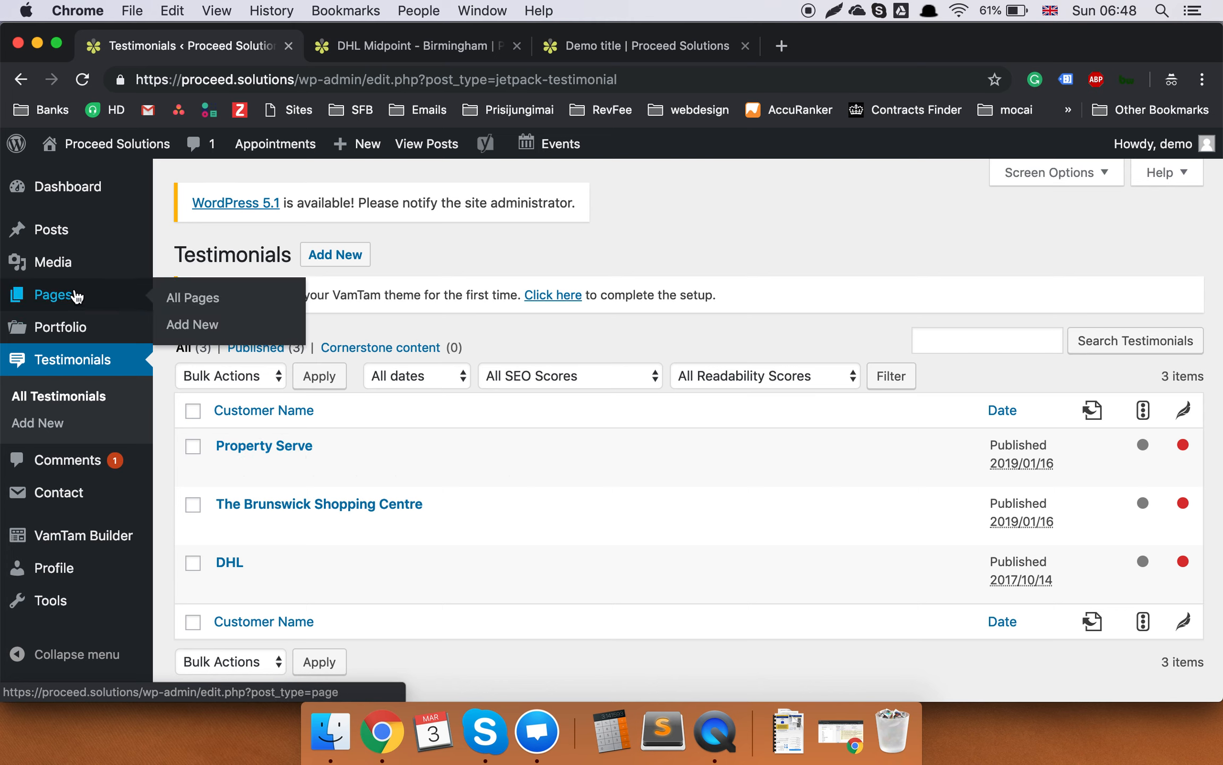
{"action": "left_click", "coordinate": [77, 296]}
{"action": "mouse_move", "coordinate": [73, 332]}
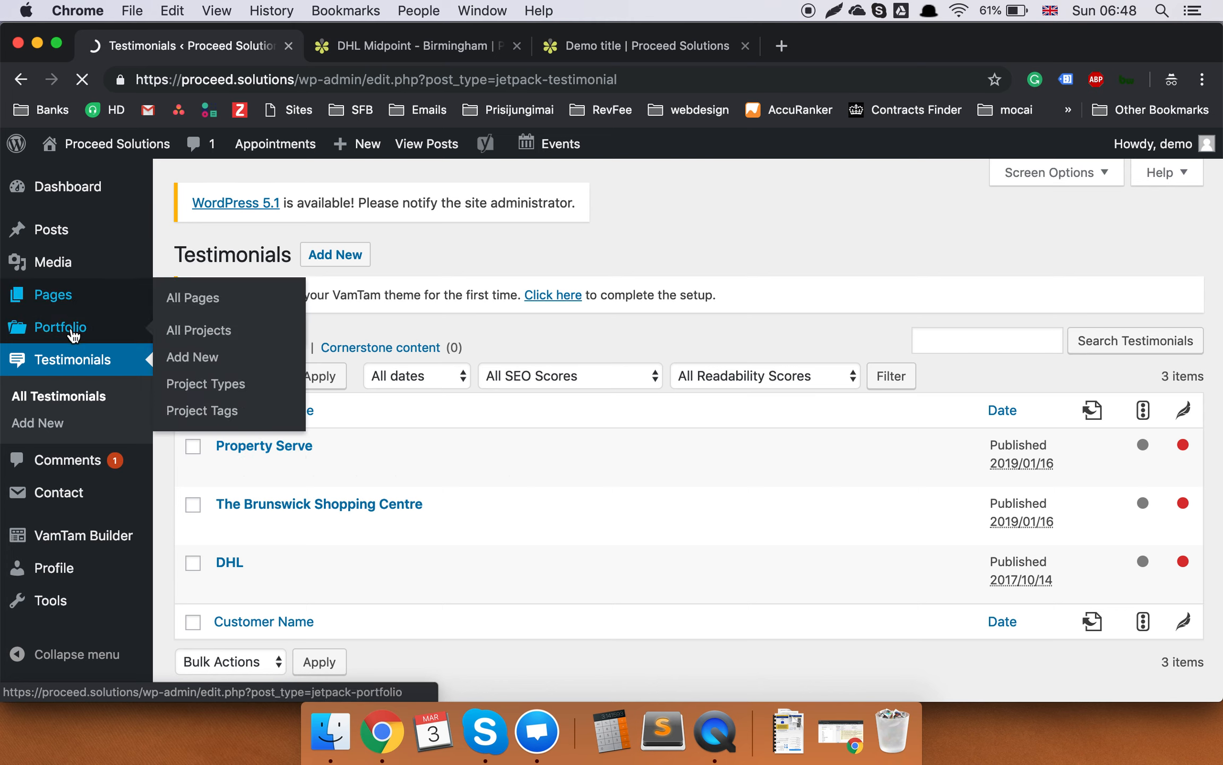
{"action": "left_click", "coordinate": [73, 332]}
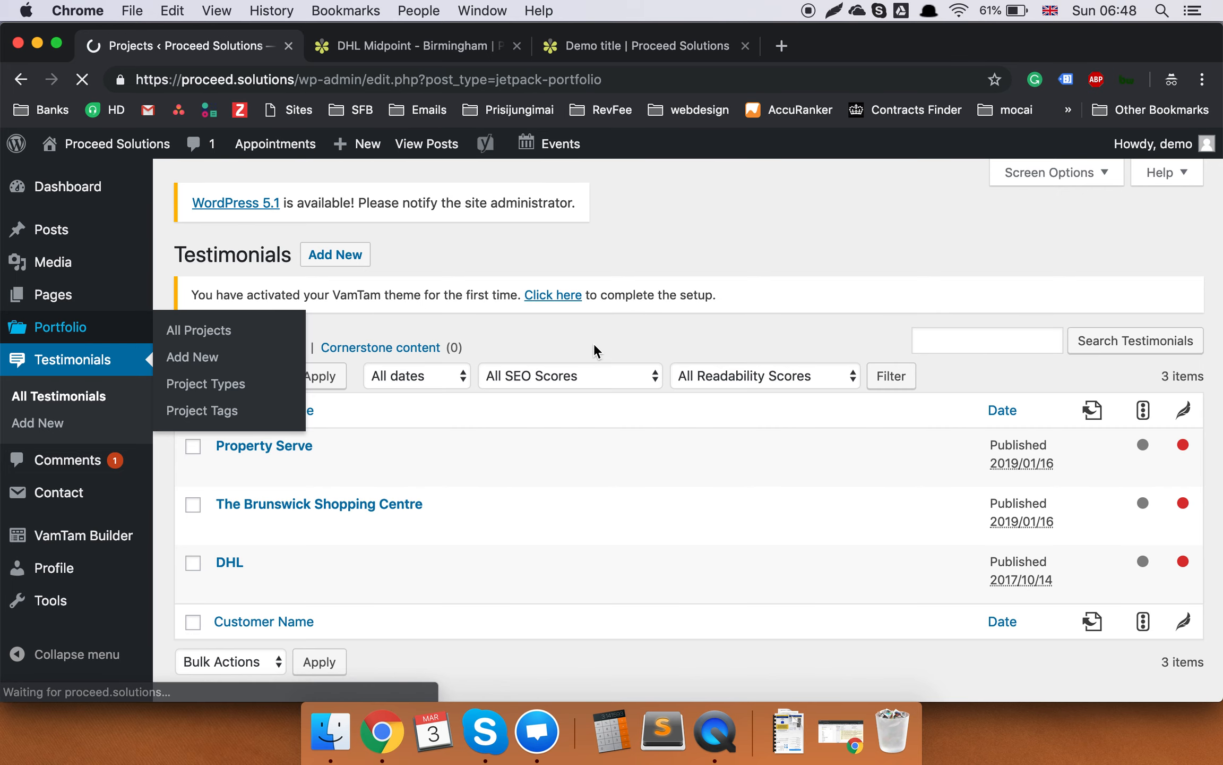
{"action": "scroll", "coordinate": [595, 349], "scroll_direction": "down", "scroll_amount": 3}
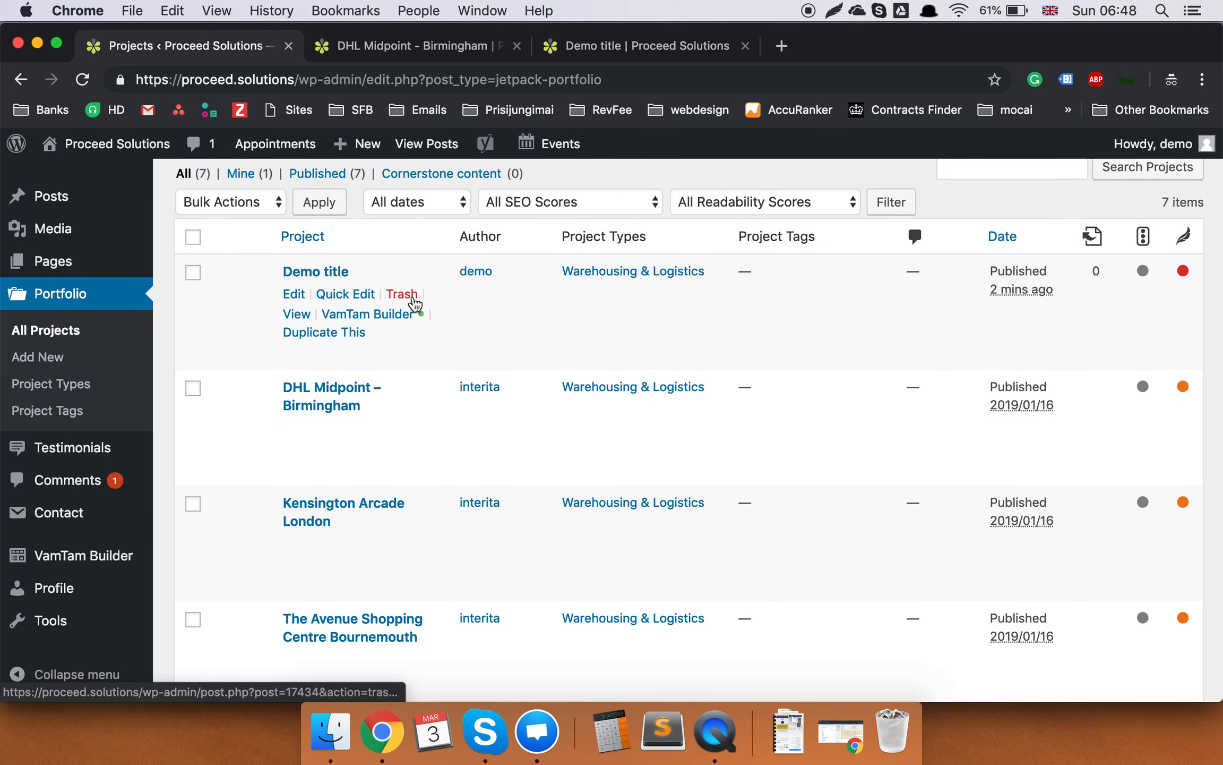
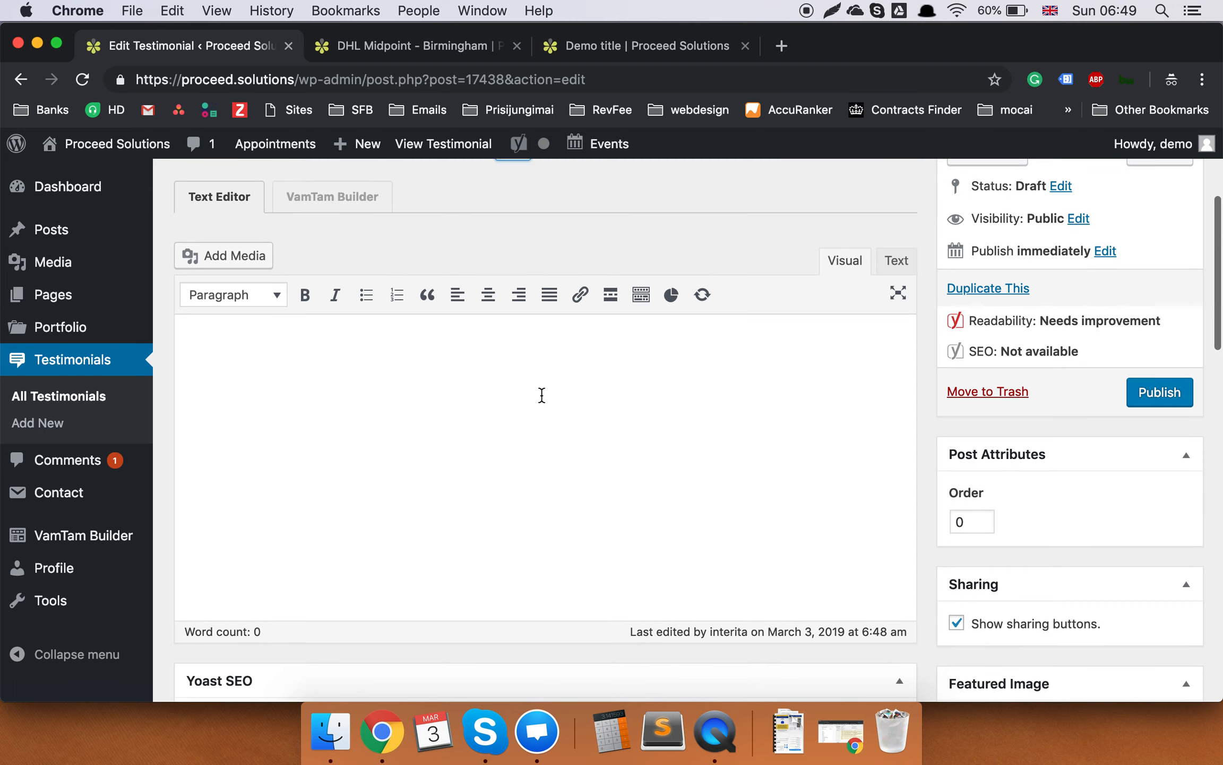
Scroll the Edit Testimonial page down to the VamTam Testimonials cite, link, rating and summary fields.
{"action": "scroll", "coordinate": [730, 525], "scroll_direction": "down", "scroll_amount": 10}
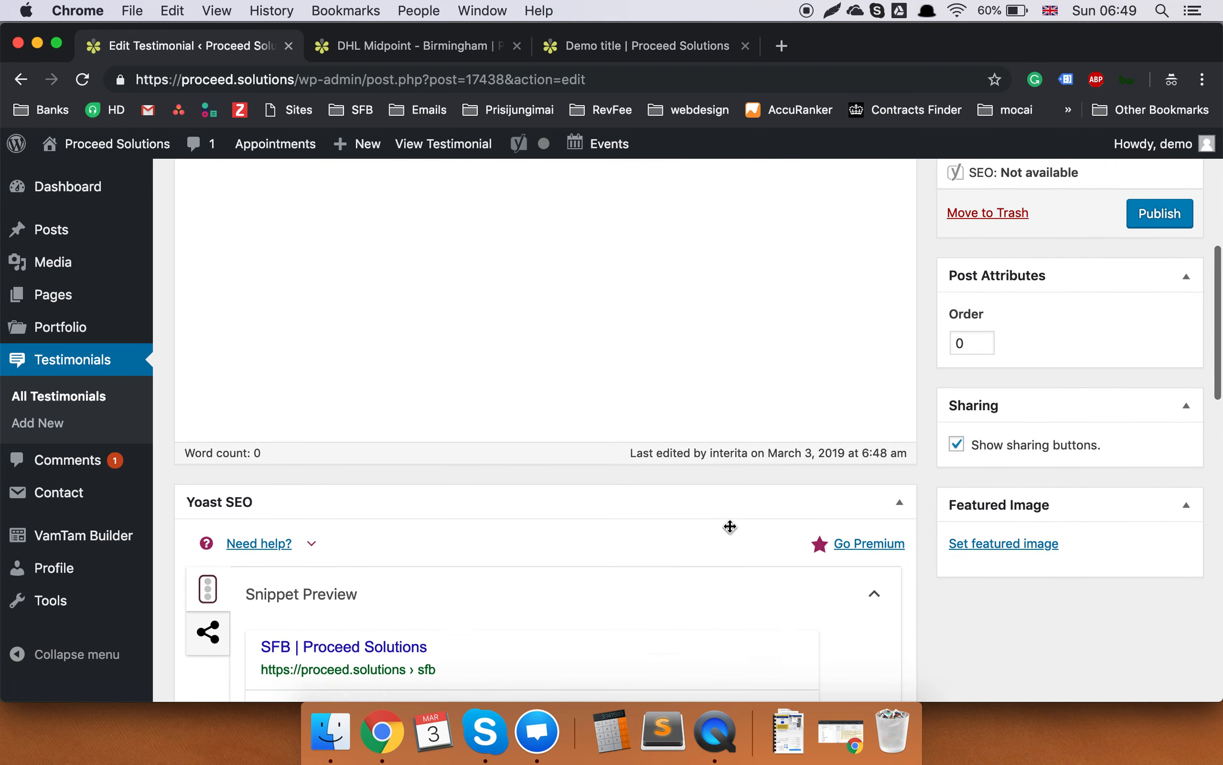
{"action": "scroll", "coordinate": [729, 525], "scroll_direction": "down", "scroll_amount": 5}
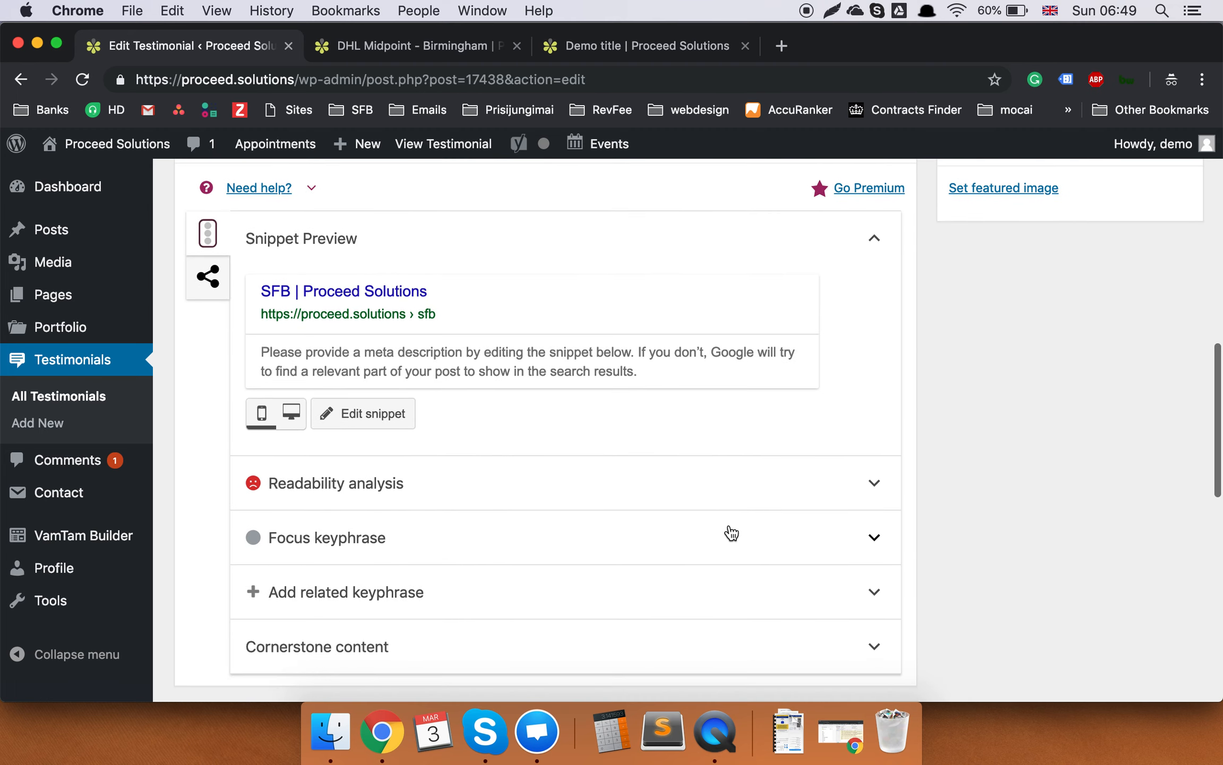
{"action": "scroll", "coordinate": [691, 245], "scroll_direction": "up", "scroll_amount": 2}
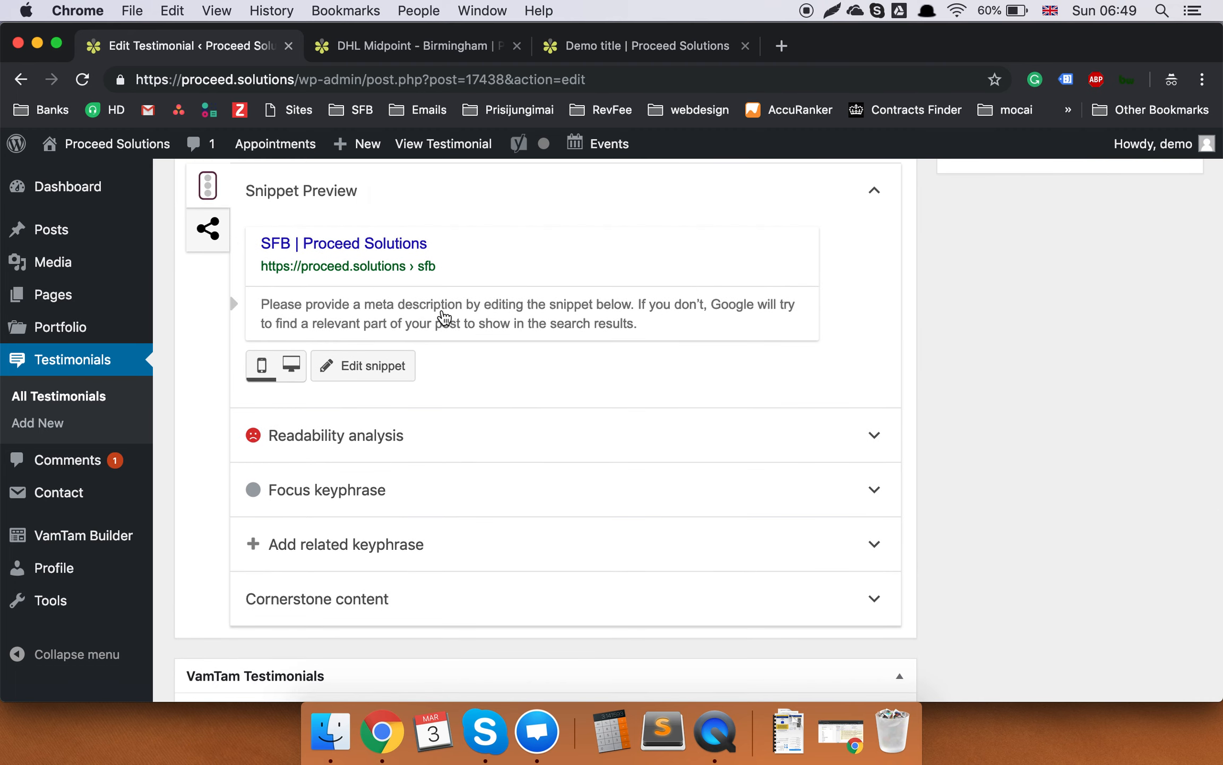
{"action": "scroll", "coordinate": [404, 416], "scroll_direction": "down", "scroll_amount": 4}
{"action": "scroll", "coordinate": [404, 415], "scroll_direction": "down", "scroll_amount": 5}
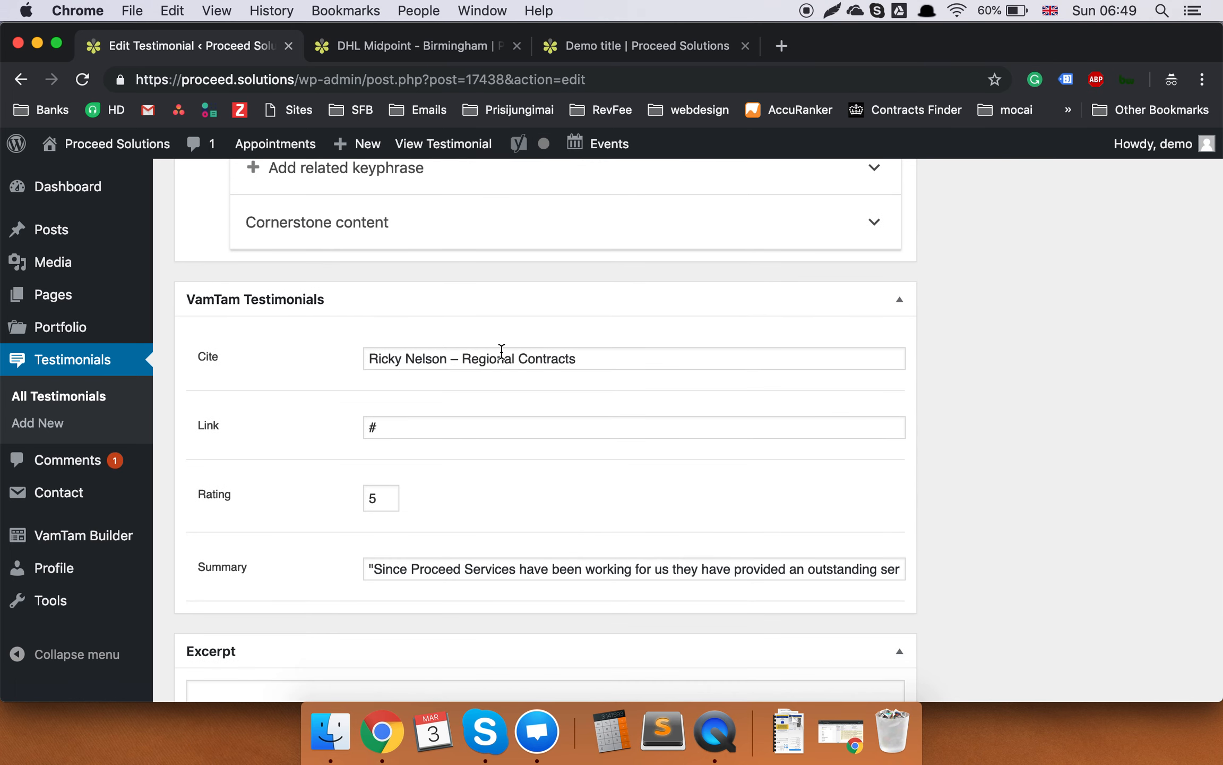
{"action": "scroll", "coordinate": [501, 352], "scroll_direction": "down", "scroll_amount": 2}
Rewrite the summary as a quote: "Proceed solutions were great at what they do".
{"action": "double_click", "coordinate": [429, 273]}
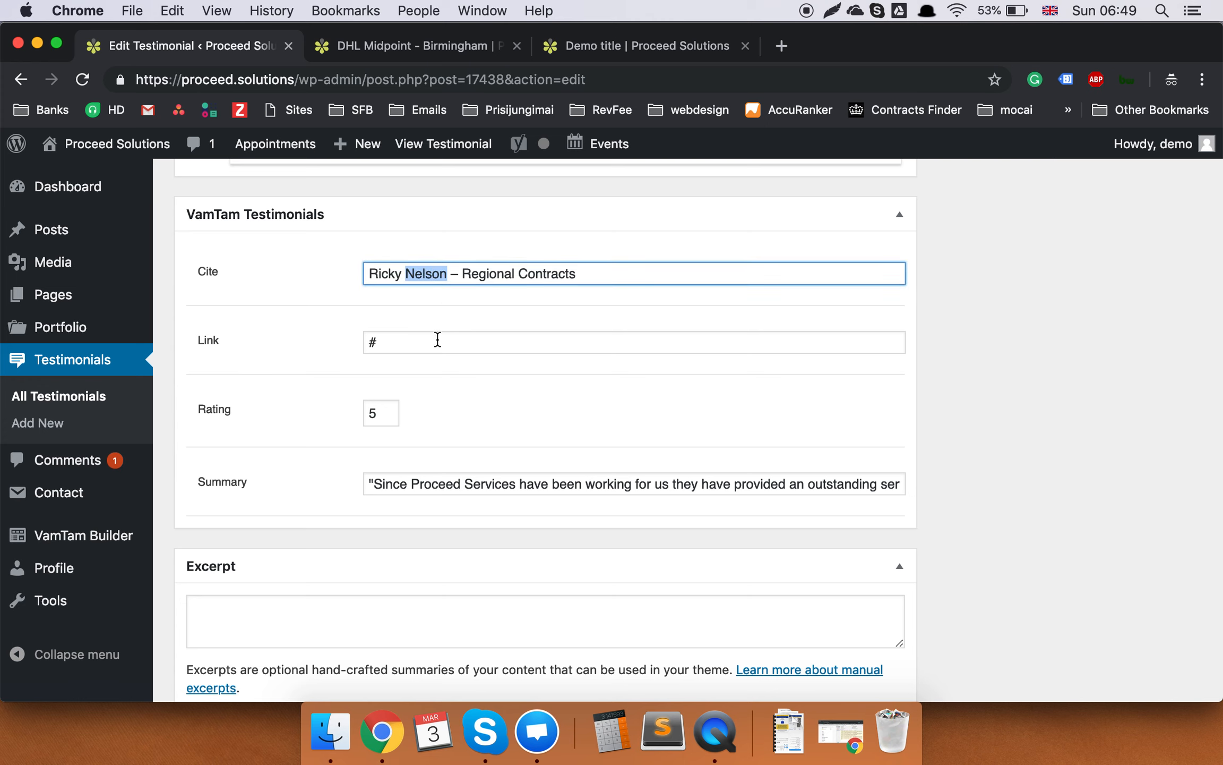
{"action": "left_click", "coordinate": [440, 356]}
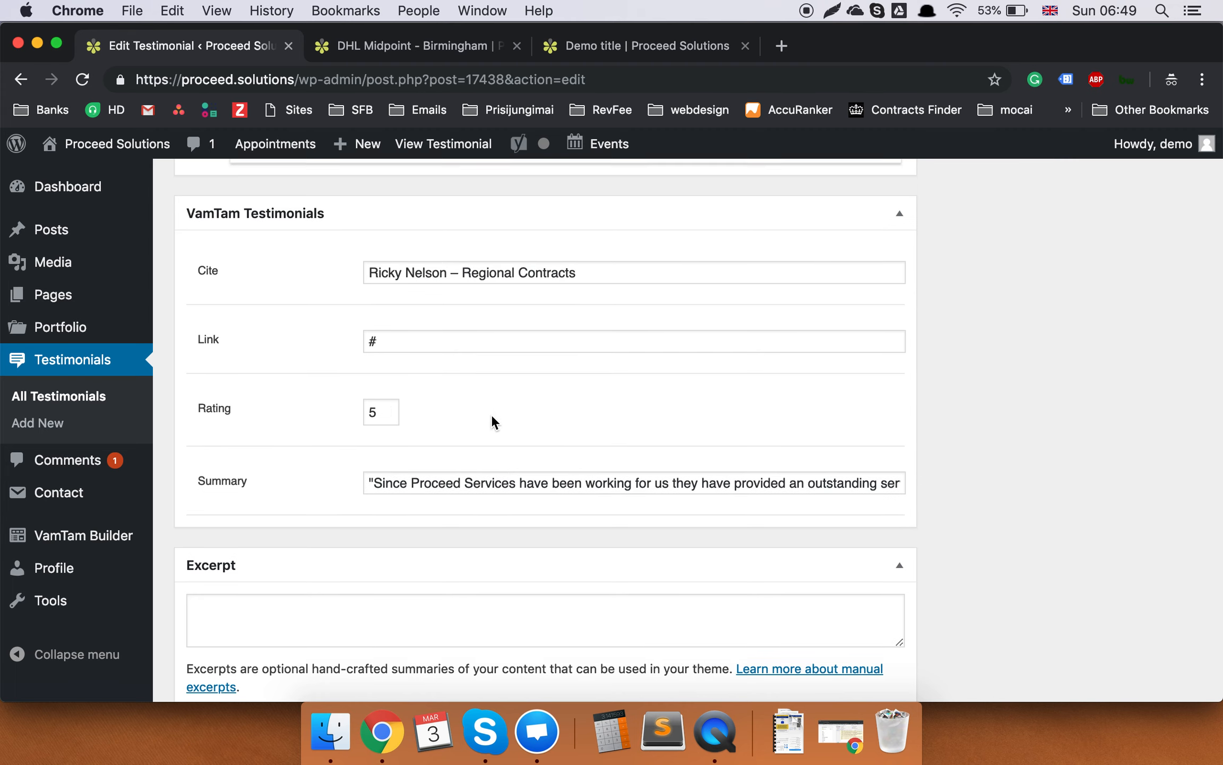
{"action": "scroll", "coordinate": [491, 422], "scroll_direction": "down", "scroll_amount": 3}
{"action": "triple_click", "coordinate": [482, 353]}
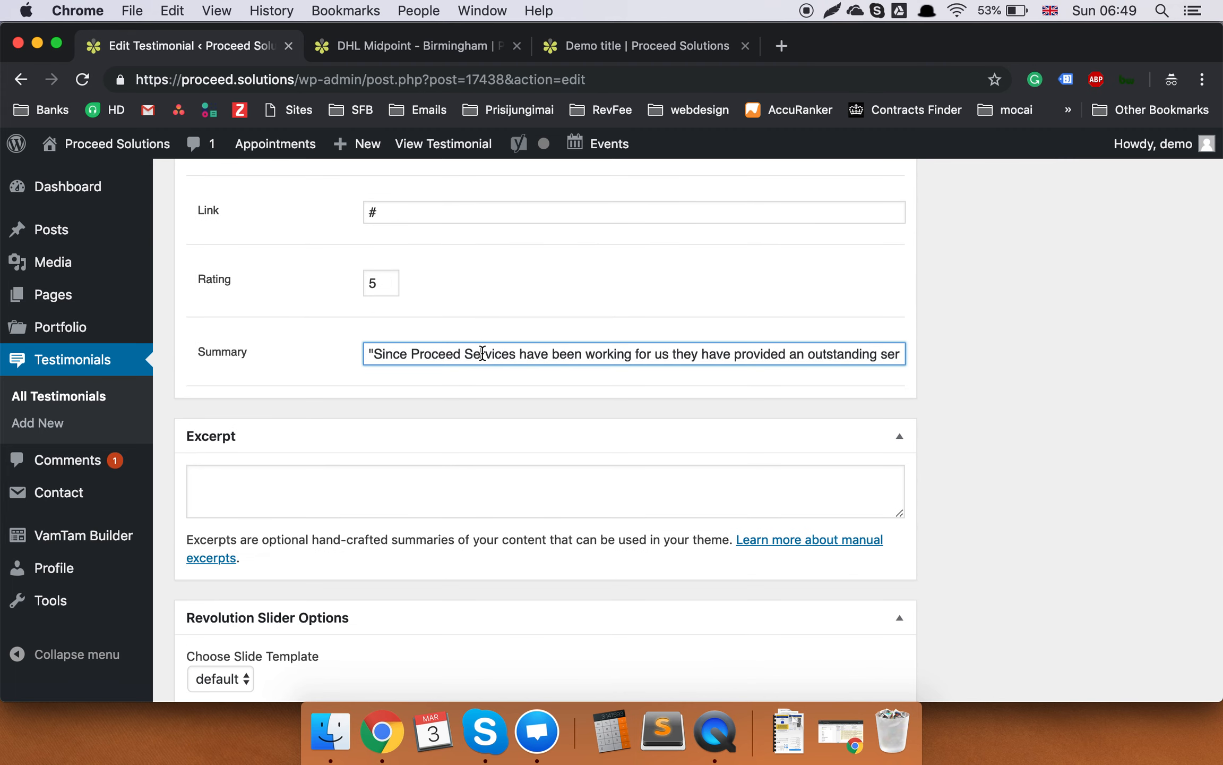
{"action": "key", "text": "Right"}
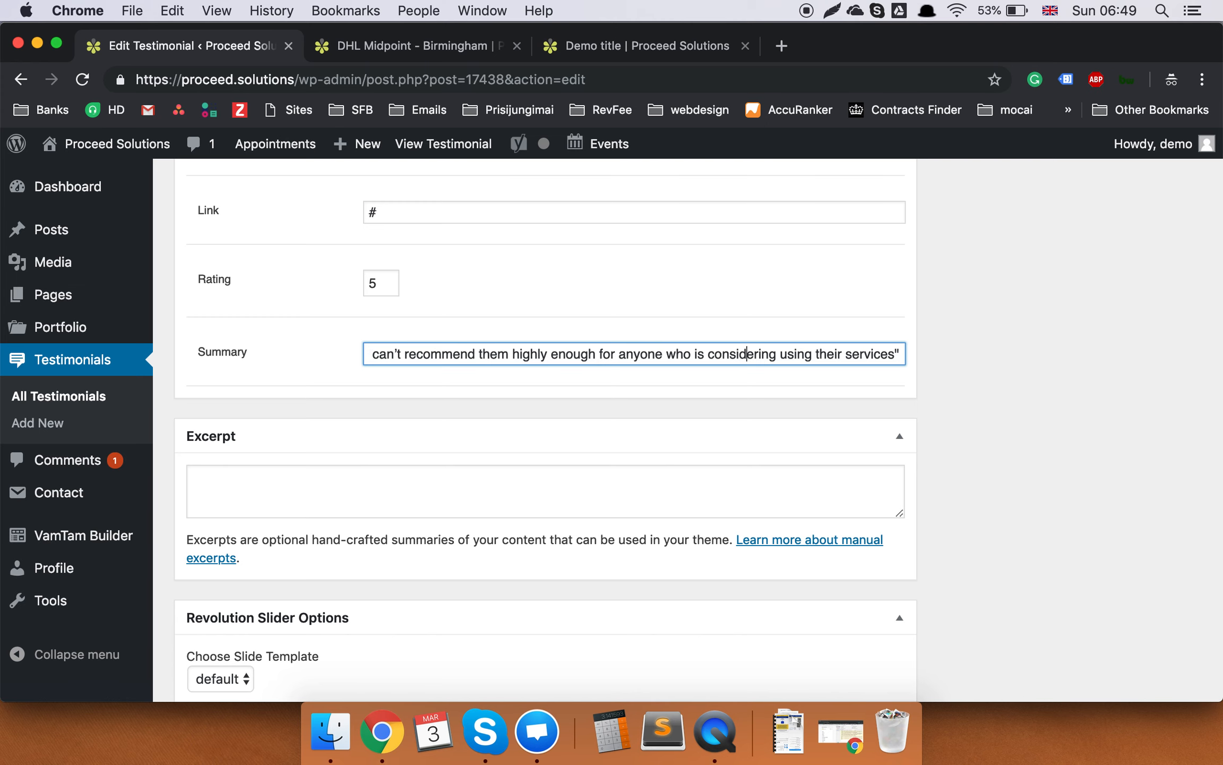
{"action": "key", "text": "Left"}
{"action": "key", "text": "Left"}
{"action": "key", "text": "Left"}
{"action": "key", "text": "Left"}
{"action": "key", "text": "Left"}
{"action": "key", "text": "Left"}
{"action": "key", "text": "super+Left"}
{"action": "type", "text": "\""}
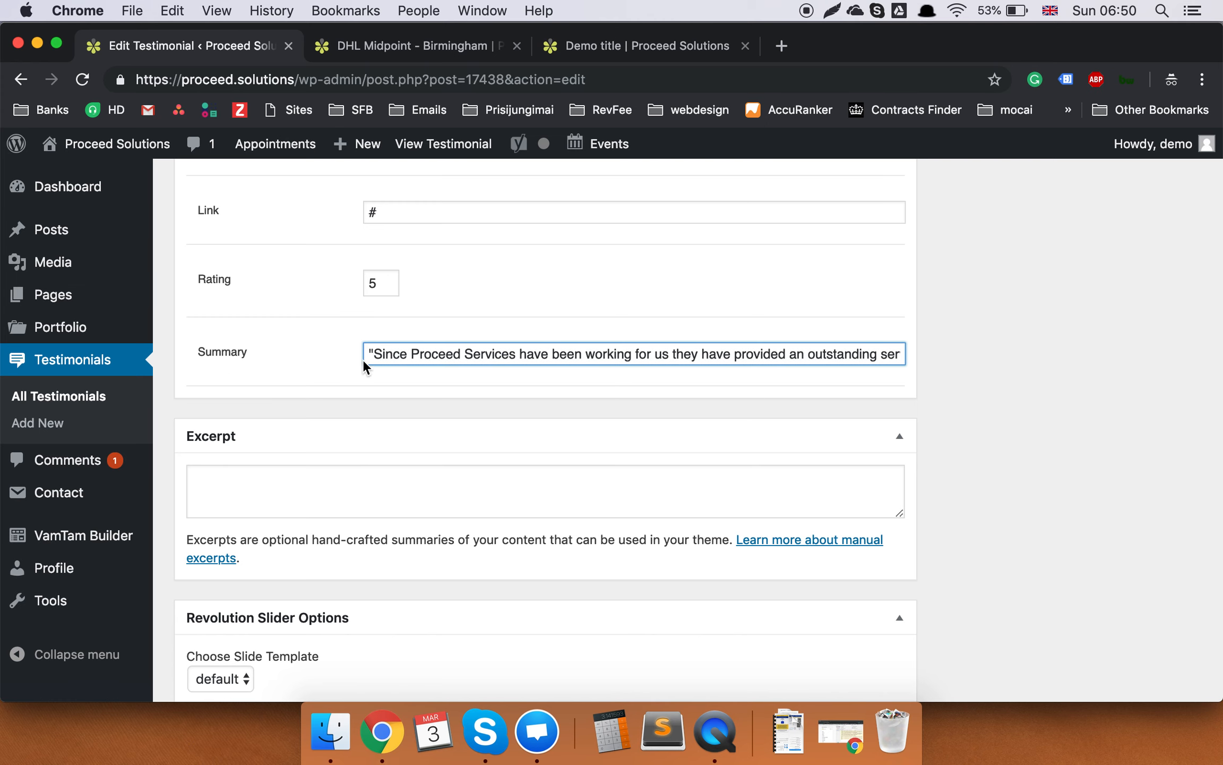
{"action": "key", "text": "shift+super+Right"}
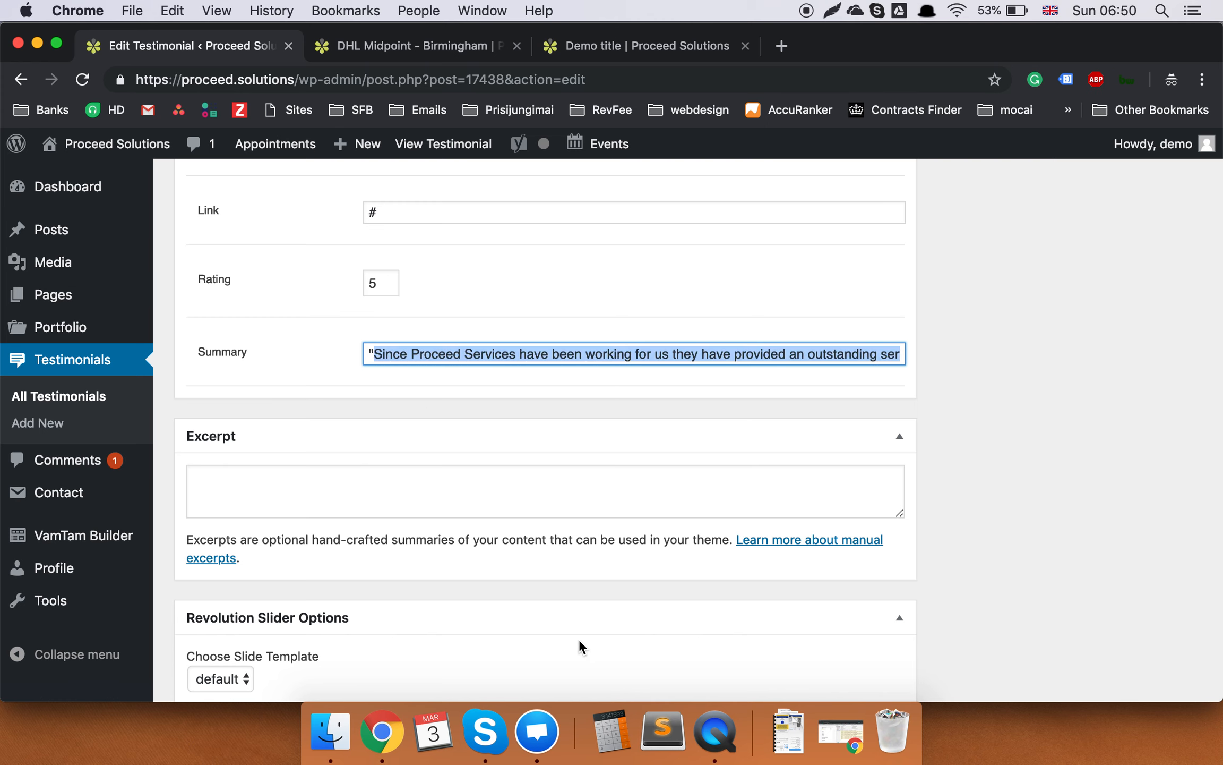
{"action": "type", "text": "Proceed s"}
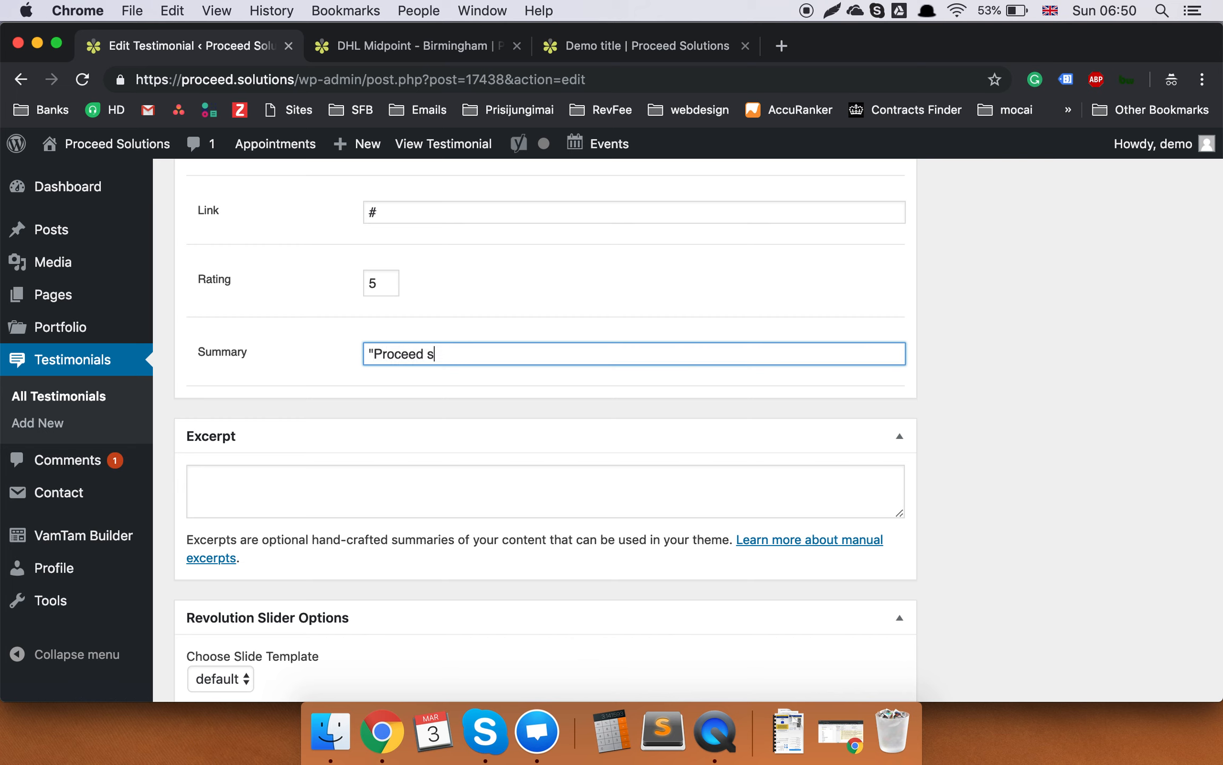
{"action": "type", "text": "olutions were great at what thet do"}
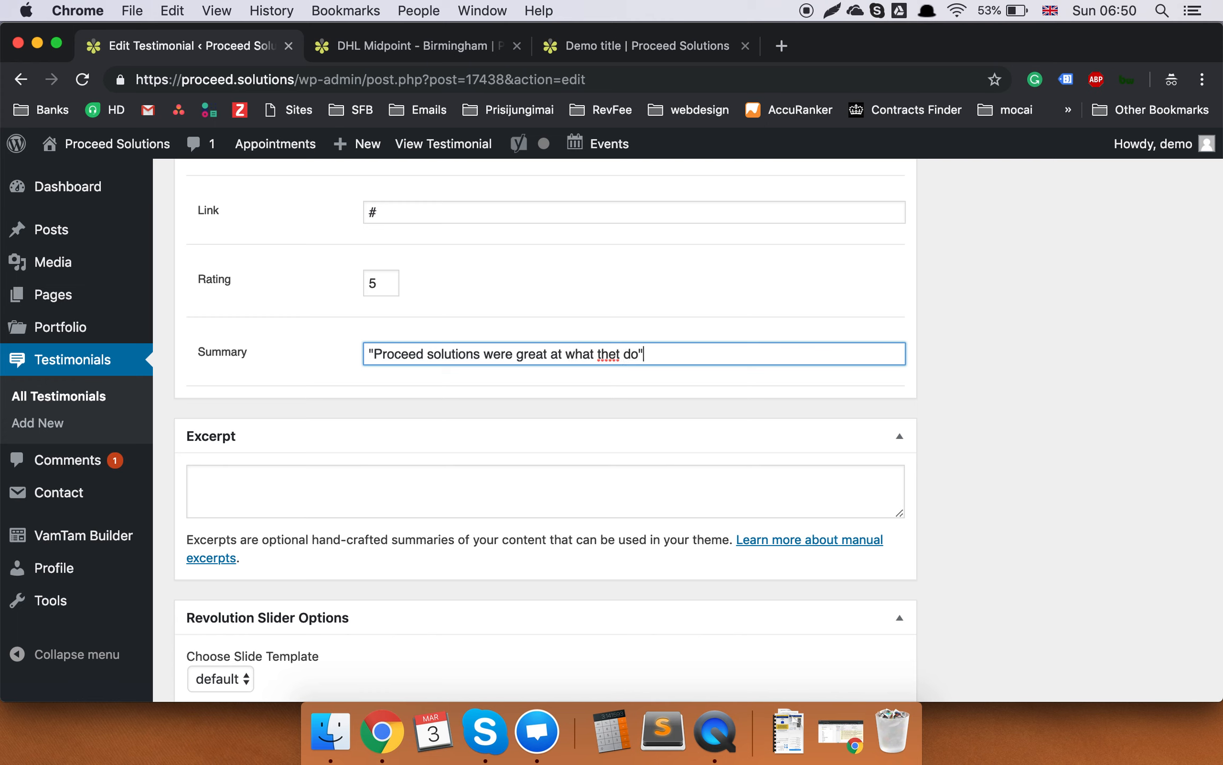
{"action": "key", "text": "BackSpace"}
{"action": "type", "text": "y"}
Replace the Cite value with a new name credited as CEO.
{"action": "scroll", "coordinate": [694, 654], "scroll_direction": "up", "scroll_amount": 5}
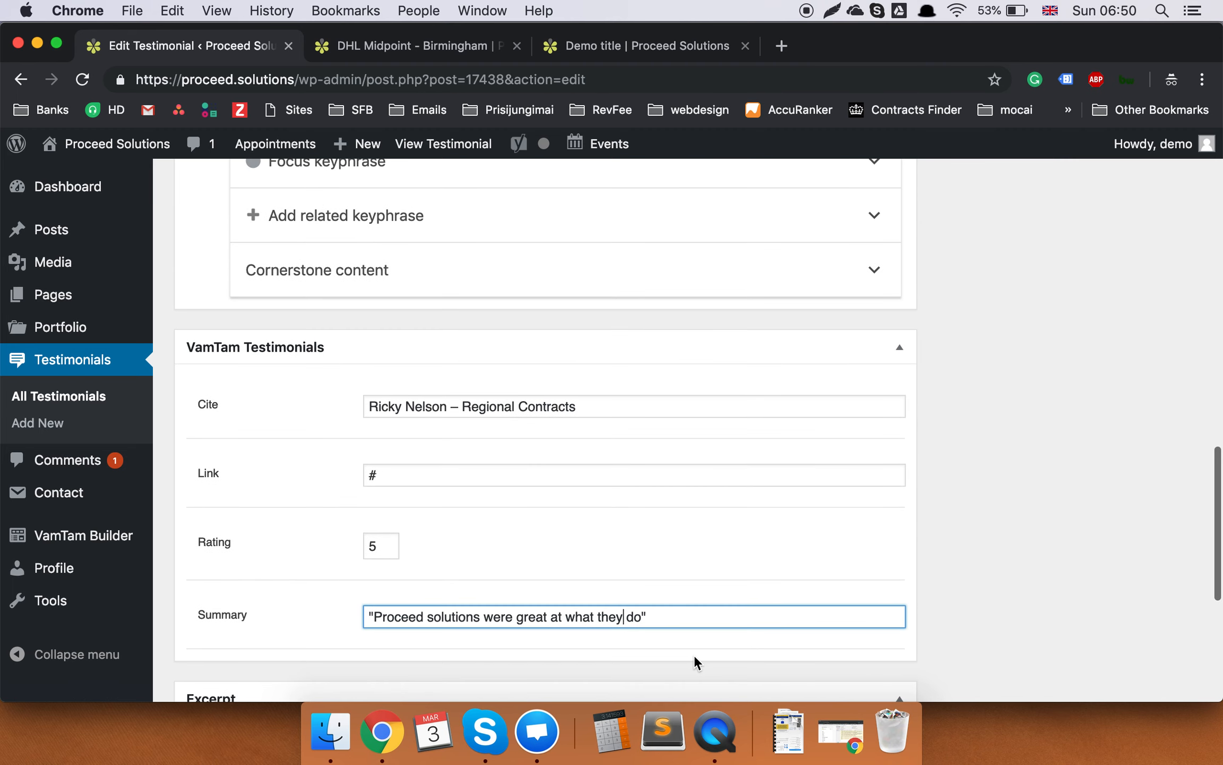
{"action": "triple_click", "coordinate": [398, 404]}
{"action": "type", "text": "John M."}
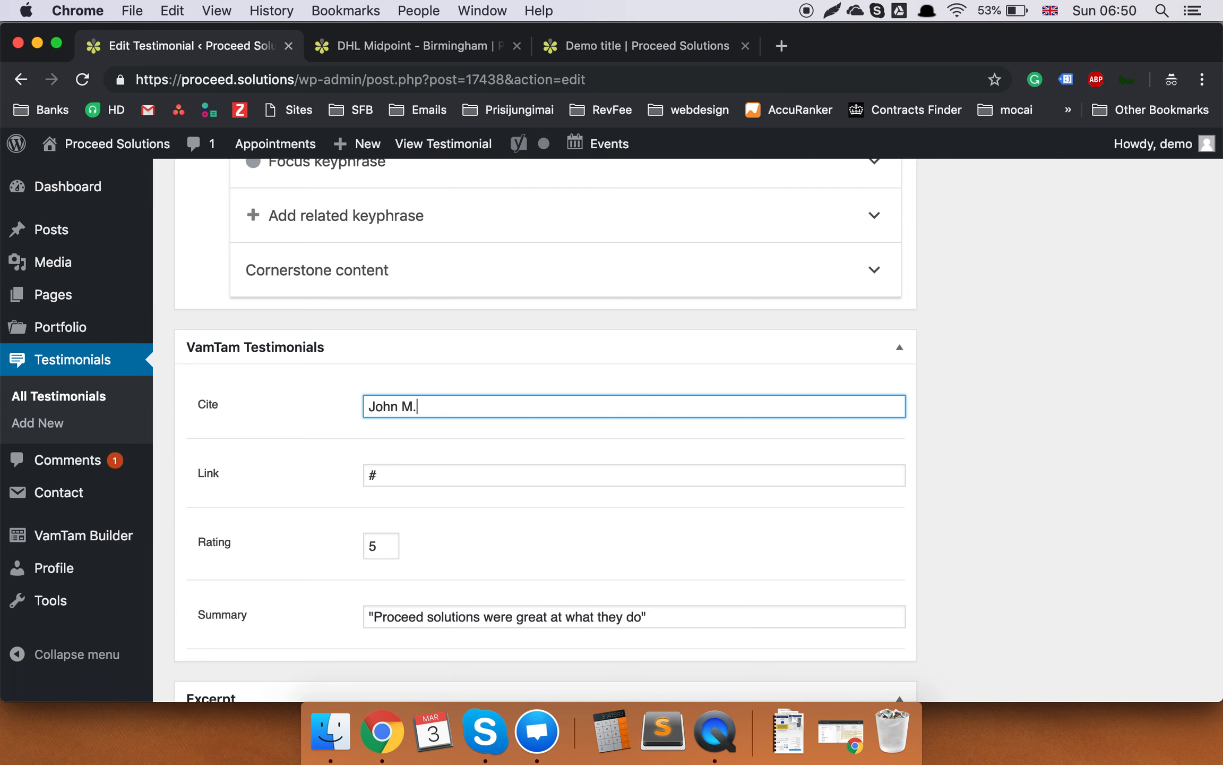
{"action": "type", "text": " - CEO"}
Check the testimonial fields, then switch to the live Demo title page tab.
{"action": "scroll", "coordinate": [306, 390], "scroll_direction": "down", "scroll_amount": 3}
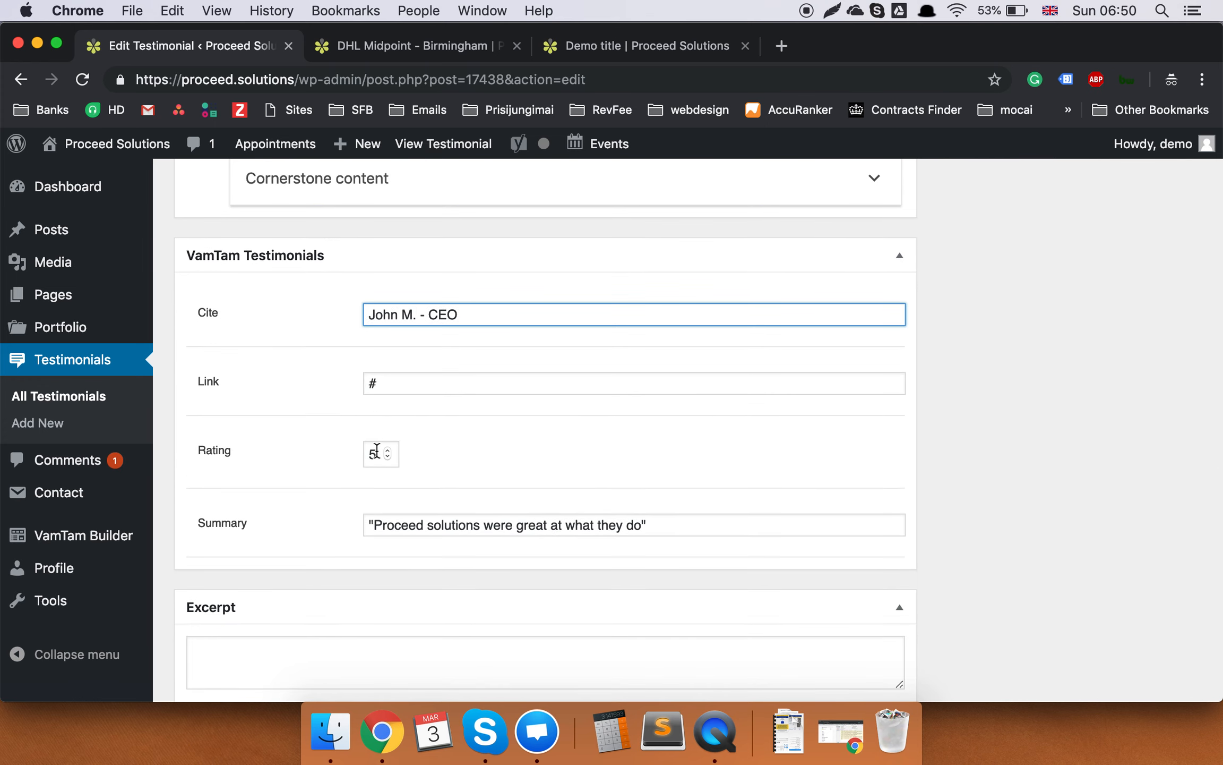
{"action": "scroll", "coordinate": [724, 458], "scroll_direction": "down", "scroll_amount": 6}
{"action": "scroll", "coordinate": [724, 458], "scroll_direction": "up", "scroll_amount": 12}
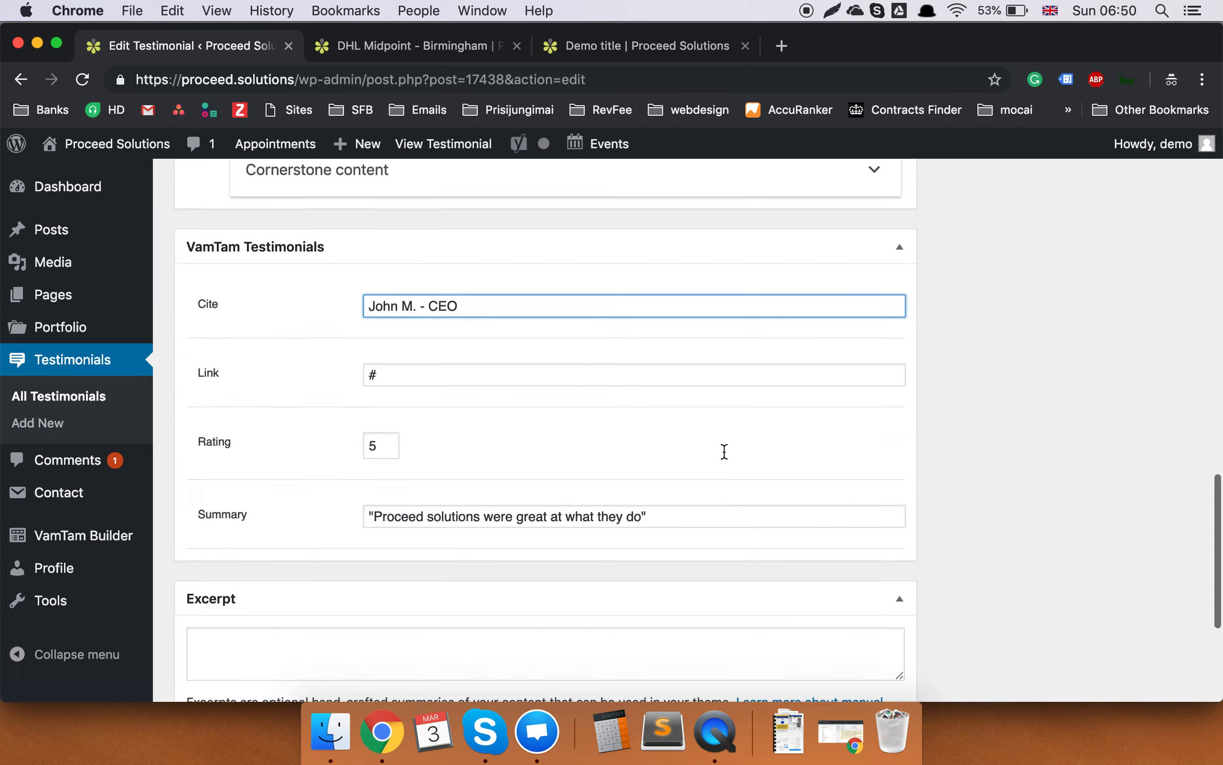
{"action": "scroll", "coordinate": [725, 455], "scroll_direction": "up", "scroll_amount": 8}
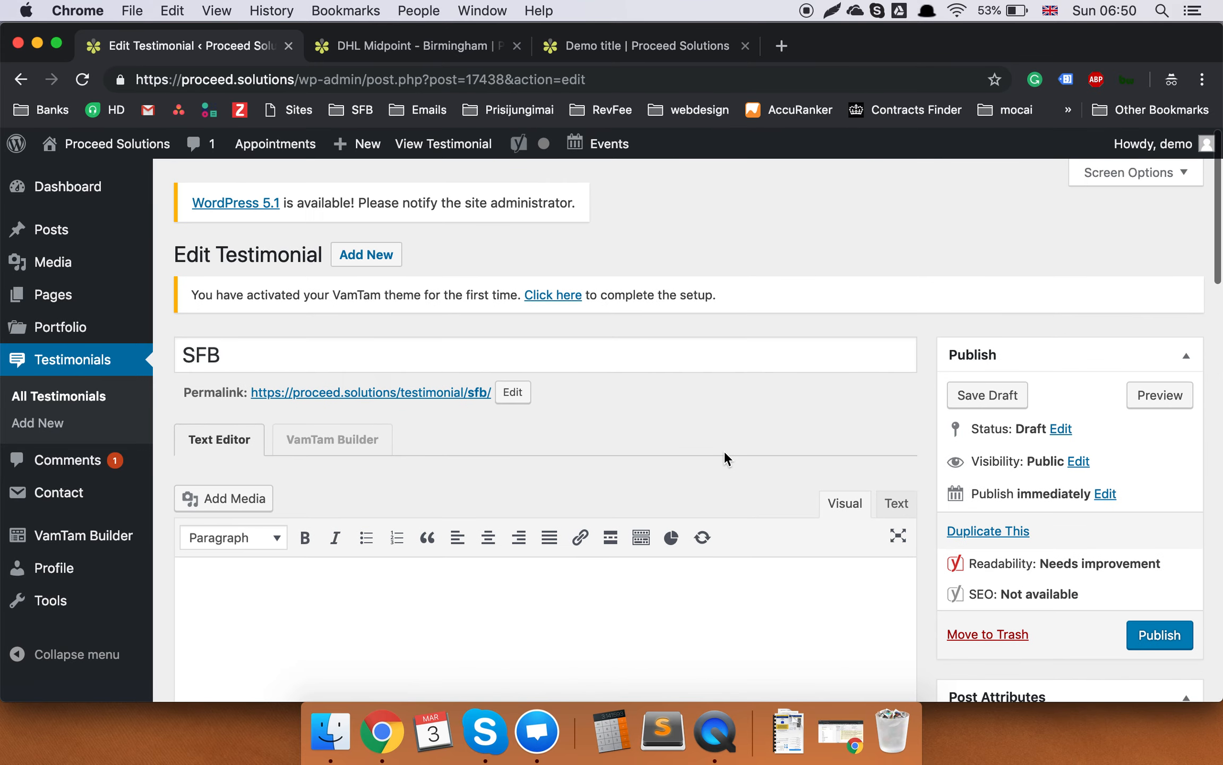
{"action": "scroll", "coordinate": [724, 450], "scroll_direction": "down", "scroll_amount": 3}
{"action": "scroll", "coordinate": [1200, 518], "scroll_direction": "down", "scroll_amount": 2}
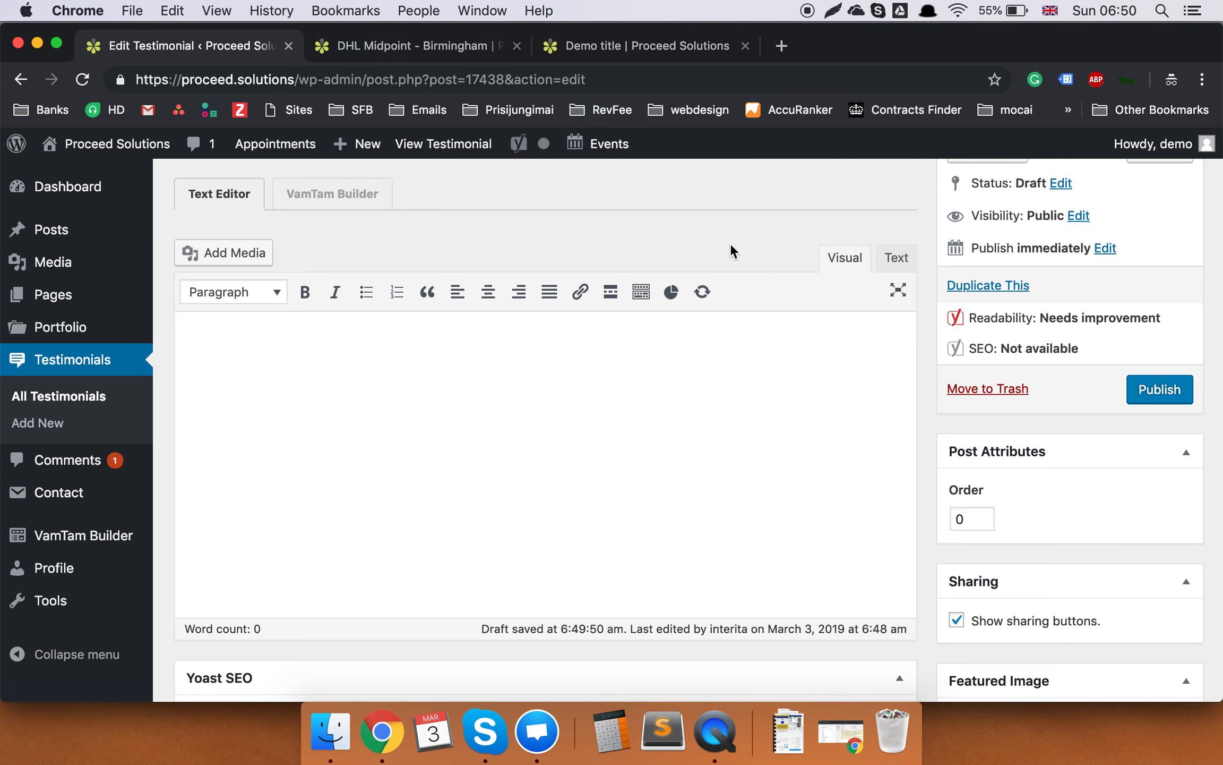
{"action": "left_click", "coordinate": [387, 35]}
{"action": "left_click", "coordinate": [614, 52]}
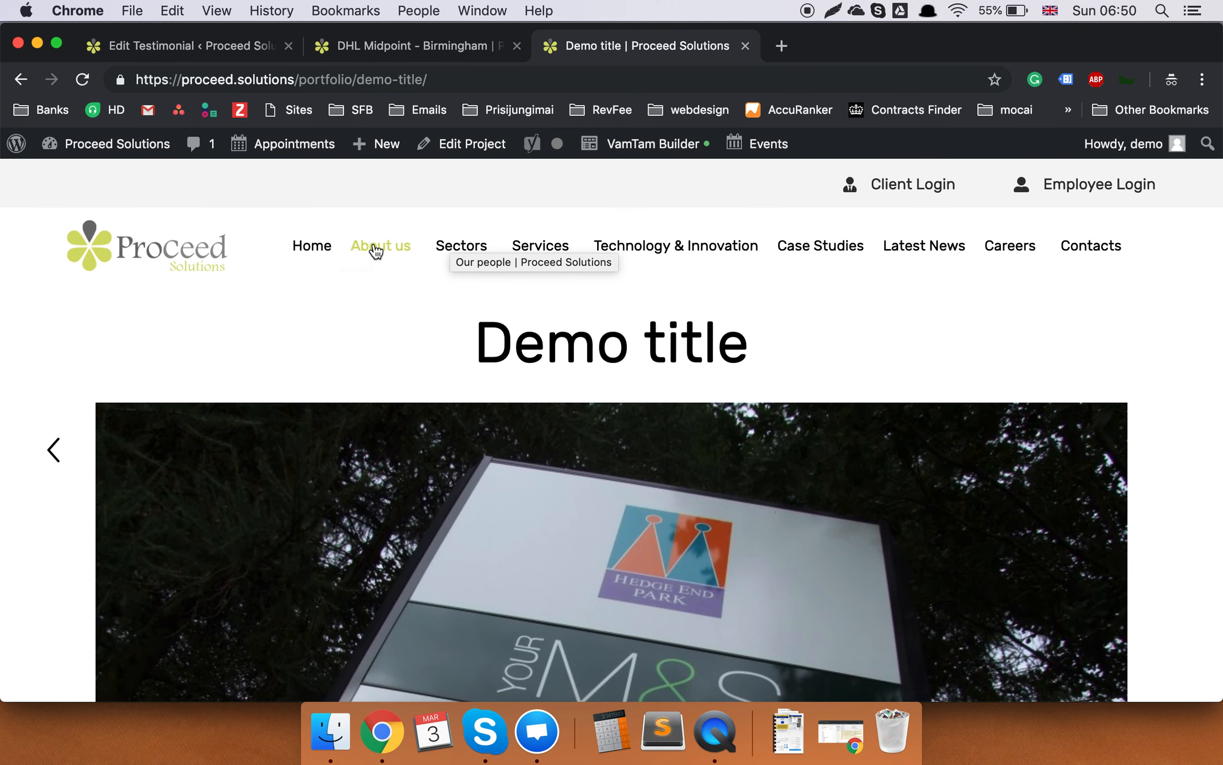
Open the live About us page from the site menu, then return to the testimonial editor.
{"action": "mouse_move", "coordinate": [377, 251]}
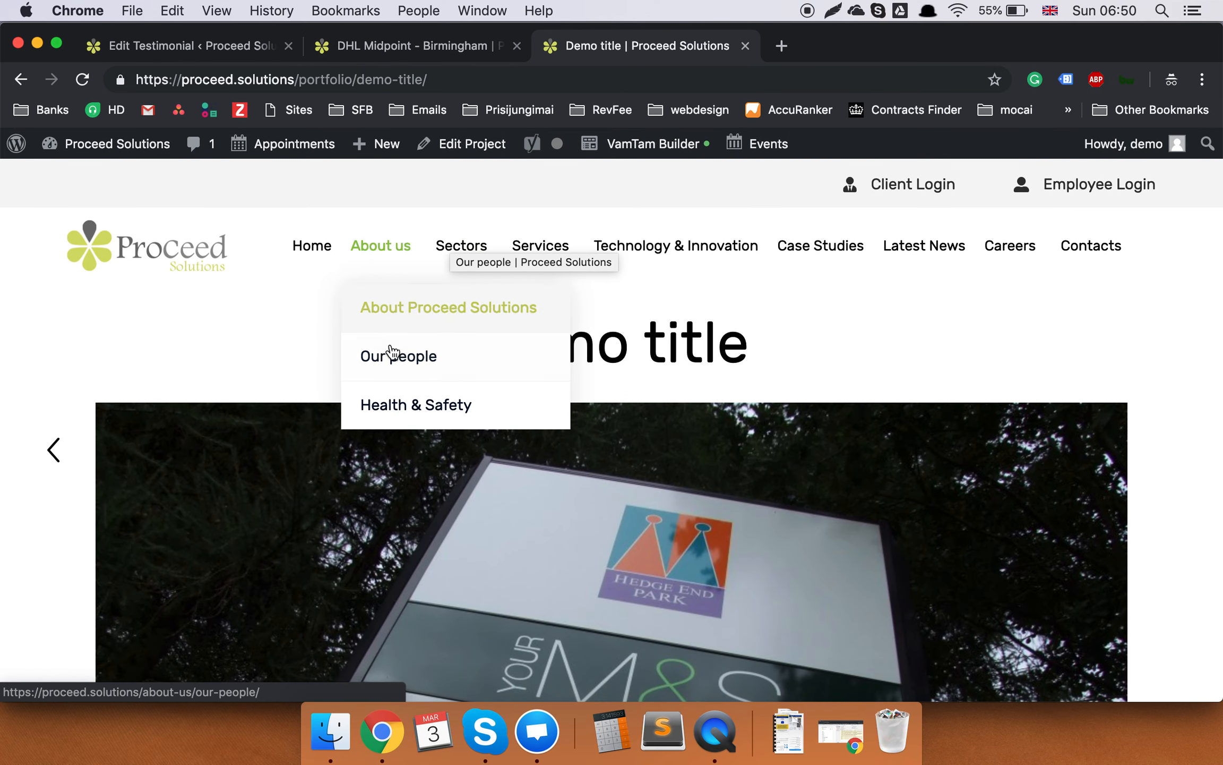
{"action": "left_click", "coordinate": [393, 319]}
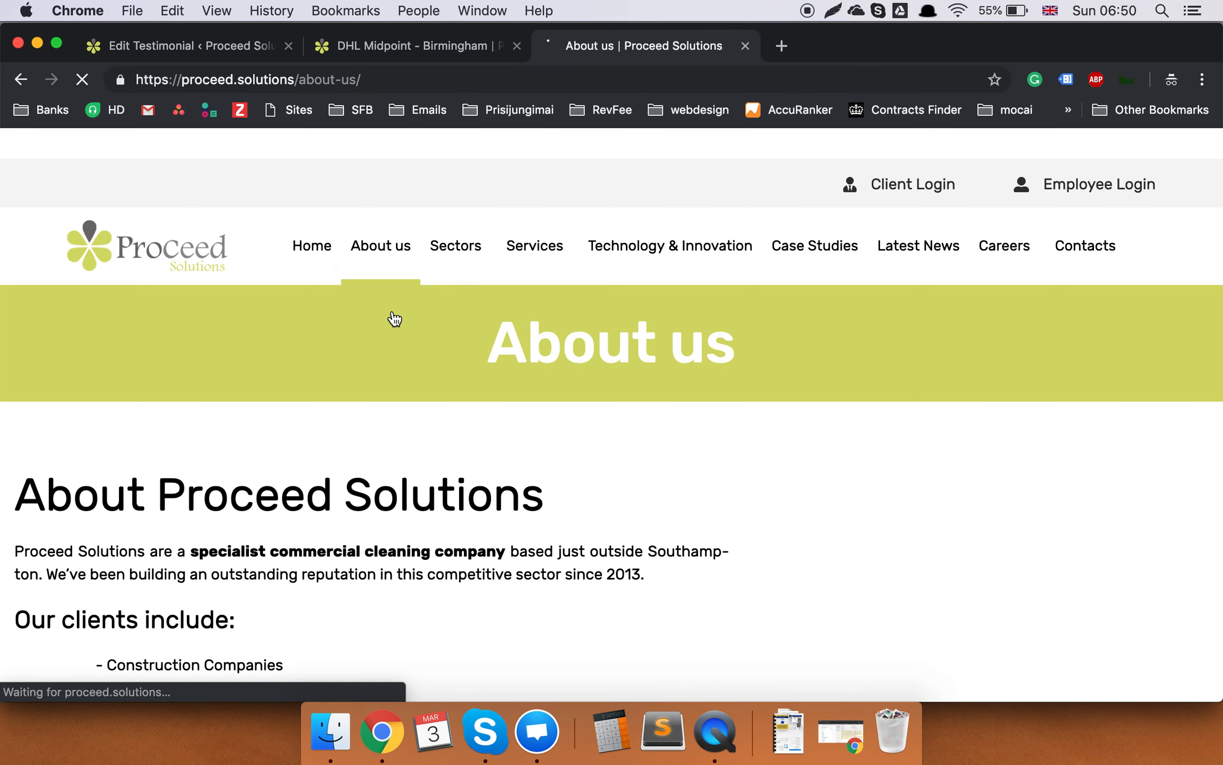
{"action": "scroll", "coordinate": [393, 320], "scroll_direction": "down", "scroll_amount": 15}
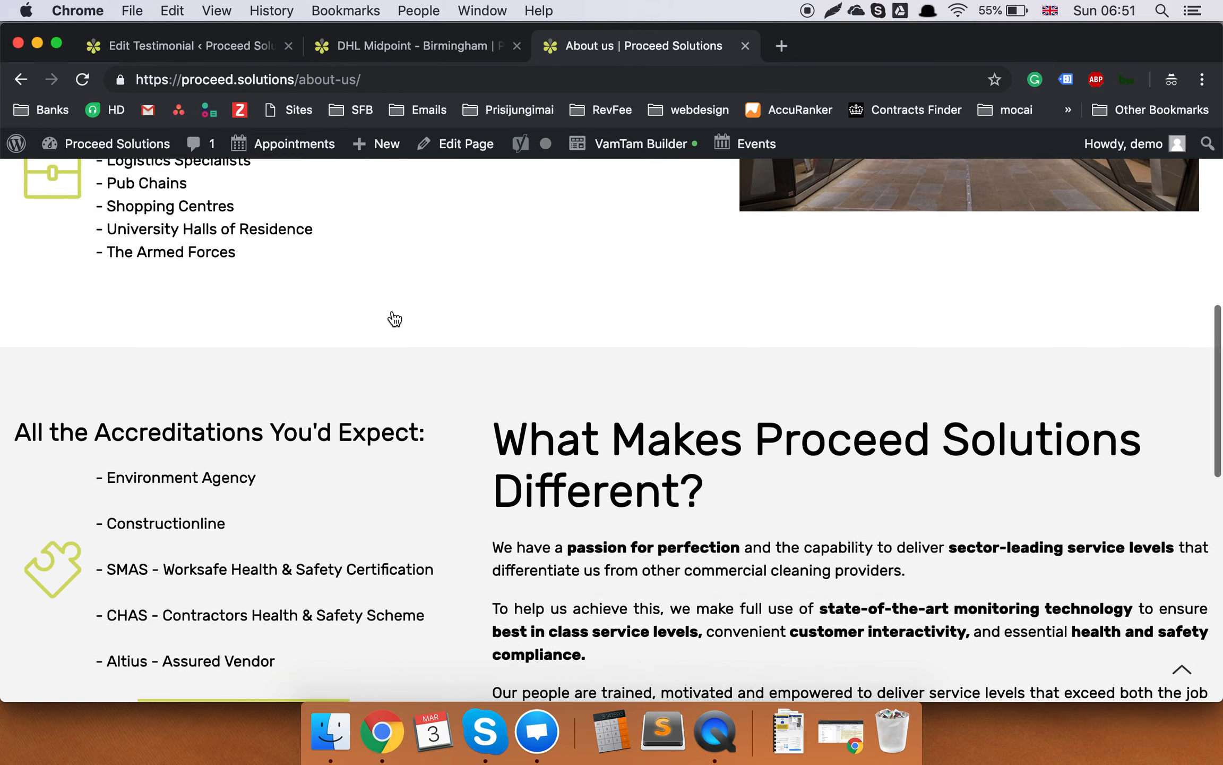
{"action": "scroll", "coordinate": [394, 318], "scroll_direction": "up", "scroll_amount": 15}
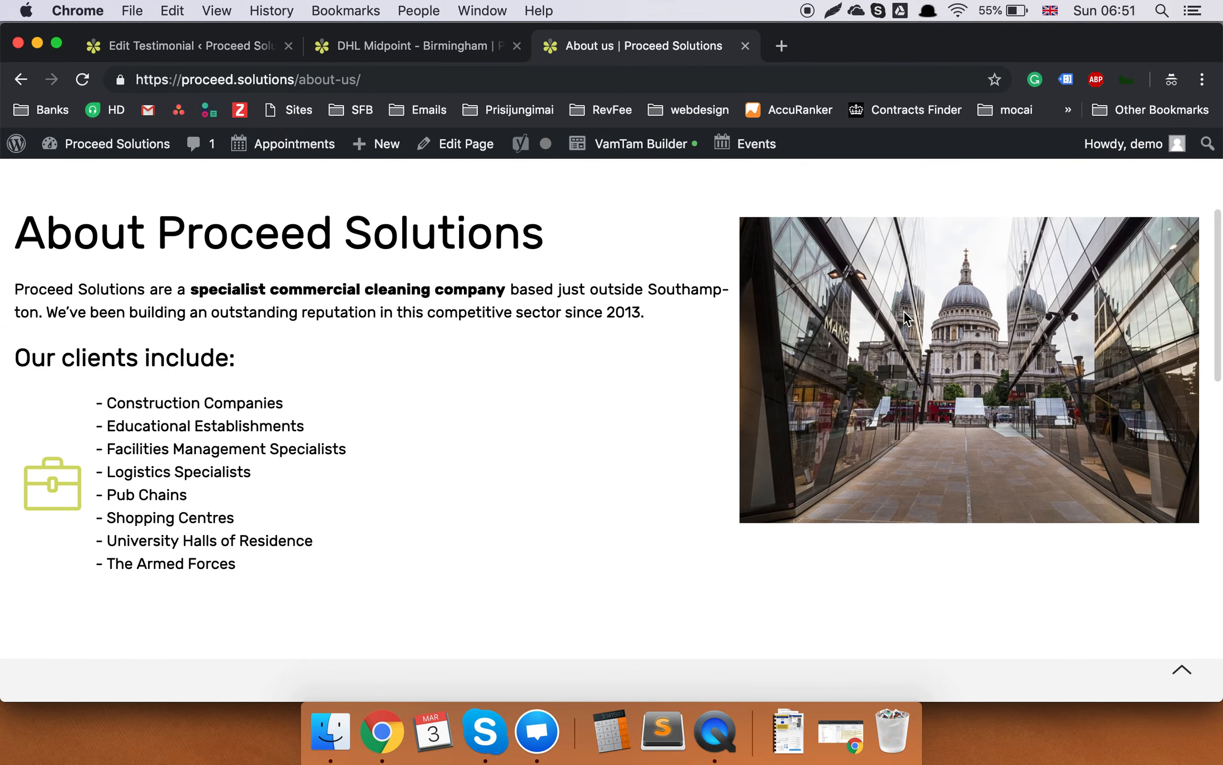
{"action": "left_click", "coordinate": [408, 47]}
{"action": "left_click", "coordinate": [246, 46]}
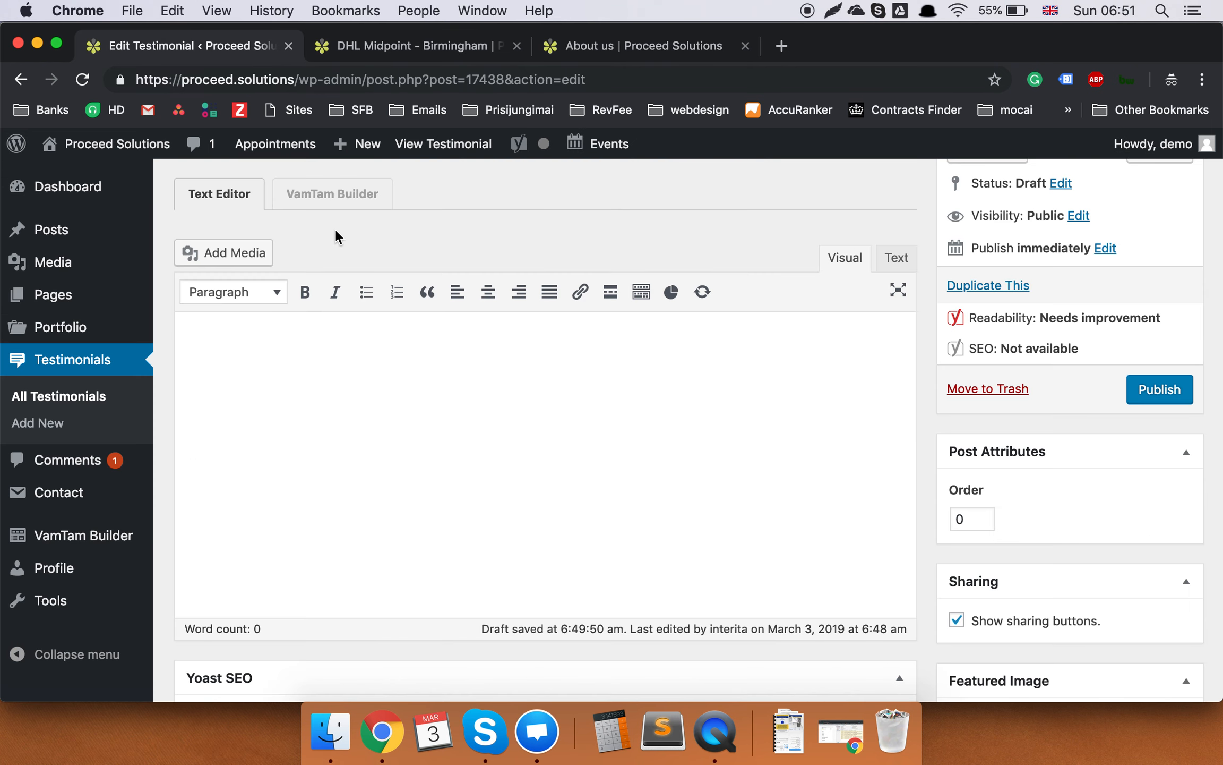
Discard the unsaved testimonial and go to Pages > All Pages to browse the list.
{"action": "mouse_move", "coordinate": [57, 248]}
{"action": "left_click", "coordinate": [74, 297]}
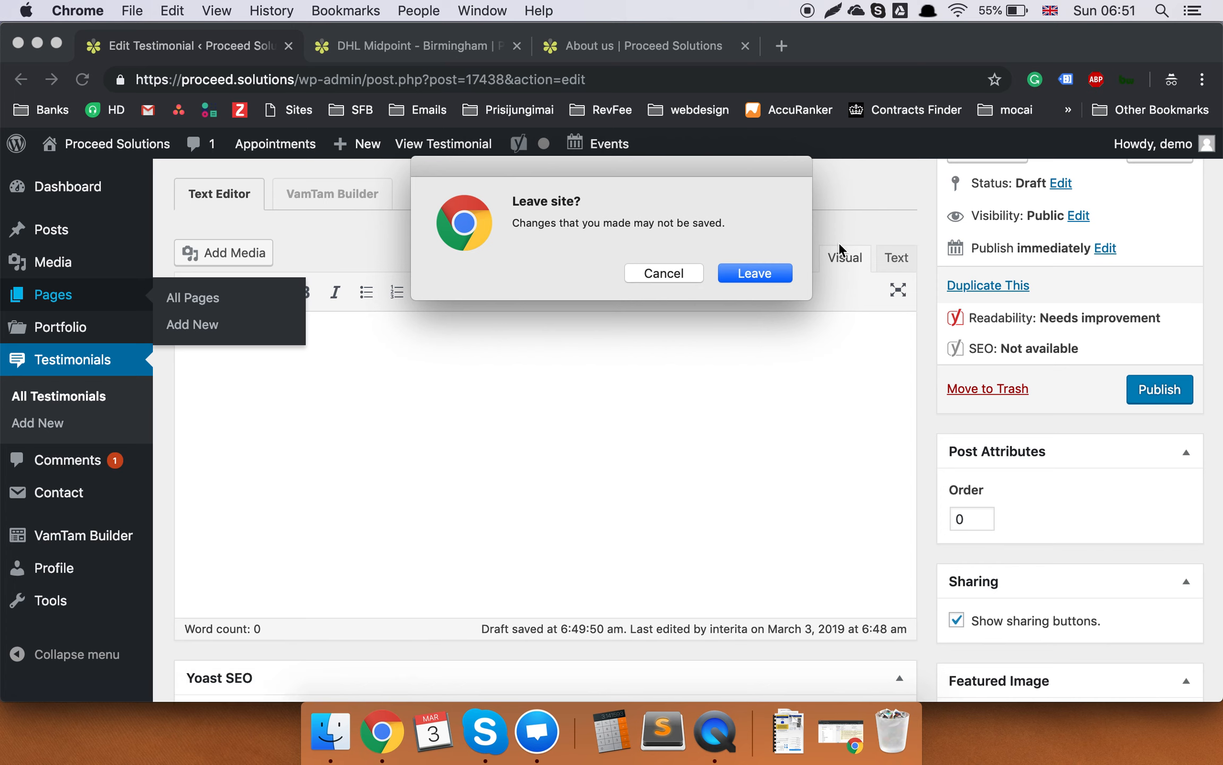
{"action": "left_click", "coordinate": [764, 279]}
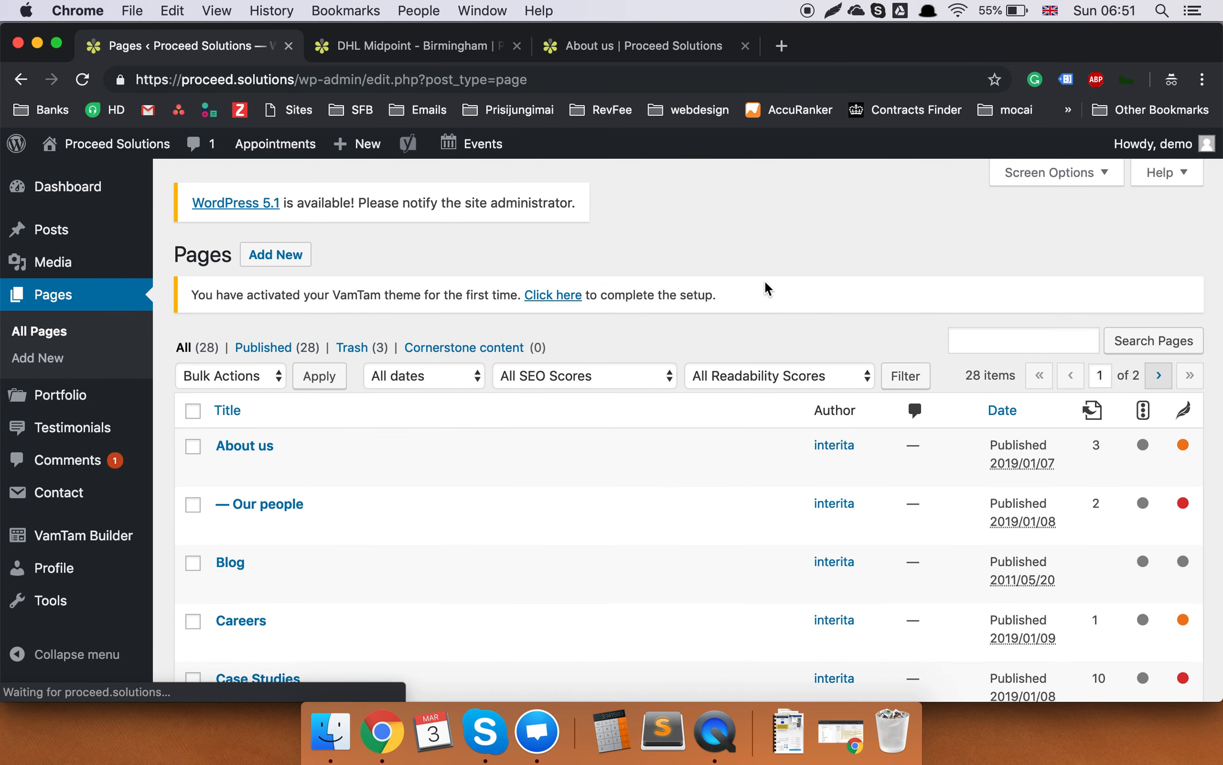
{"action": "scroll", "coordinate": [765, 280], "scroll_direction": "down", "scroll_amount": 5}
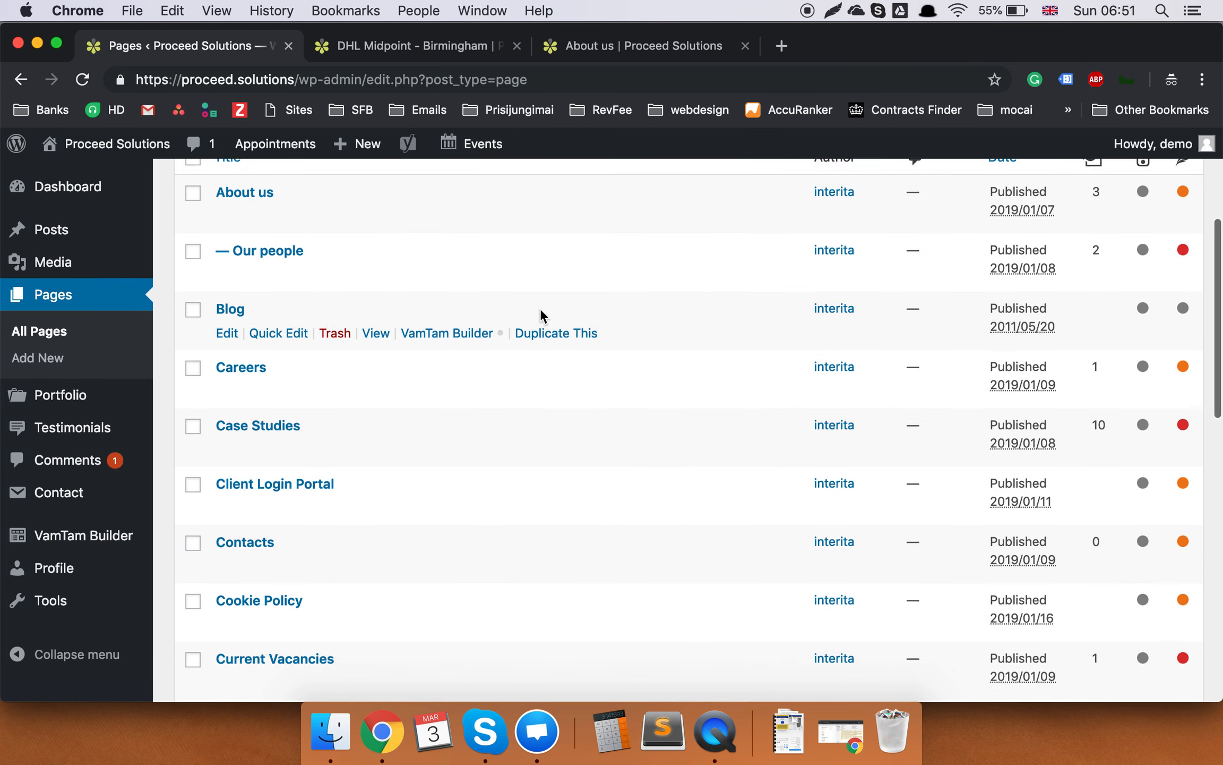
{"action": "scroll", "coordinate": [542, 314], "scroll_direction": "up", "scroll_amount": 1}
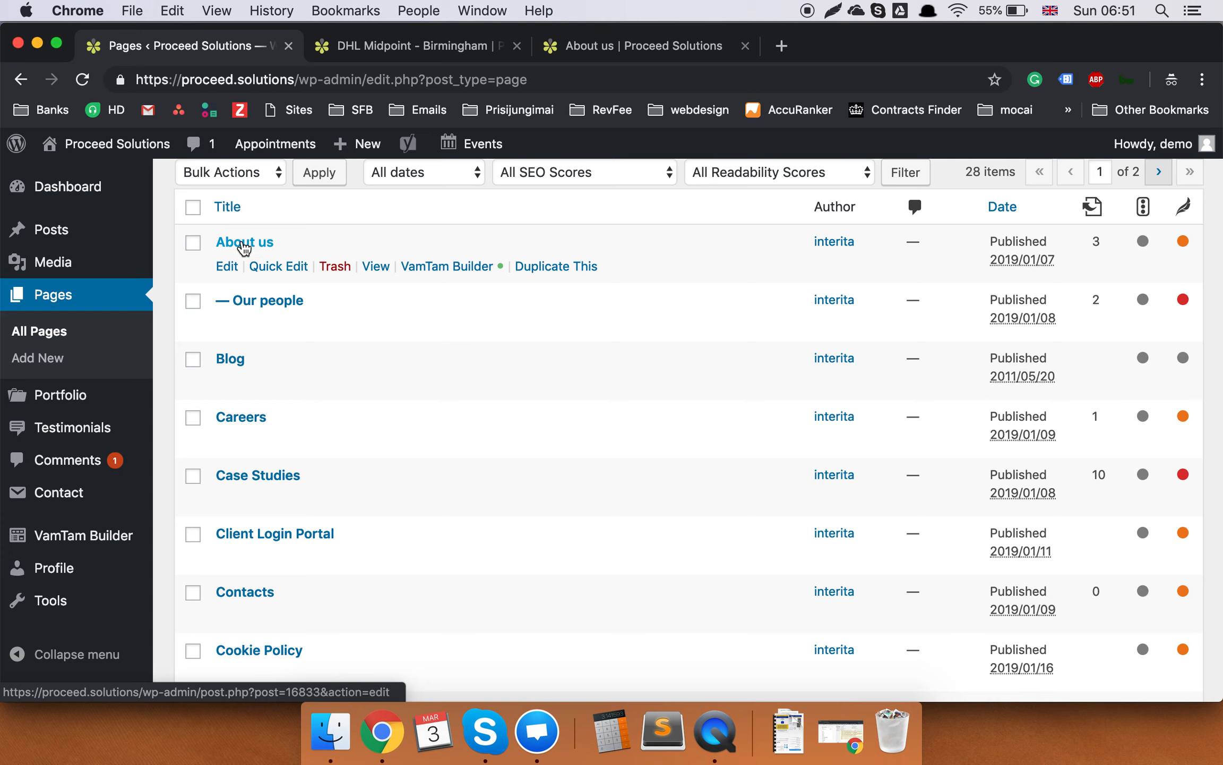
{"action": "scroll", "coordinate": [290, 358], "scroll_direction": "down", "scroll_amount": 10}
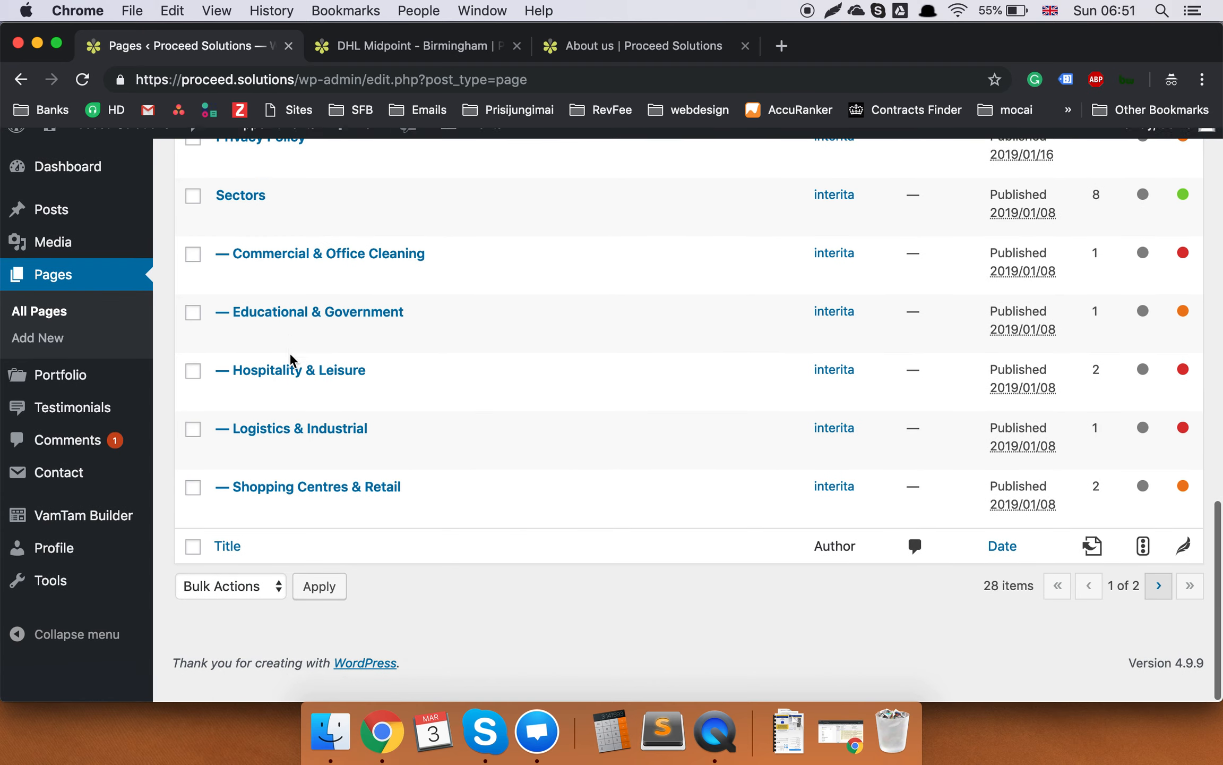
{"action": "scroll", "coordinate": [291, 360], "scroll_direction": "up", "scroll_amount": 15}
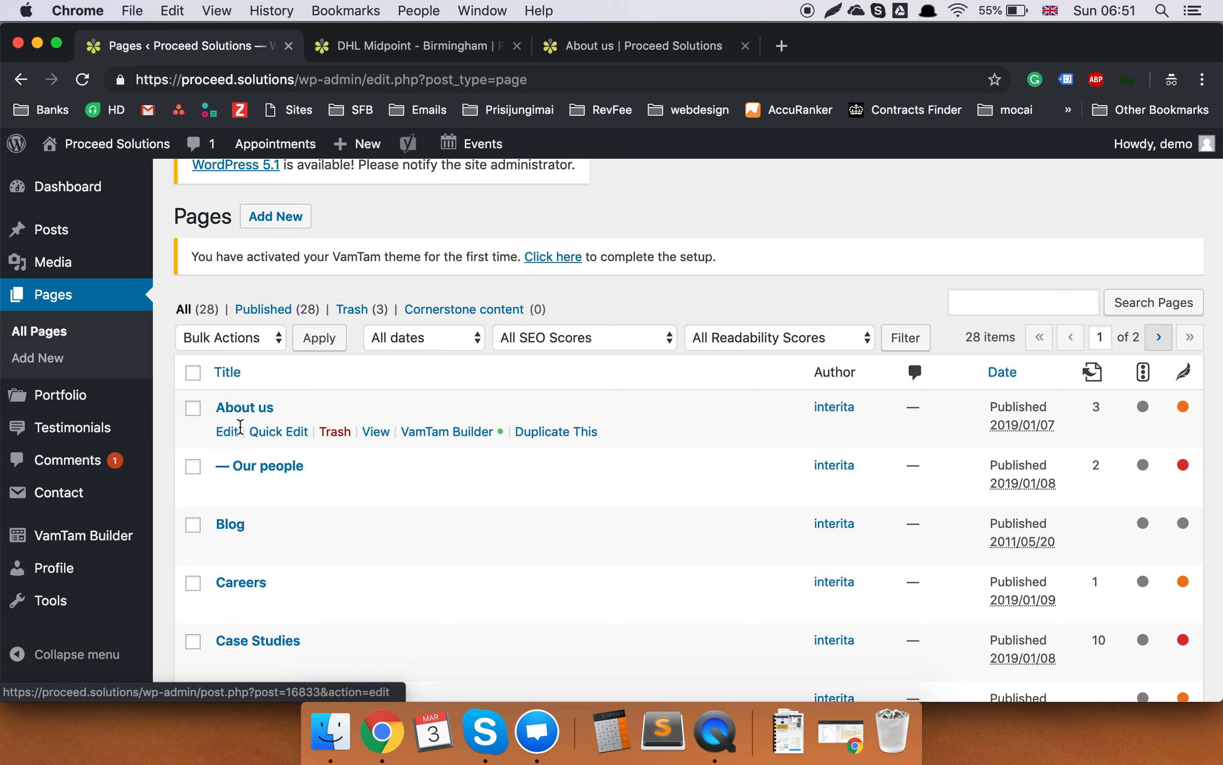
Open the About us page's Edit Page screen and scroll through it.
{"action": "left_click", "coordinate": [228, 434]}
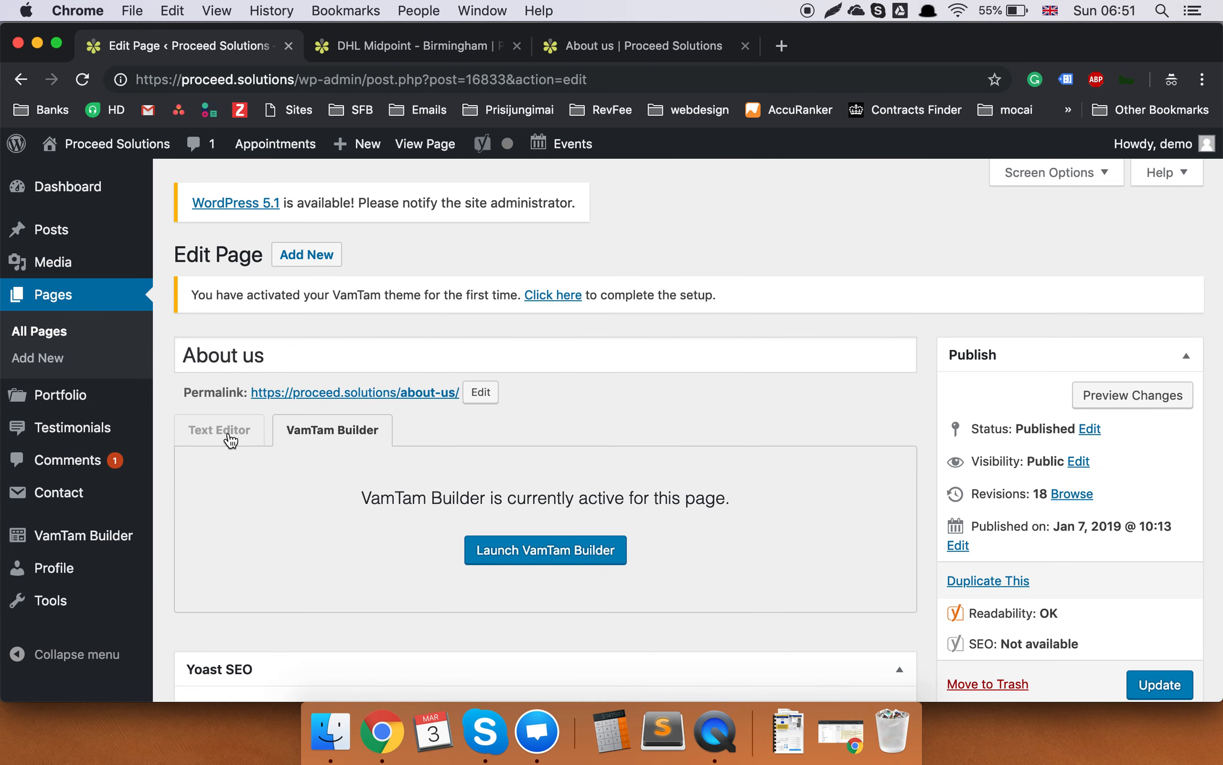
{"action": "scroll", "coordinate": [651, 338], "scroll_direction": "down", "scroll_amount": 10}
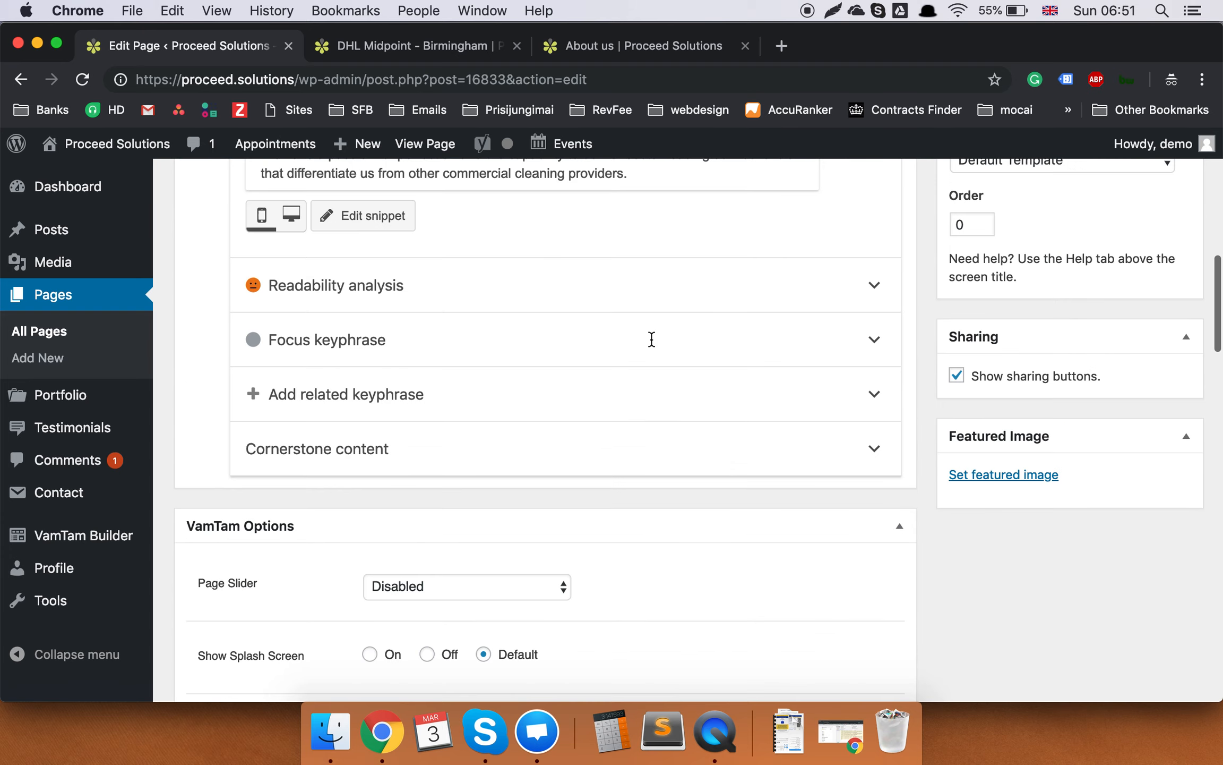
{"action": "scroll", "coordinate": [653, 345], "scroll_direction": "down", "scroll_amount": 15}
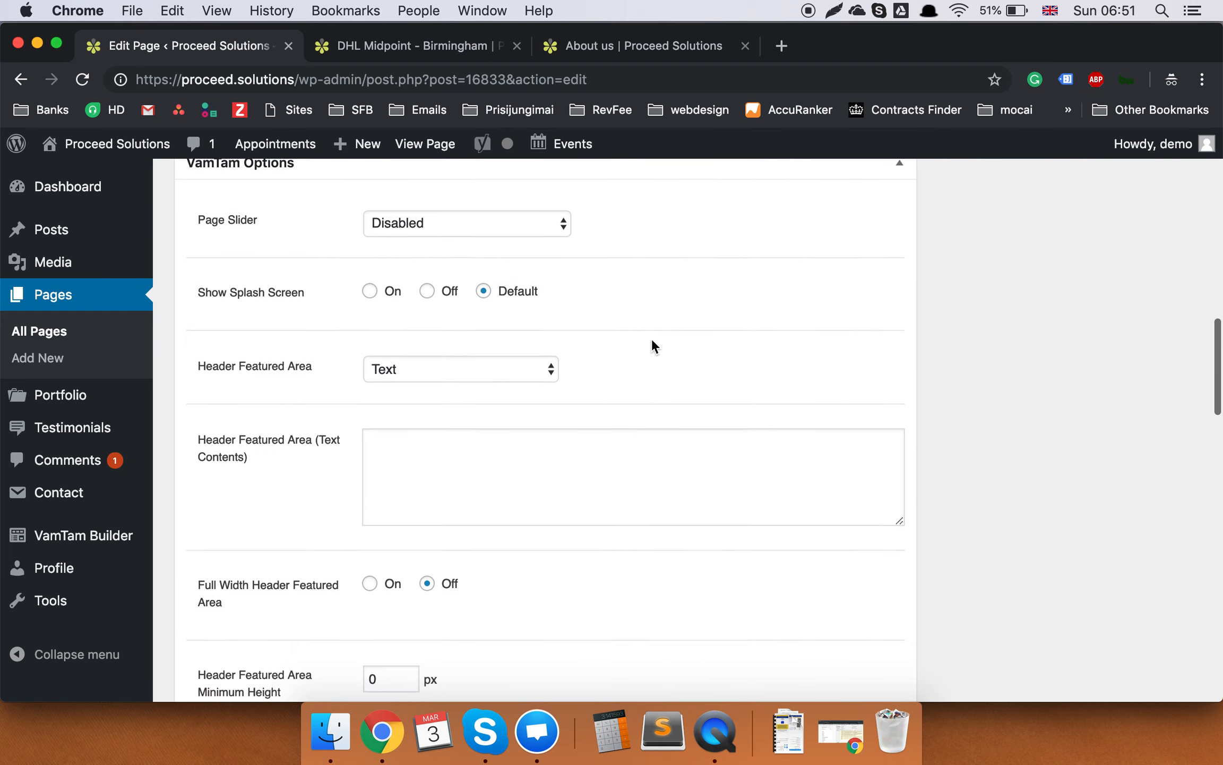
{"action": "scroll", "coordinate": [653, 346], "scroll_direction": "down", "scroll_amount": 15}
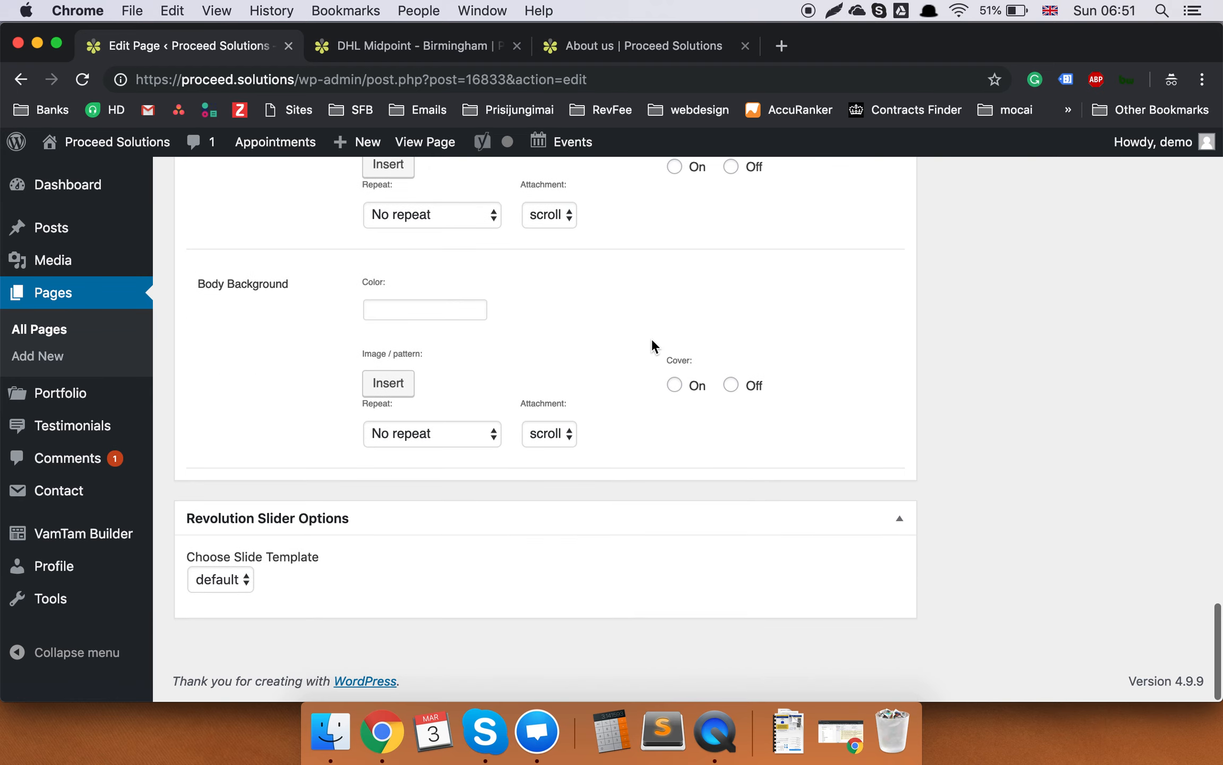
{"action": "scroll", "coordinate": [653, 346], "scroll_direction": "up", "scroll_amount": 20}
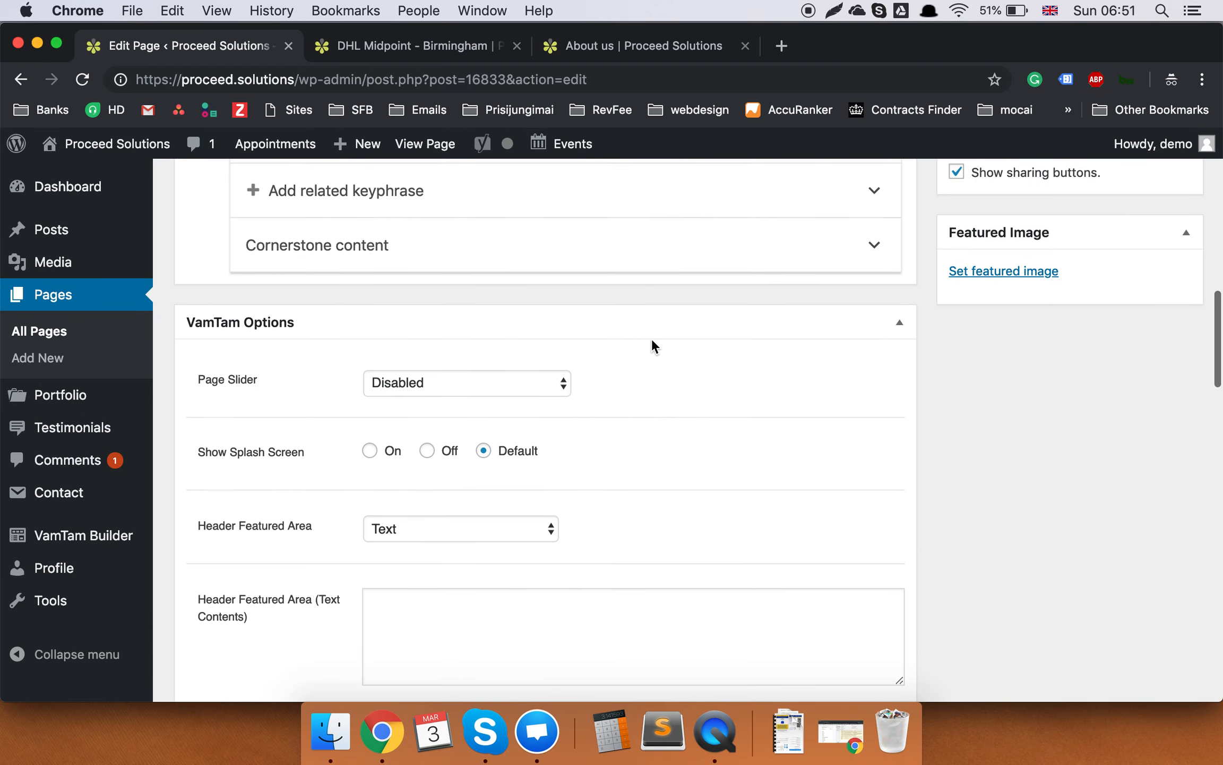
Collapse the VamTam Options box and launch VamTam Builder for About us.
{"action": "left_click", "coordinate": [899, 412]}
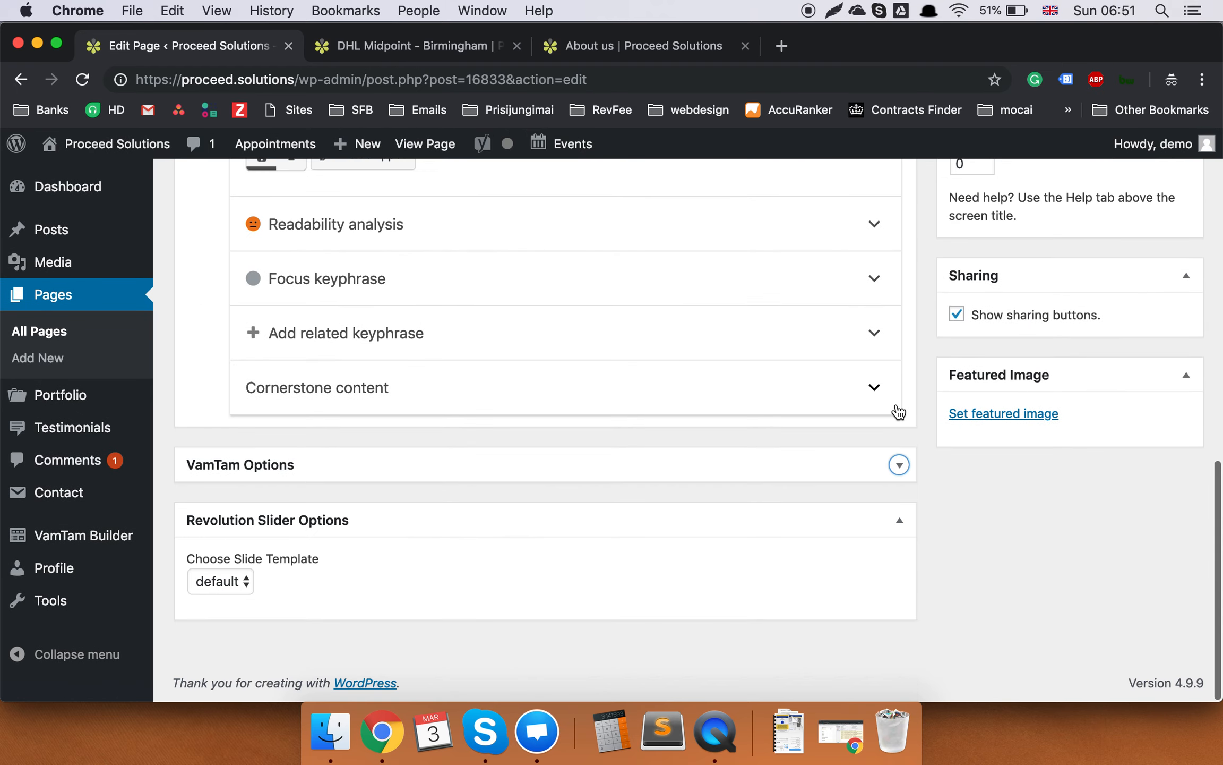
{"action": "scroll", "coordinate": [898, 412], "scroll_direction": "up", "scroll_amount": 20}
{"action": "scroll", "coordinate": [897, 412], "scroll_direction": "down", "scroll_amount": 2}
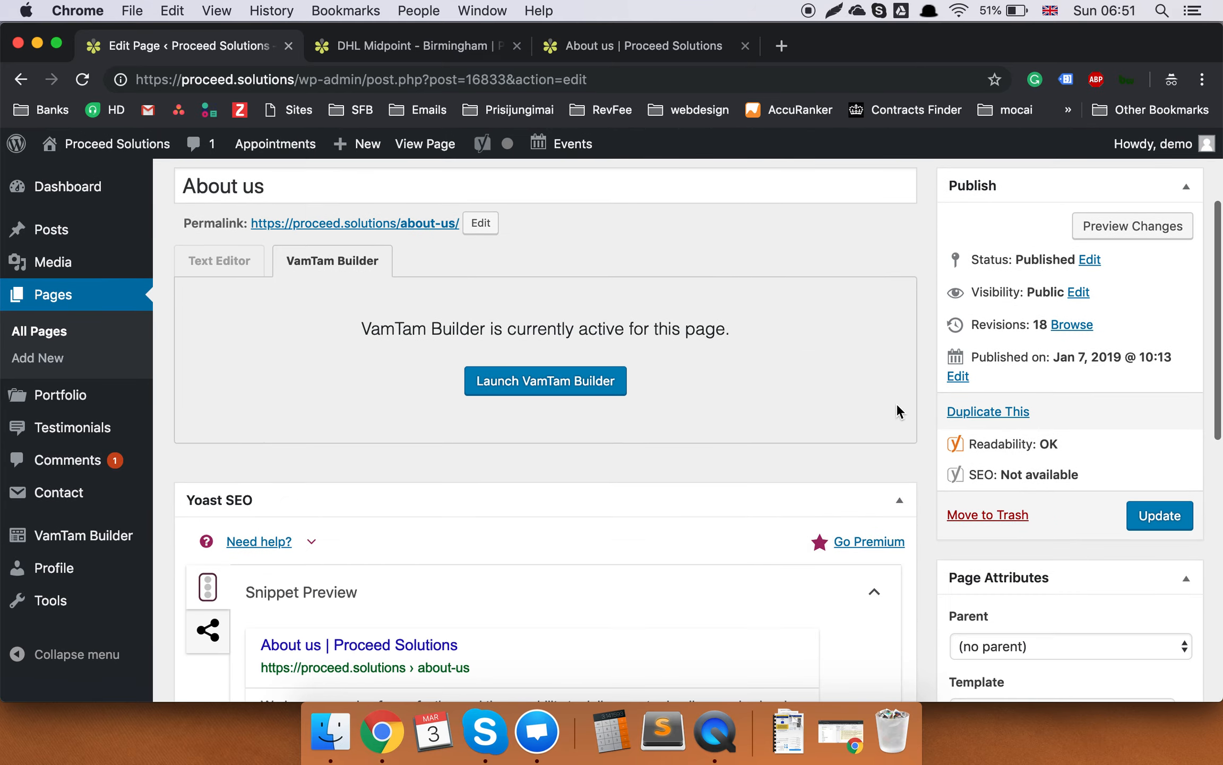
{"action": "scroll", "coordinate": [897, 405], "scroll_direction": "up", "scroll_amount": 5}
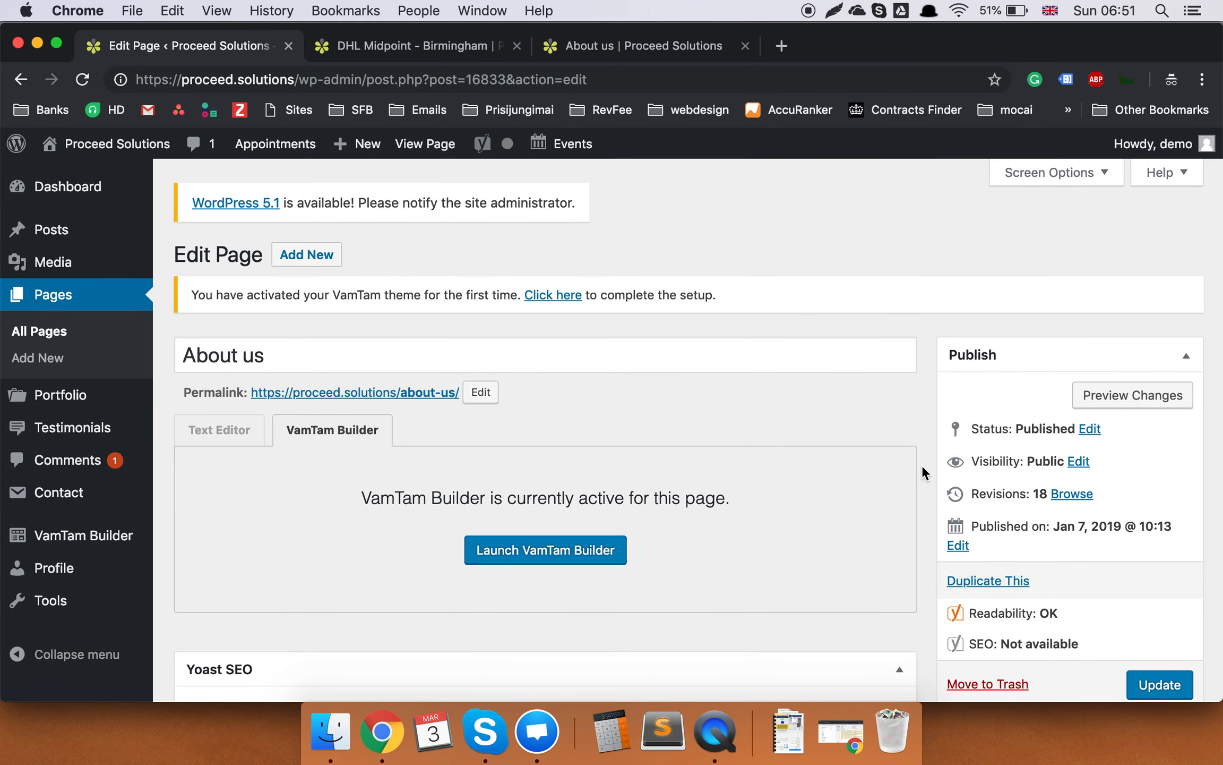
{"action": "scroll", "coordinate": [922, 466], "scroll_direction": "down", "scroll_amount": 5}
{"action": "scroll", "coordinate": [922, 465], "scroll_direction": "up", "scroll_amount": 2}
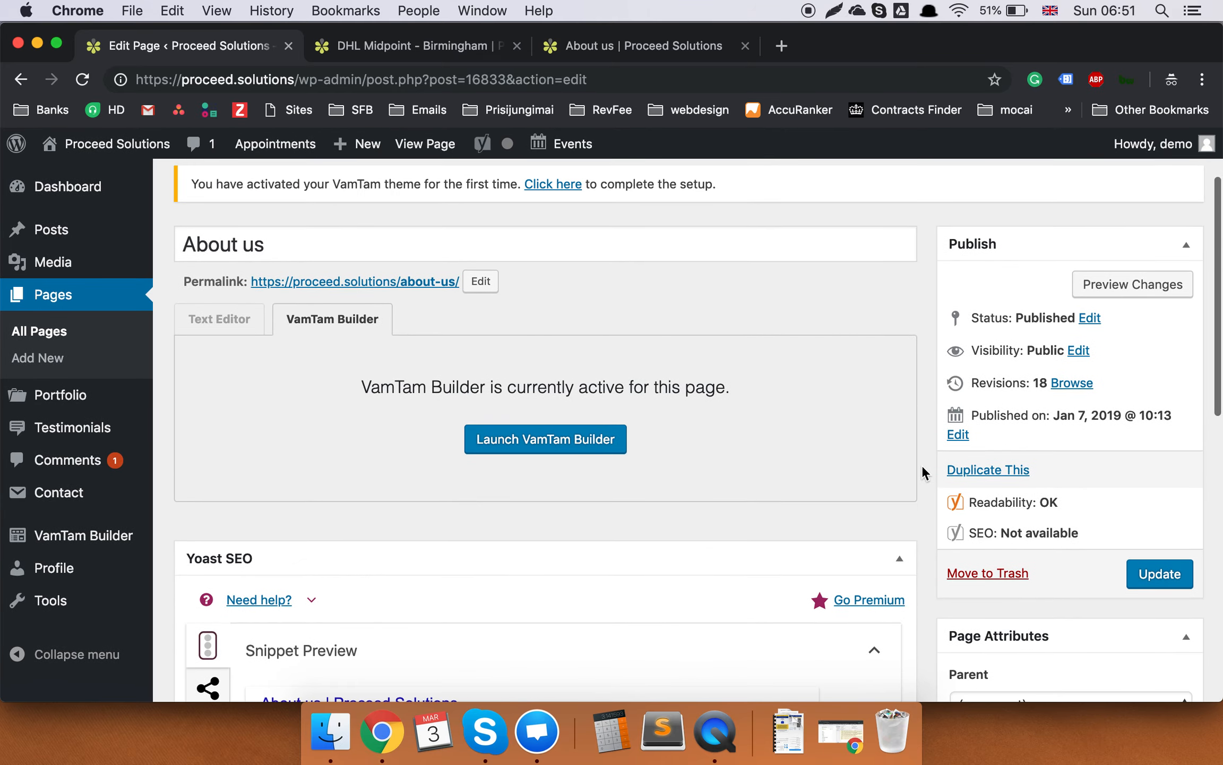
{"action": "left_click", "coordinate": [566, 451]}
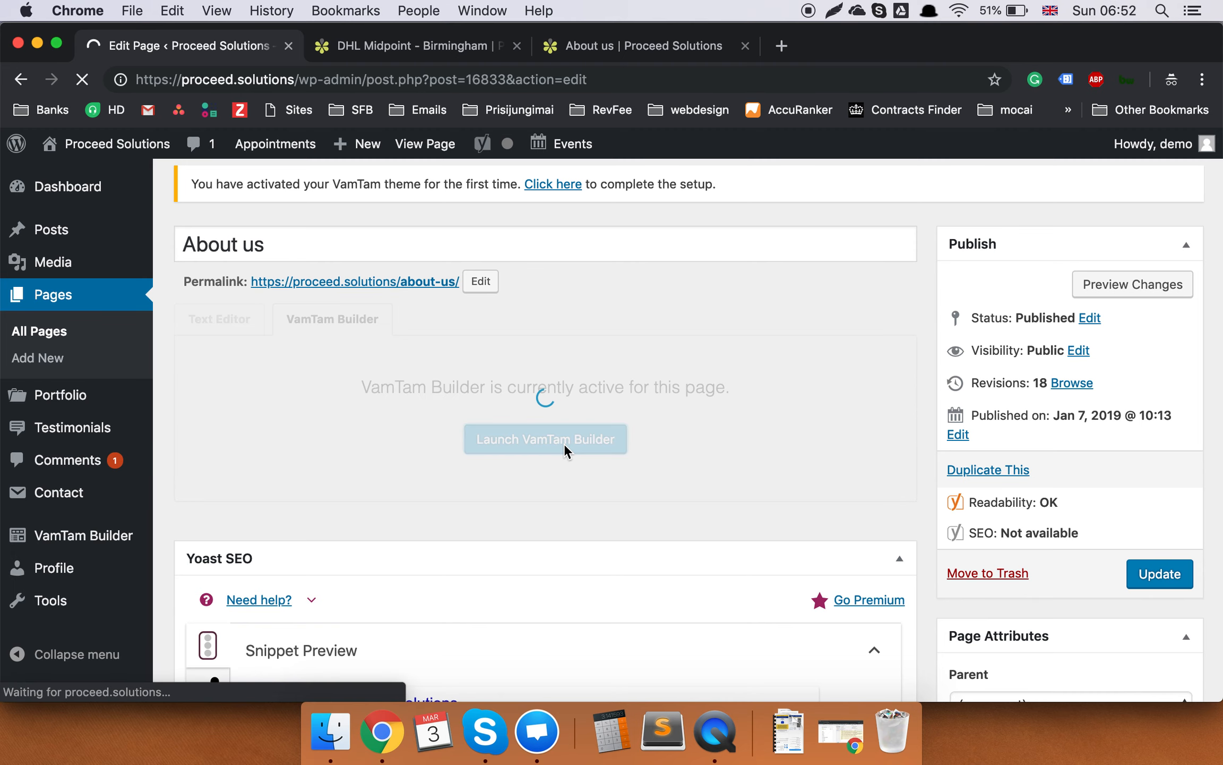
Scroll through About us in VamTam Builder and open the St Paul's street Photo module settings.
{"action": "scroll", "coordinate": [566, 451], "scroll_direction": "up", "scroll_amount": 1}
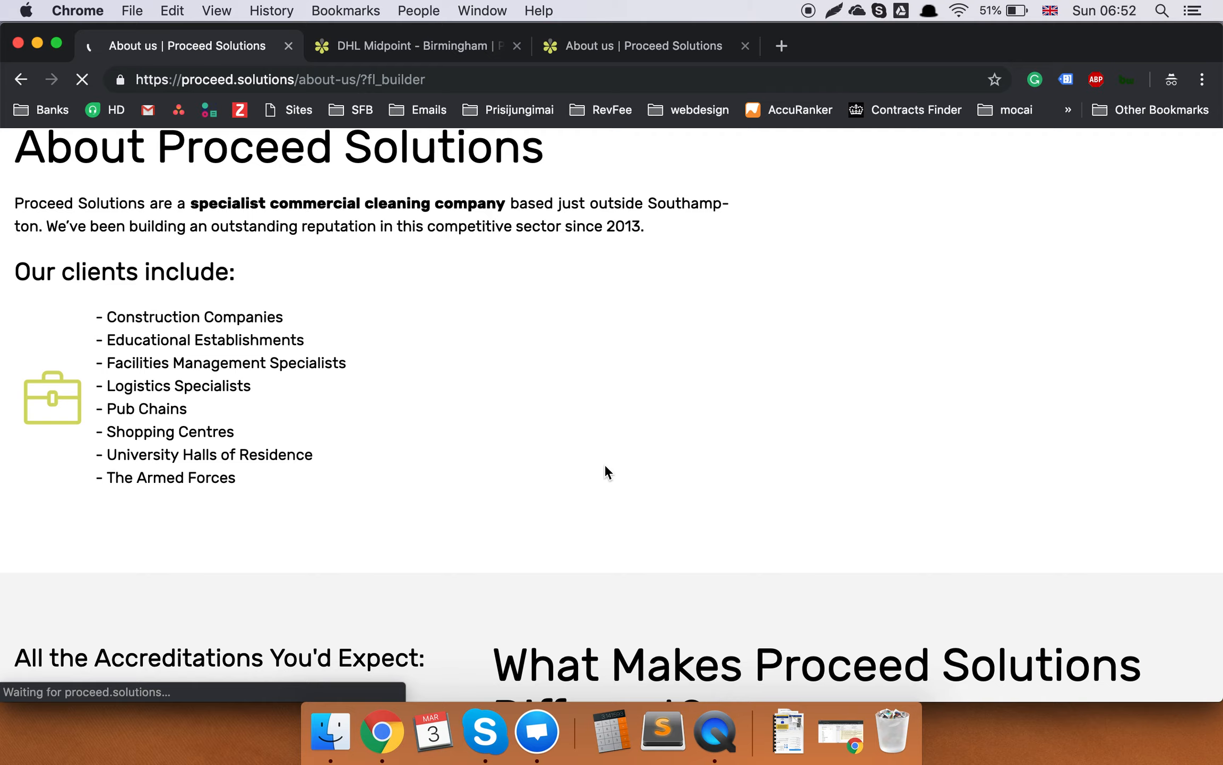
{"action": "scroll", "coordinate": [608, 472], "scroll_direction": "down", "scroll_amount": 15}
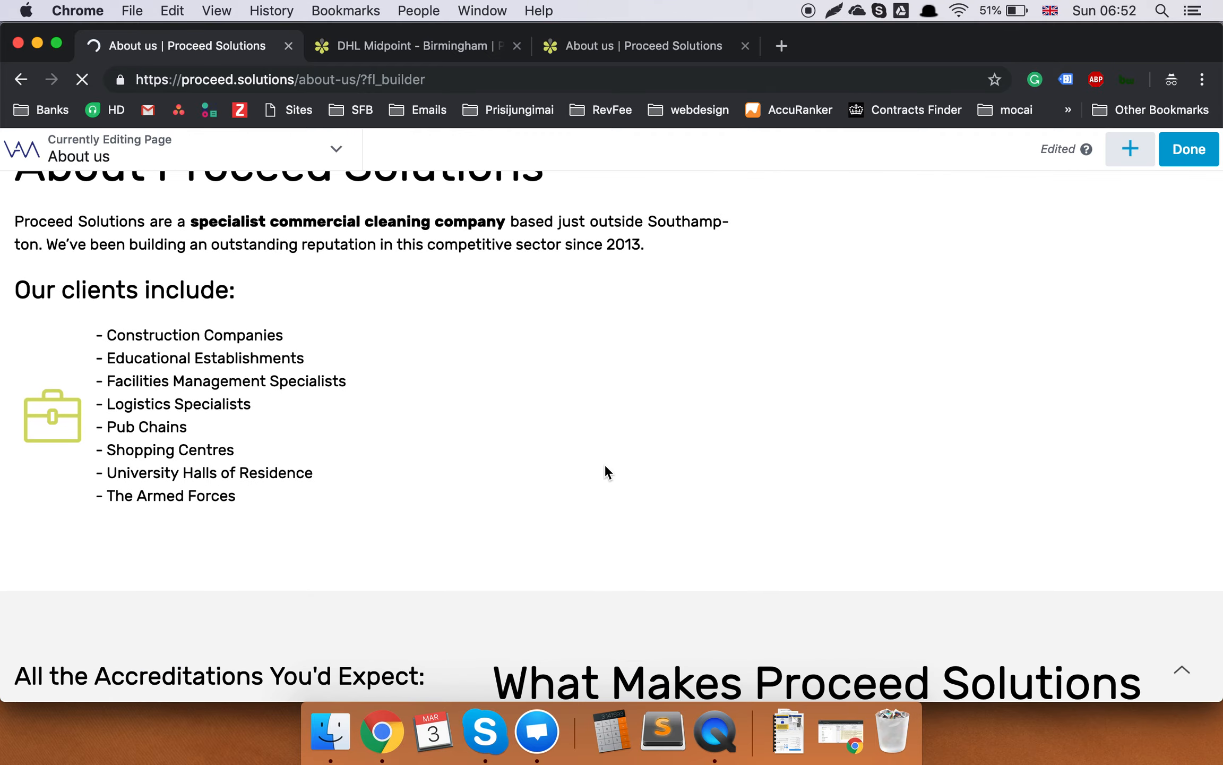
{"action": "scroll", "coordinate": [609, 472], "scroll_direction": "down", "scroll_amount": 5}
{"action": "scroll", "coordinate": [609, 472], "scroll_direction": "up", "scroll_amount": 12}
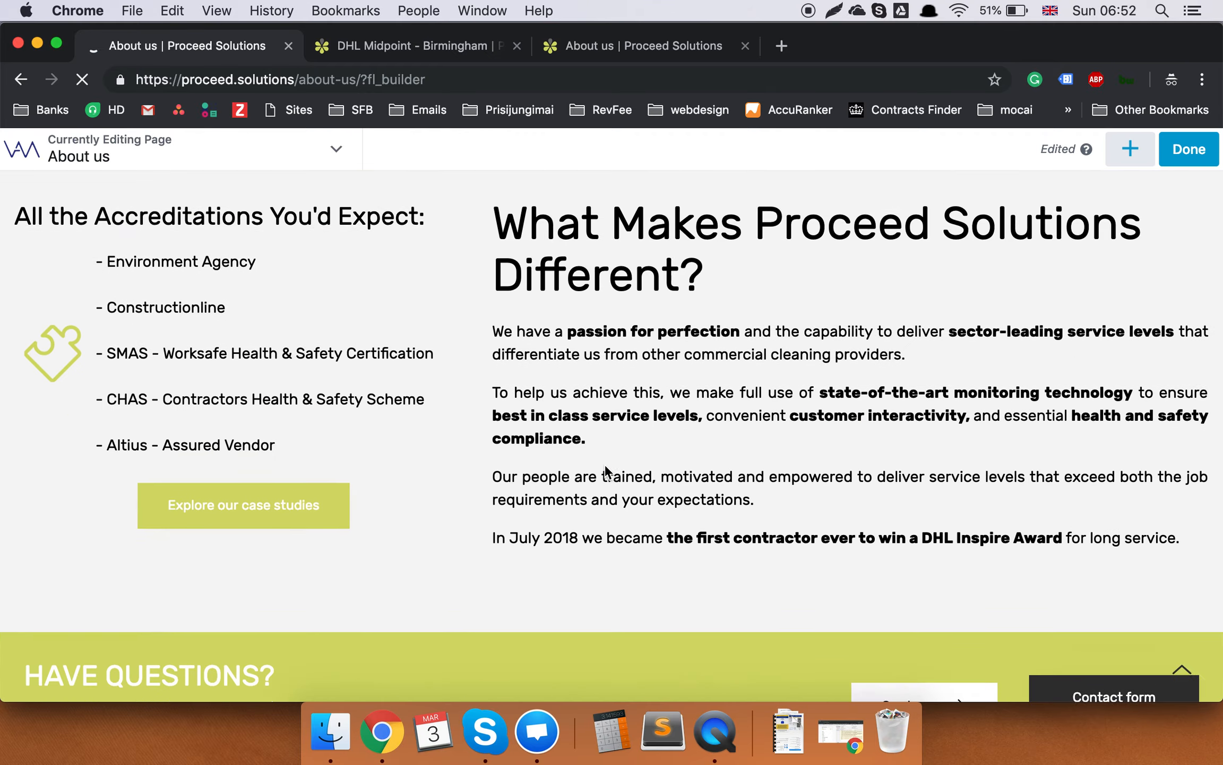
{"action": "scroll", "coordinate": [605, 470], "scroll_direction": "up", "scroll_amount": 10}
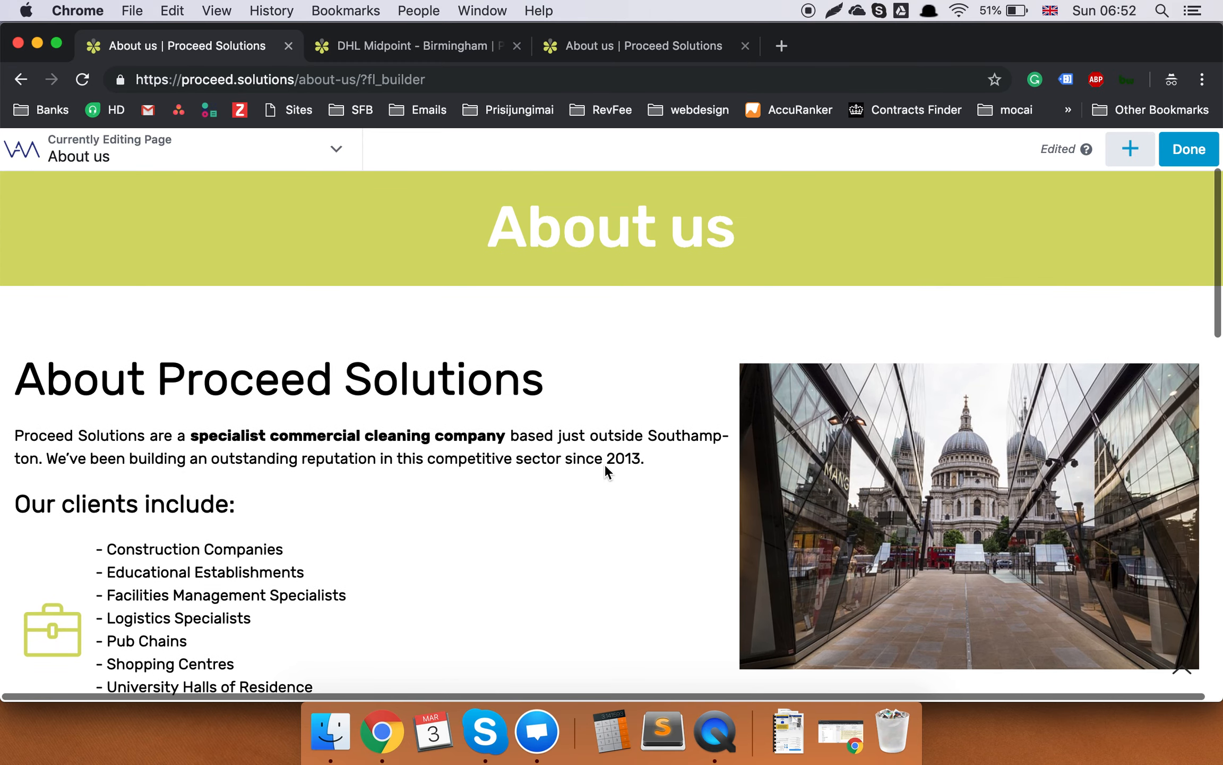
{"action": "left_click", "coordinate": [976, 460]}
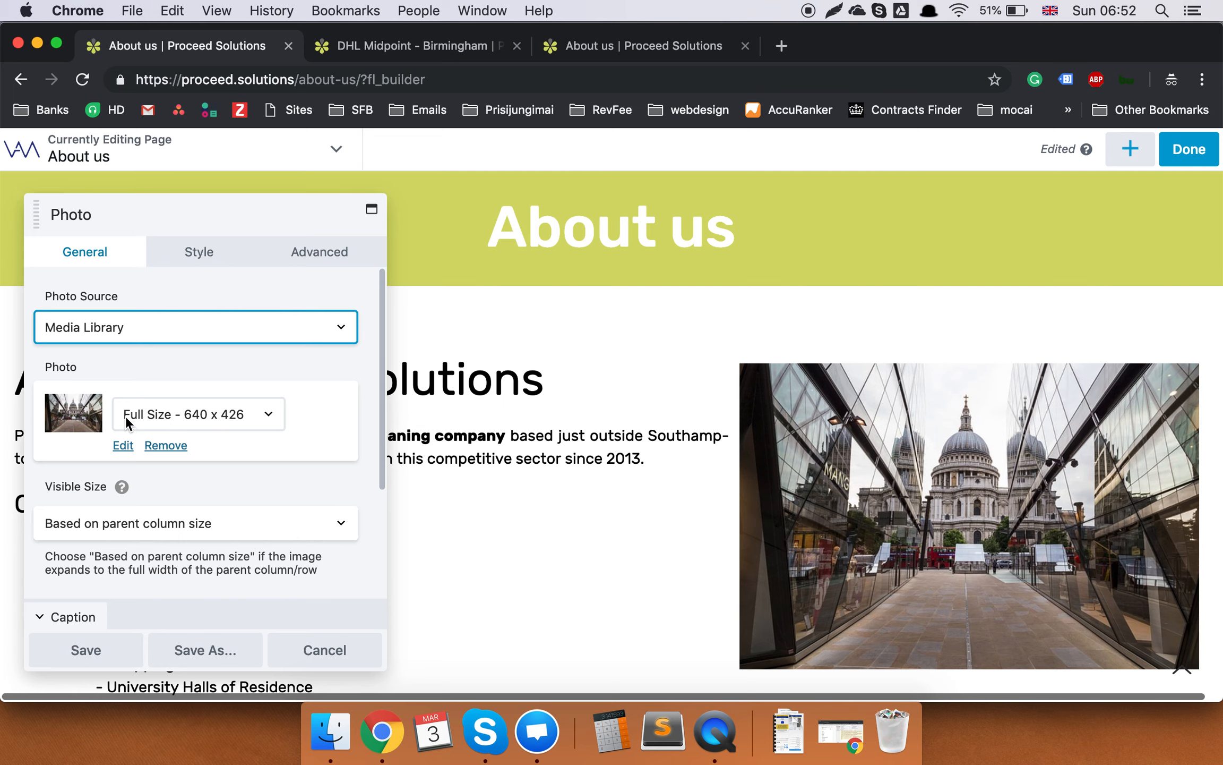
Swap the About us photo for special-projects.jpg and save the Photo module.
{"action": "left_click", "coordinate": [123, 446]}
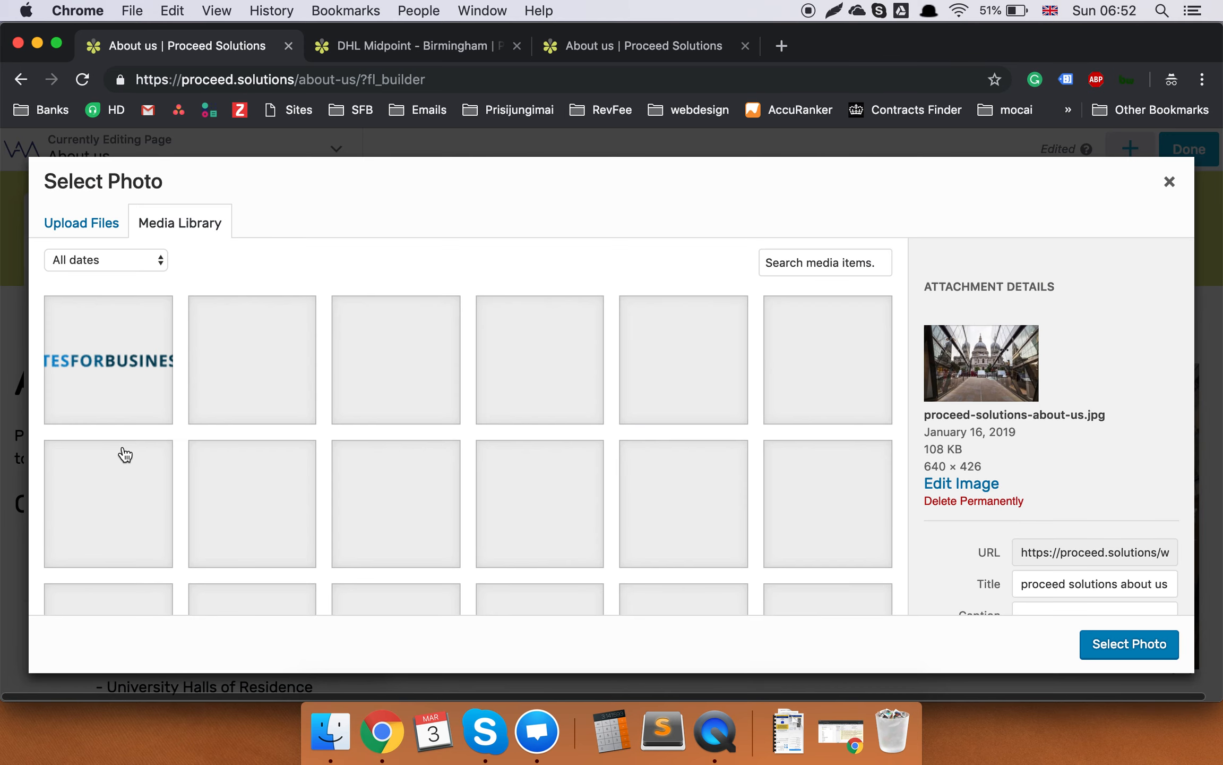
{"action": "scroll", "coordinate": [664, 446], "scroll_direction": "down", "scroll_amount": 10}
{"action": "scroll", "coordinate": [666, 453], "scroll_direction": "up", "scroll_amount": 3}
{"action": "left_click", "coordinate": [654, 371]}
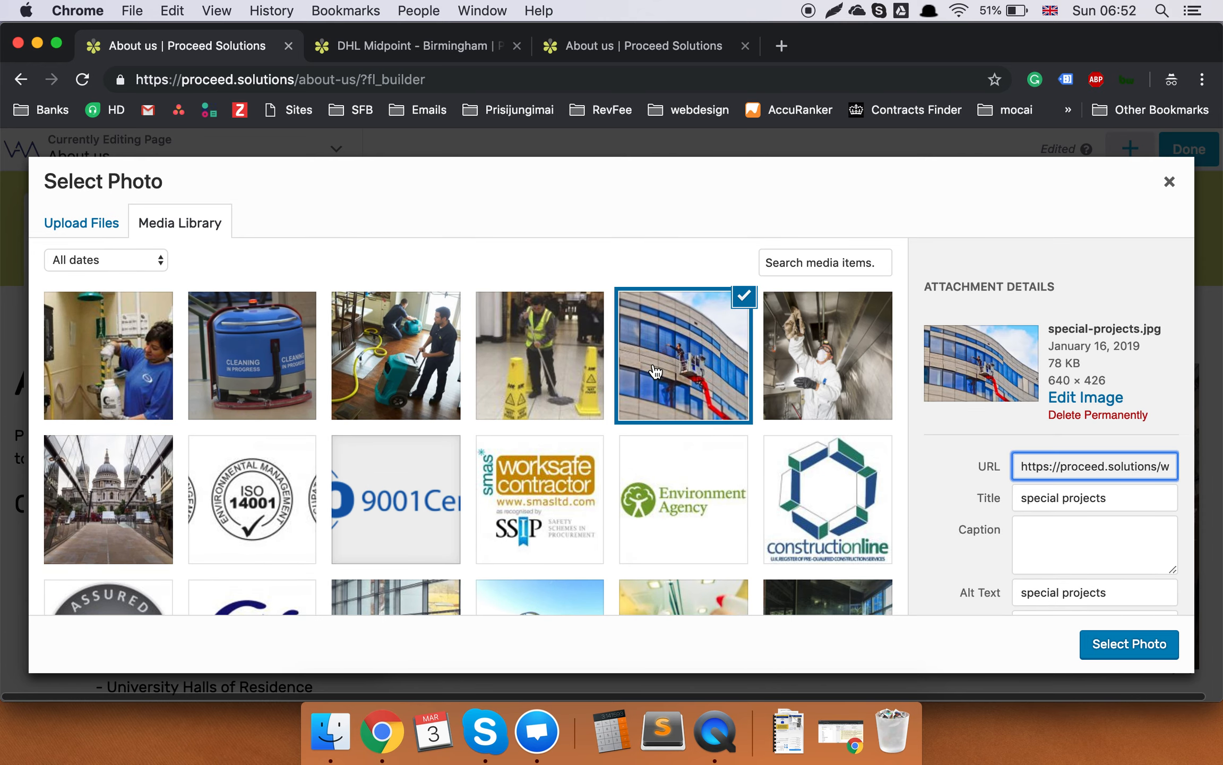
{"action": "left_click", "coordinate": [1126, 658]}
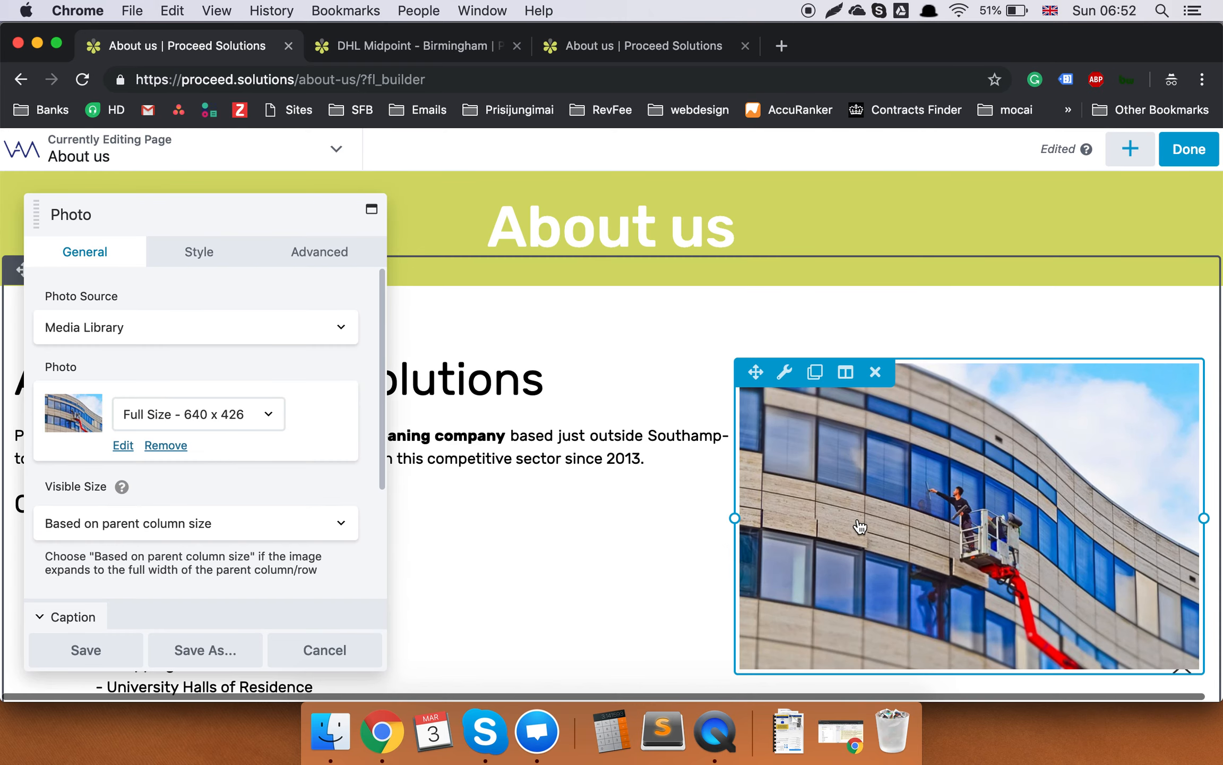
{"action": "left_click", "coordinate": [84, 648]}
{"action": "scroll", "coordinate": [796, 302], "scroll_direction": "down", "scroll_amount": 3}
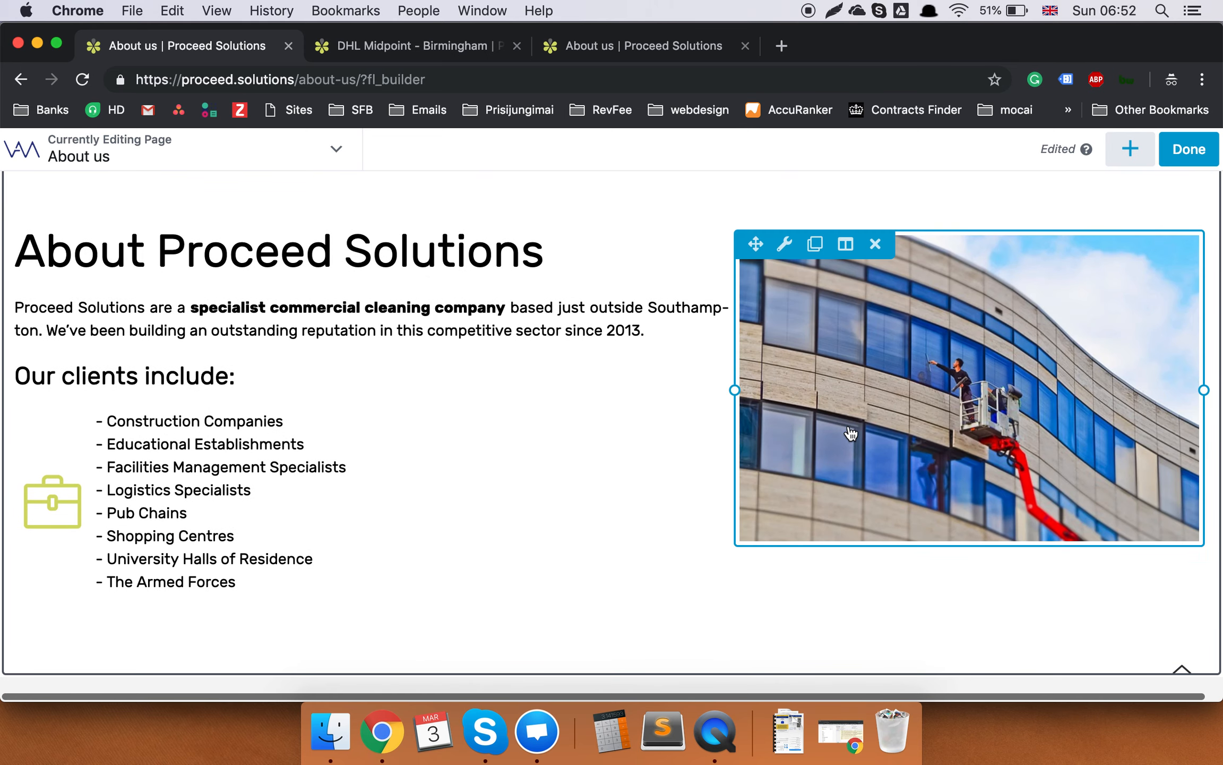
{"action": "scroll", "coordinate": [430, 480], "scroll_direction": "down", "scroll_amount": 10}
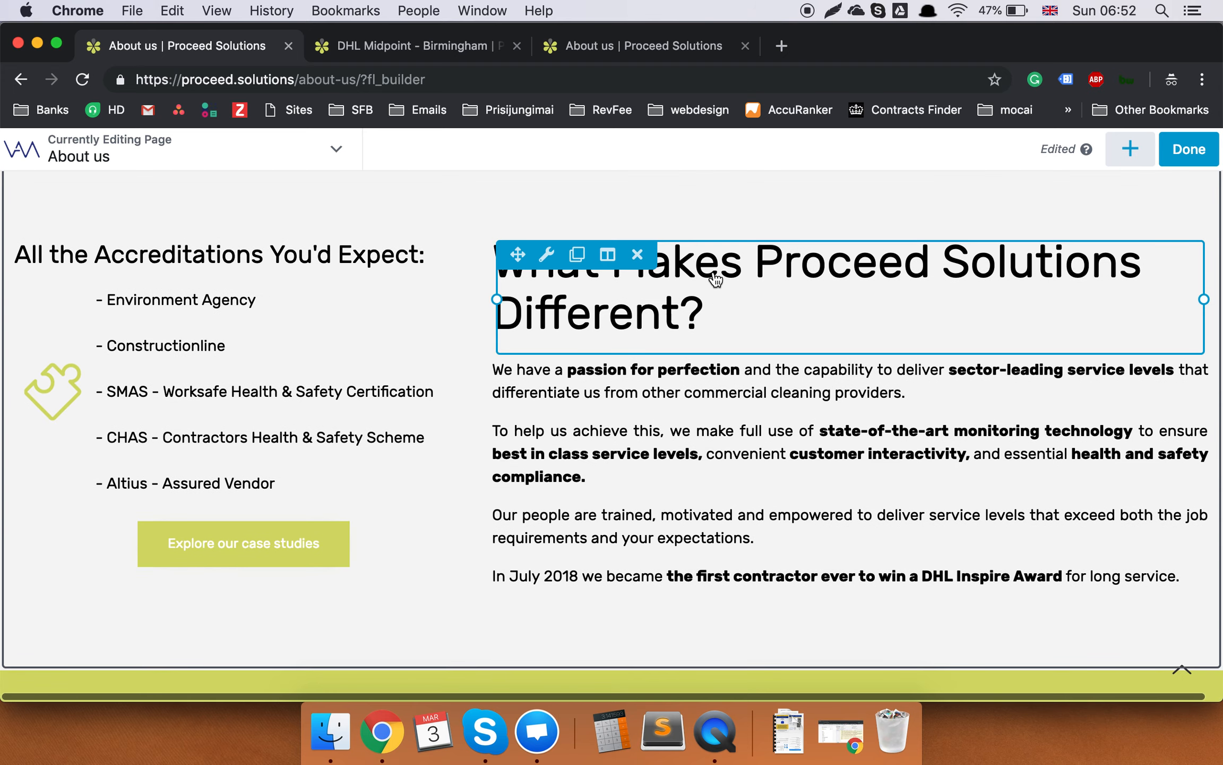
{"action": "left_click", "coordinate": [716, 279]}
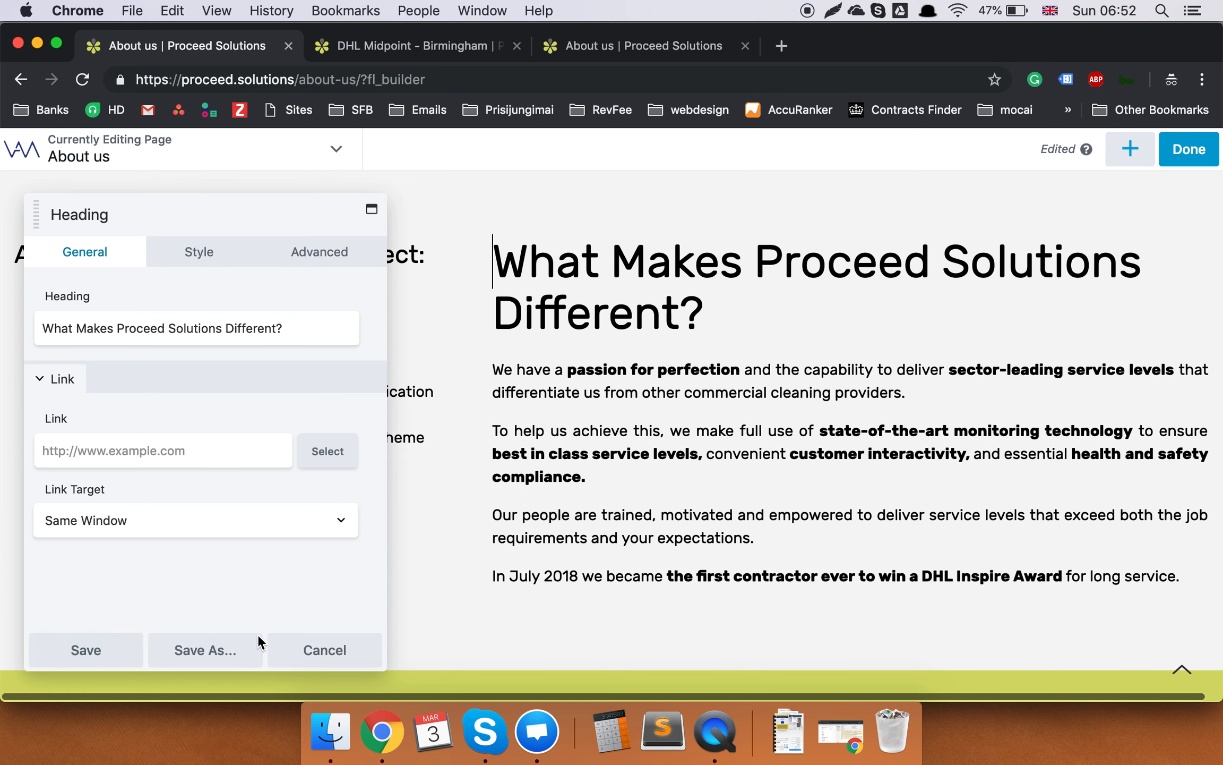
{"action": "left_click", "coordinate": [340, 656]}
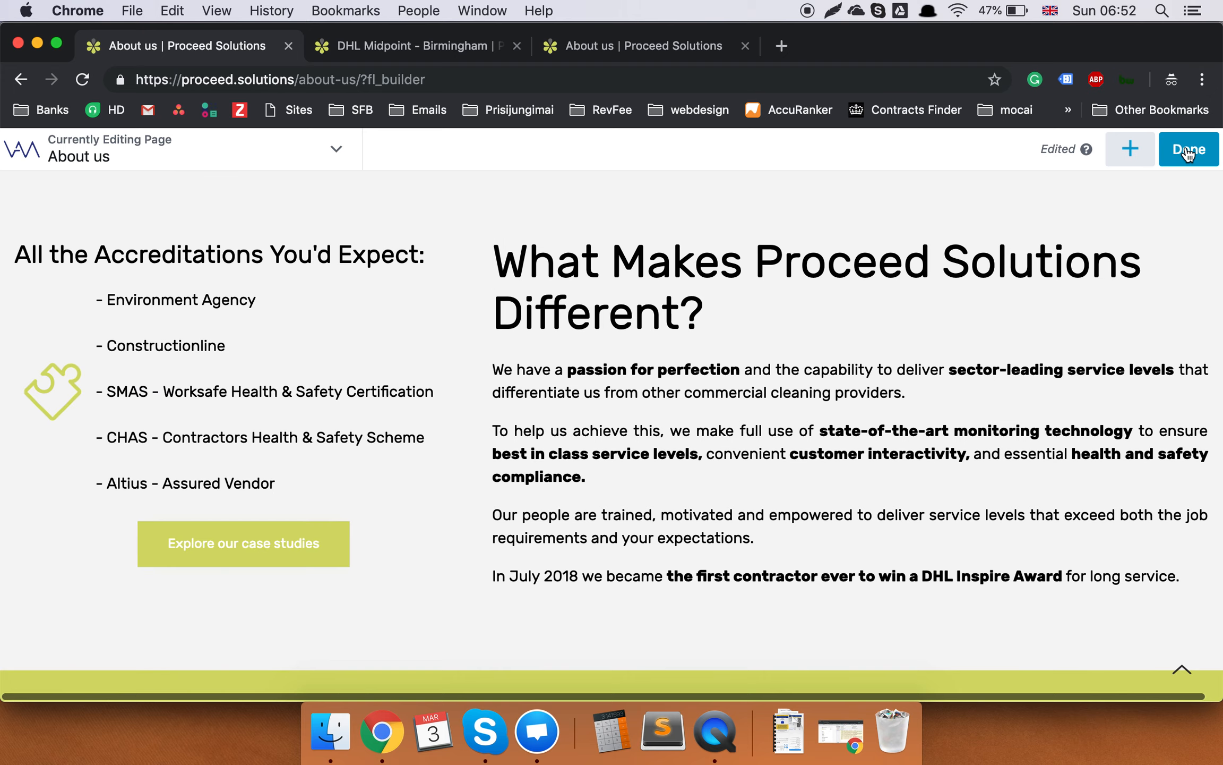
{"action": "scroll", "coordinate": [1117, 459], "scroll_direction": "up", "scroll_amount": 15}
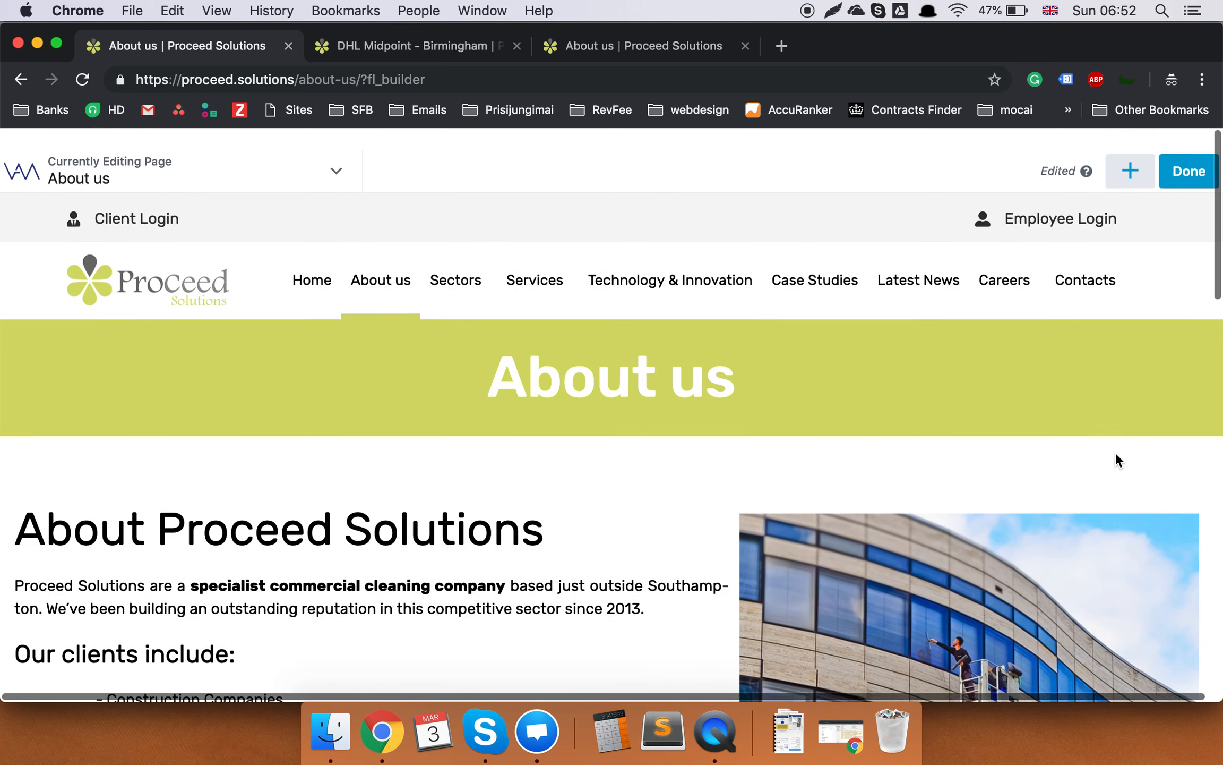
{"action": "scroll", "coordinate": [1134, 363], "scroll_direction": "down", "scroll_amount": 4}
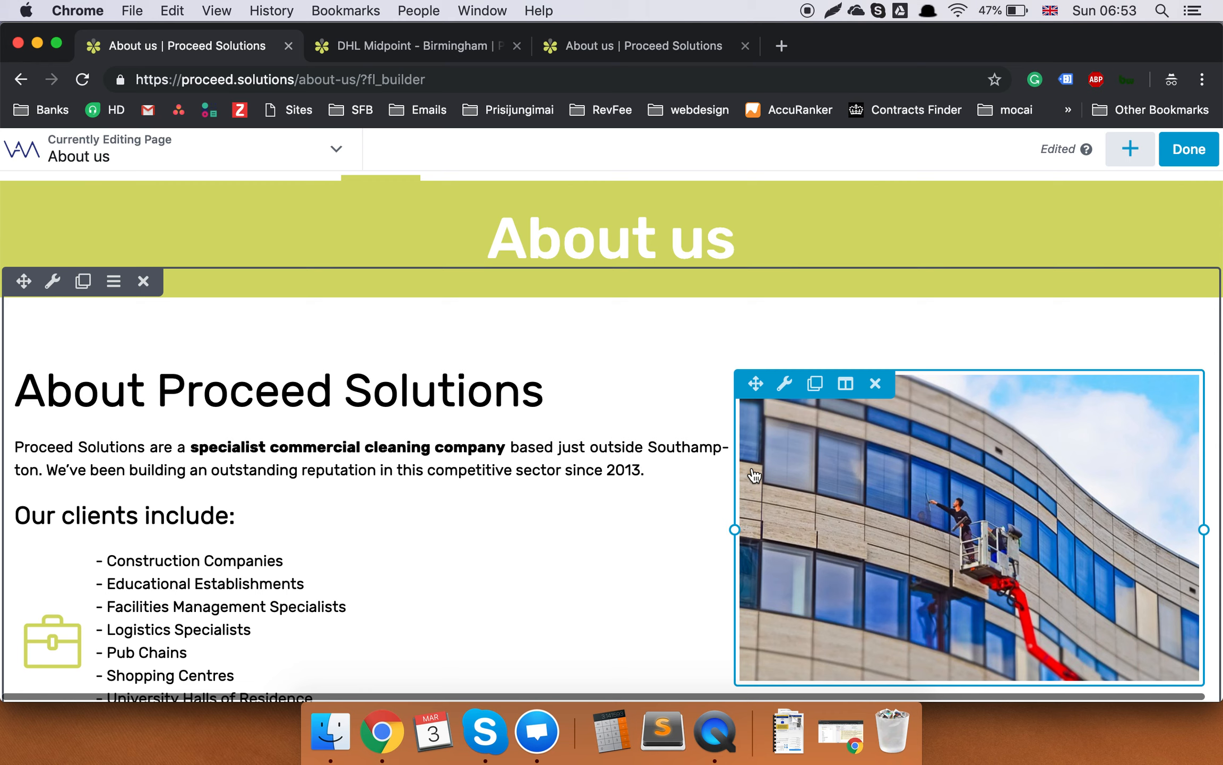
Create a draft duplicate of About us, then reopen About us in VamTam Builder from Pages.
{"action": "left_click", "coordinate": [21, 80]}
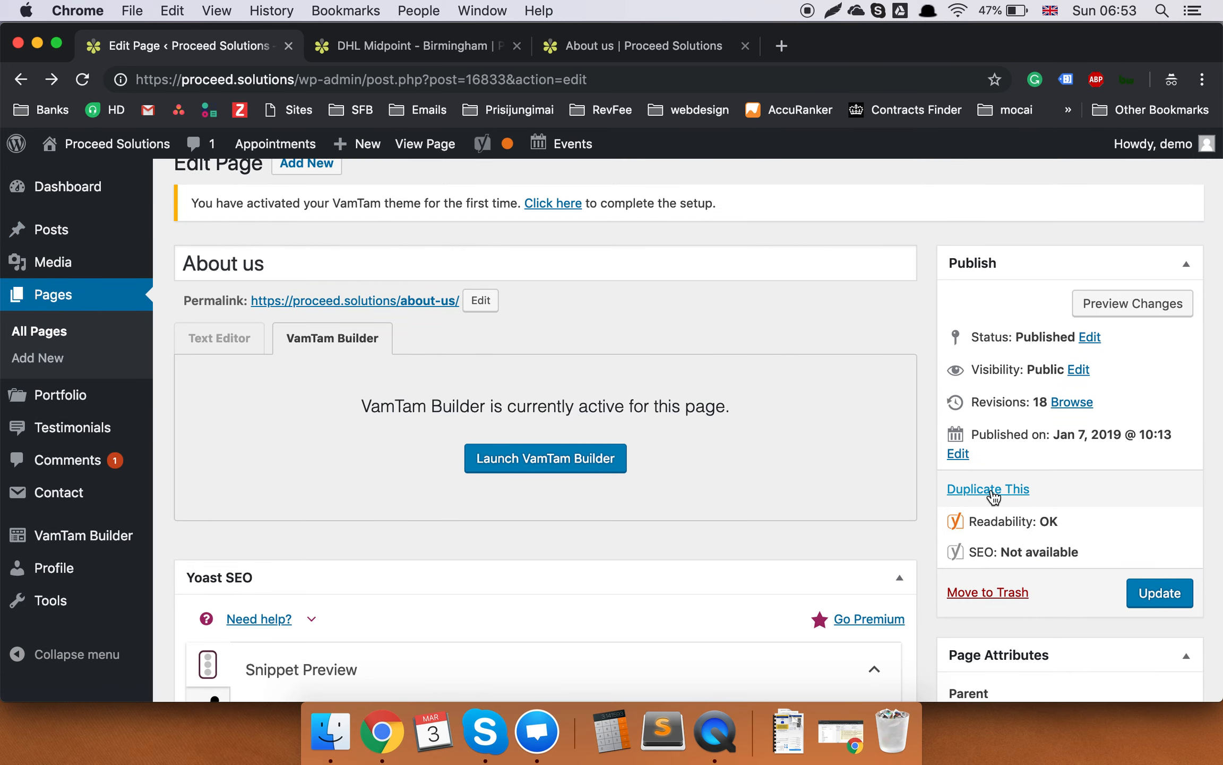
{"action": "left_click", "coordinate": [991, 491]}
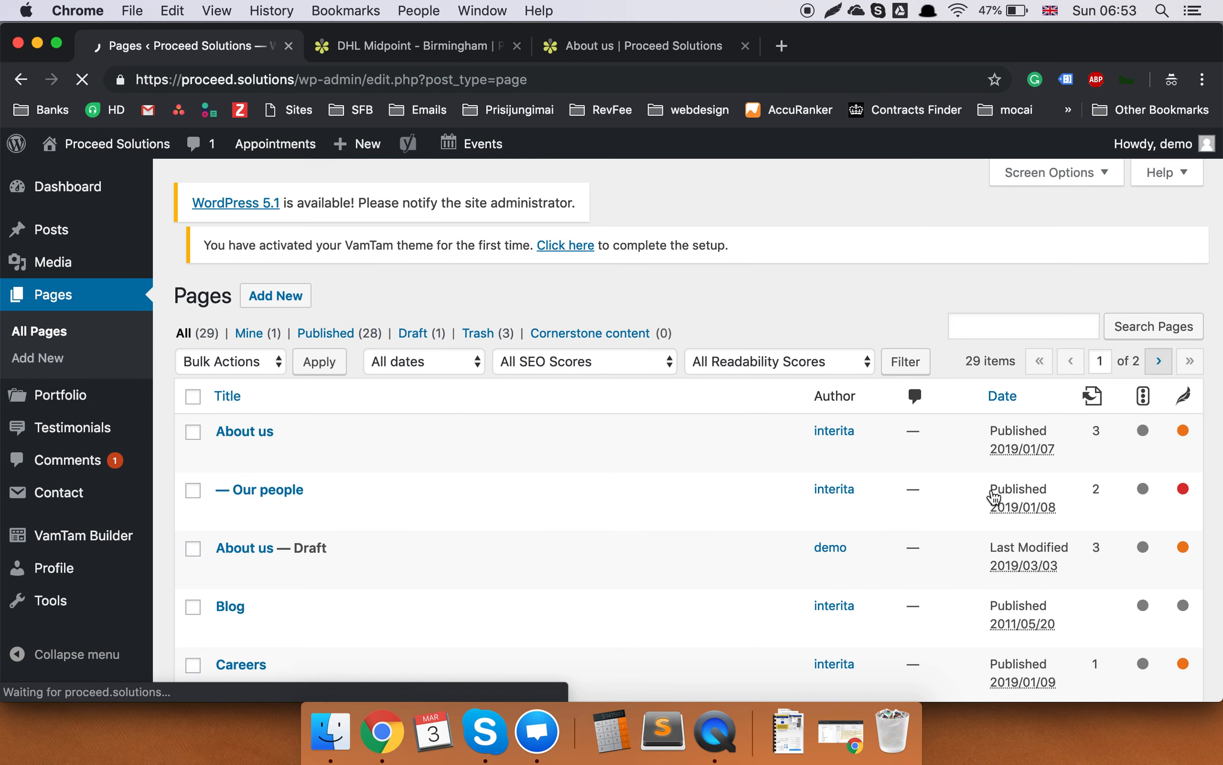
{"action": "scroll", "coordinate": [993, 496], "scroll_direction": "down", "scroll_amount": 5}
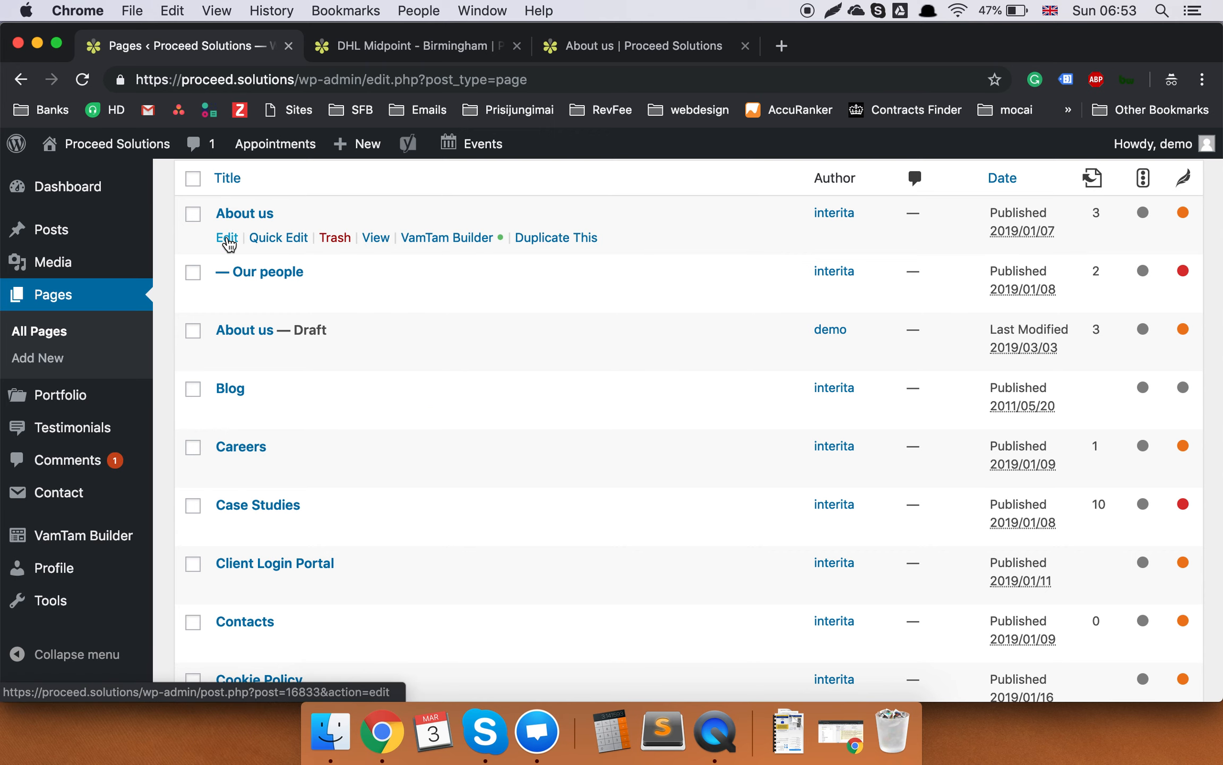
{"action": "left_click", "coordinate": [227, 238]}
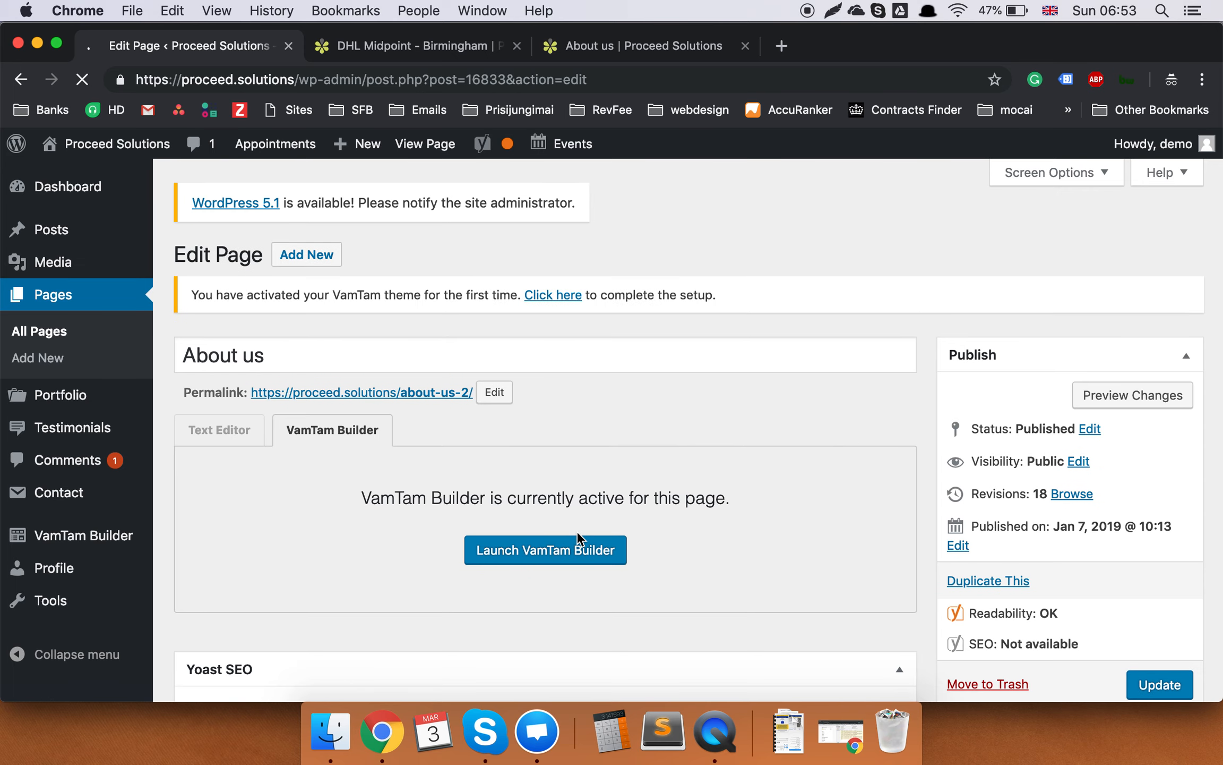
{"action": "left_click", "coordinate": [572, 558]}
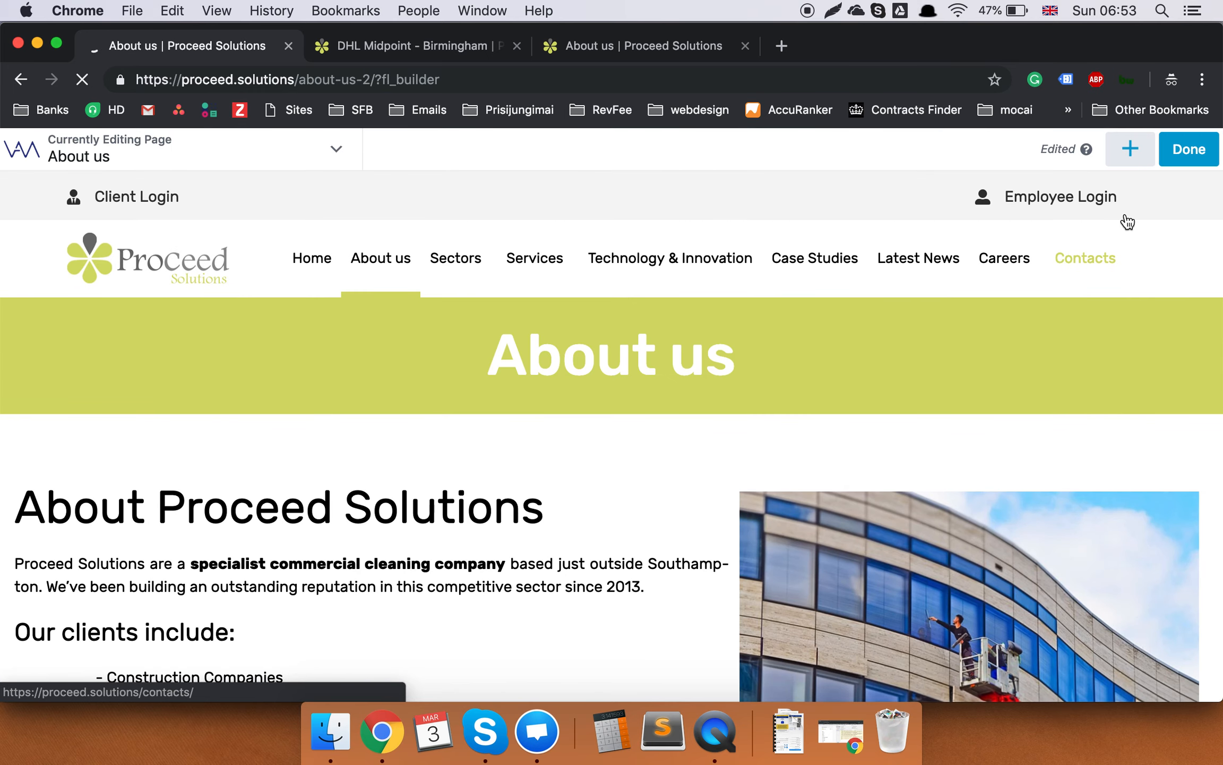
Press Done to reach the publish choices, review the page, then Cancel without publishing.
{"action": "left_click", "coordinate": [1203, 156]}
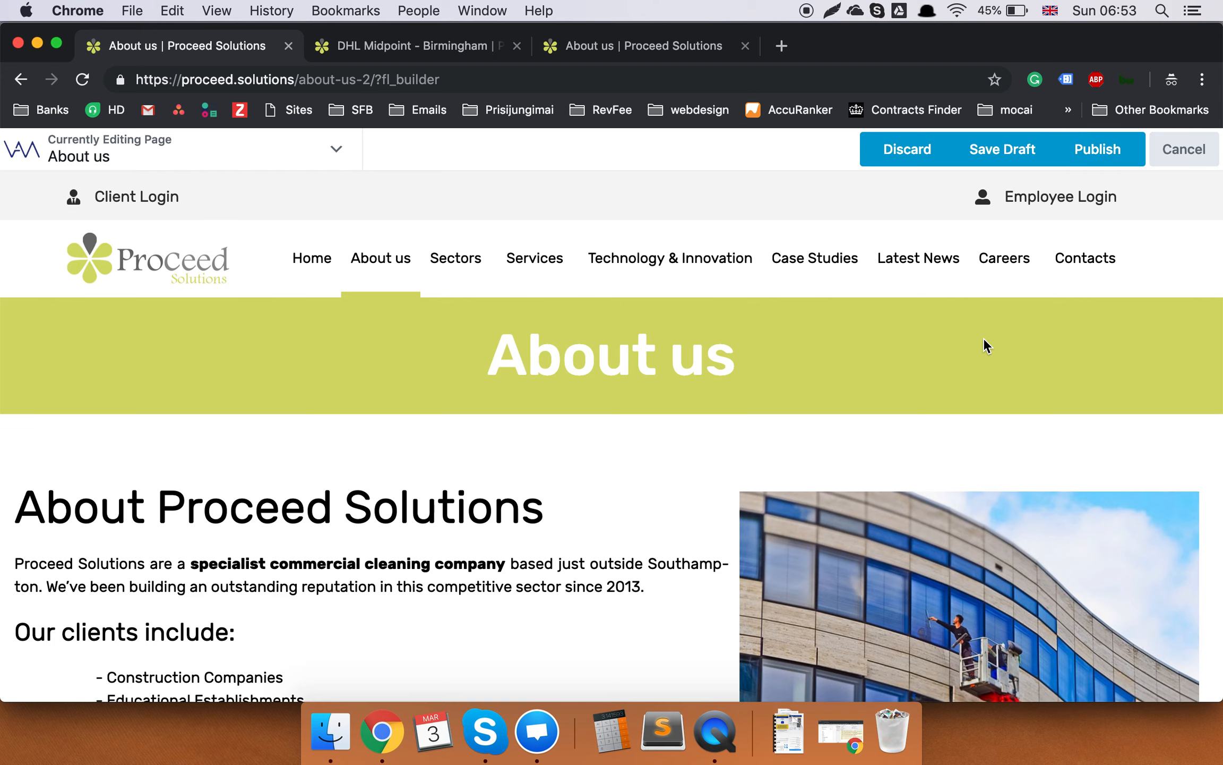
{"action": "scroll", "coordinate": [705, 624], "scroll_direction": "down", "scroll_amount": 15}
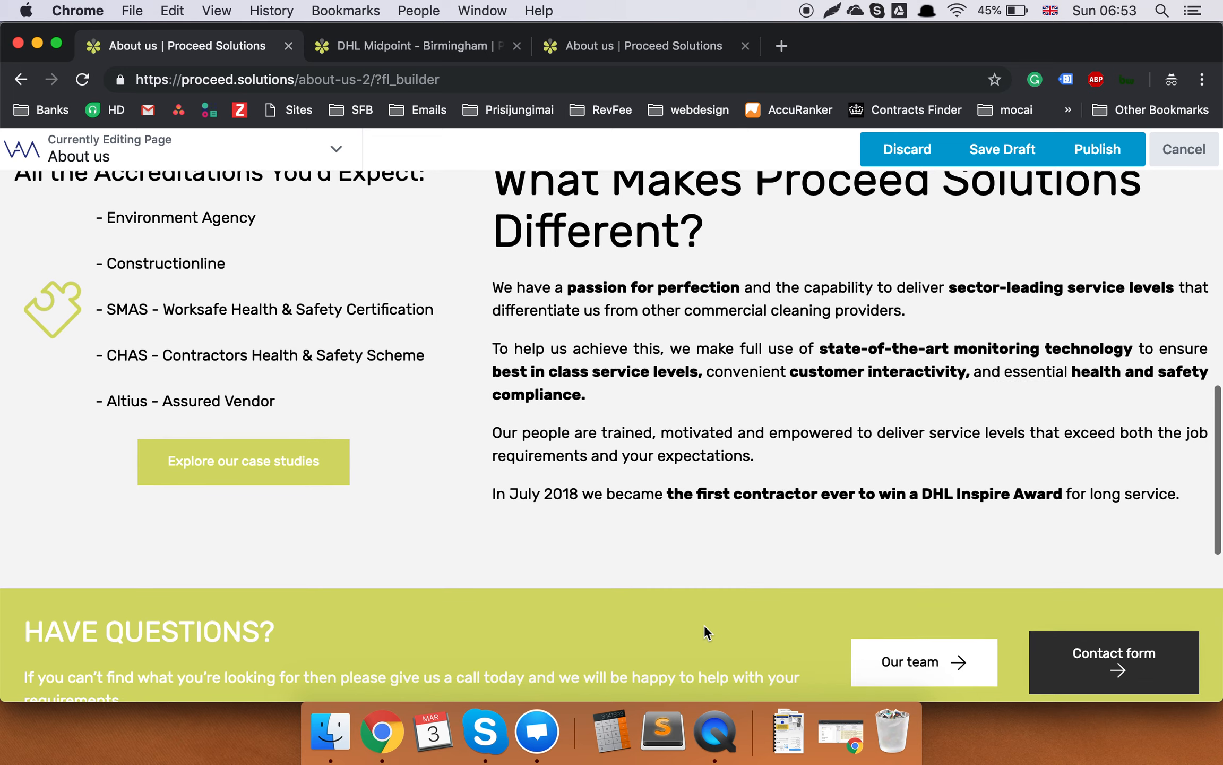
{"action": "scroll", "coordinate": [704, 624], "scroll_direction": "up", "scroll_amount": 15}
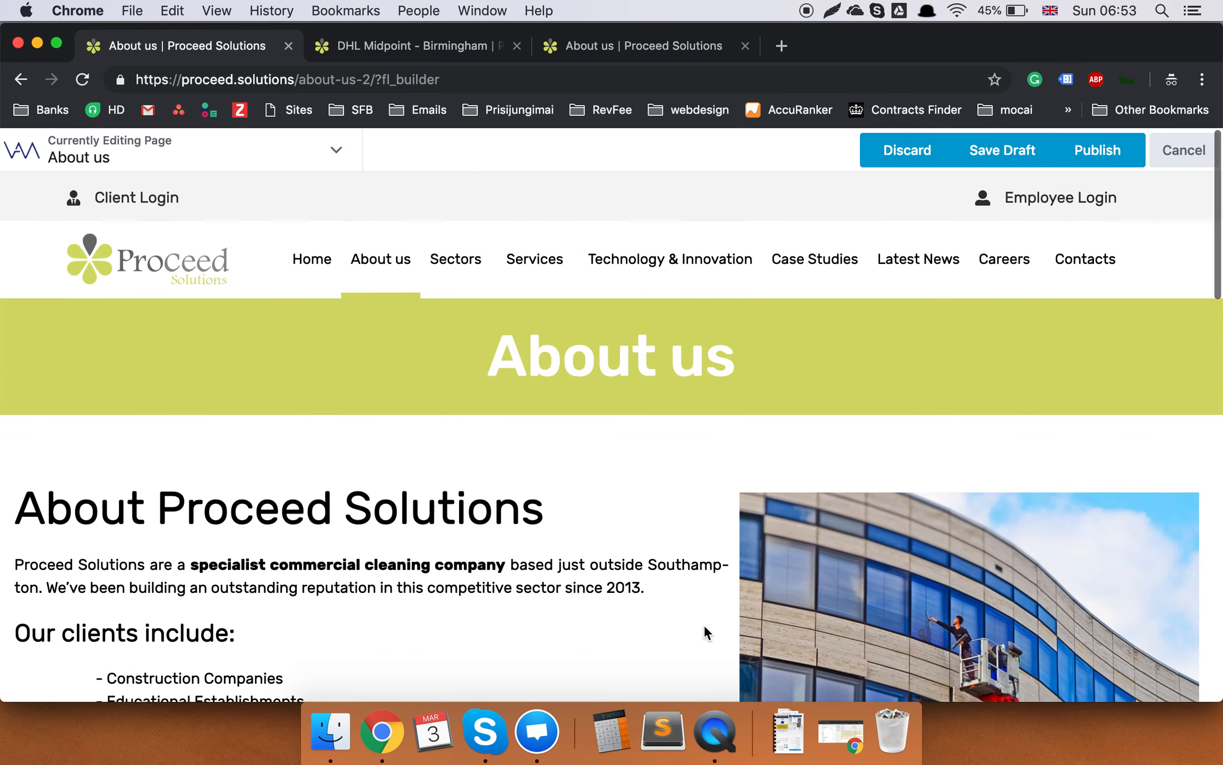
{"action": "scroll", "coordinate": [705, 624], "scroll_direction": "down", "scroll_amount": 3}
{"action": "scroll", "coordinate": [705, 627], "scroll_direction": "down", "scroll_amount": 4}
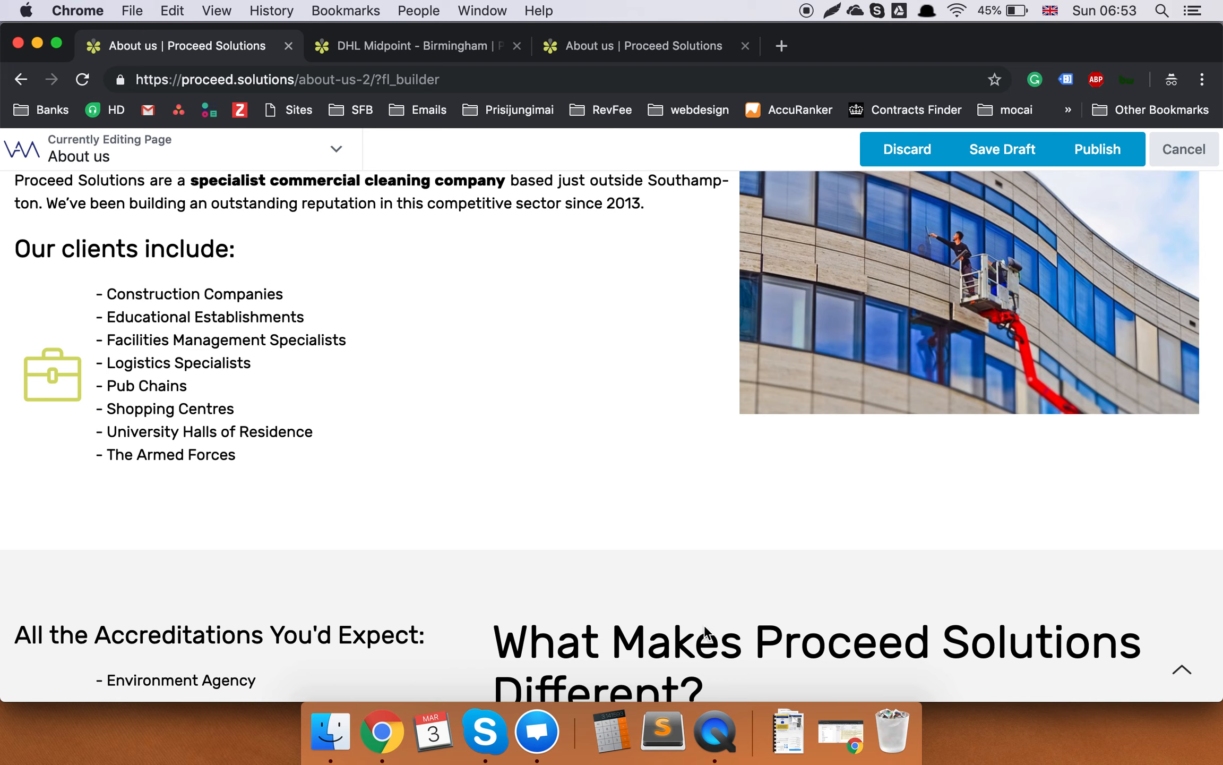
{"action": "scroll", "coordinate": [704, 626], "scroll_direction": "up", "scroll_amount": 5}
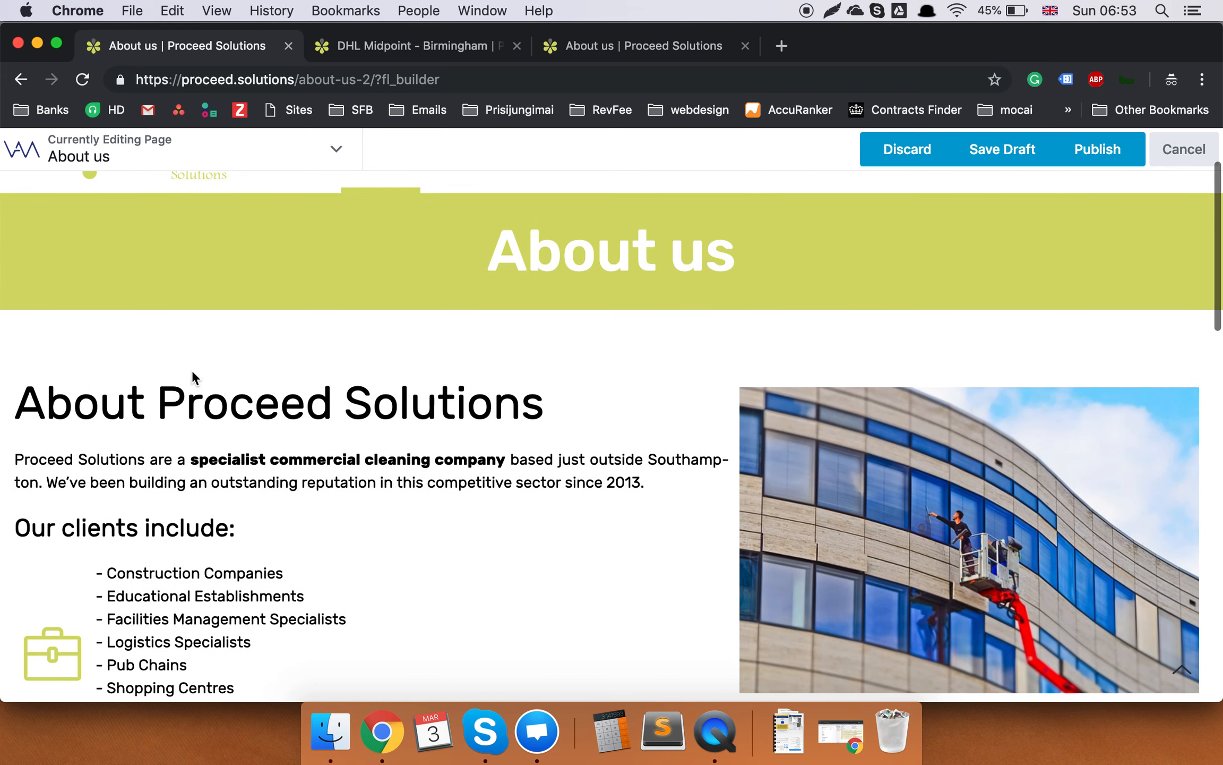
{"action": "scroll", "coordinate": [686, 578], "scroll_direction": "down", "scroll_amount": 6}
{"action": "scroll", "coordinate": [850, 571], "scroll_direction": "down", "scroll_amount": 4}
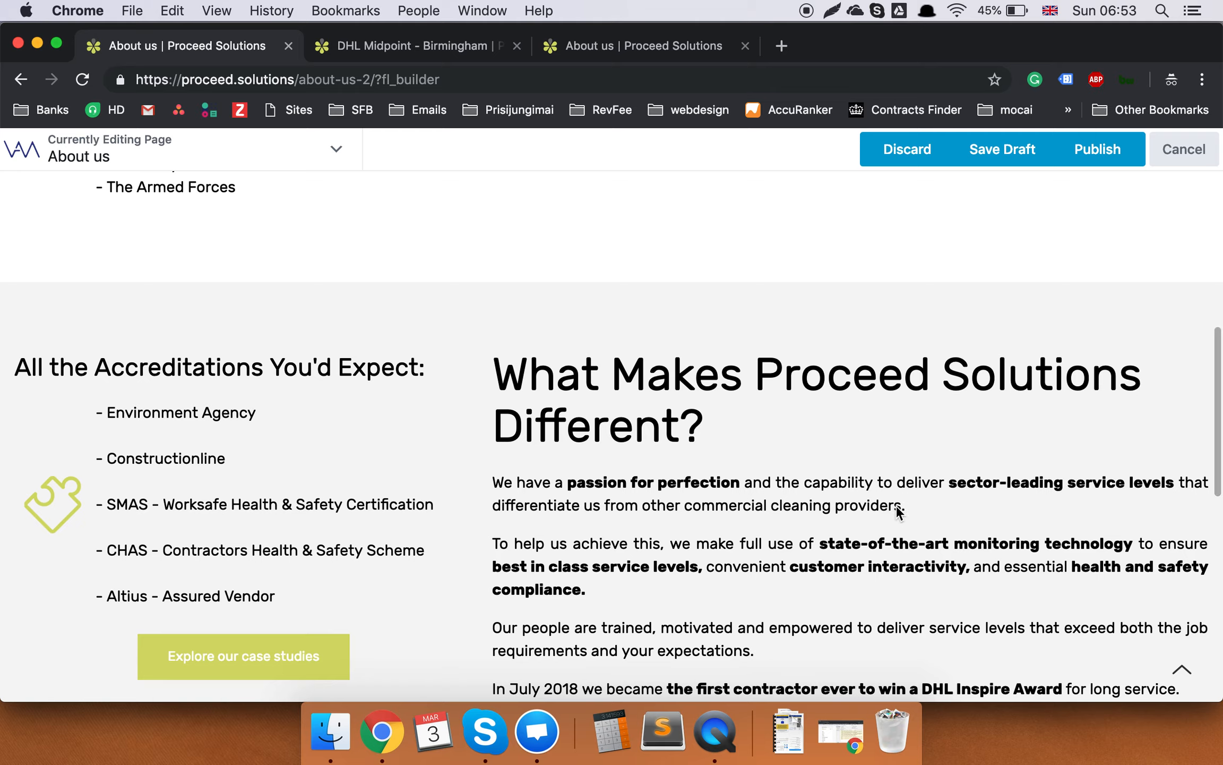
{"action": "scroll", "coordinate": [896, 504], "scroll_direction": "down", "scroll_amount": 10}
{"action": "scroll", "coordinate": [624, 376], "scroll_direction": "up", "scroll_amount": 15}
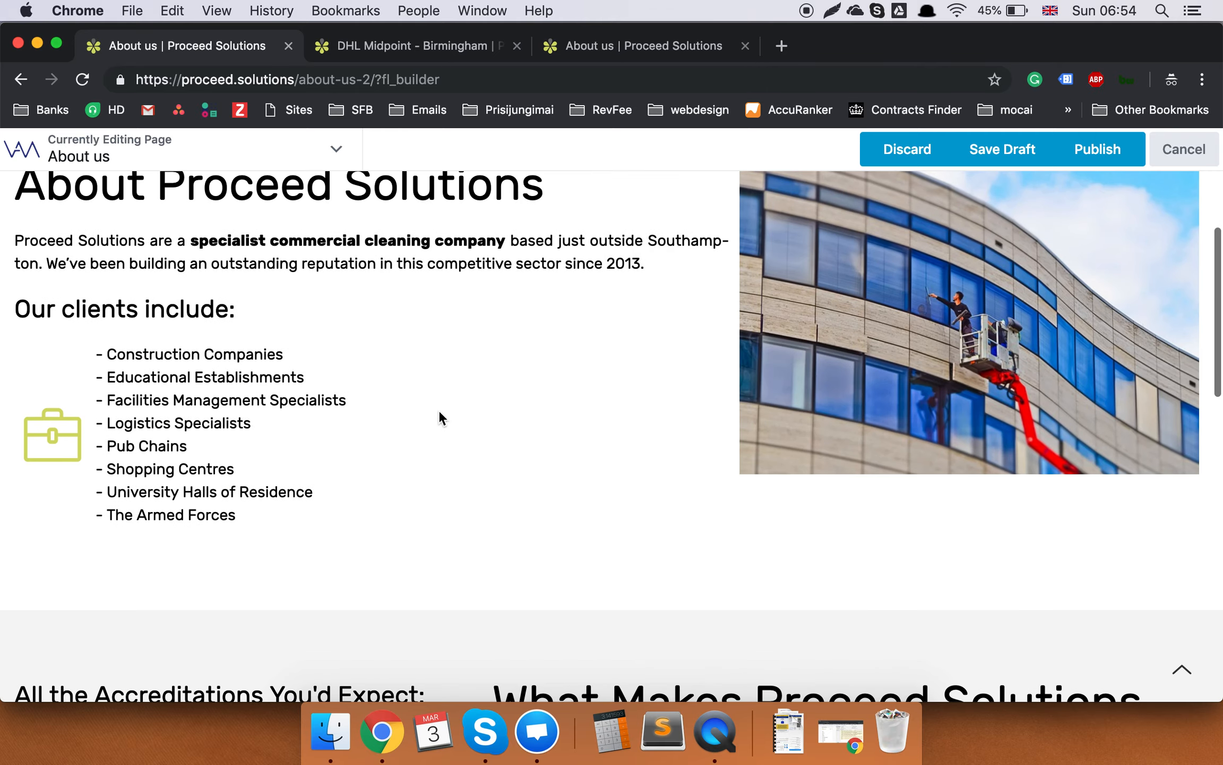
{"action": "scroll", "coordinate": [953, 401], "scroll_direction": "up", "scroll_amount": 2}
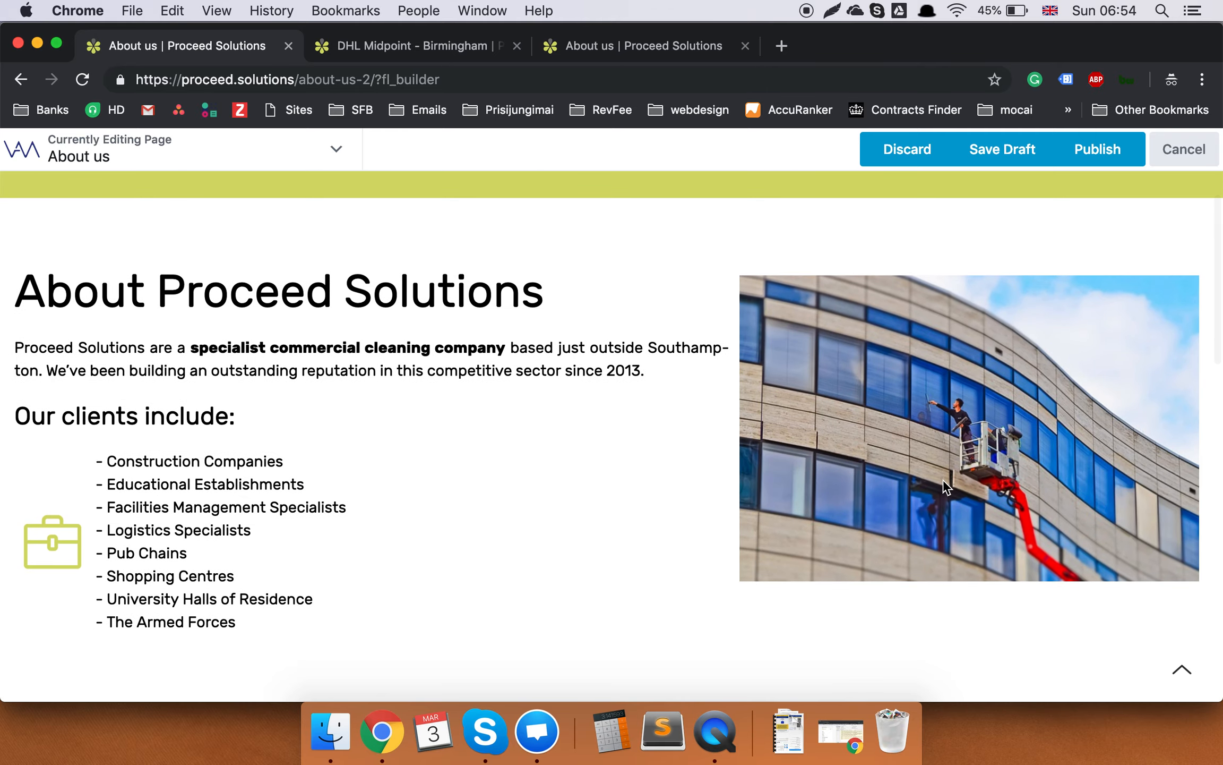
{"action": "scroll", "coordinate": [159, 442], "scroll_direction": "down", "scroll_amount": 5}
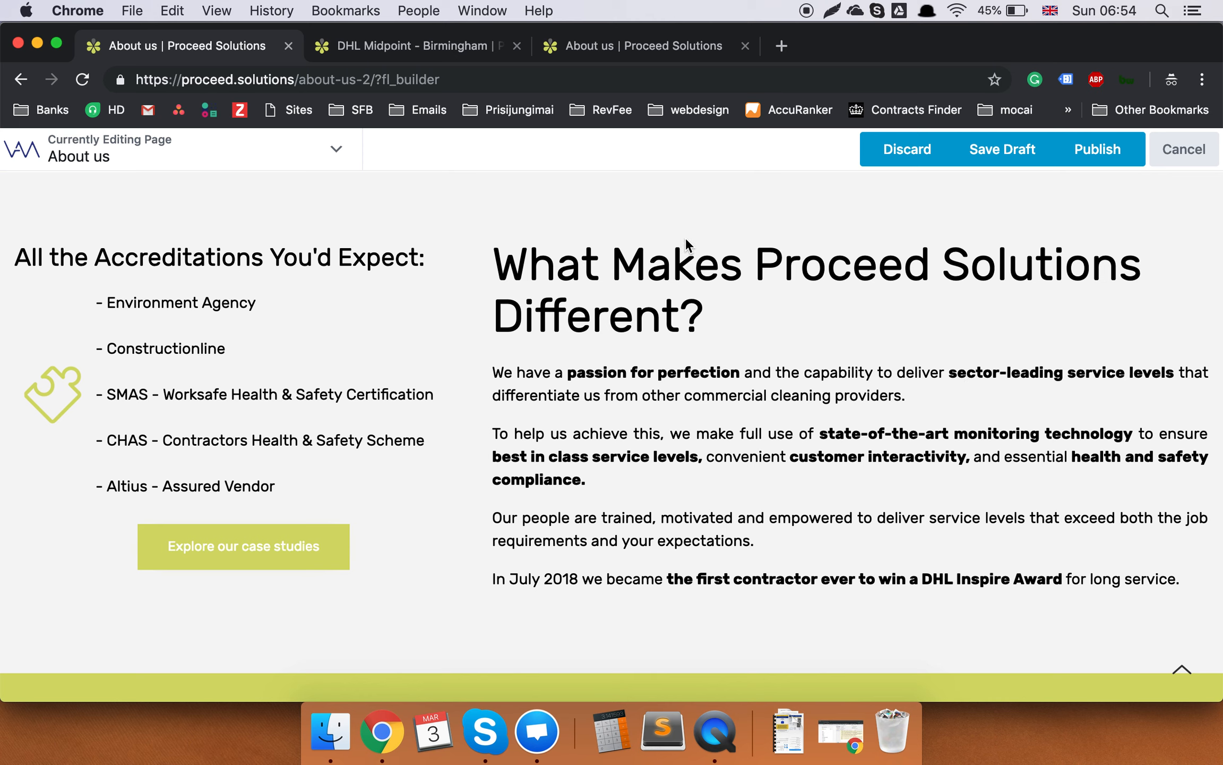
{"action": "left_click", "coordinate": [660, 297]}
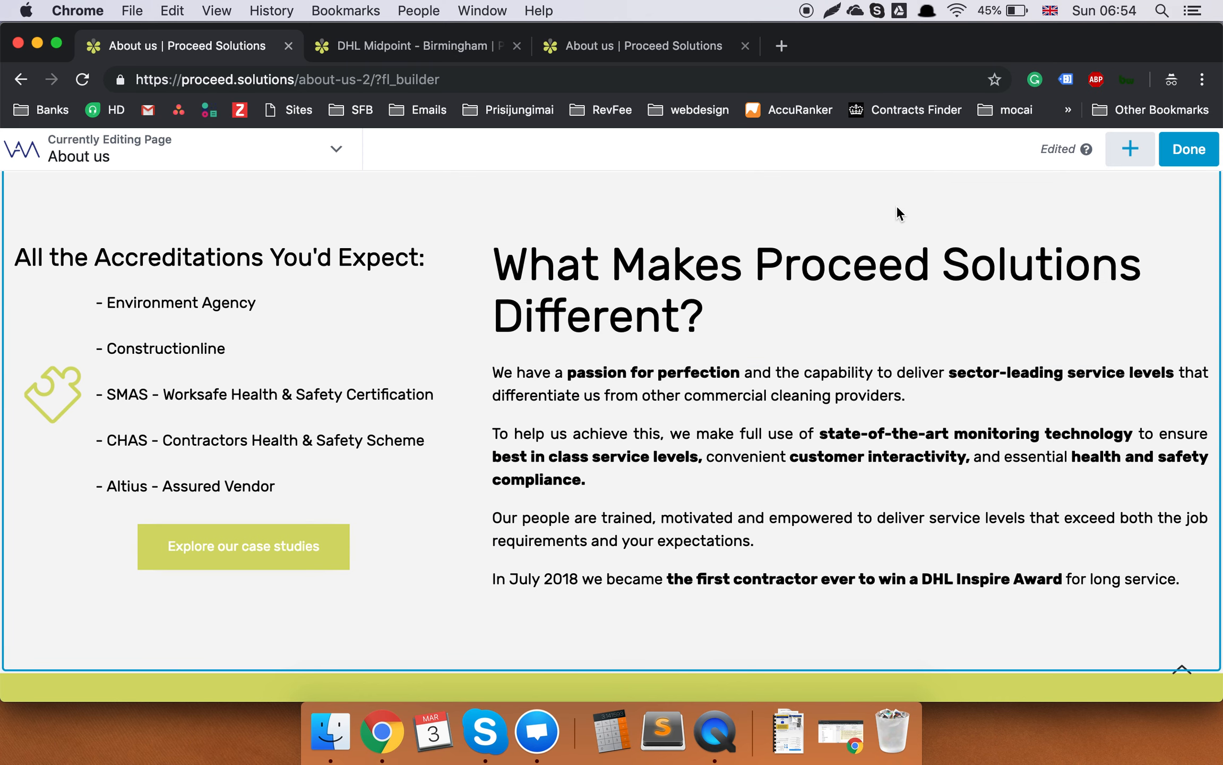
{"action": "scroll", "coordinate": [2, 213], "scroll_direction": "up", "scroll_amount": 15}
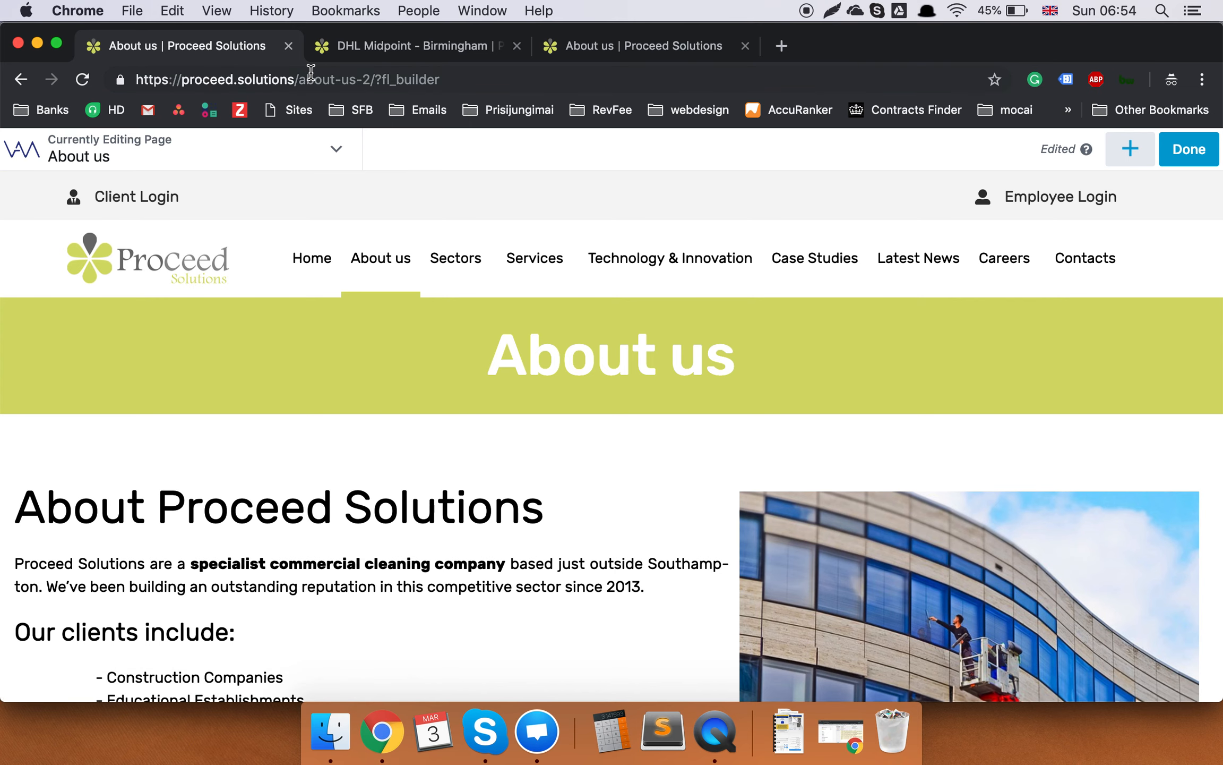
{"action": "left_click_drag", "start_coordinate": [298, 78], "coordinate": [581, 105]}
{"action": "key", "text": "BackSpace"}
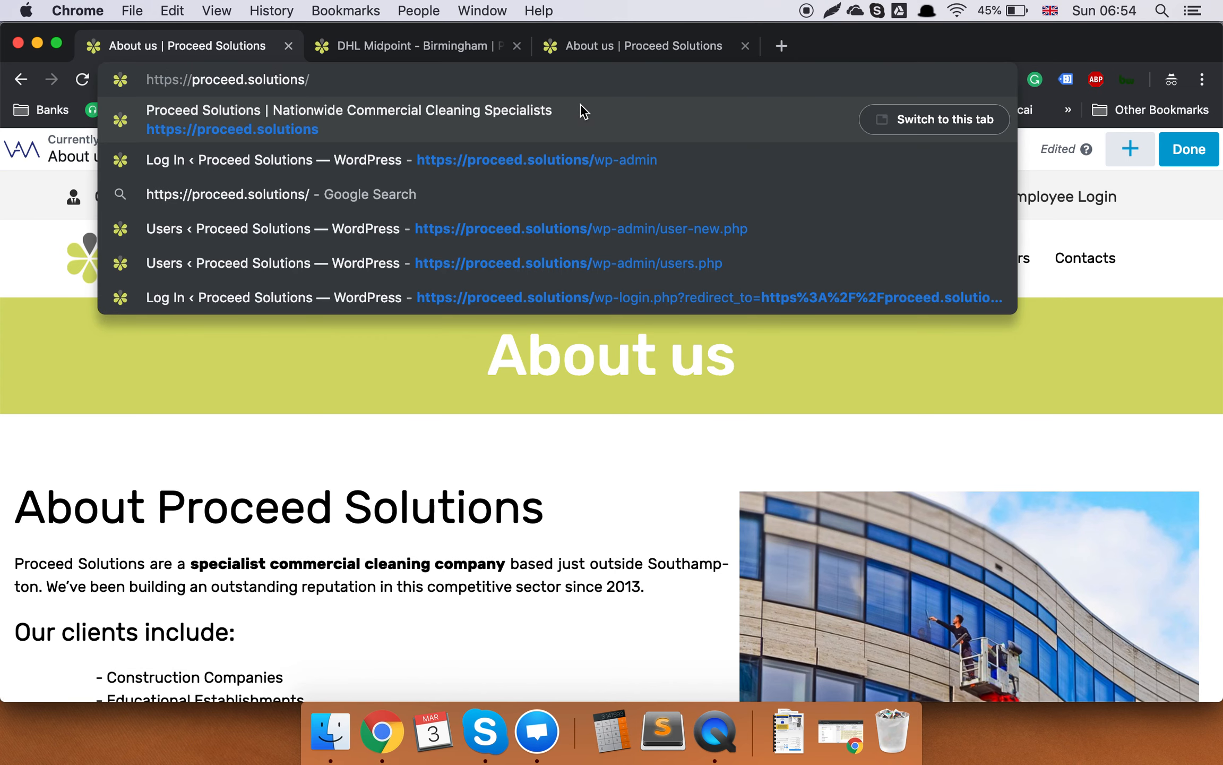
{"action": "key", "text": "Return"}
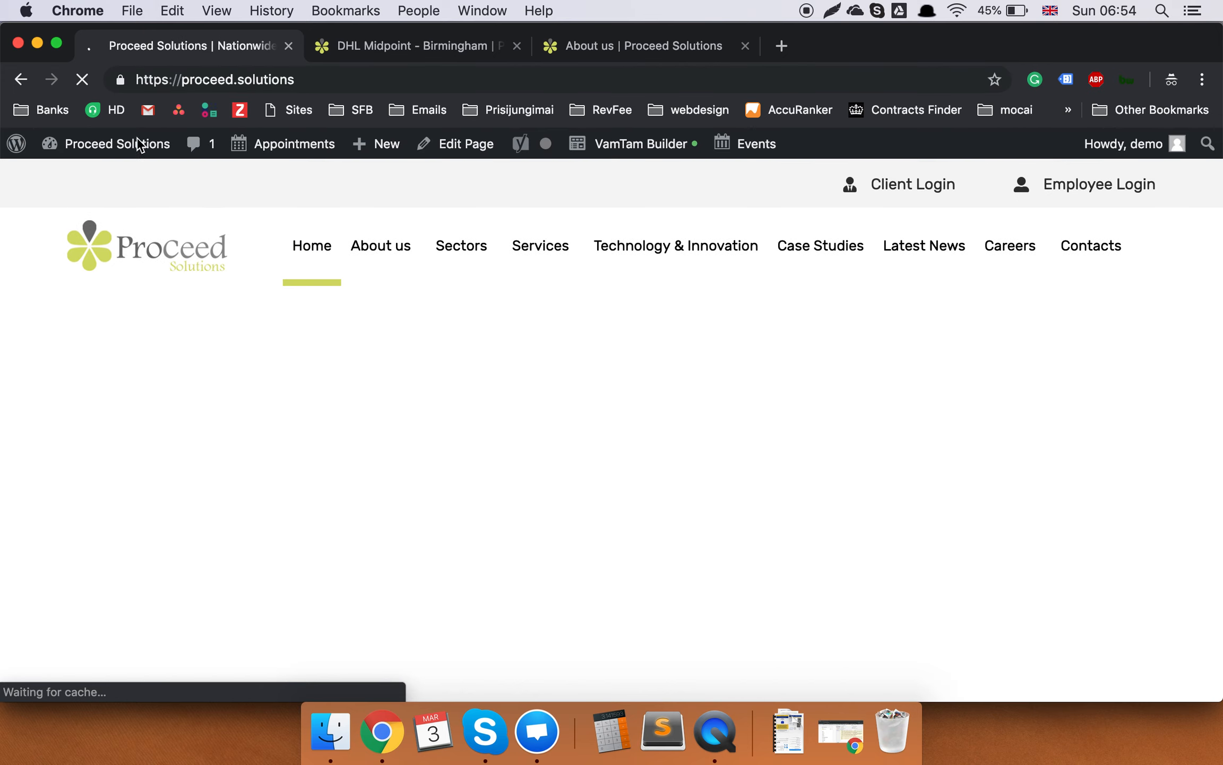
{"action": "mouse_move", "coordinate": [128, 156]}
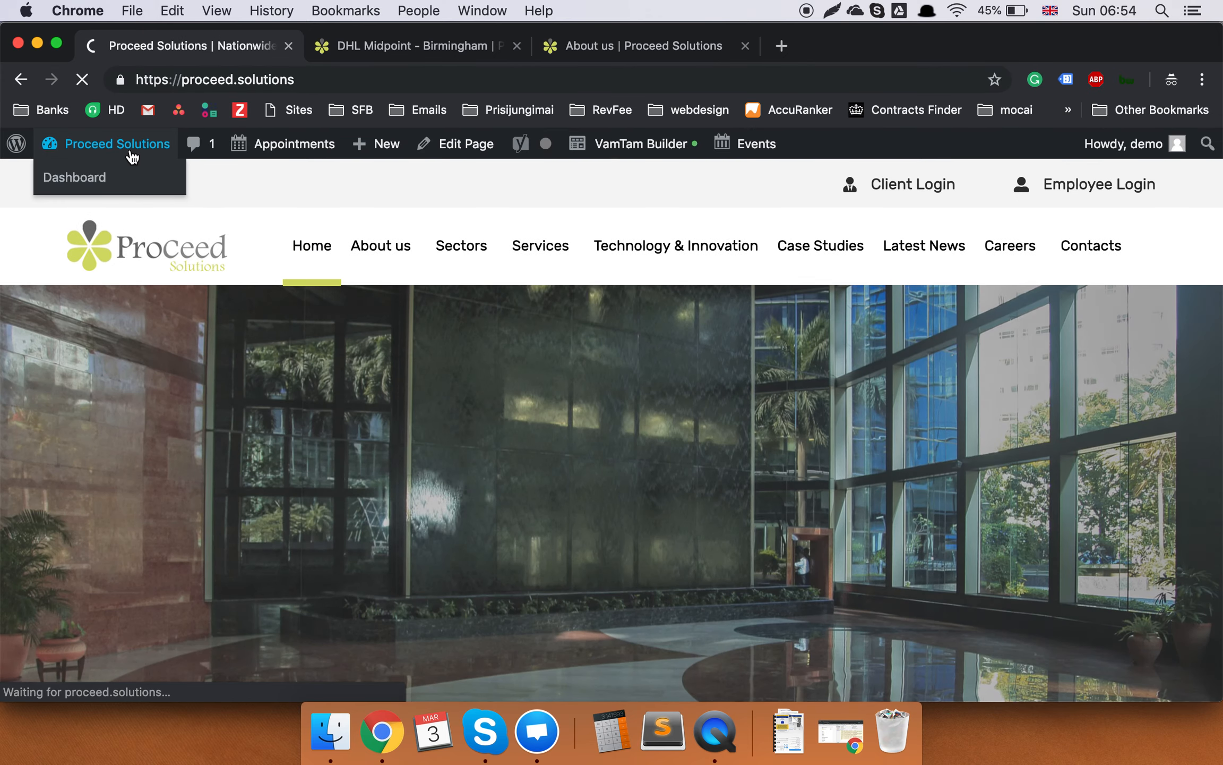
{"action": "left_click", "coordinate": [128, 156]}
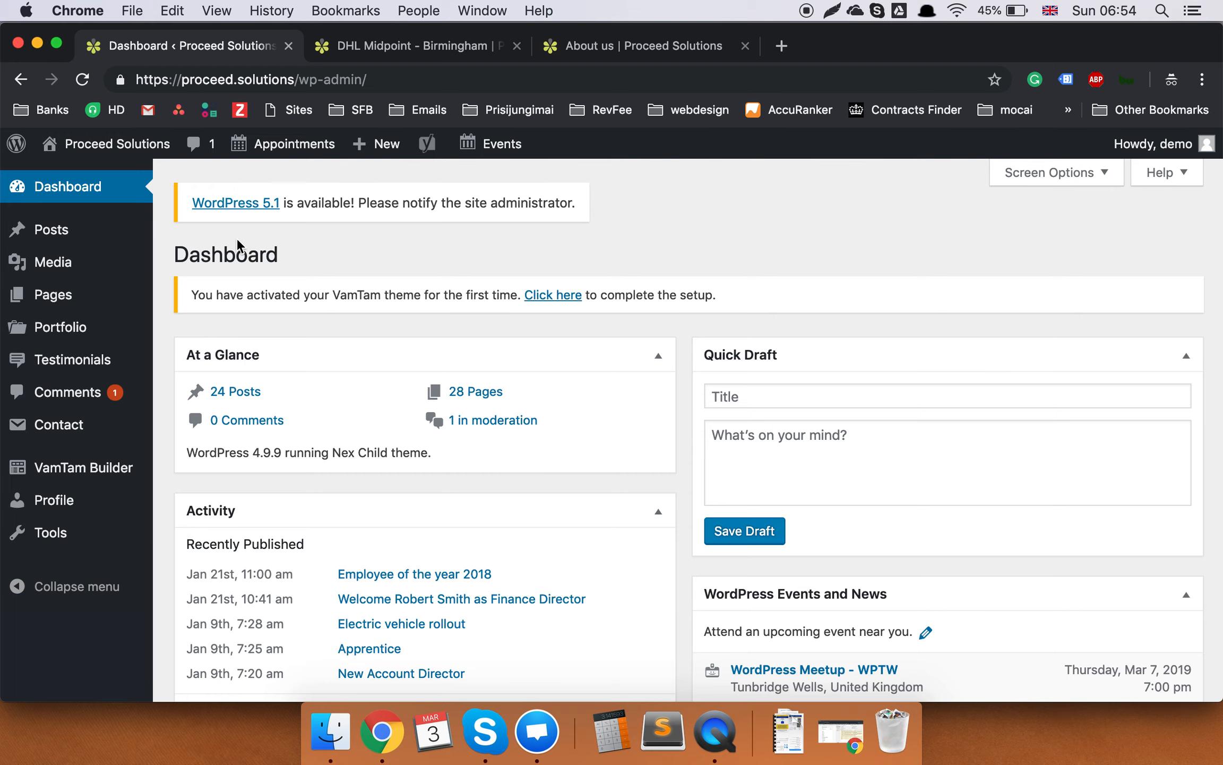
{"action": "scroll", "coordinate": [443, 367], "scroll_direction": "down", "scroll_amount": 10}
{"action": "scroll", "coordinate": [443, 367], "scroll_direction": "down", "scroll_amount": 5}
{"action": "scroll", "coordinate": [442, 367], "scroll_direction": "up", "scroll_amount": 15}
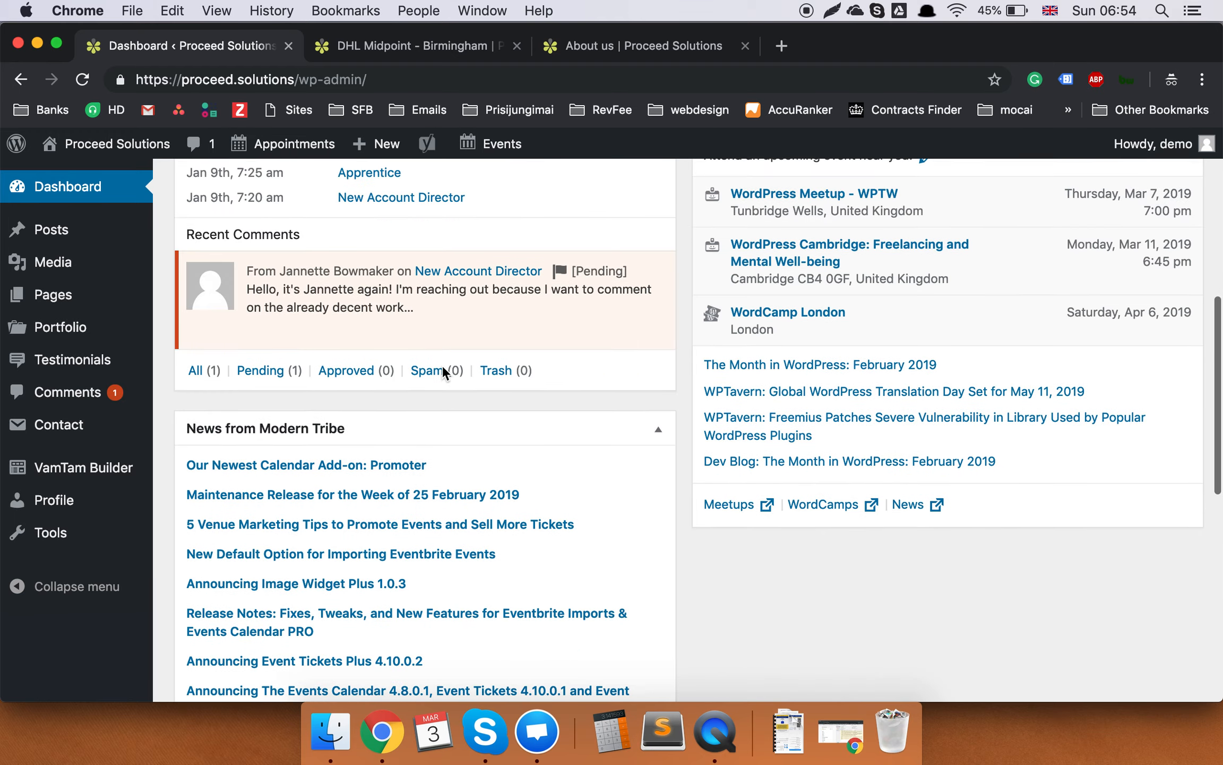